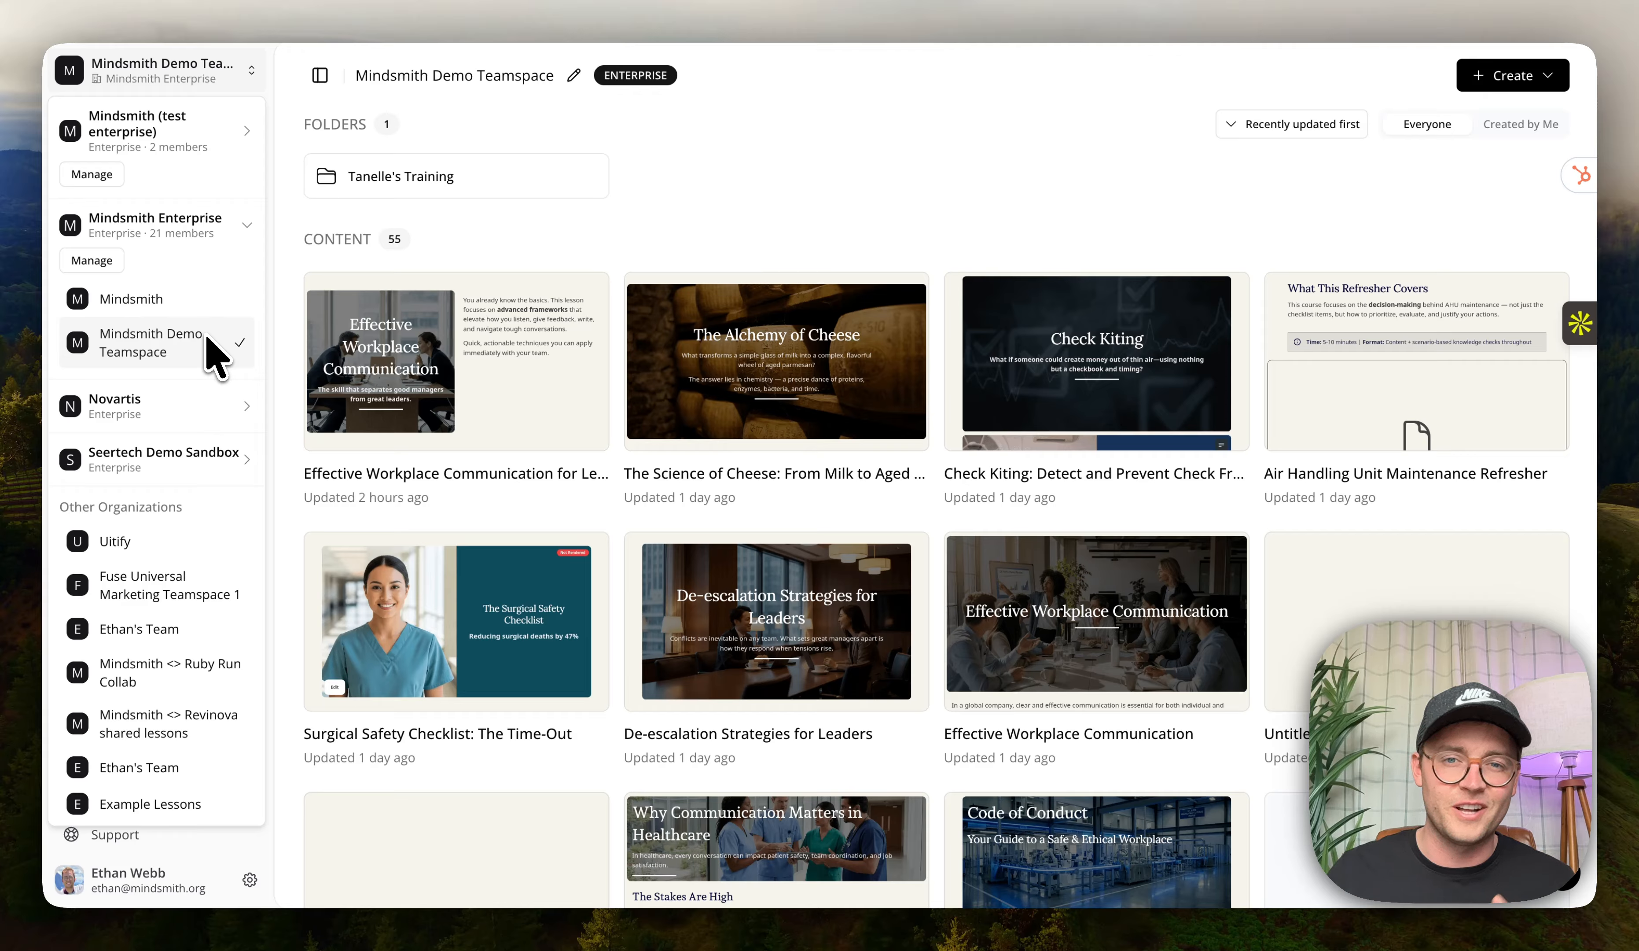
Open the teamspace's Settings and Members dialog, review the role options for inviting new members, and close it.
left_click(350, 242)
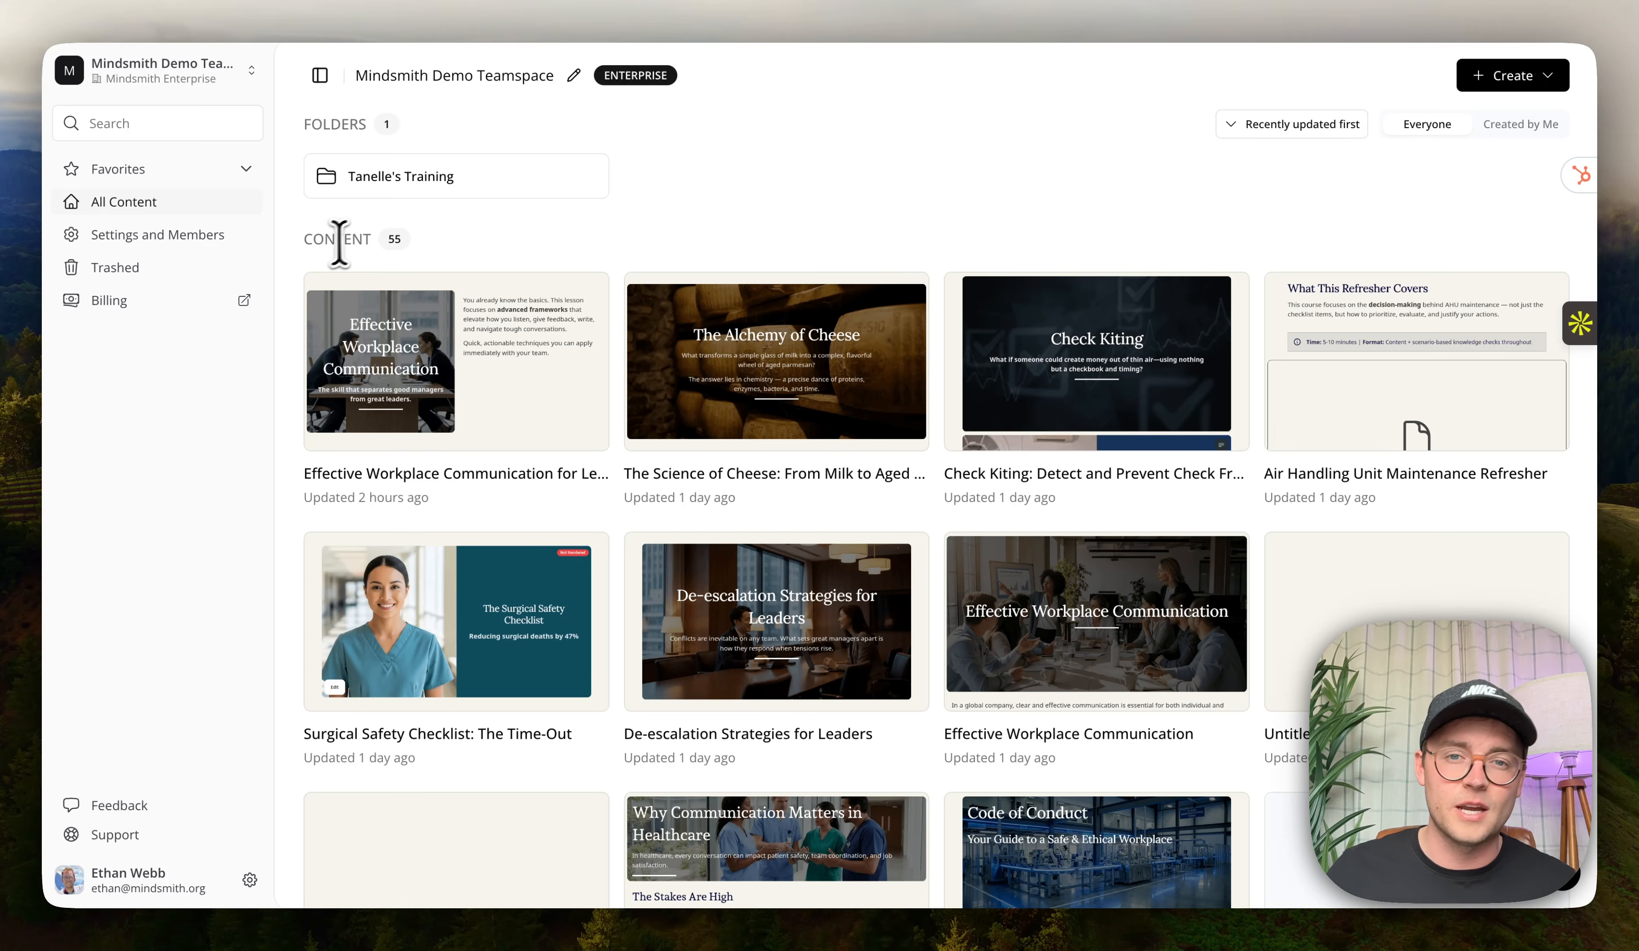
left_click(161, 247)
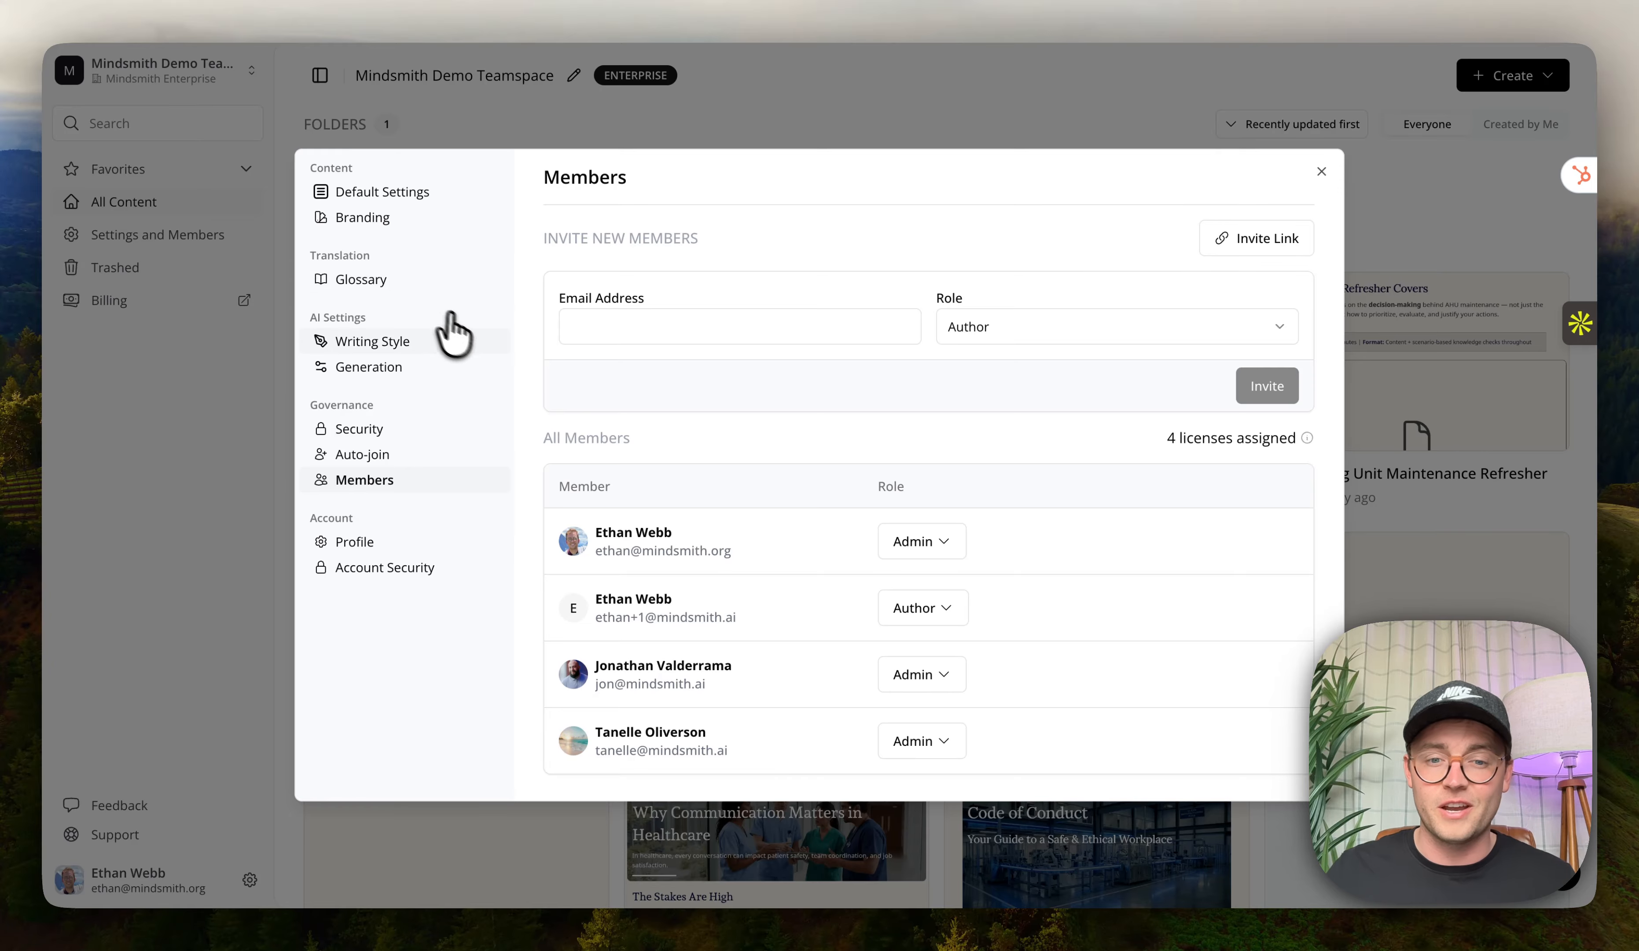
left_click(1048, 330)
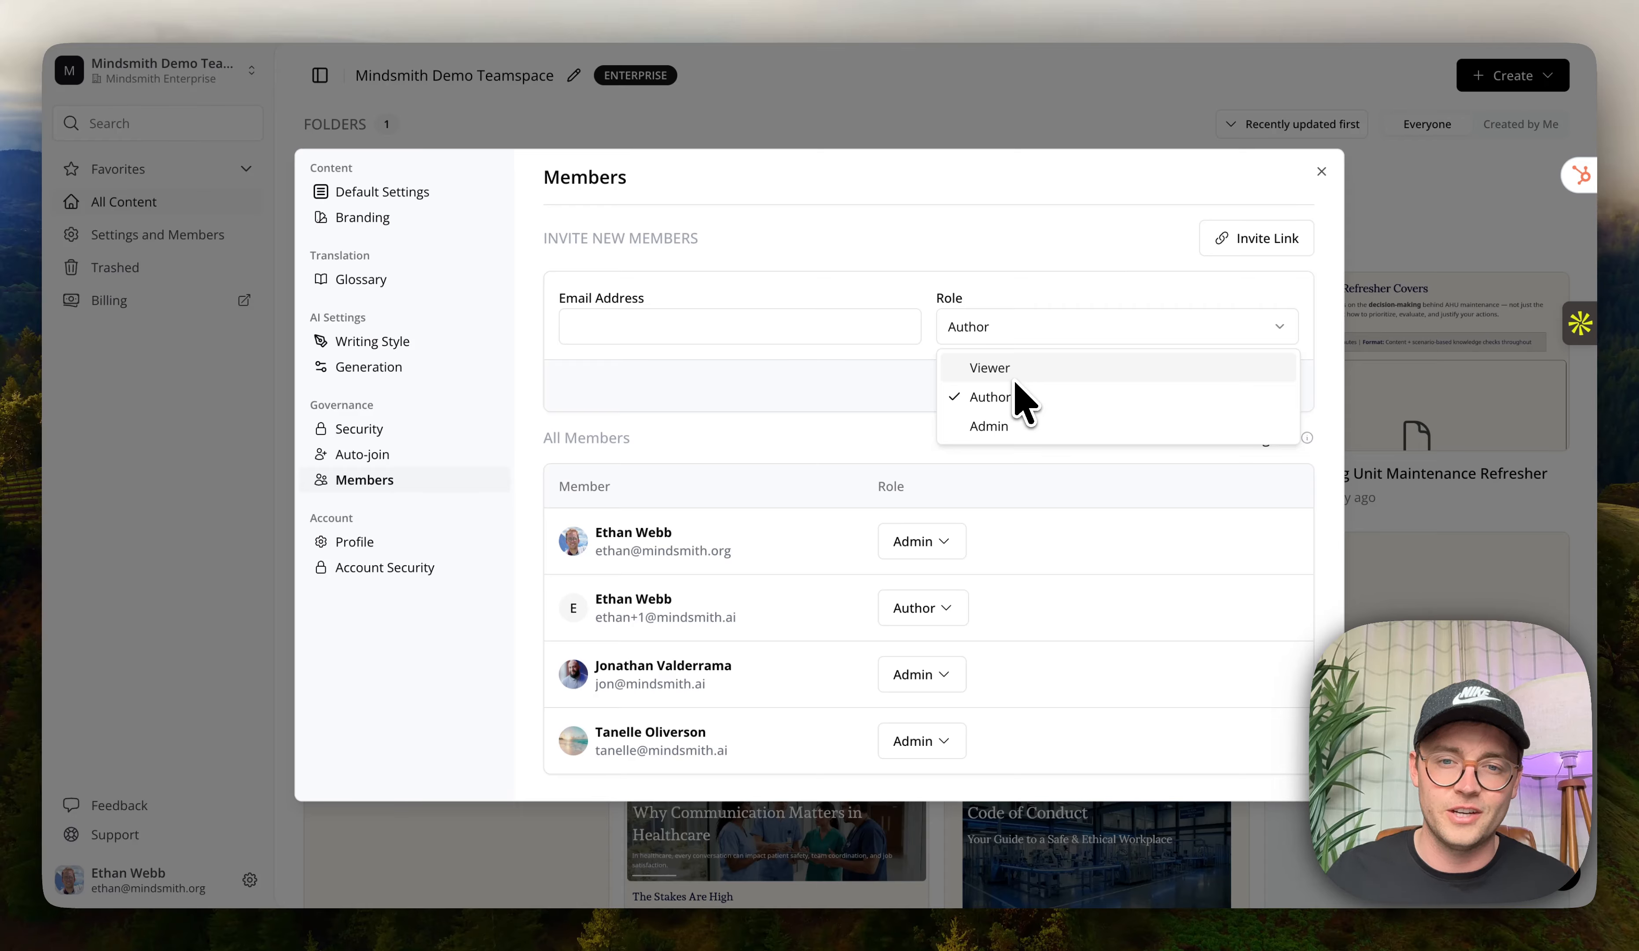
left_click(845, 293)
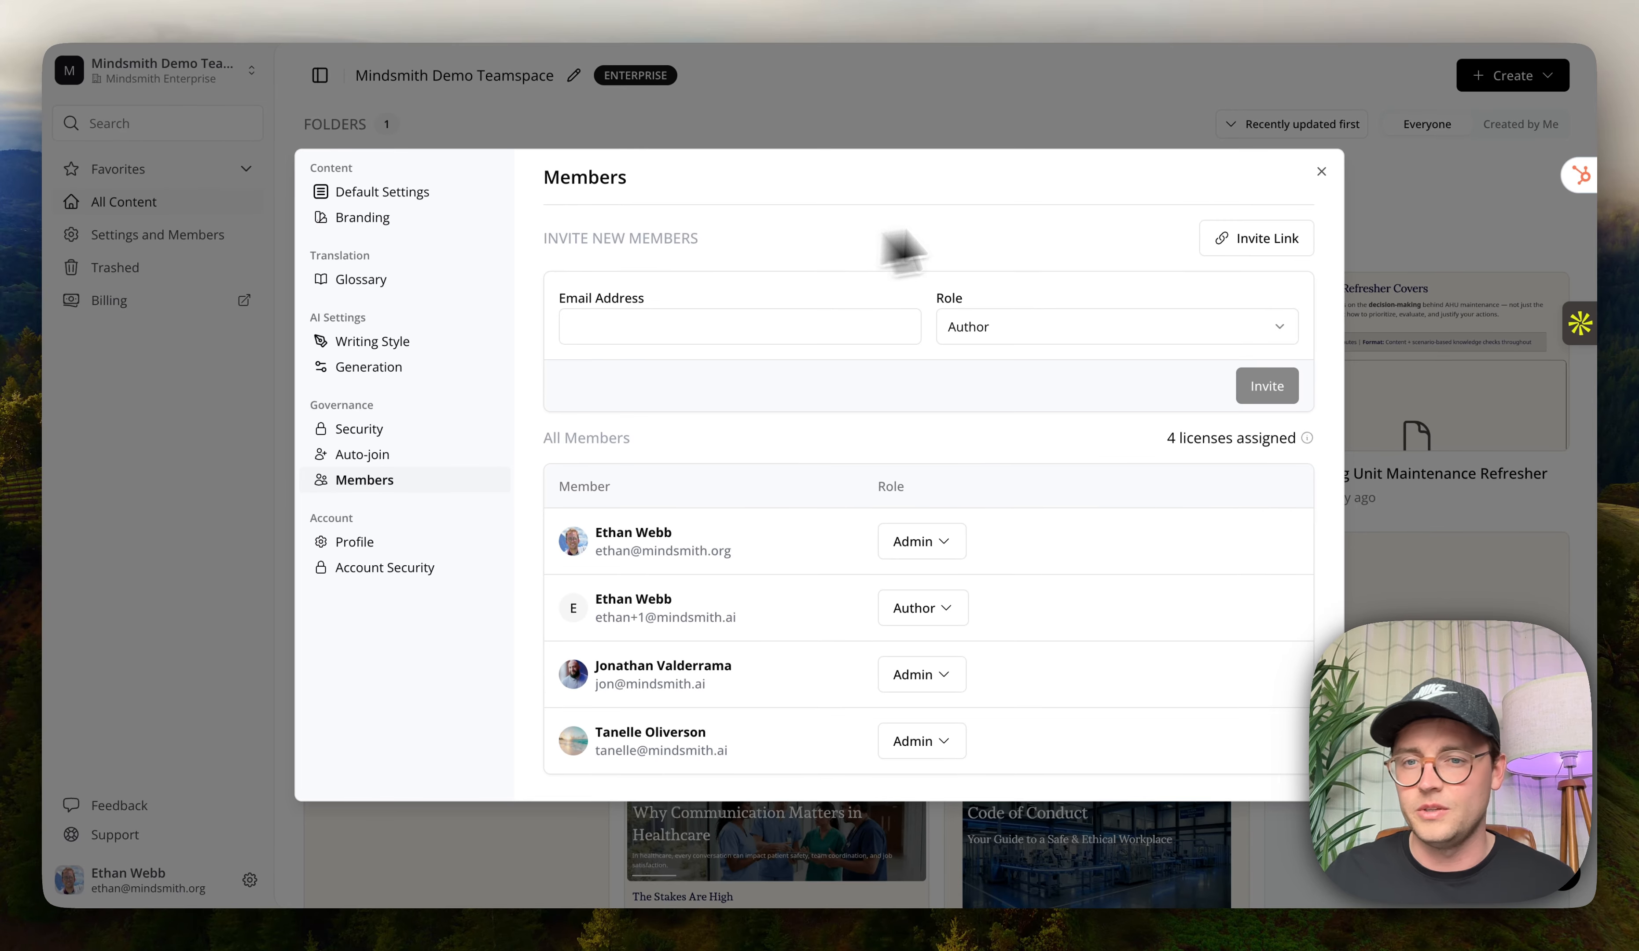
left_click(1322, 171)
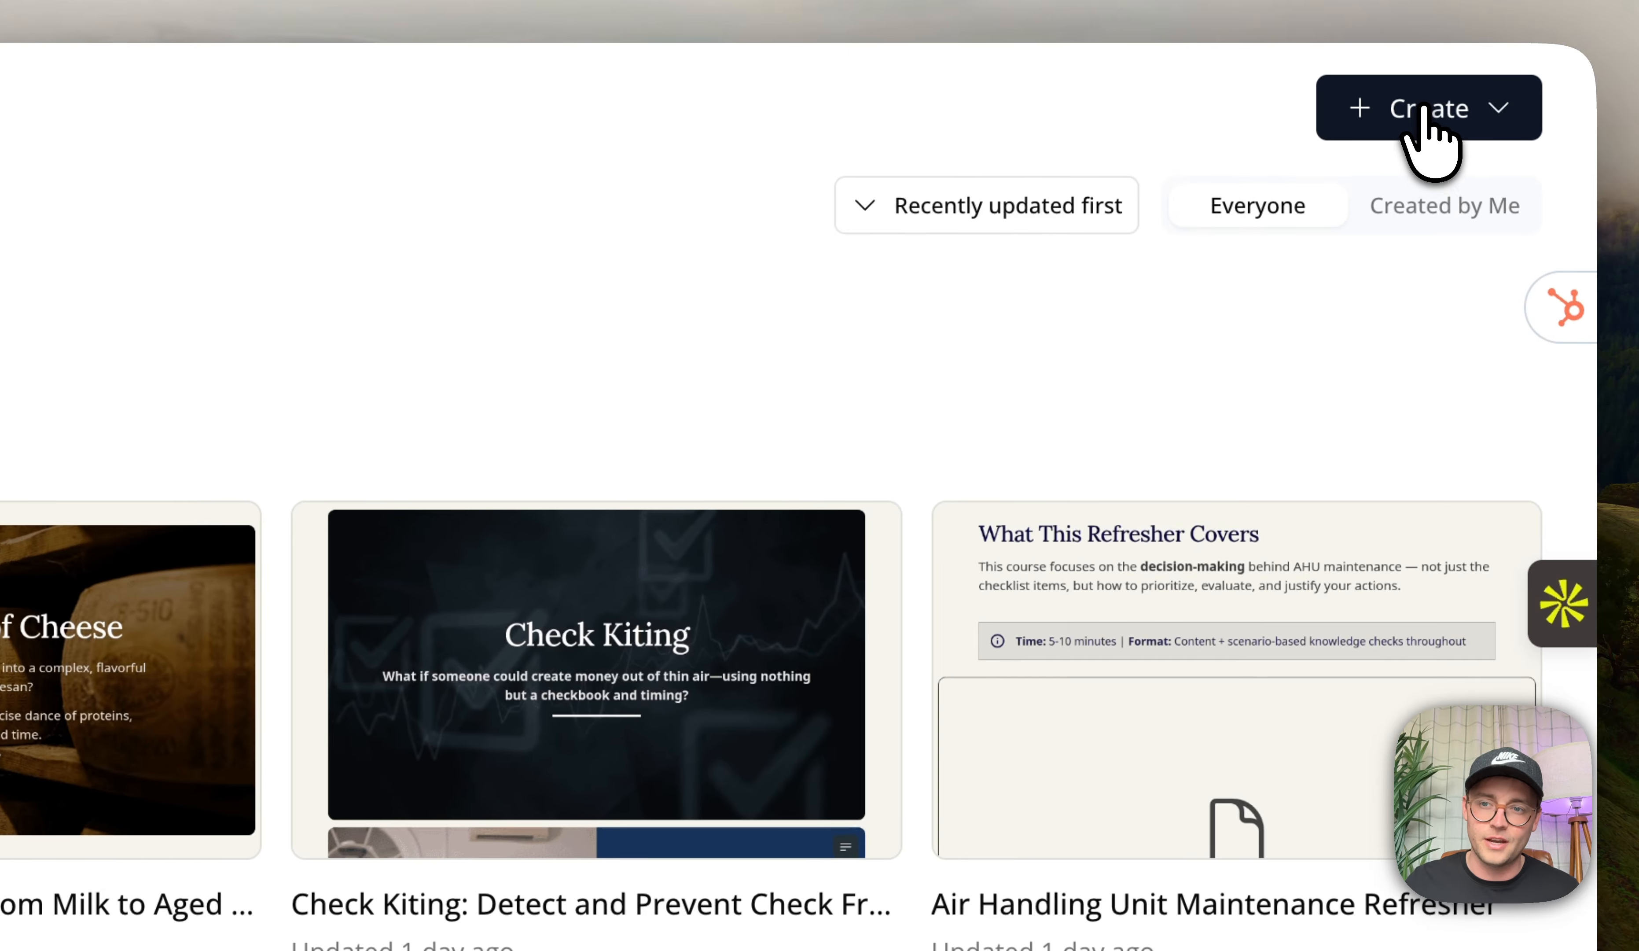
Start creating a new lesson and choose to build it with the Mindsmith Agent.
left_click(1429, 108)
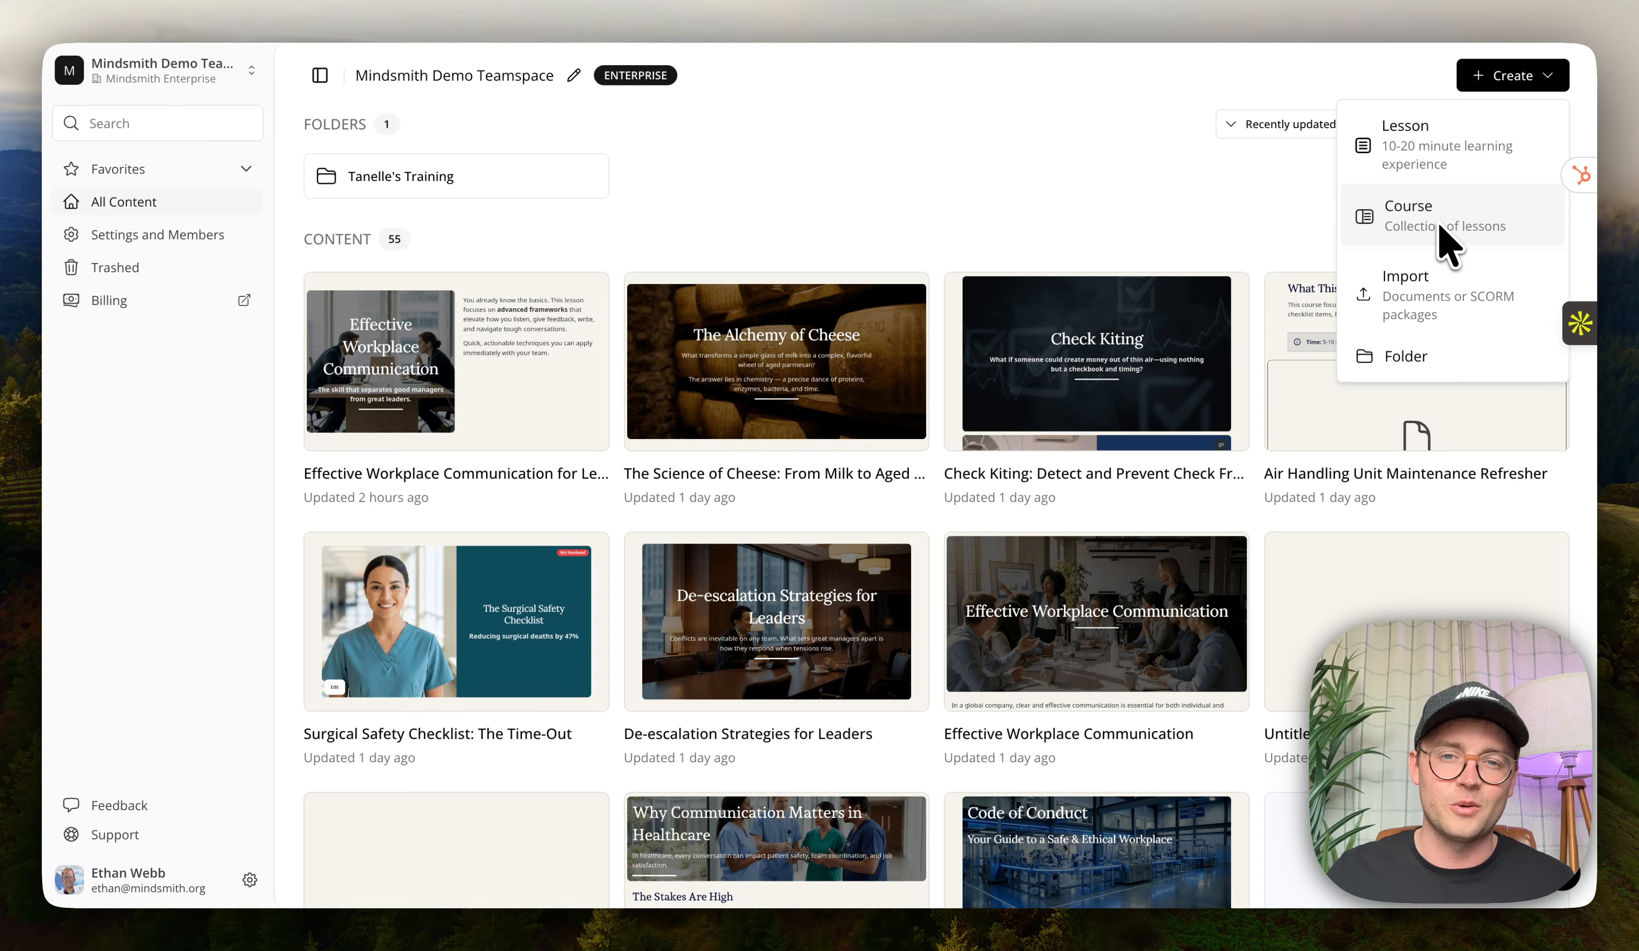
left_click(1483, 160)
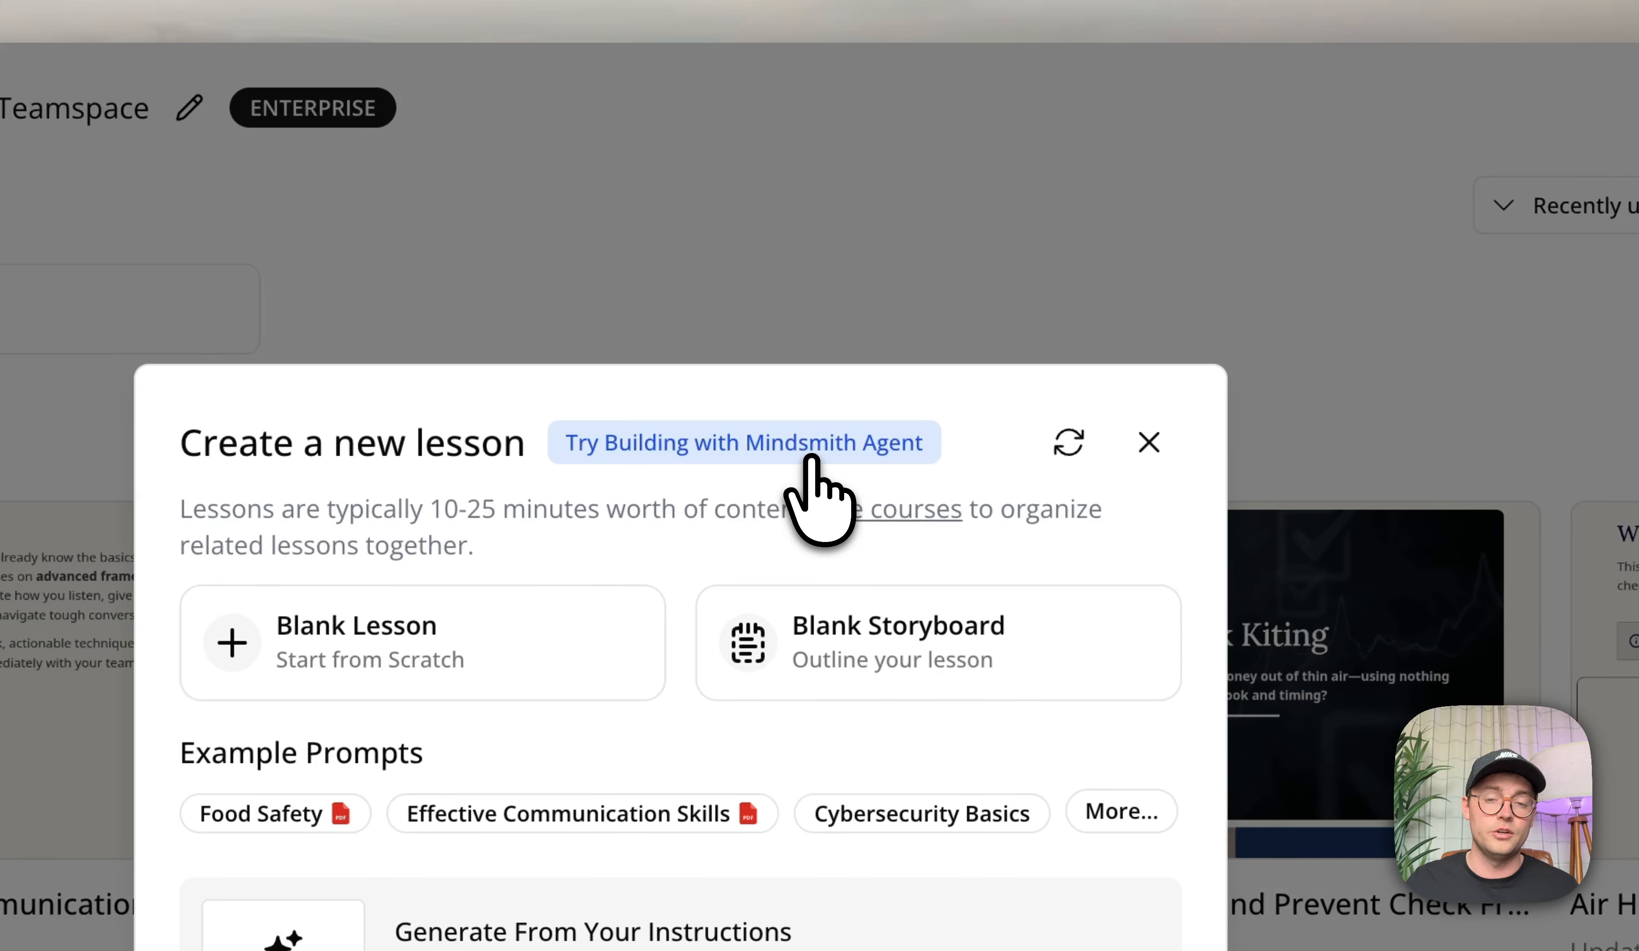
left_click(810, 457)
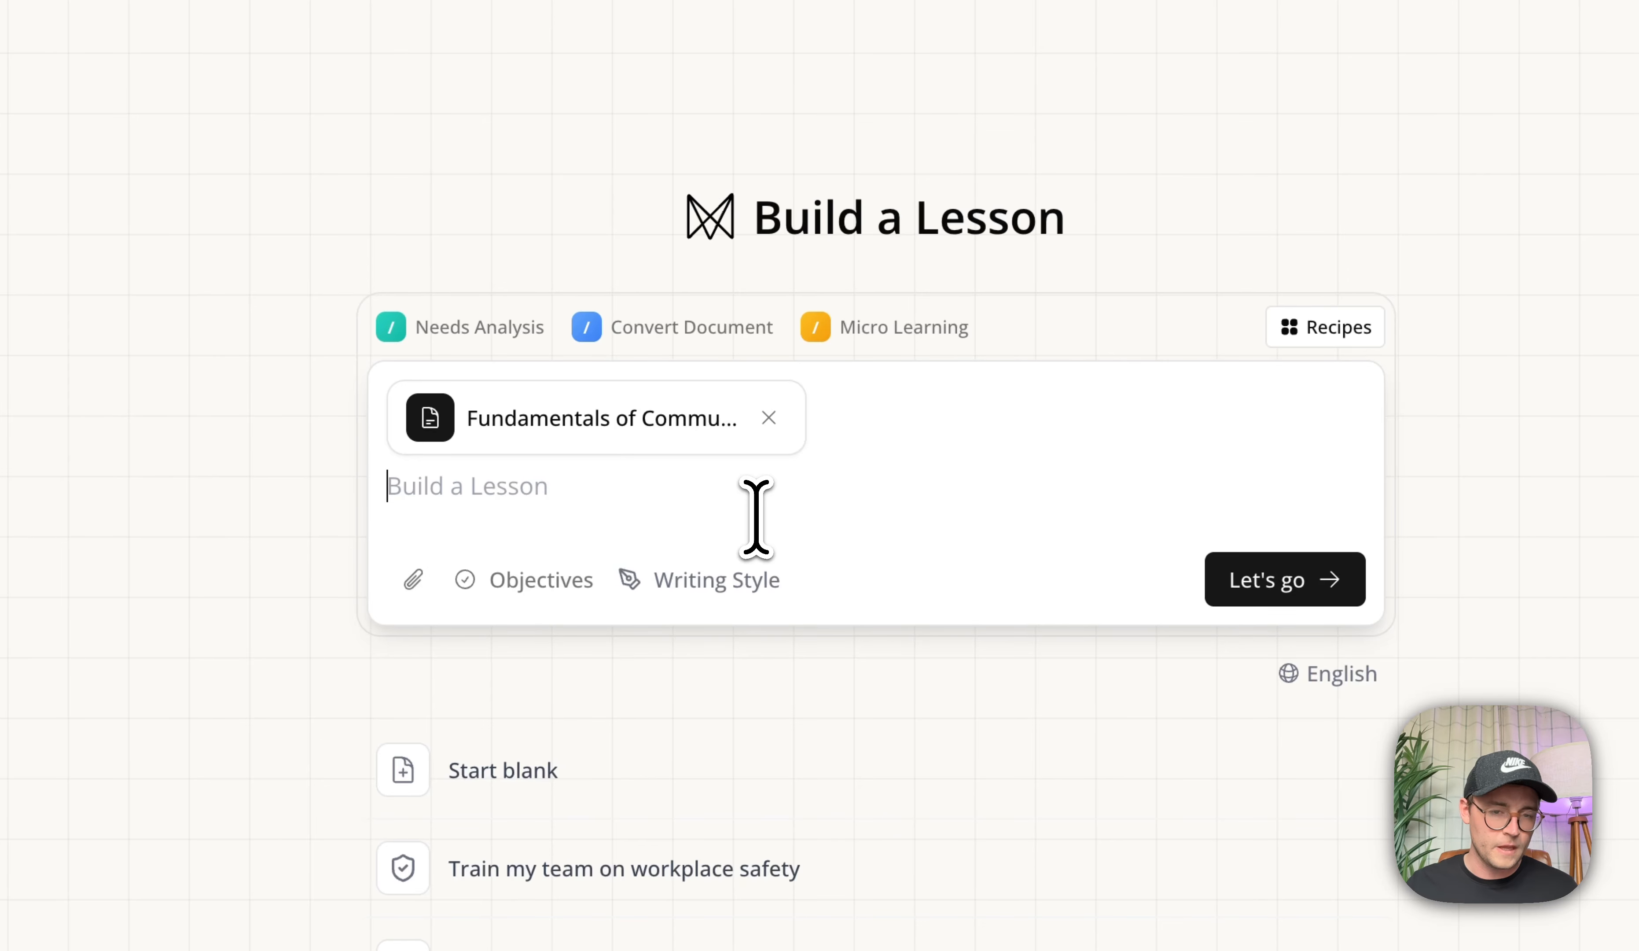
Paste a prompt requesting a workplace communication lesson that quotes the attached Fundamentals of Communication document and runs objectives by you.
type("Create a lesson on effective workplace communication covering active listening, giving and receiving feedback, written communication best practices, and handling difficult conversations. Tell me exactly what you're referencing from the document (in quotes) in the storyboard for each concept you're teaching and where in the document it's coming from. Run any learning objective you generate by me.")
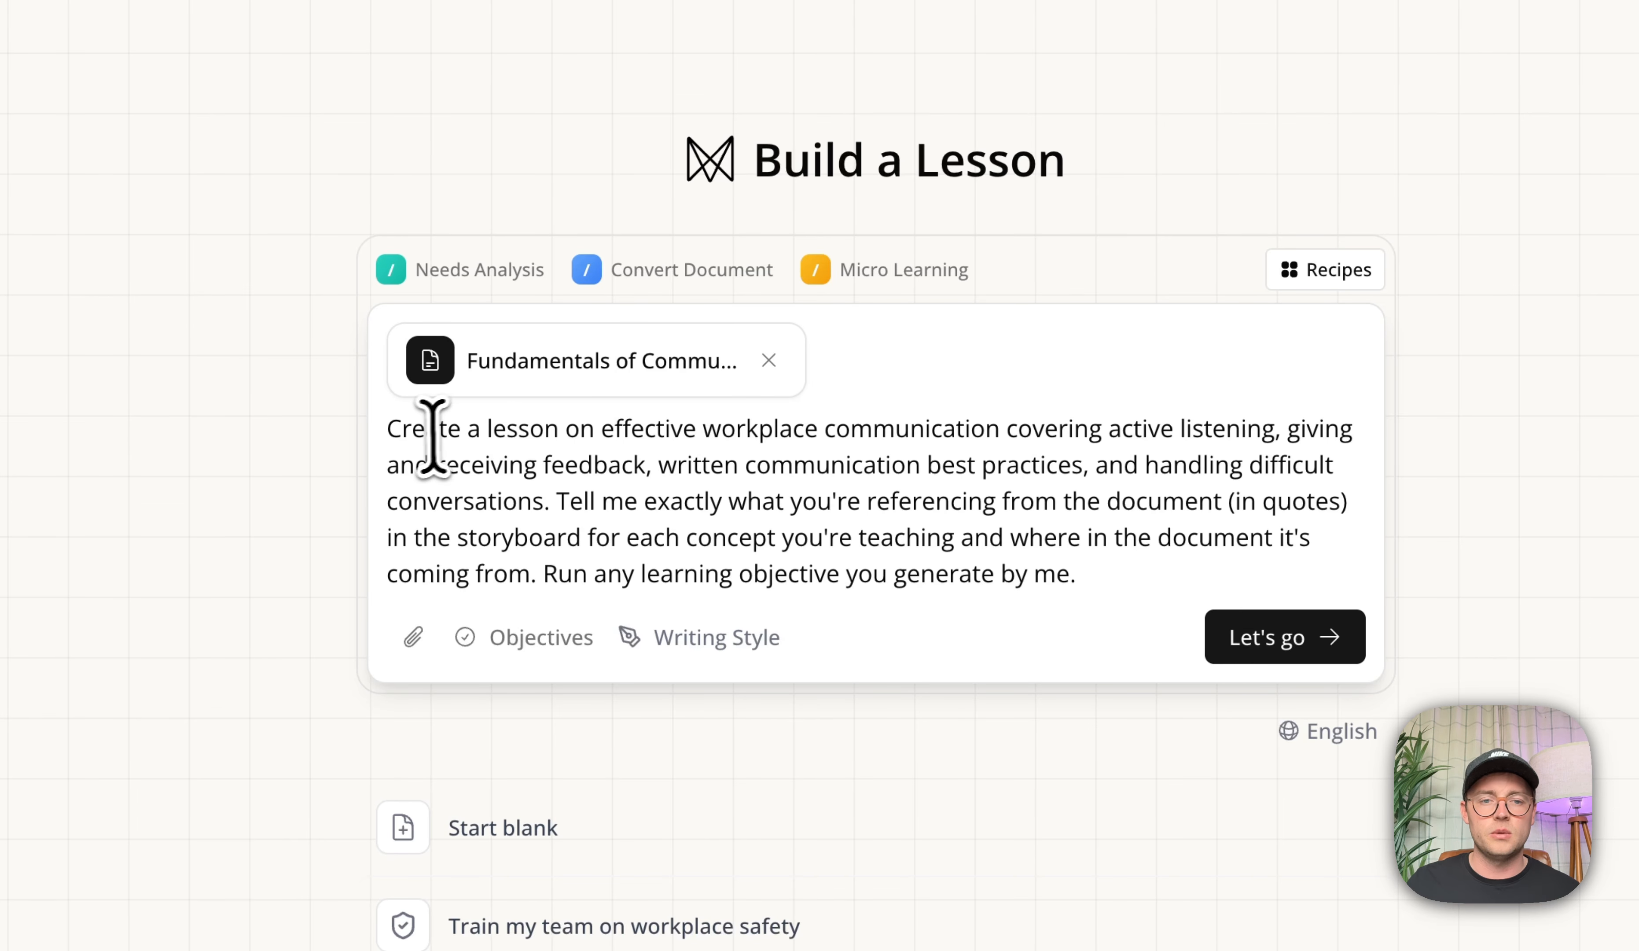
left_click_drag(910, 431, 1138, 465)
left_click(1134, 466)
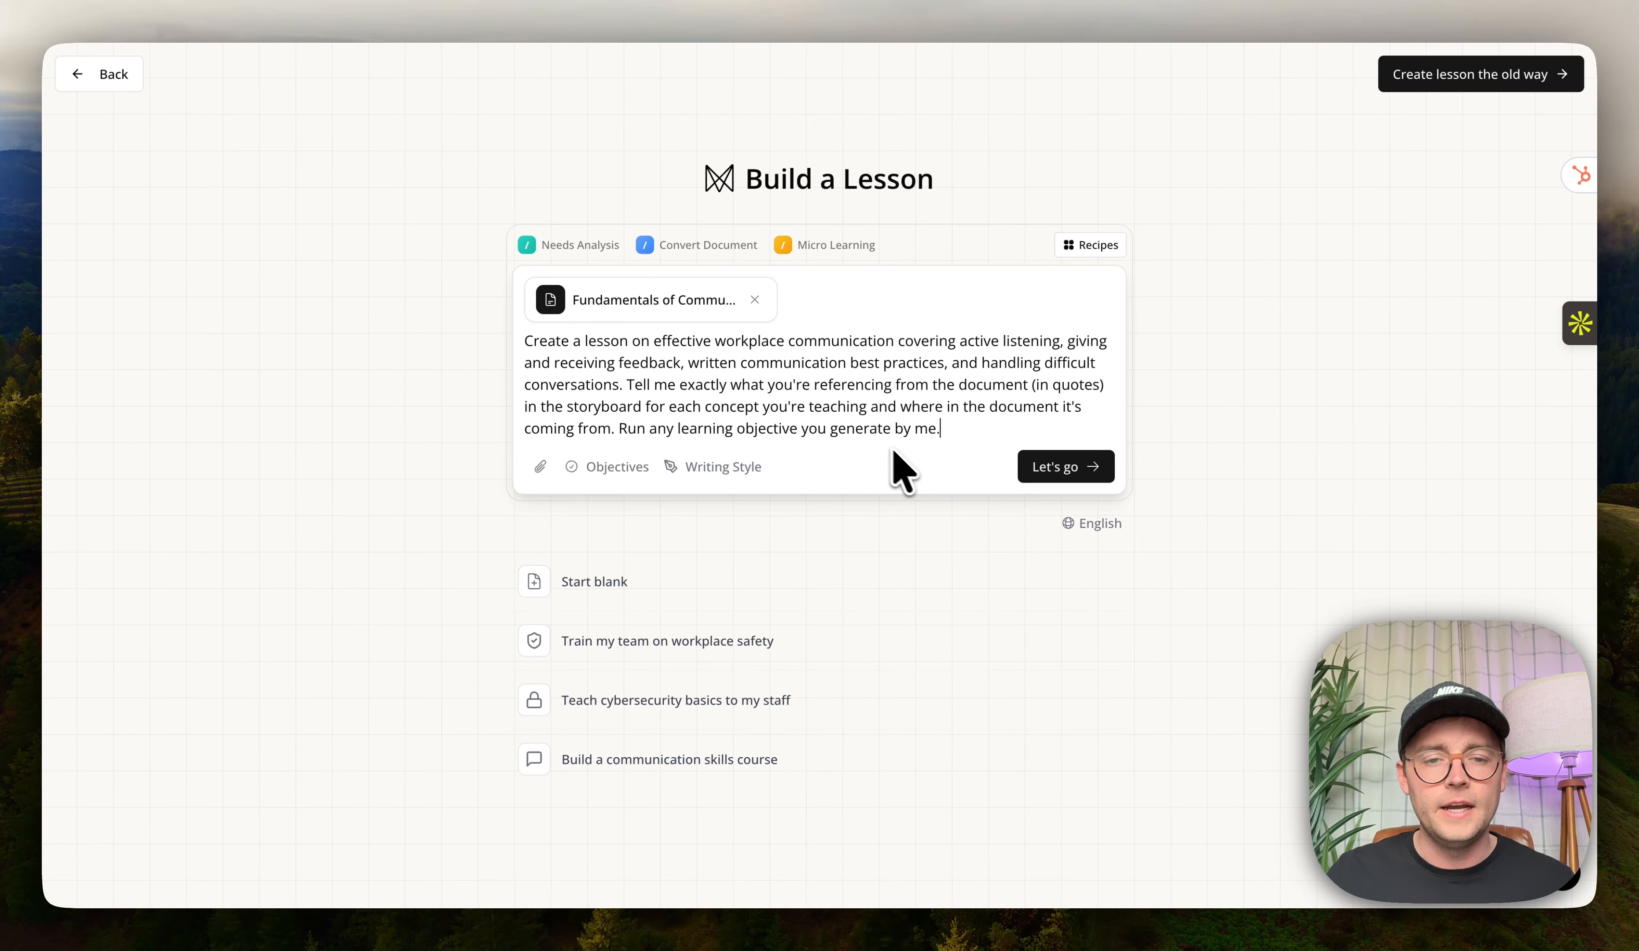
left_click_drag(526, 341, 901, 452)
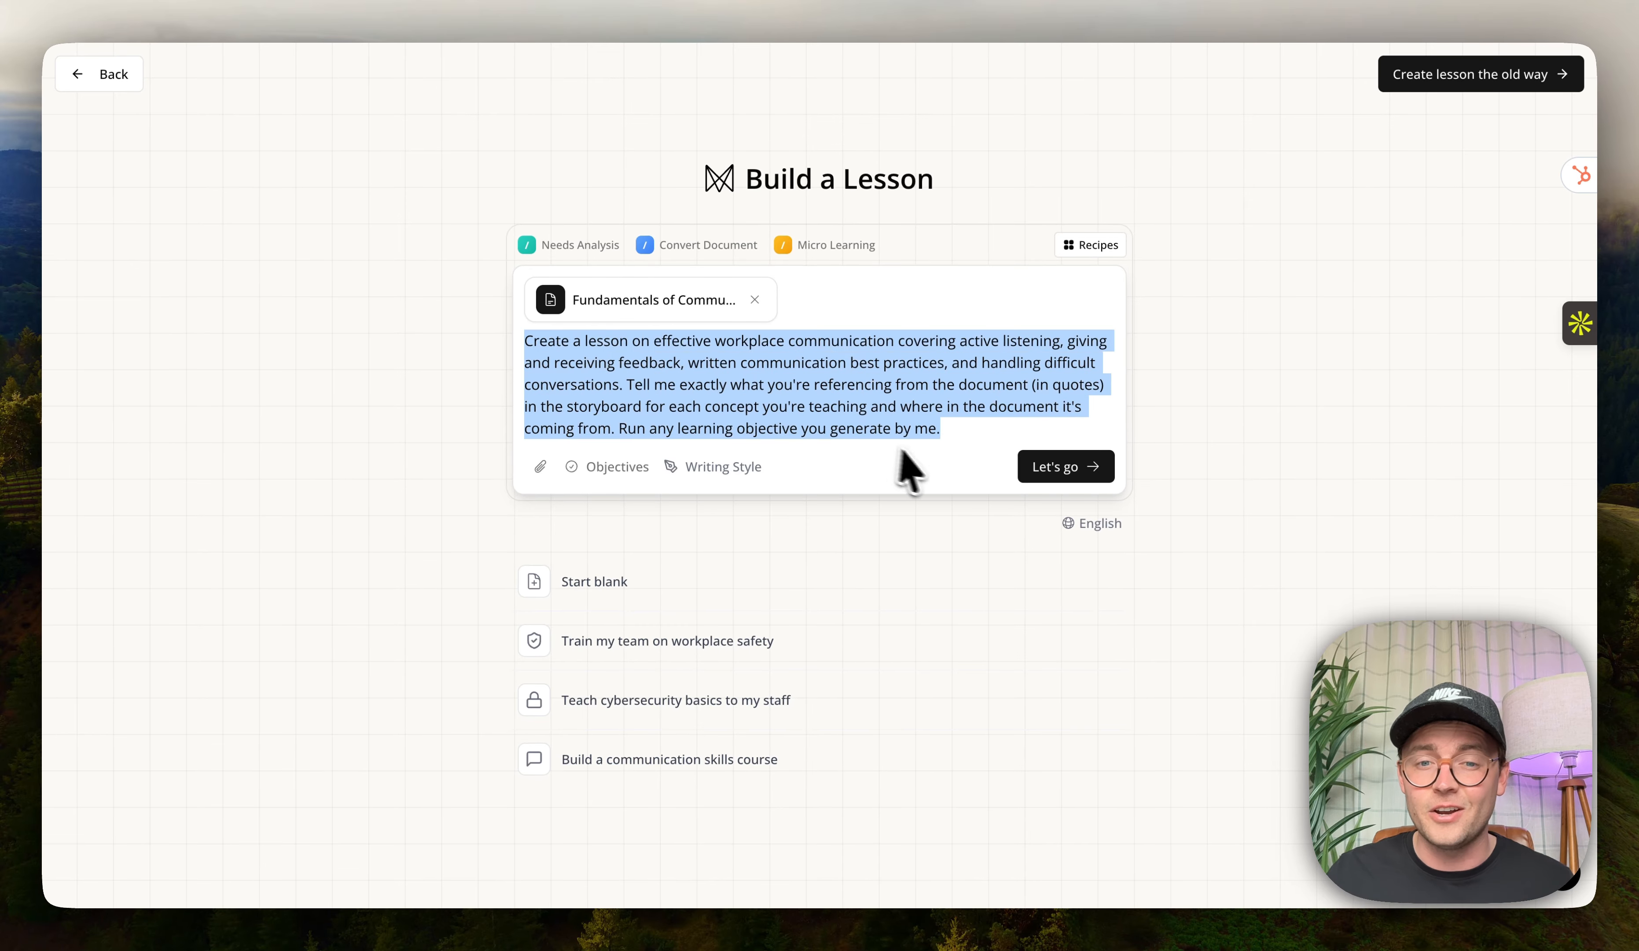
left_click(928, 439)
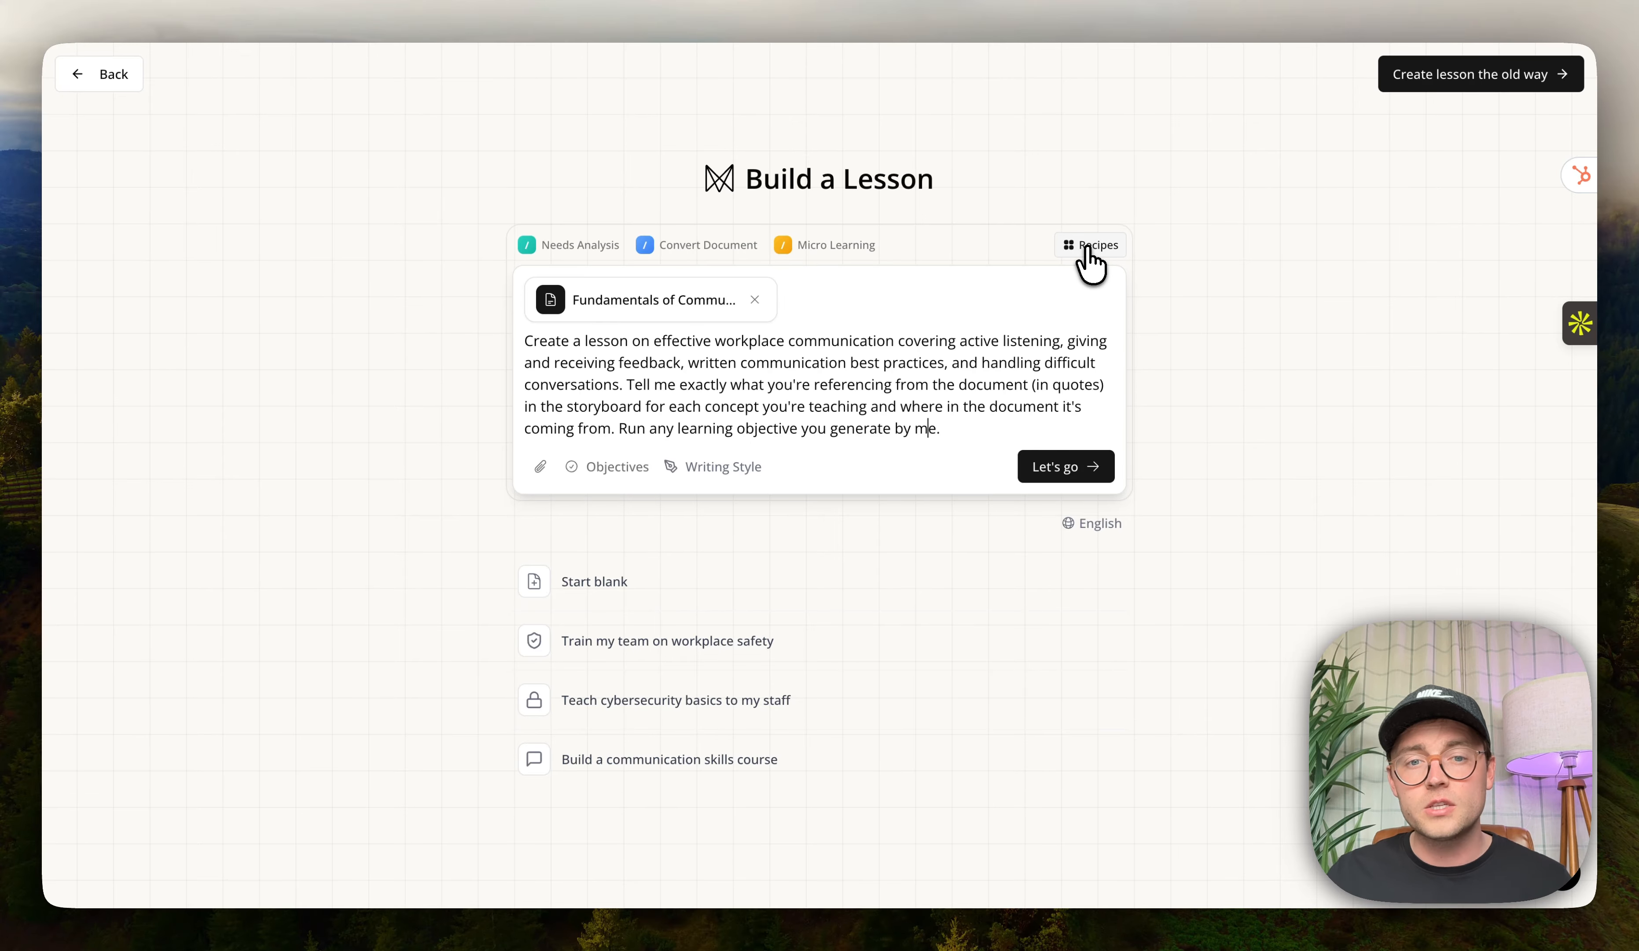
Apply the Needs Analysis recipe and submit the lesson prompt to the agent.
left_click(1090, 261)
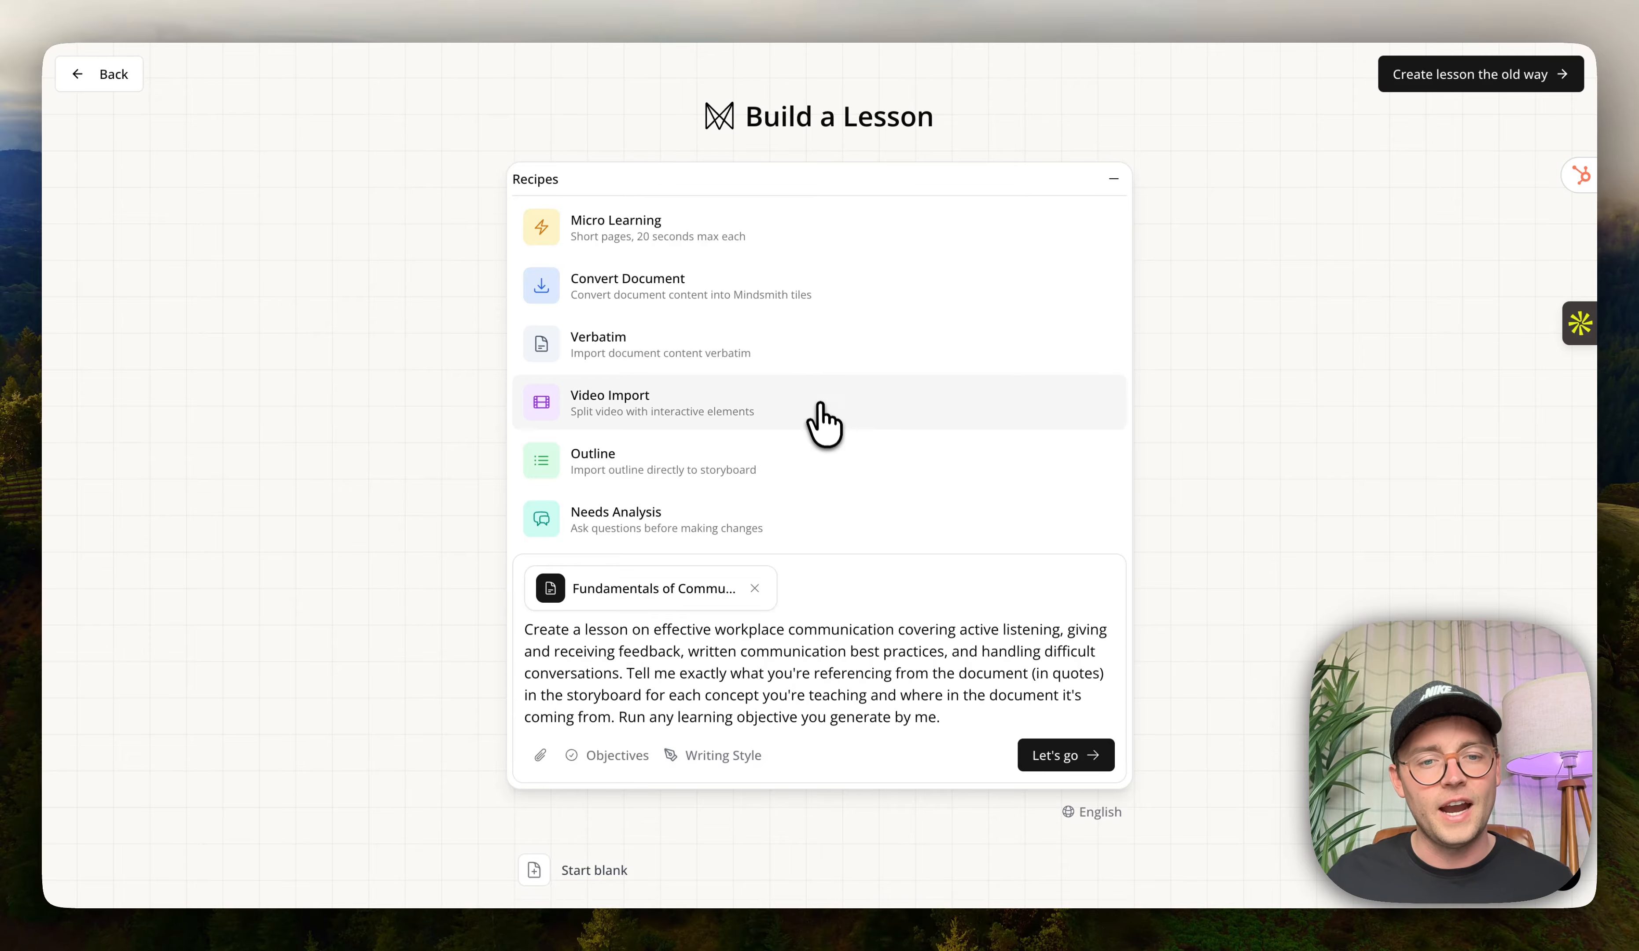
left_click(751, 522)
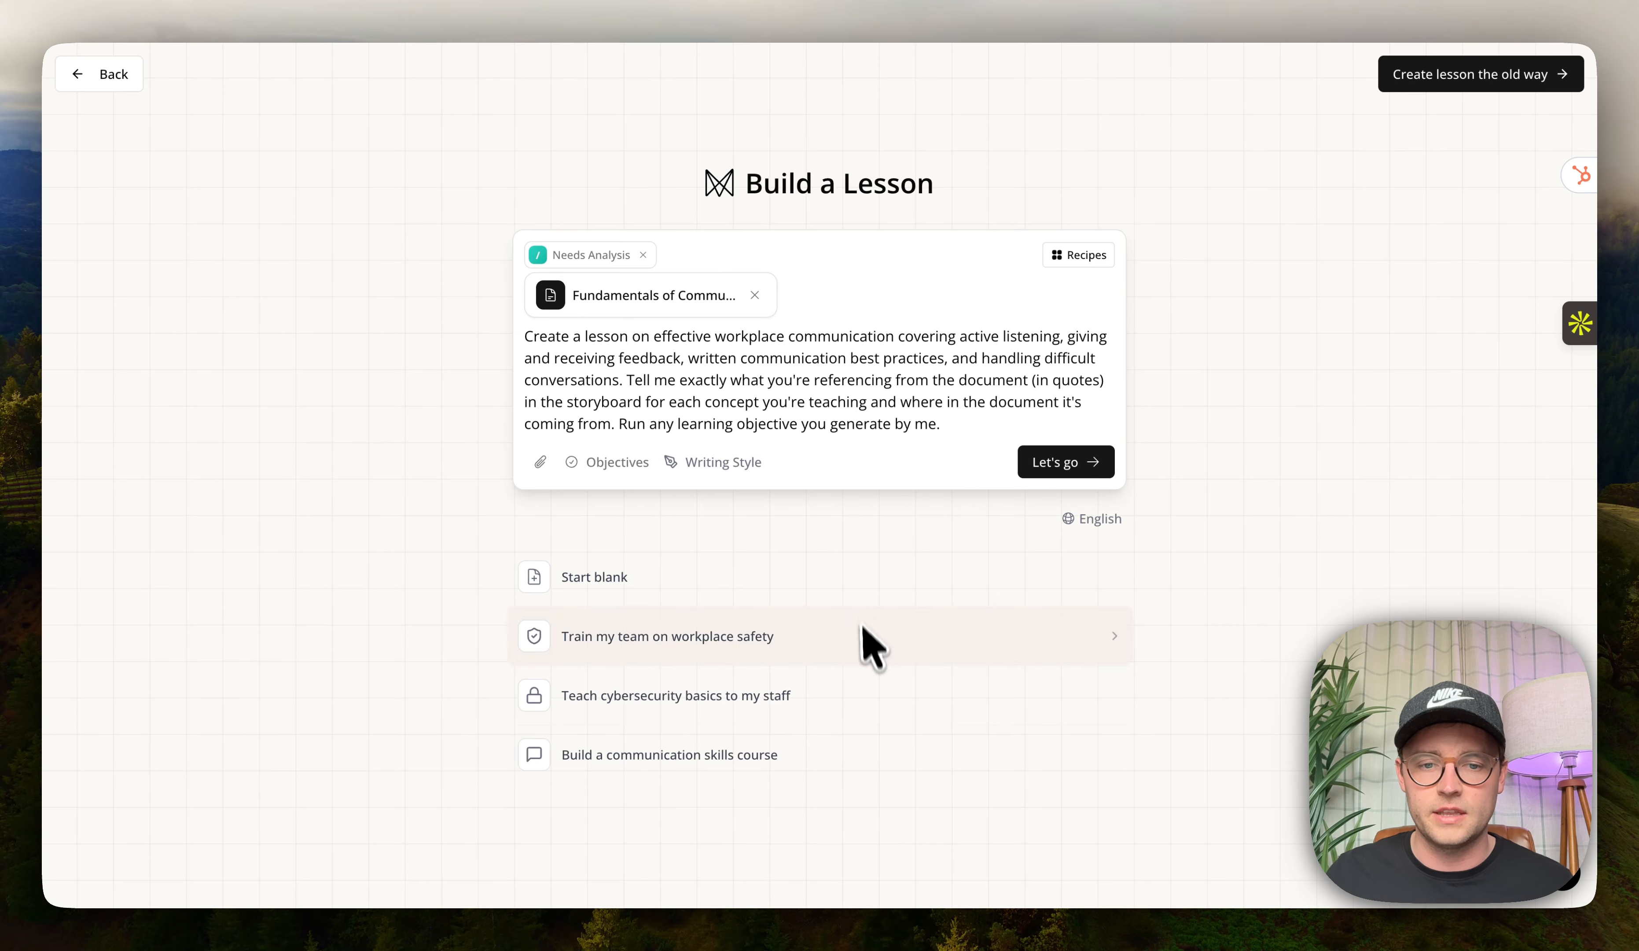
left_click(1068, 463)
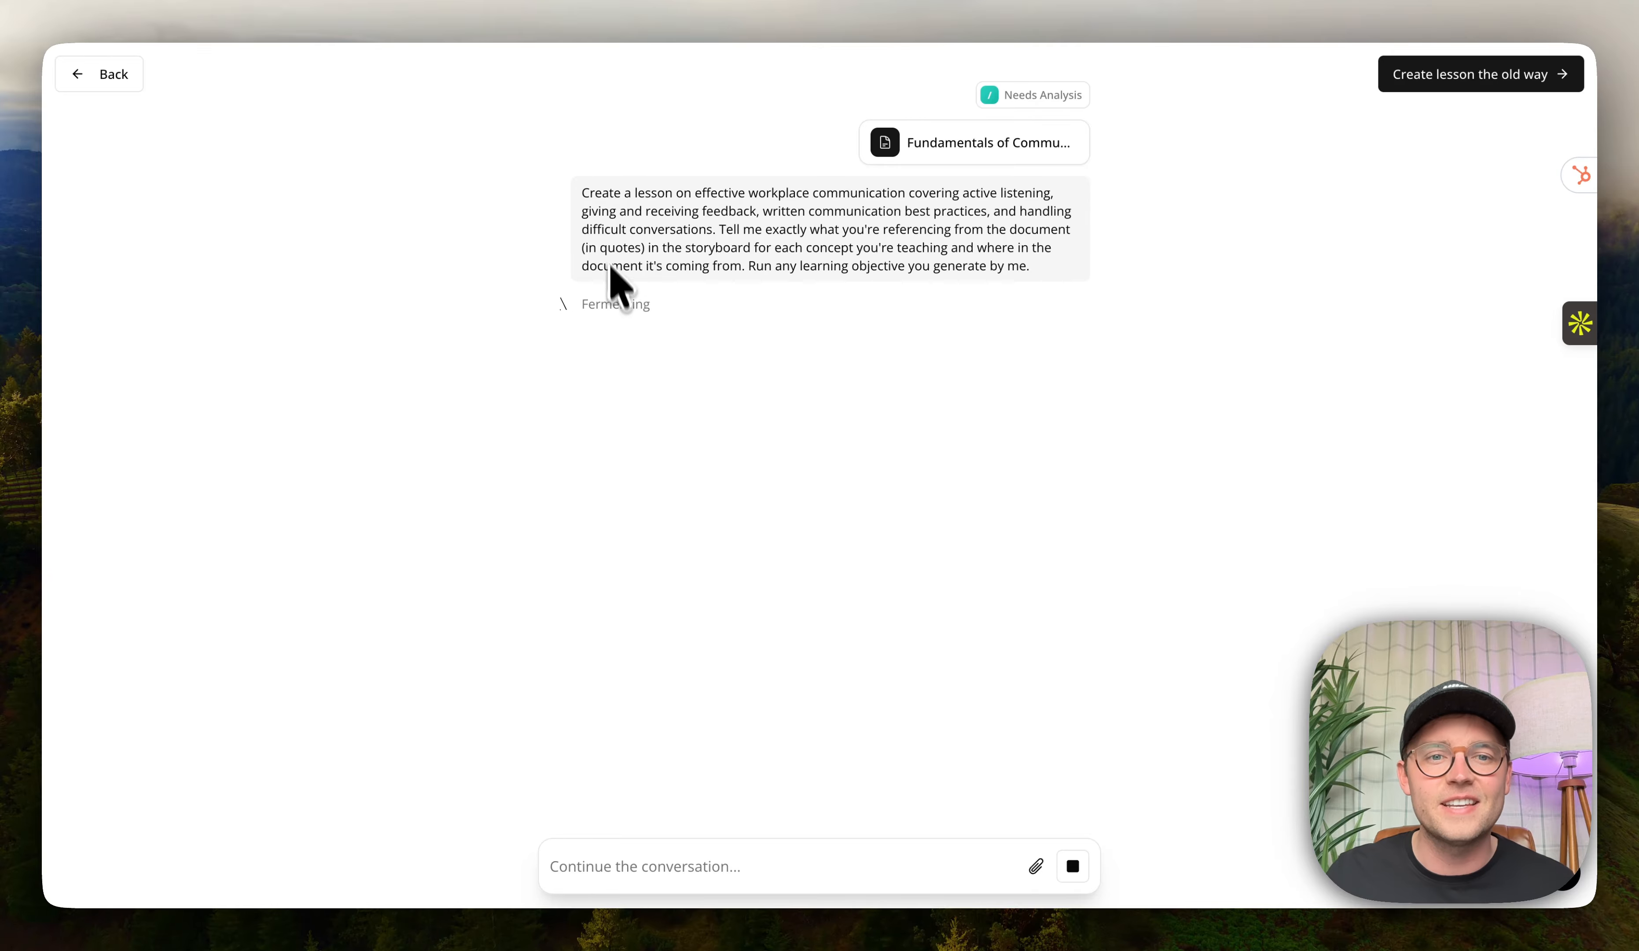
Answer the target audience question with Managers and team leads.
left_click_drag(583, 200, 1062, 292)
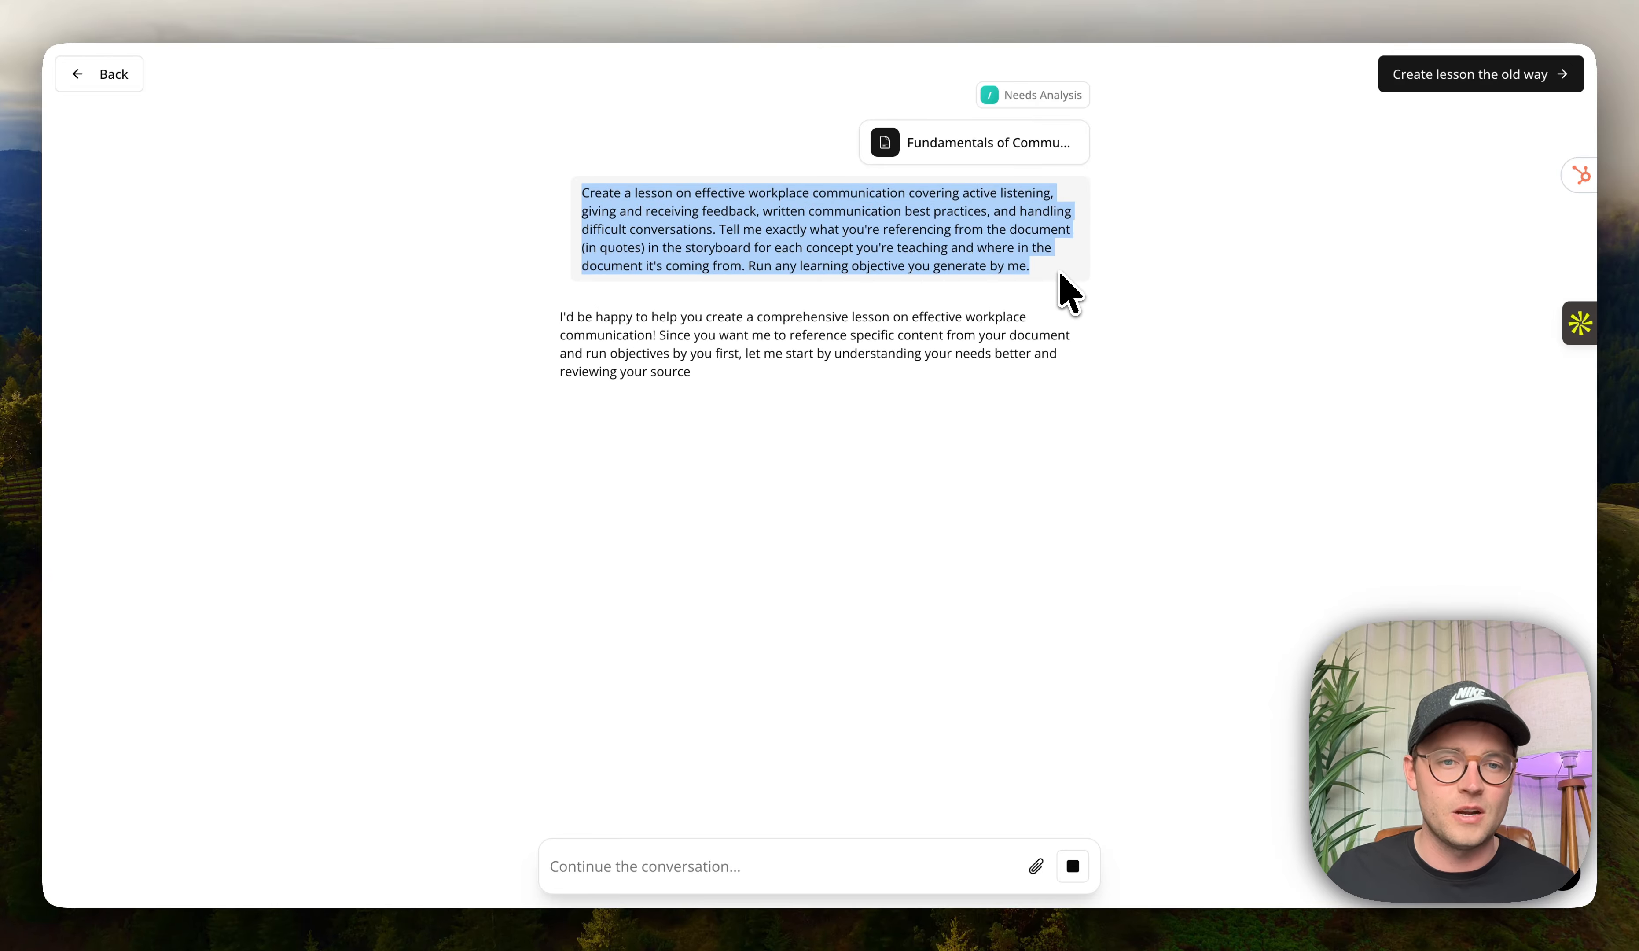
left_click(1063, 294)
left_click_drag(604, 319, 804, 366)
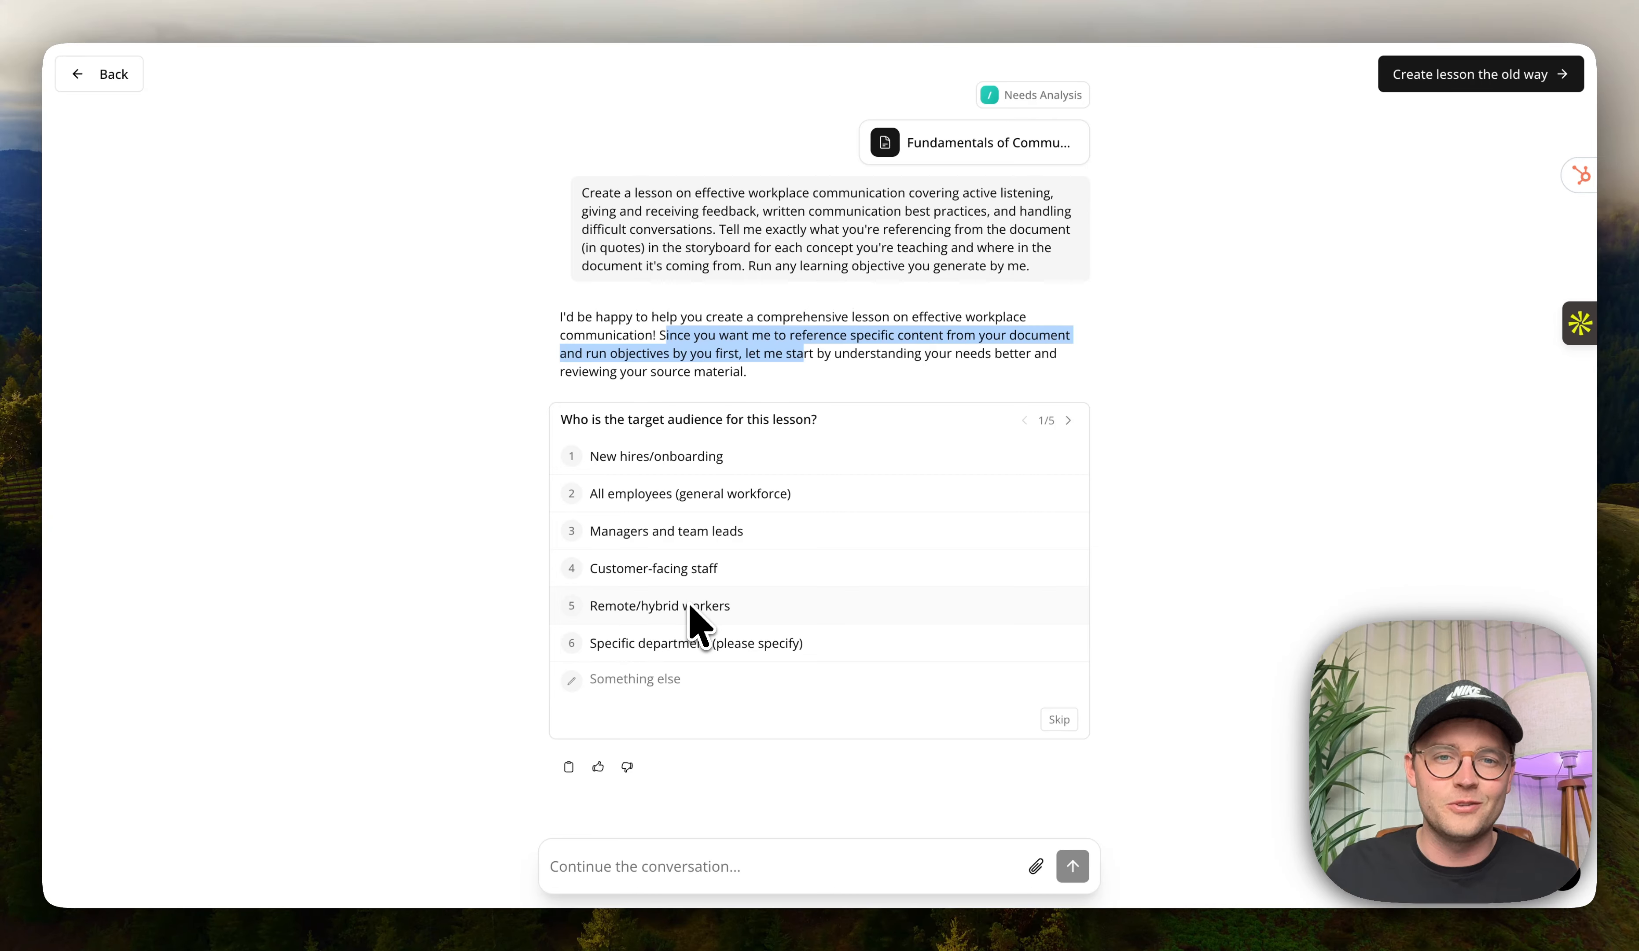
left_click_drag(581, 193, 1037, 268)
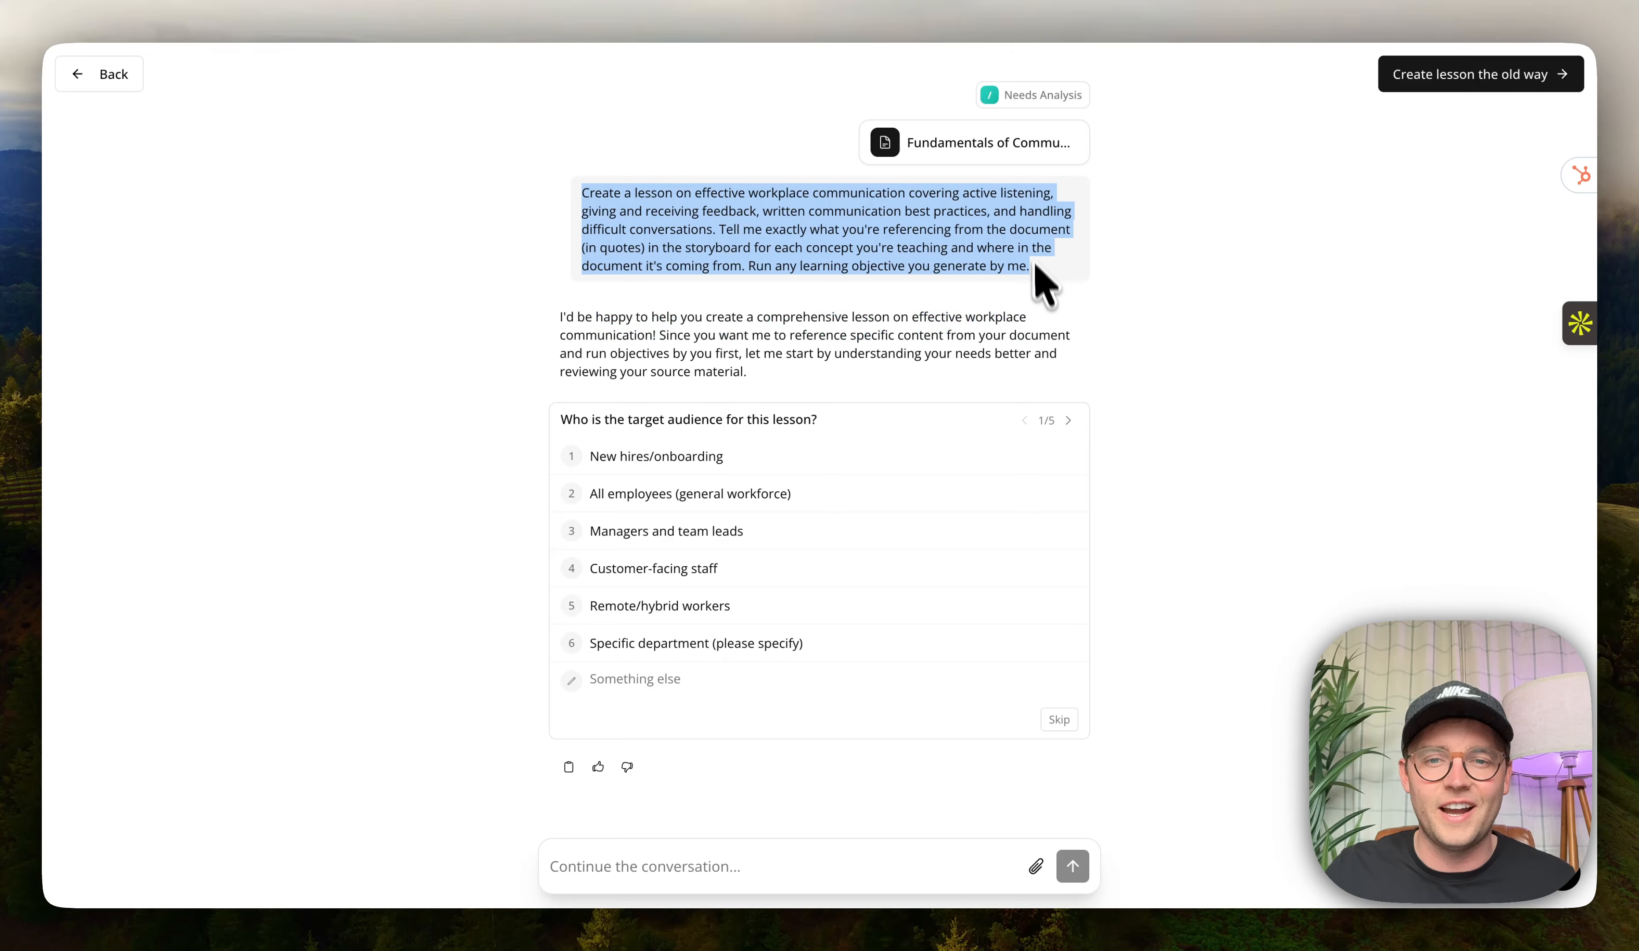
left_click(1038, 263)
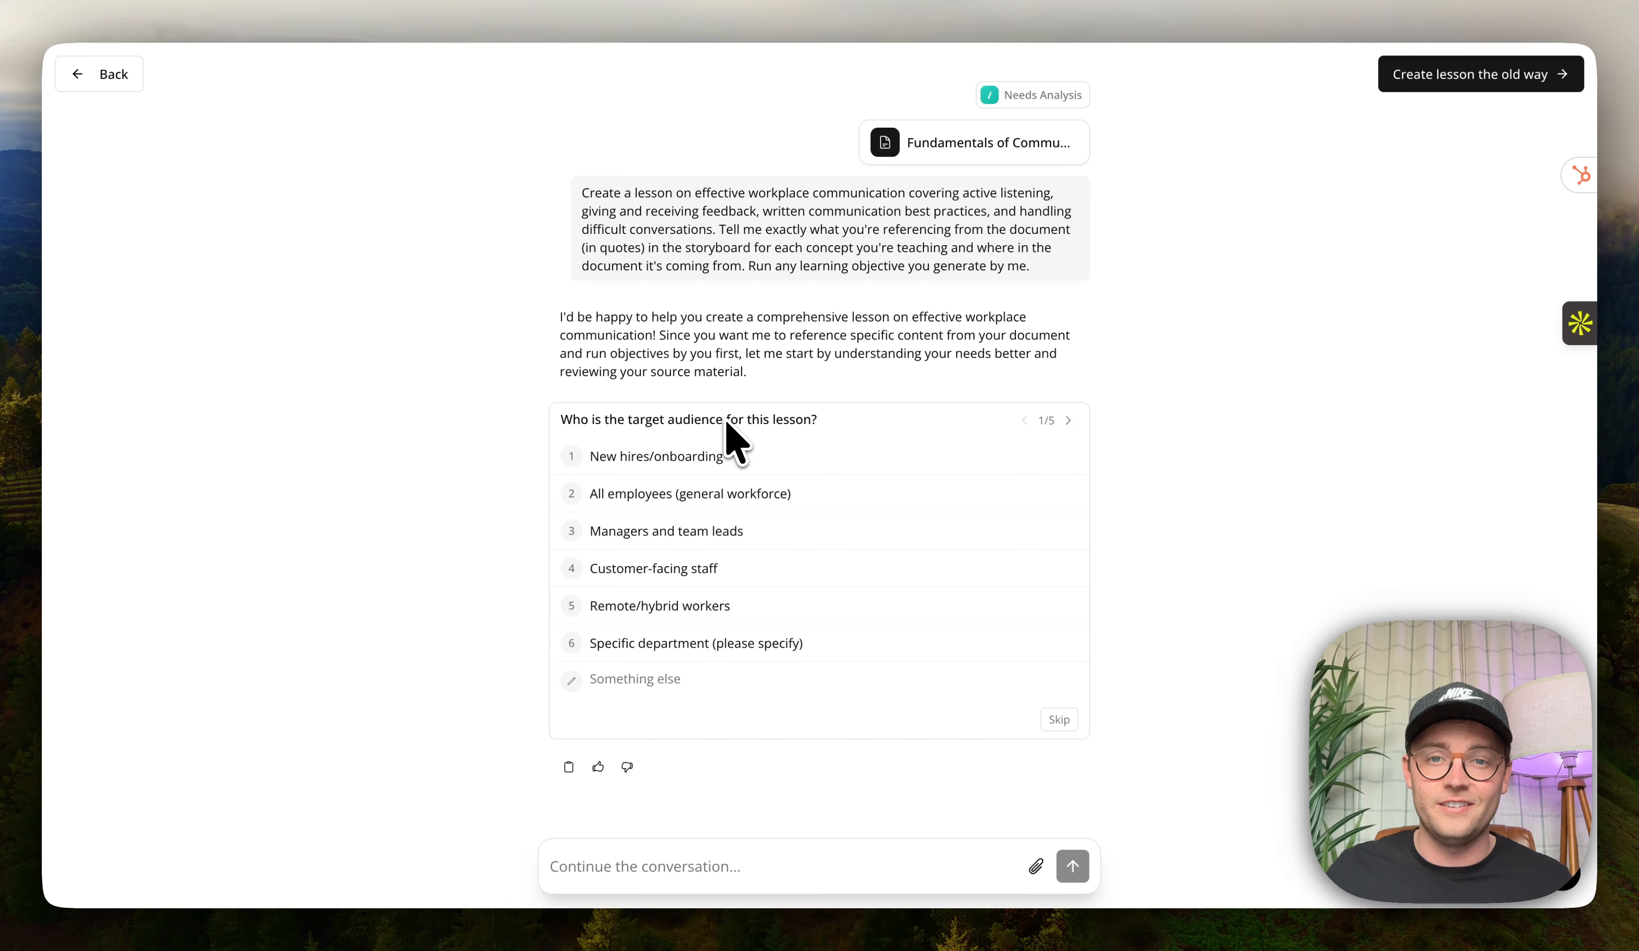
left_click_drag(592, 419, 760, 419)
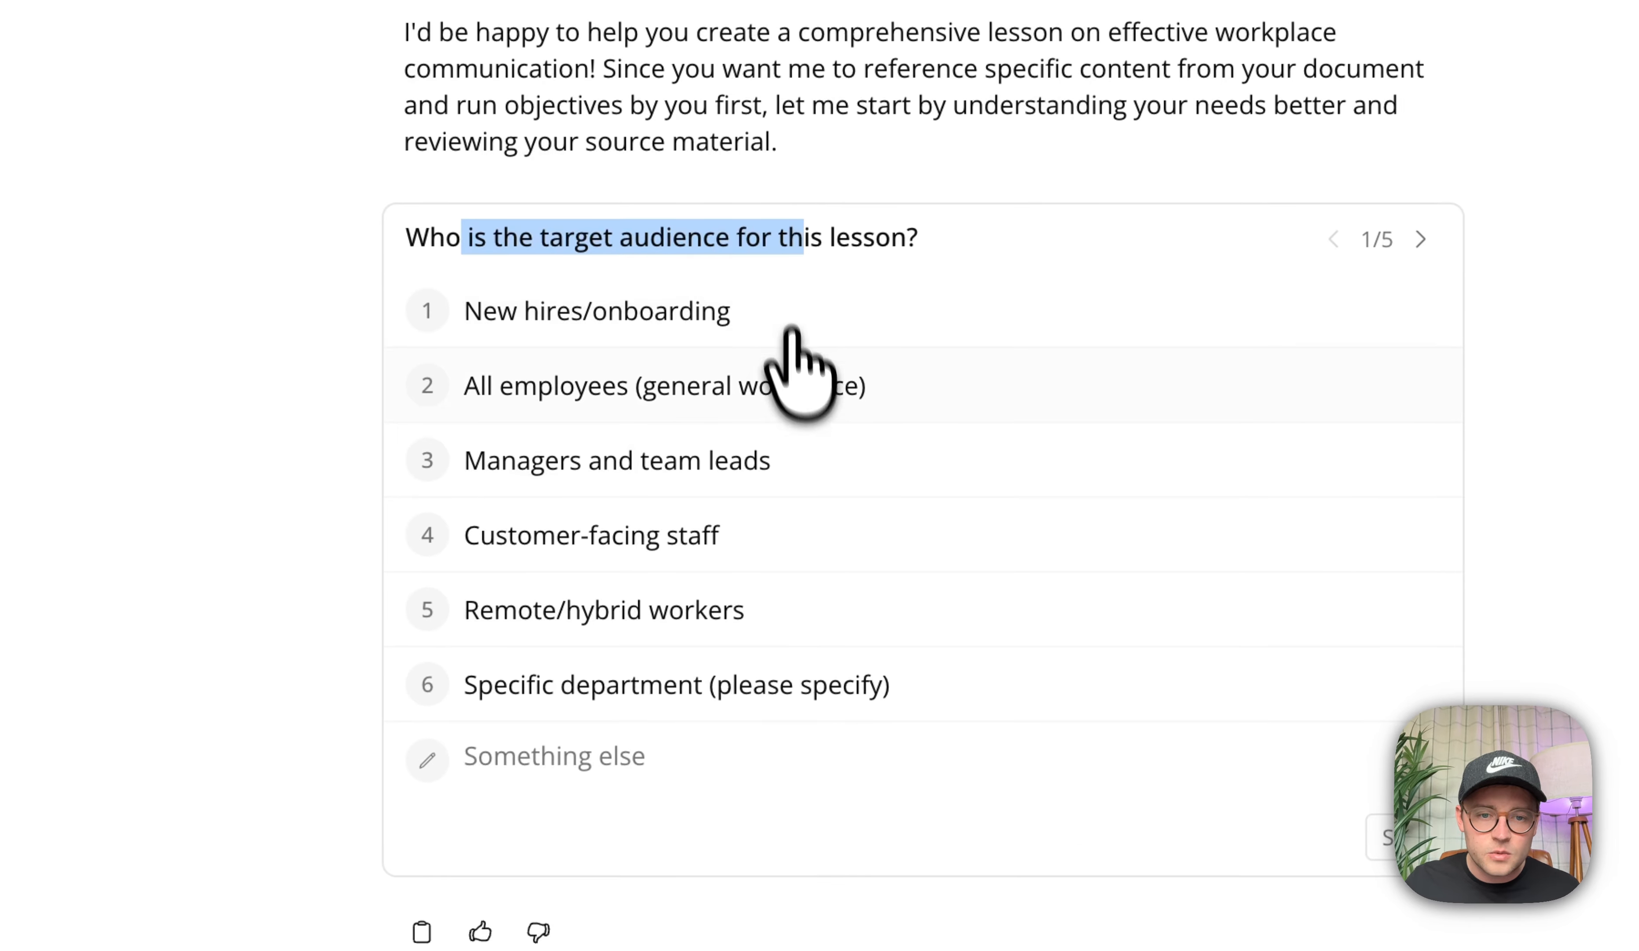
left_click(853, 464)
Choose 'Some workplace experience - build on basics' for experience level and '20-30 minutes (standard training)' for duration.
left_click_drag(464, 239, 656, 285)
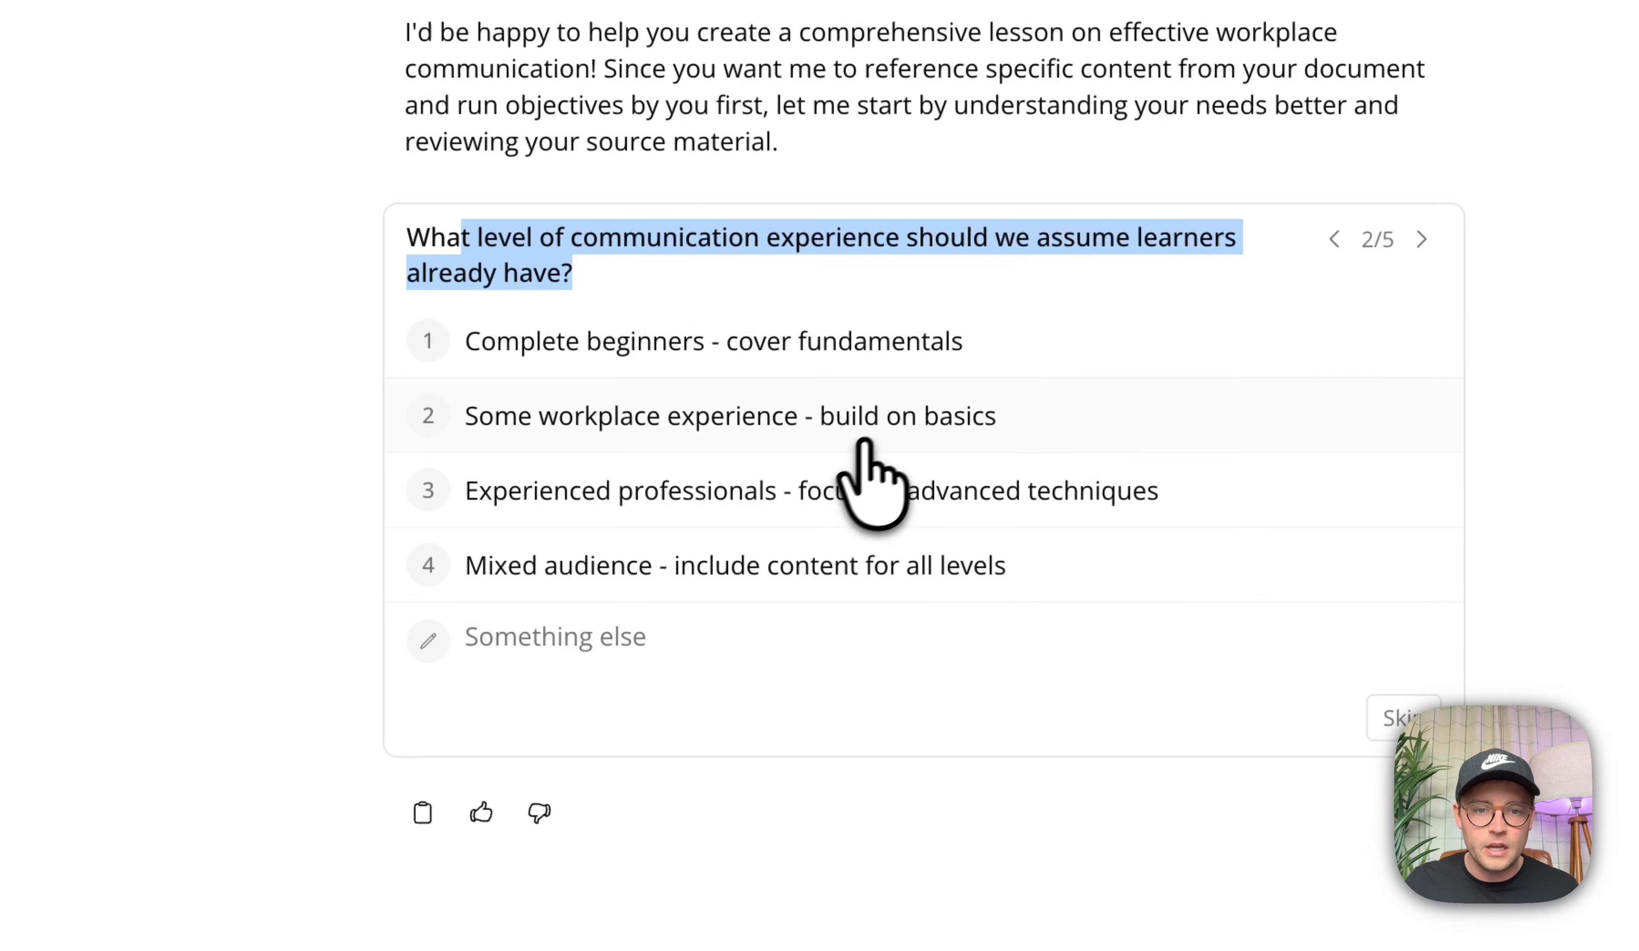
left_click(947, 418)
left_click_drag(443, 241, 1083, 242)
left_click(1079, 241)
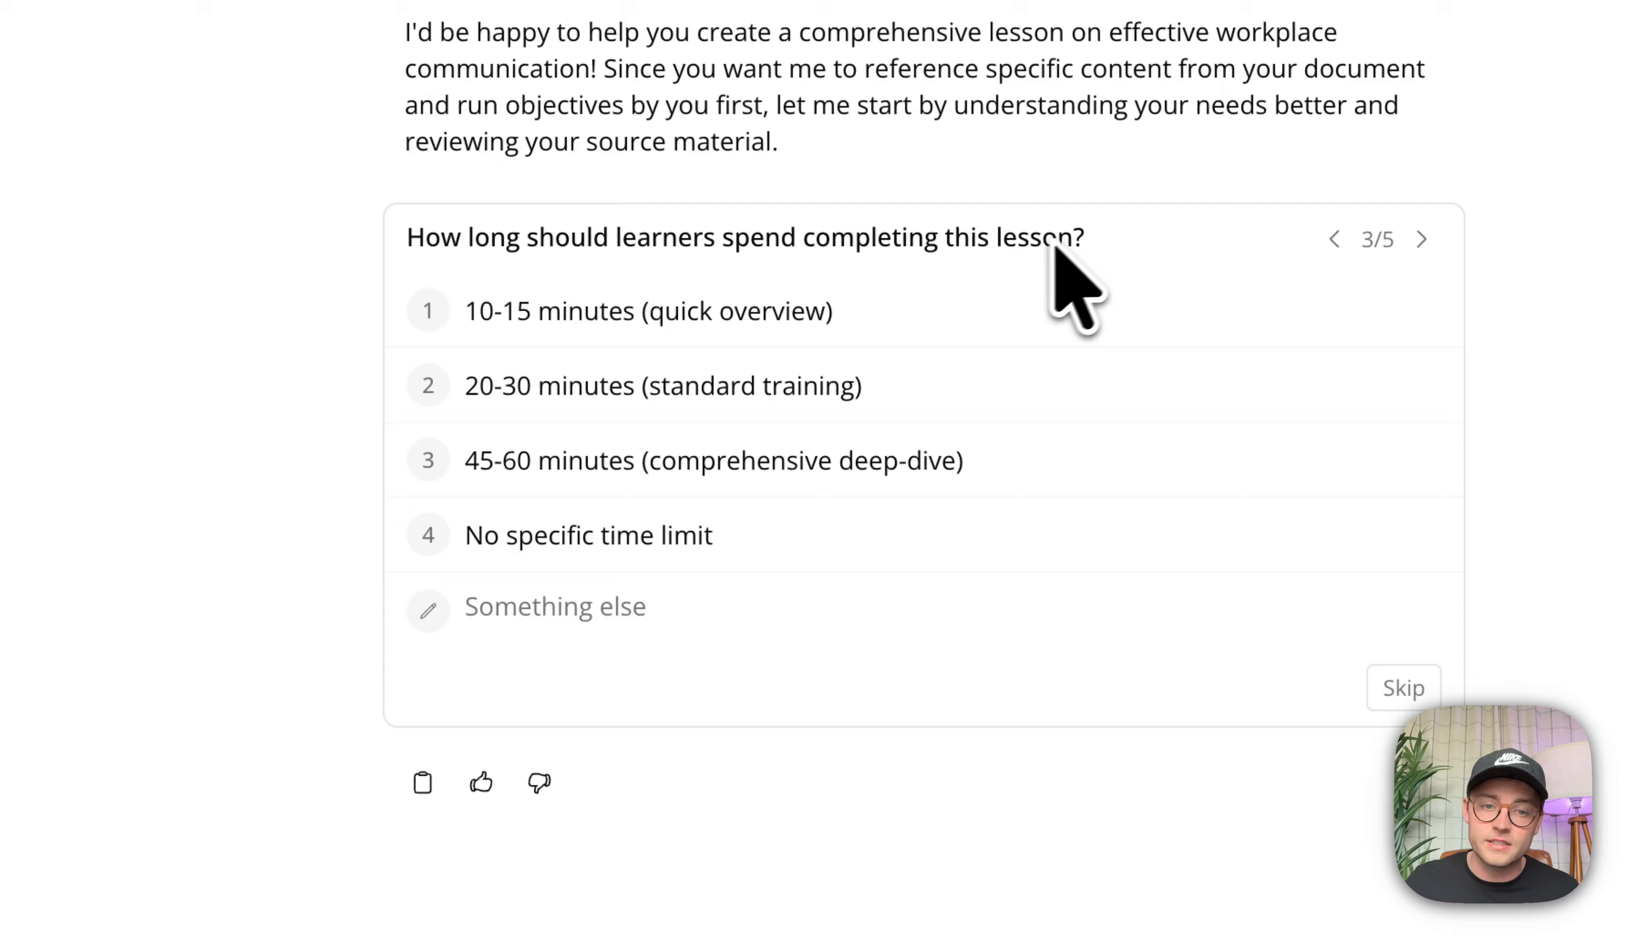
left_click(727, 396)
Select all five assessment types, from knowledge check quizzes to formal certification assessment, and continue.
left_click_drag(478, 239, 1127, 243)
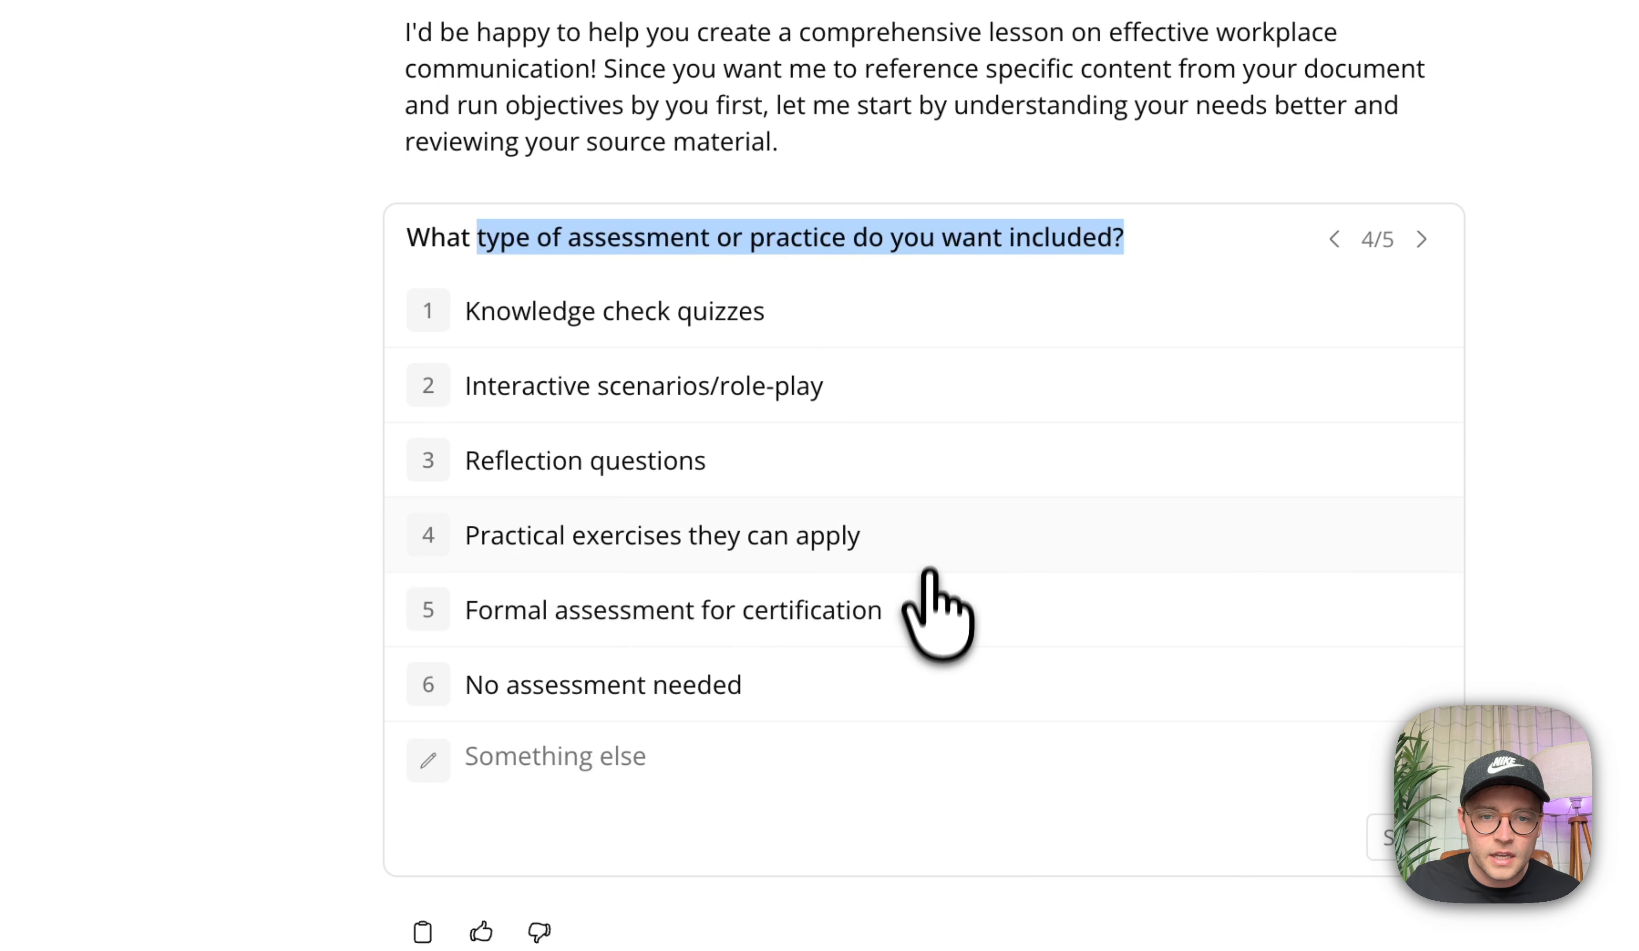
left_click(928, 466)
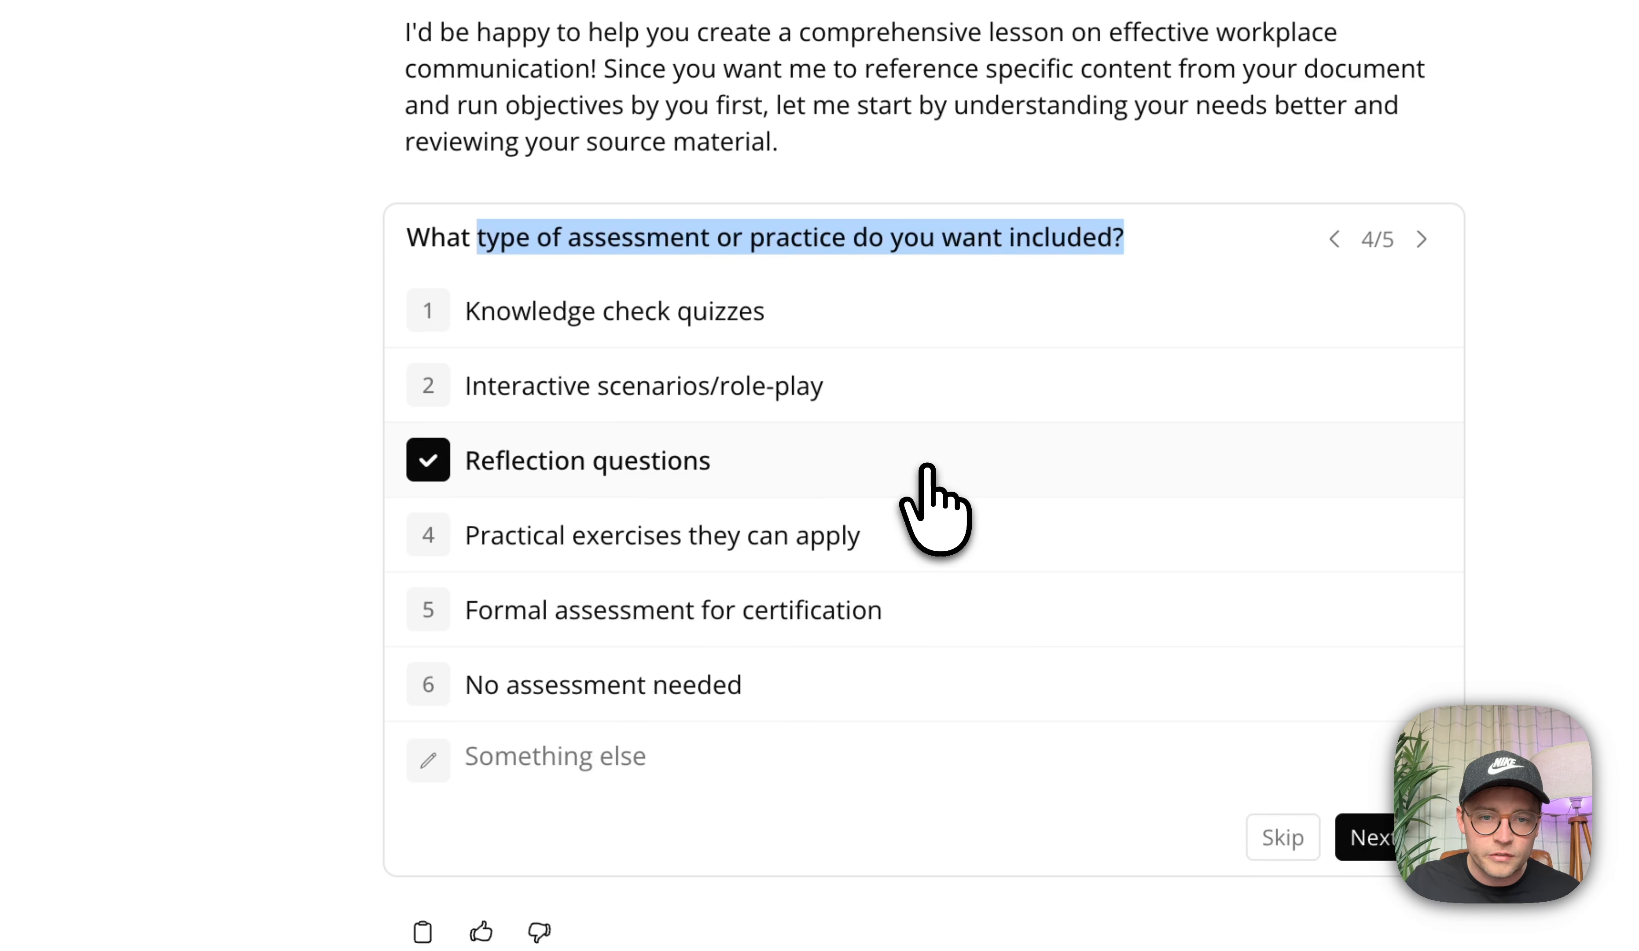
left_click(940, 519)
left_click(941, 599)
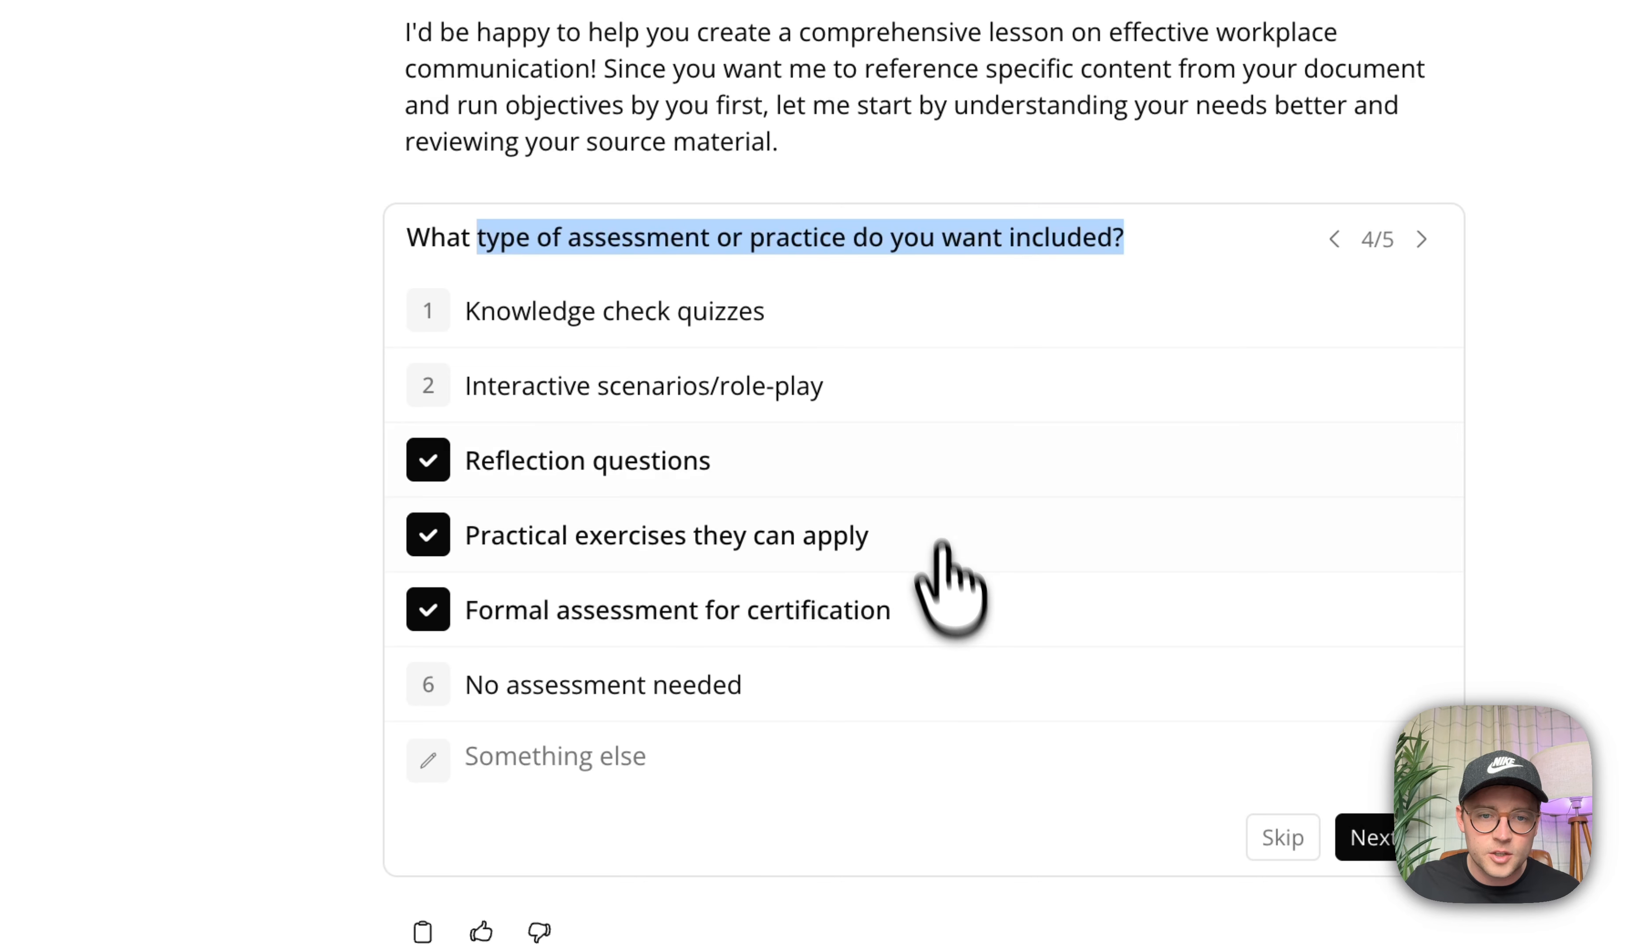
left_click(928, 390)
left_click(930, 317)
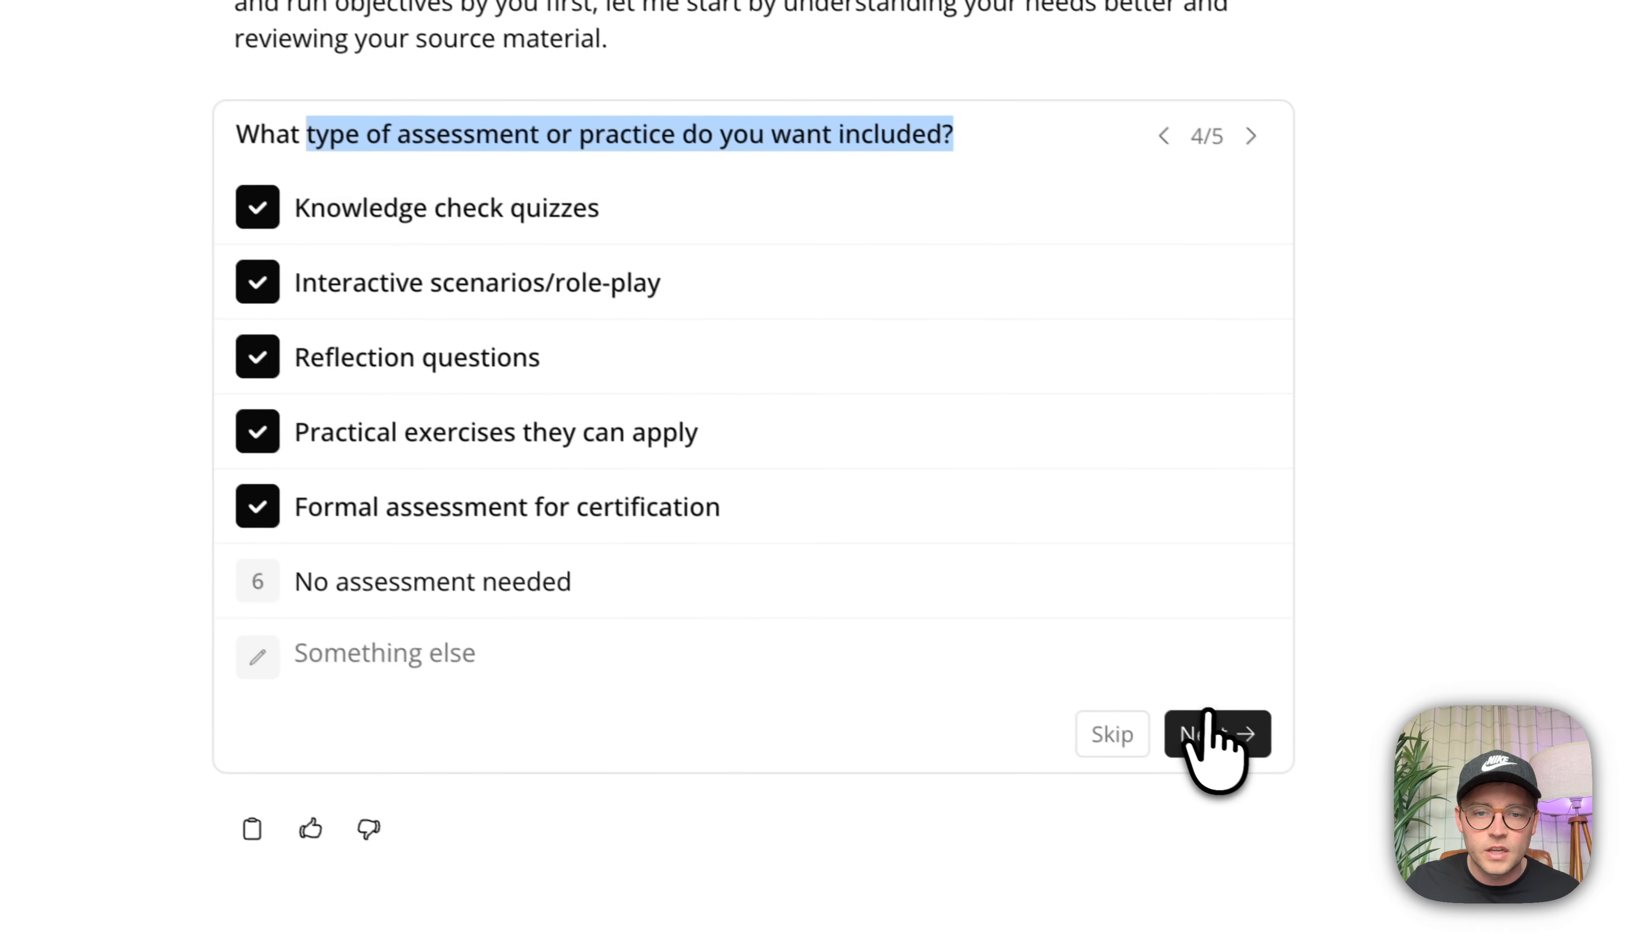
left_click(1208, 732)
Answer the topic emphasis question with Equal emphasis on all four.
left_click_drag(328, 136, 709, 176)
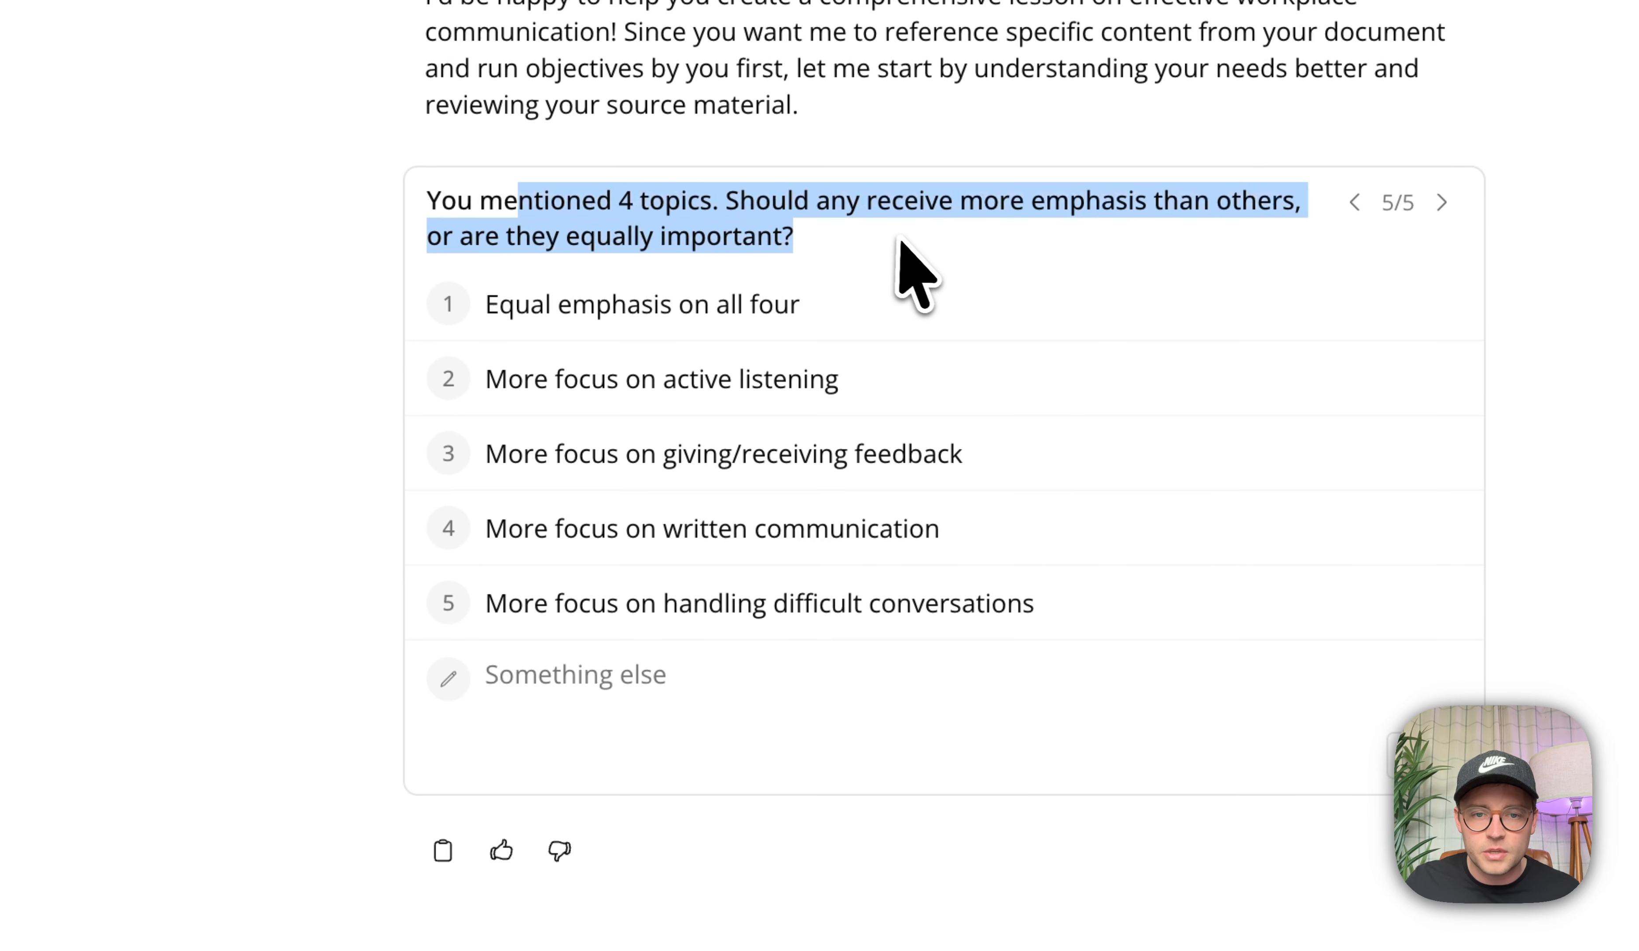
left_click(803, 228)
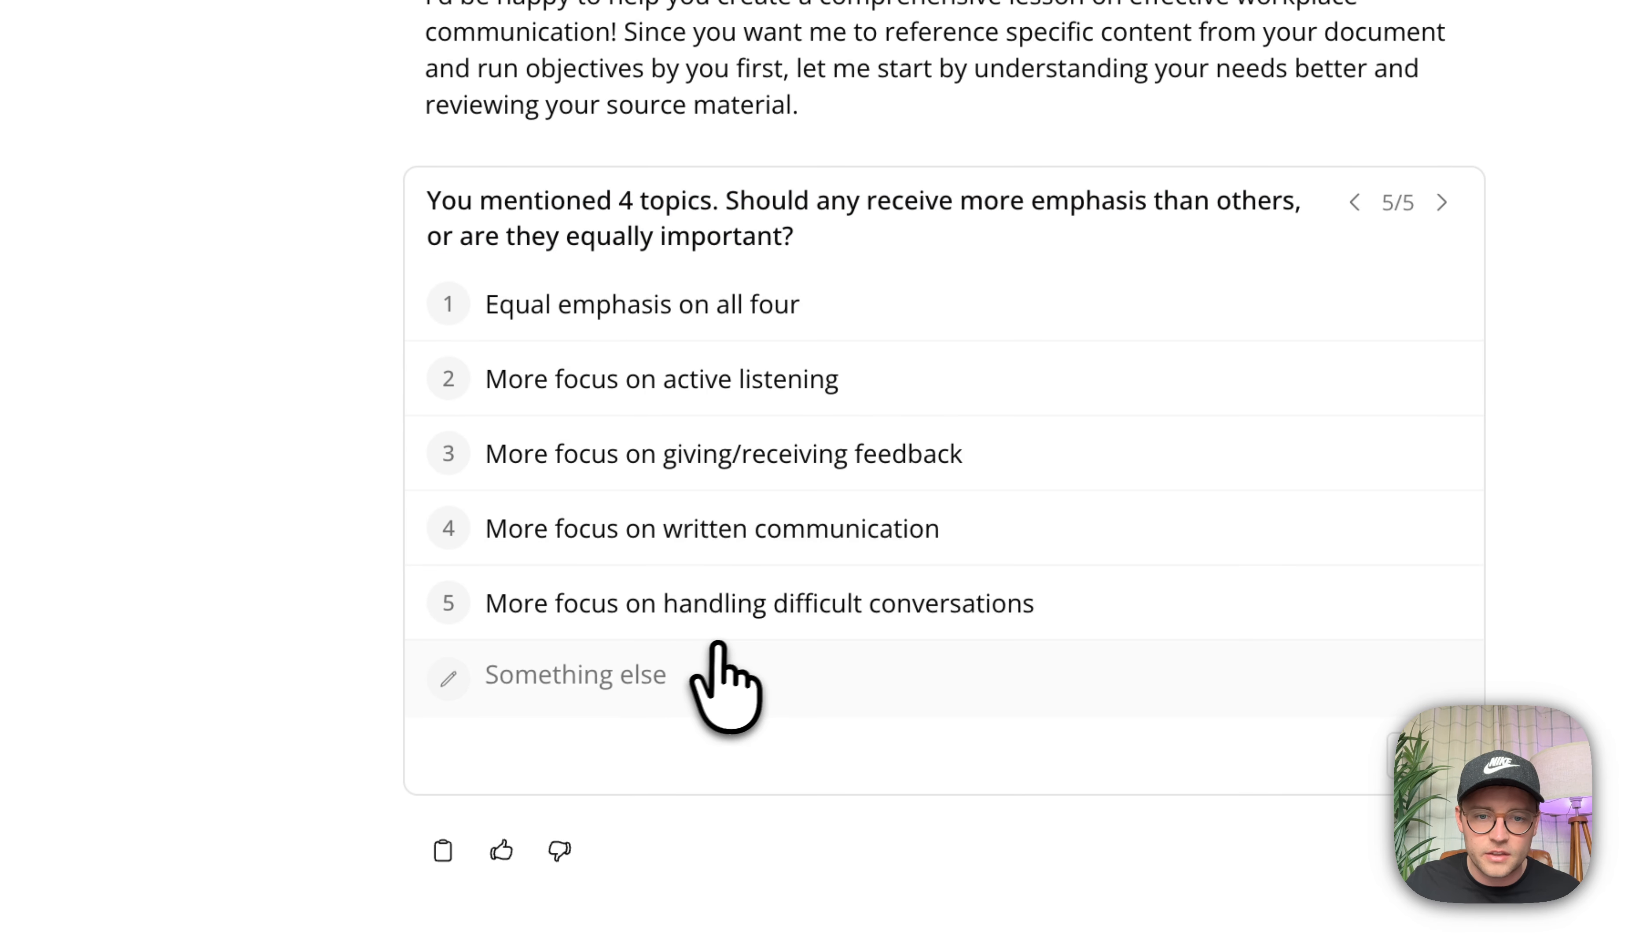
left_click(821, 320)
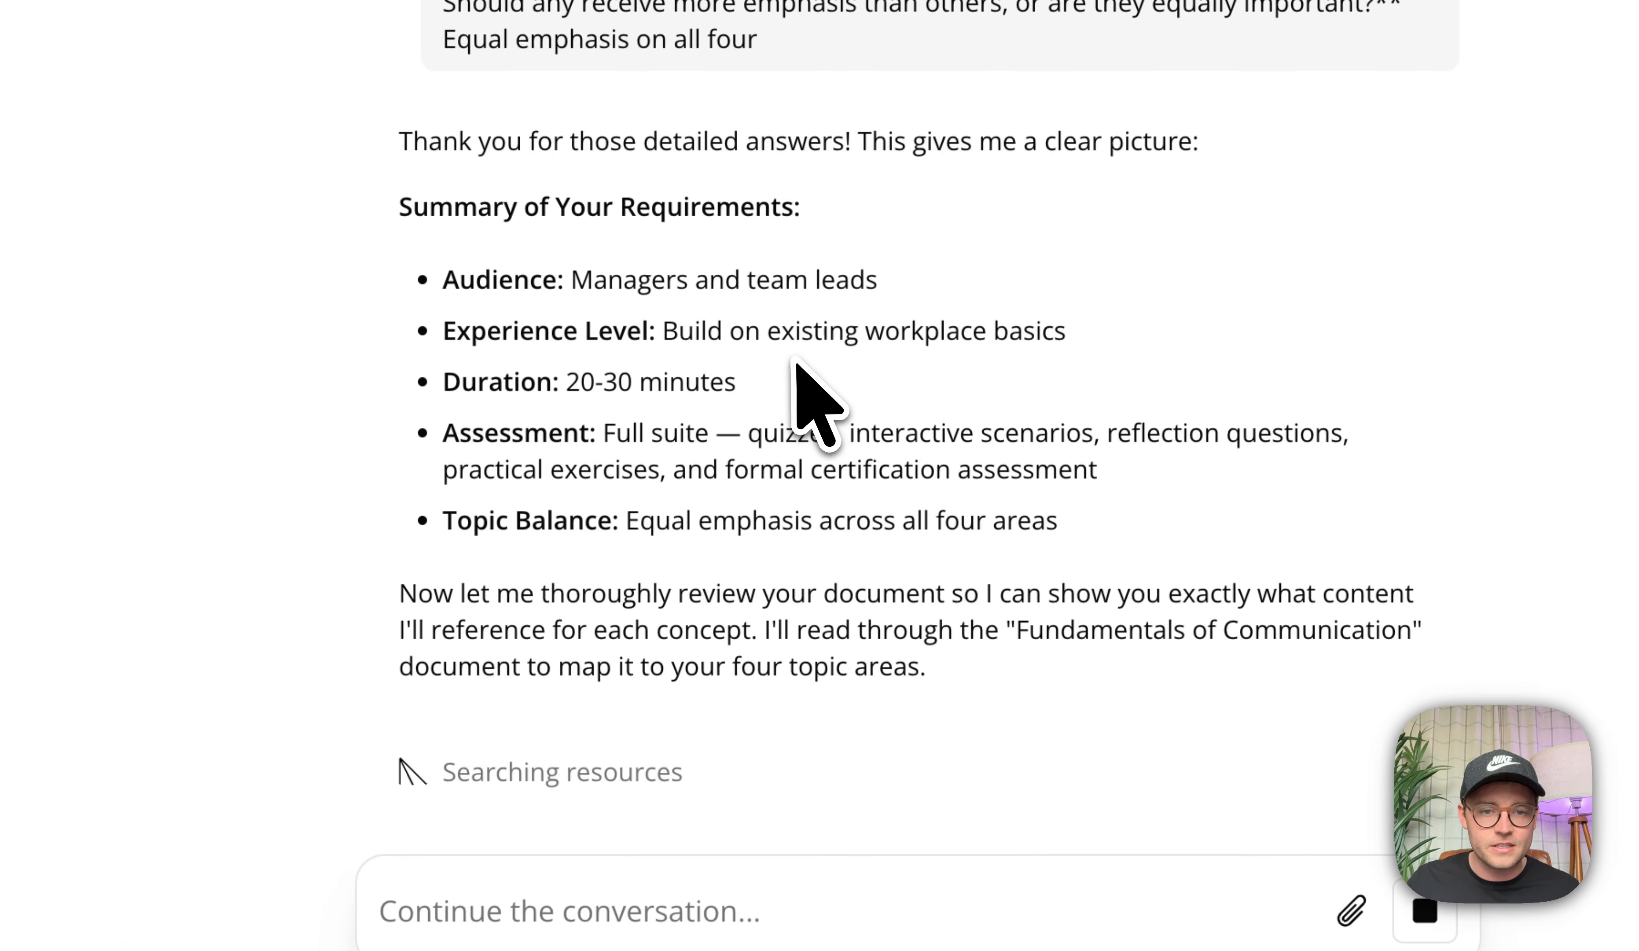
Read through the agent's document analysis, recommendation and proposed learning objectives.
left_click_drag(580, 601, 1071, 680)
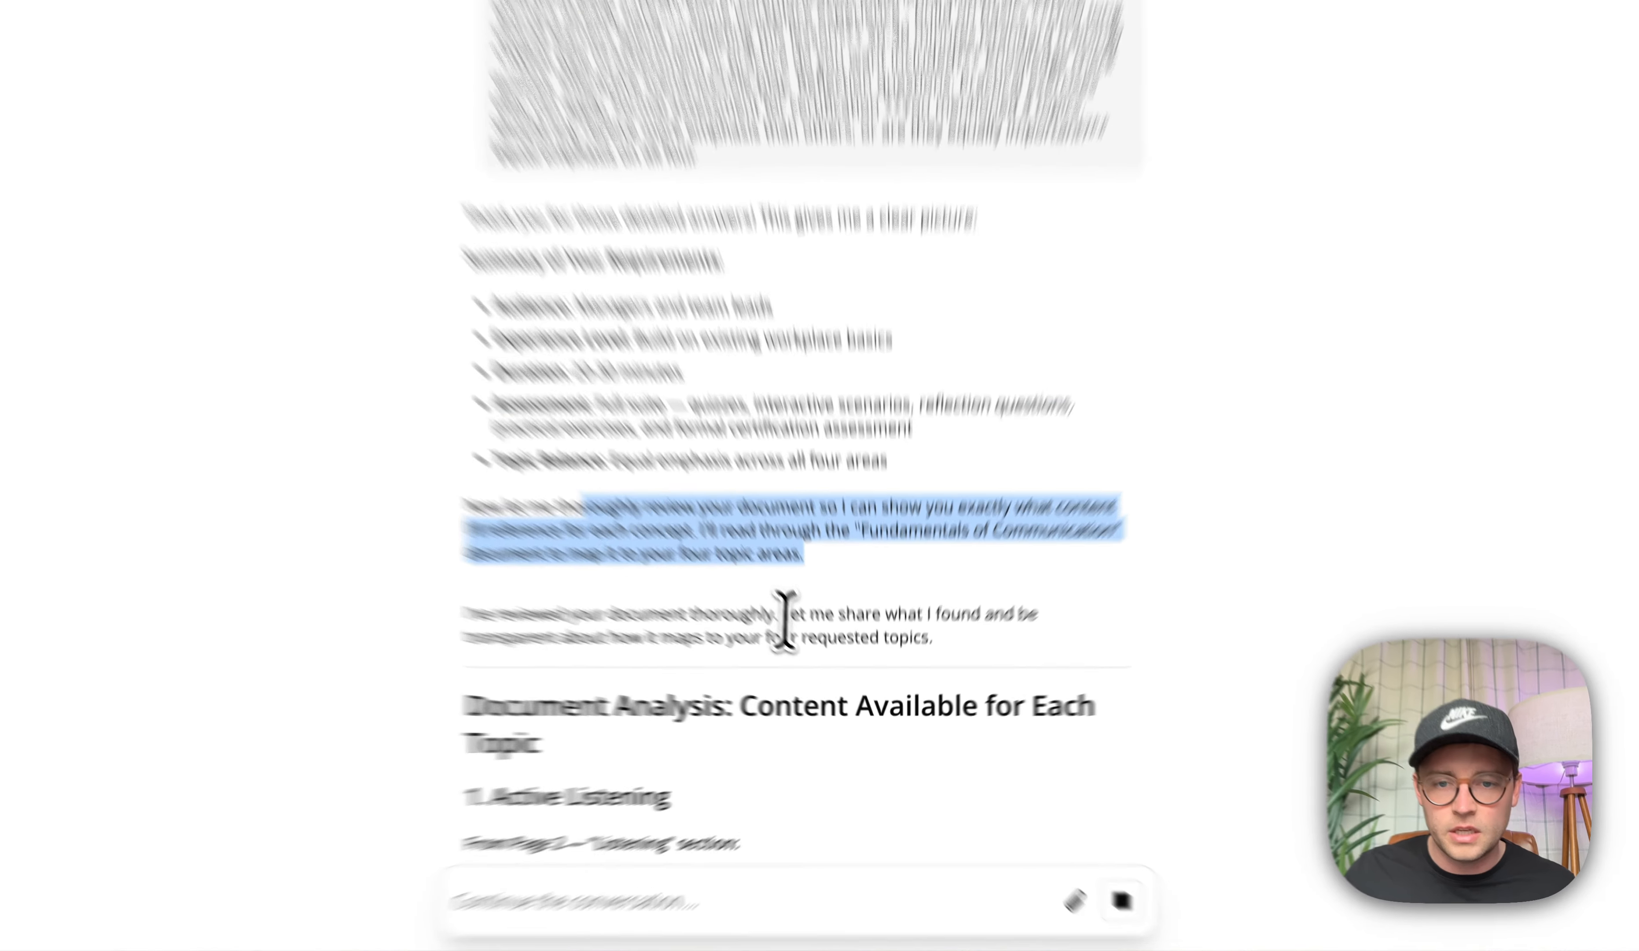
left_click_drag(813, 640, 917, 641)
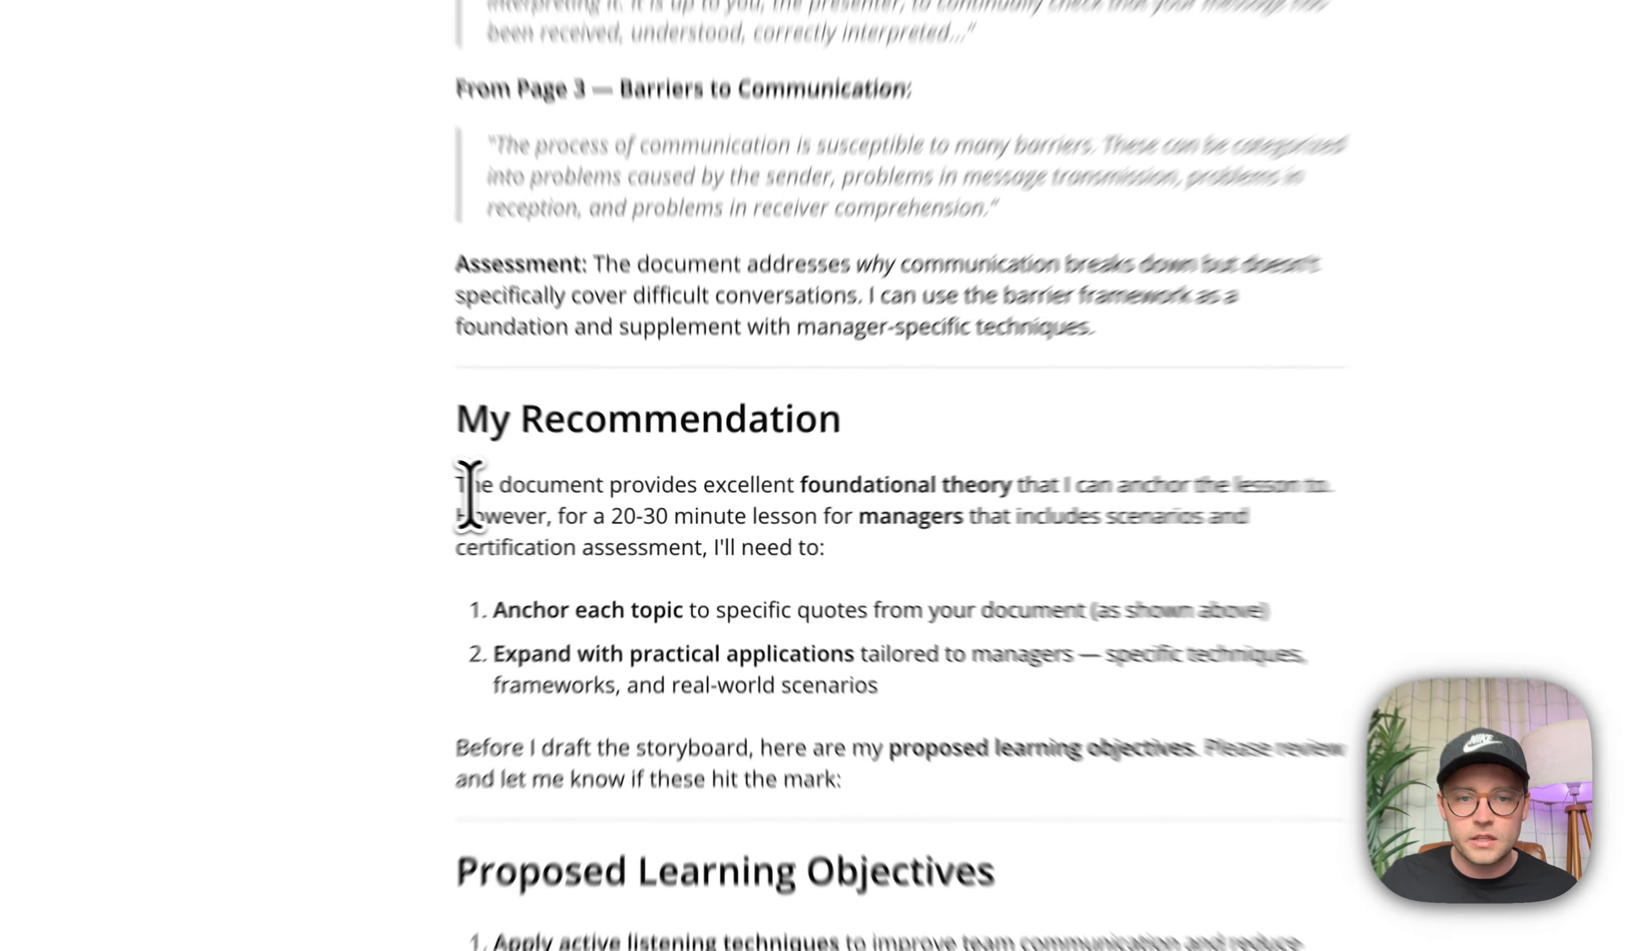
left_click_drag(568, 504, 984, 504)
left_click_drag(1134, 418, 815, 467)
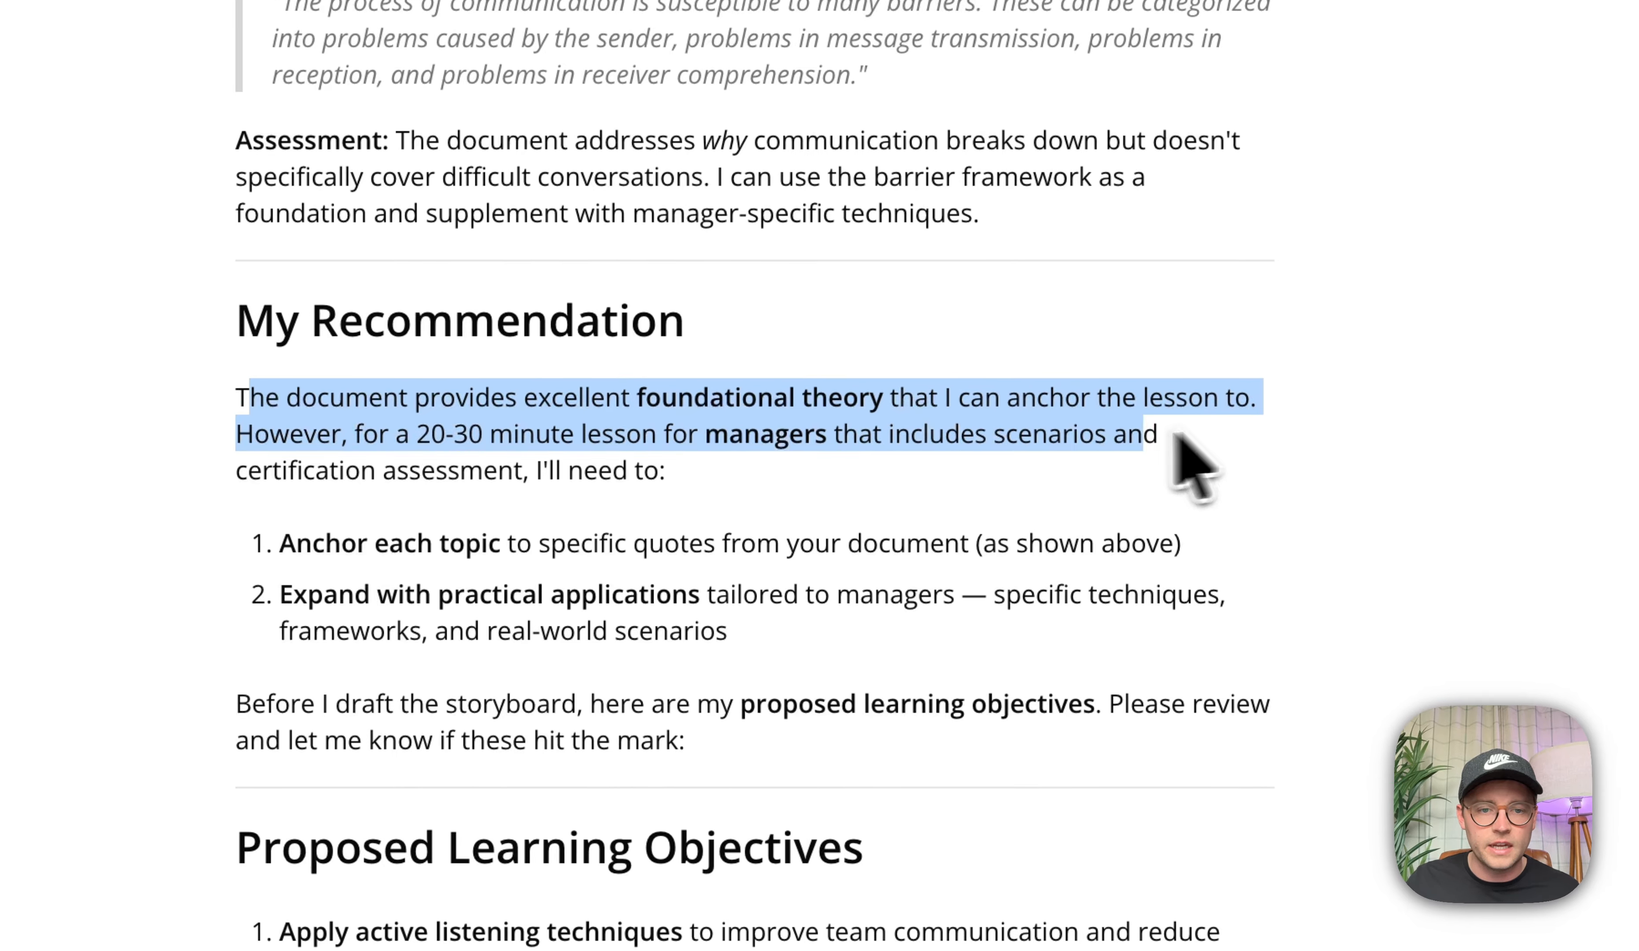
left_click_drag(657, 451, 633, 469)
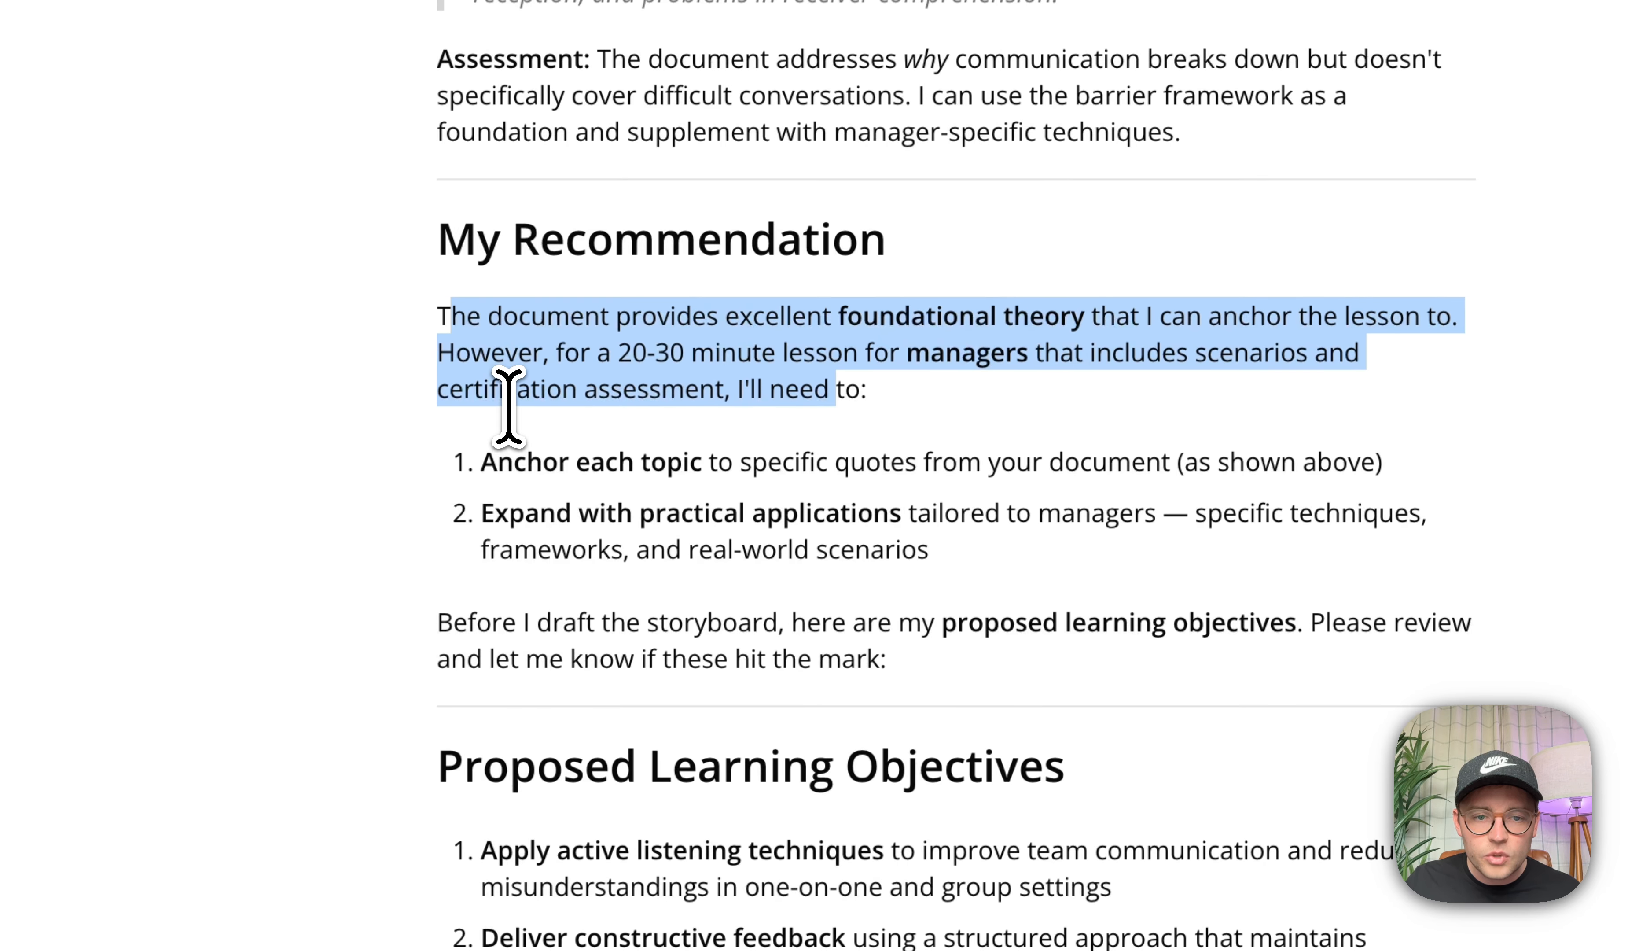
left_click(499, 431)
scroll(495, 454, "down", 5)
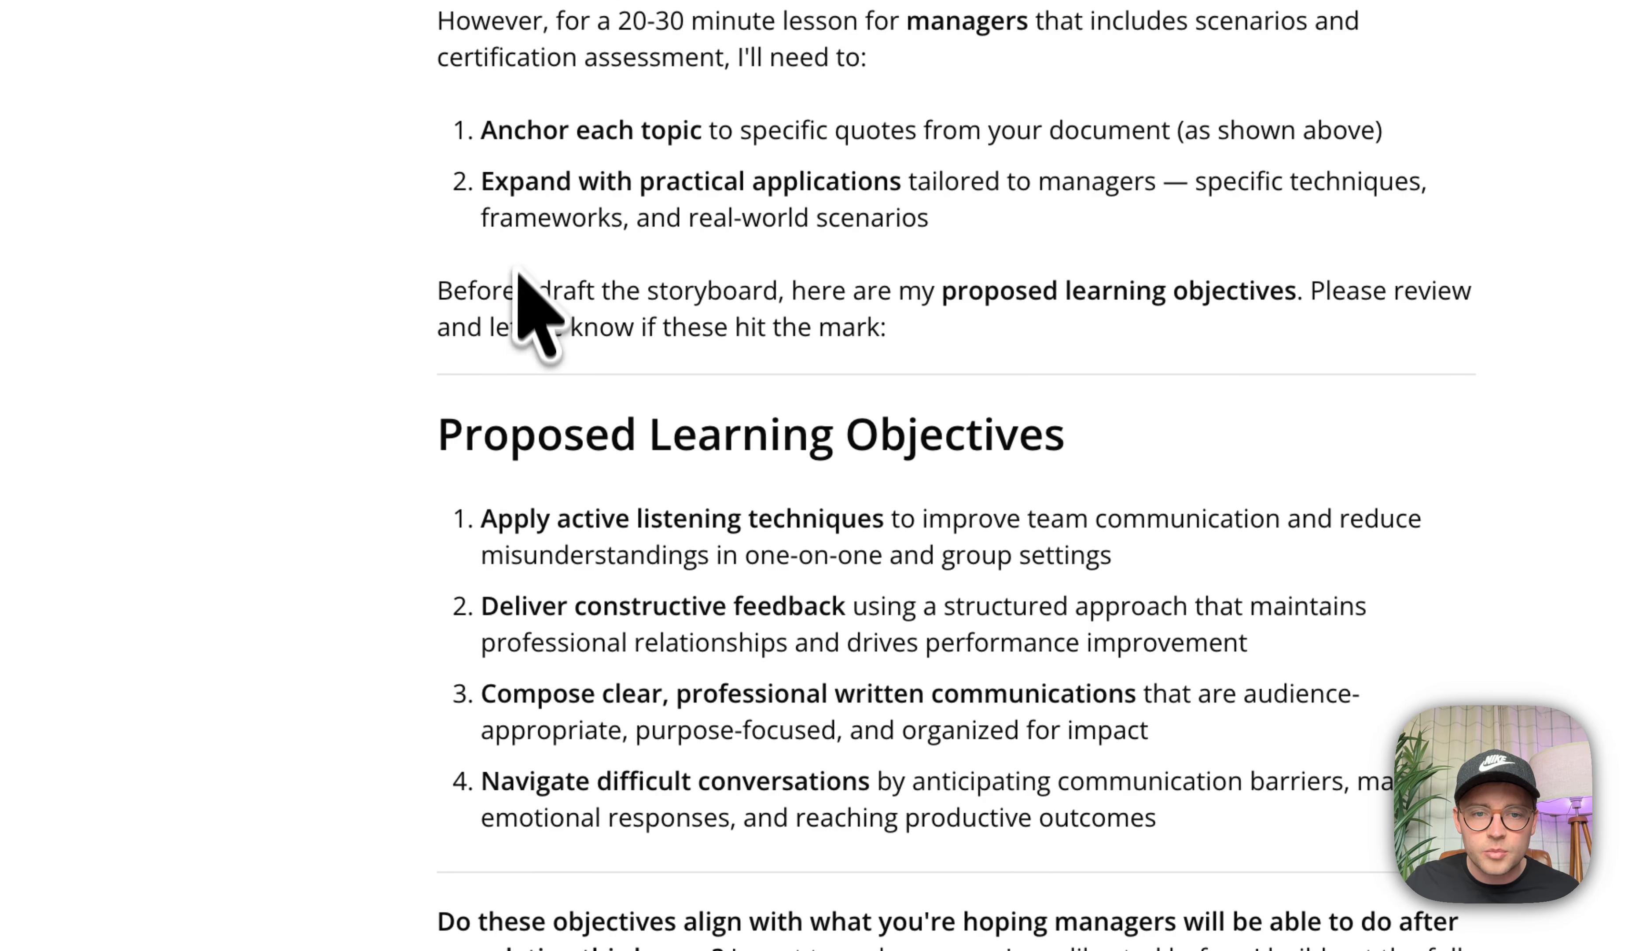
left_click_drag(439, 291, 1219, 354)
scroll(1175, 346, "down", 3)
scroll(1176, 346, "up", 1)
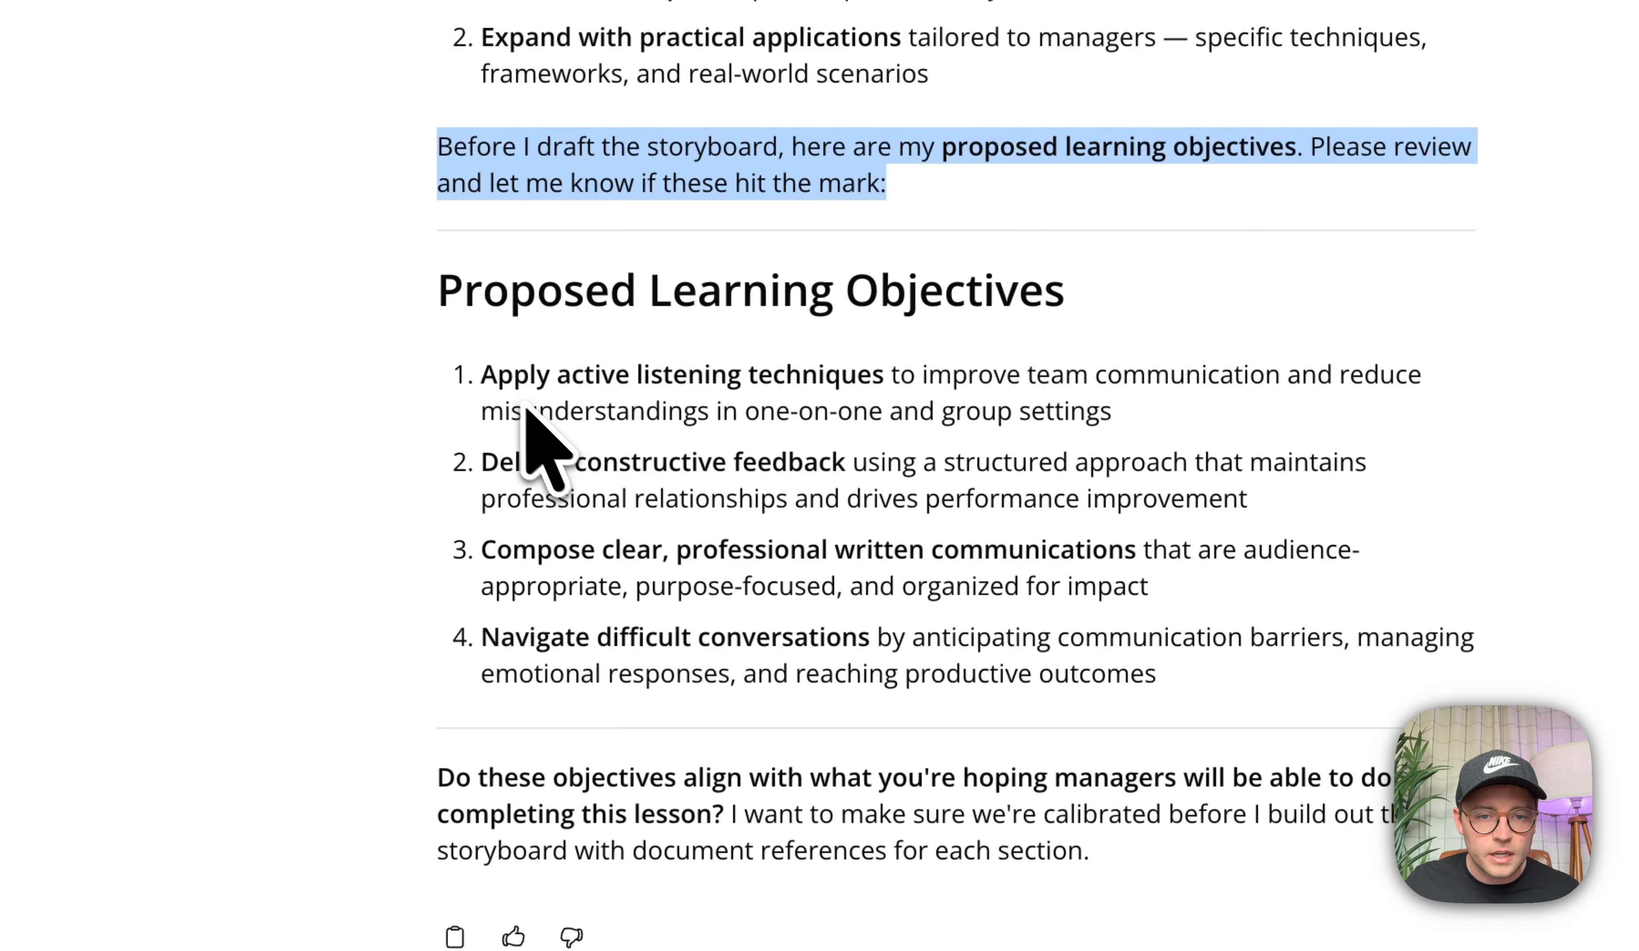
left_click_drag(486, 376, 969, 694)
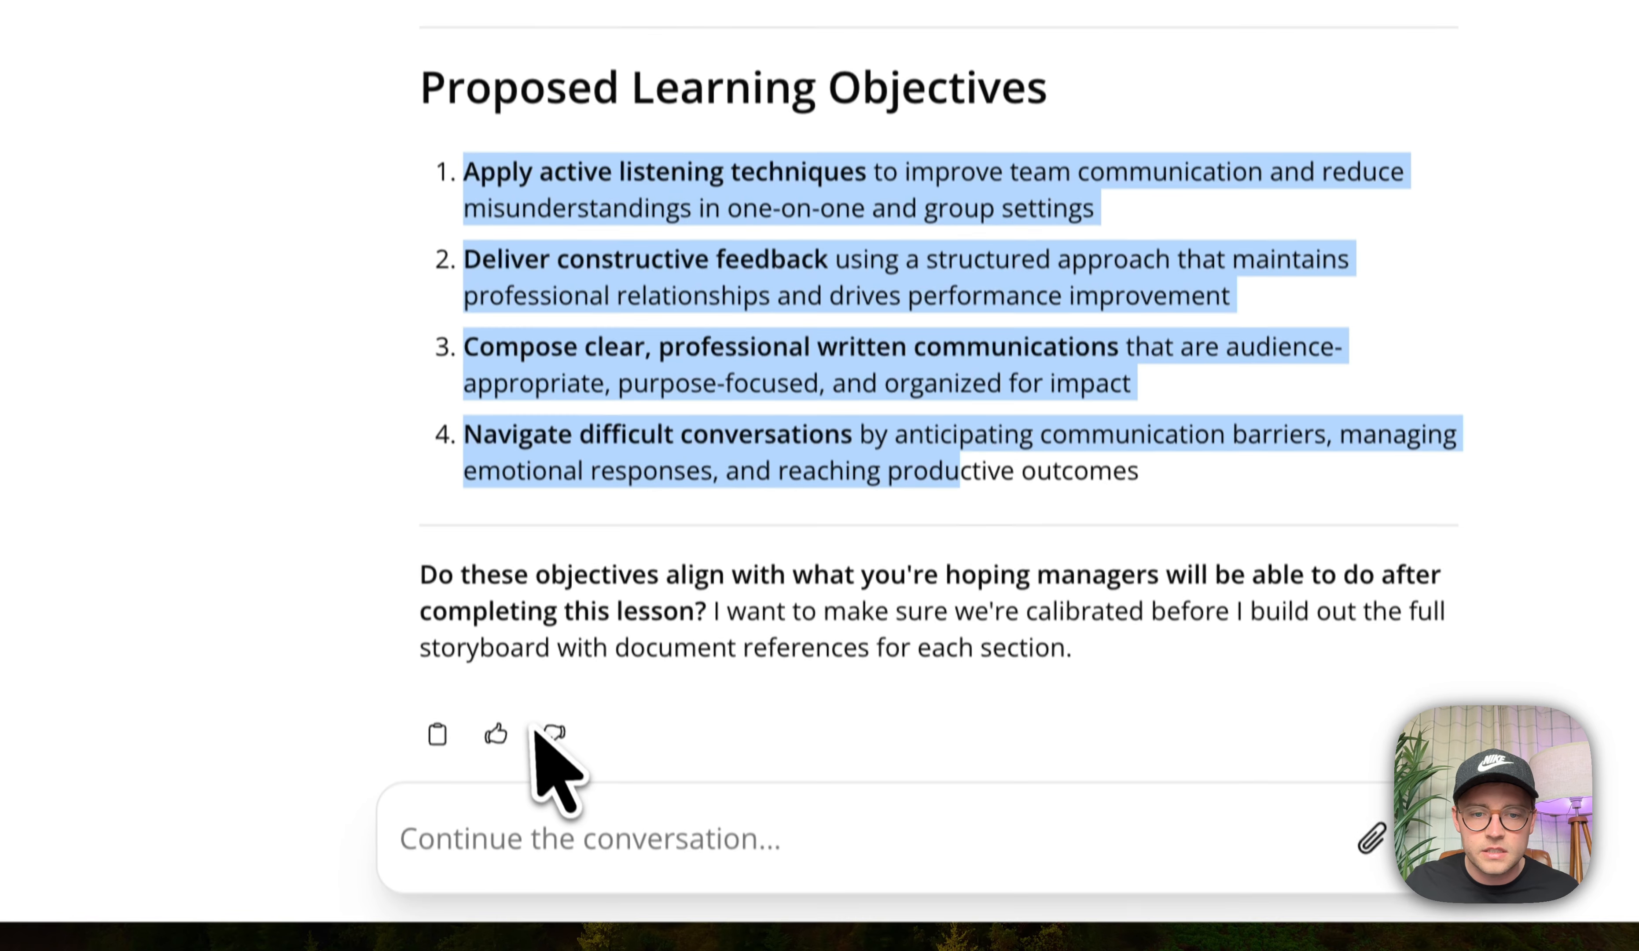
Reply to the agent that the proposed objectives align nicely.
left_click(1160, 820)
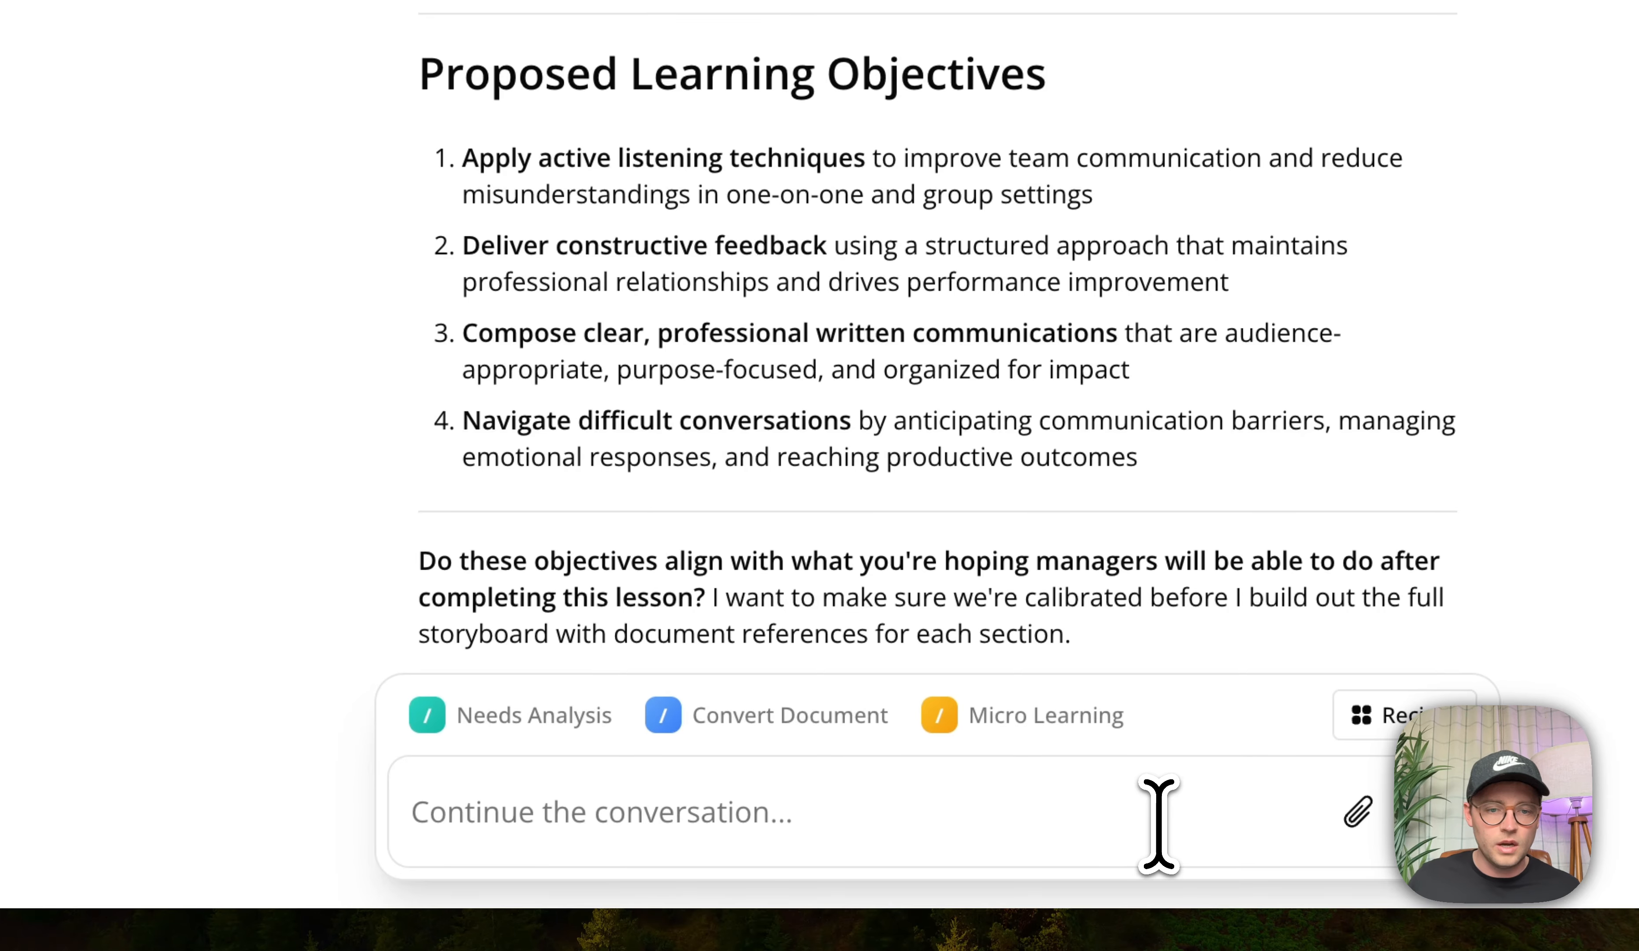
type("Yes, they ")
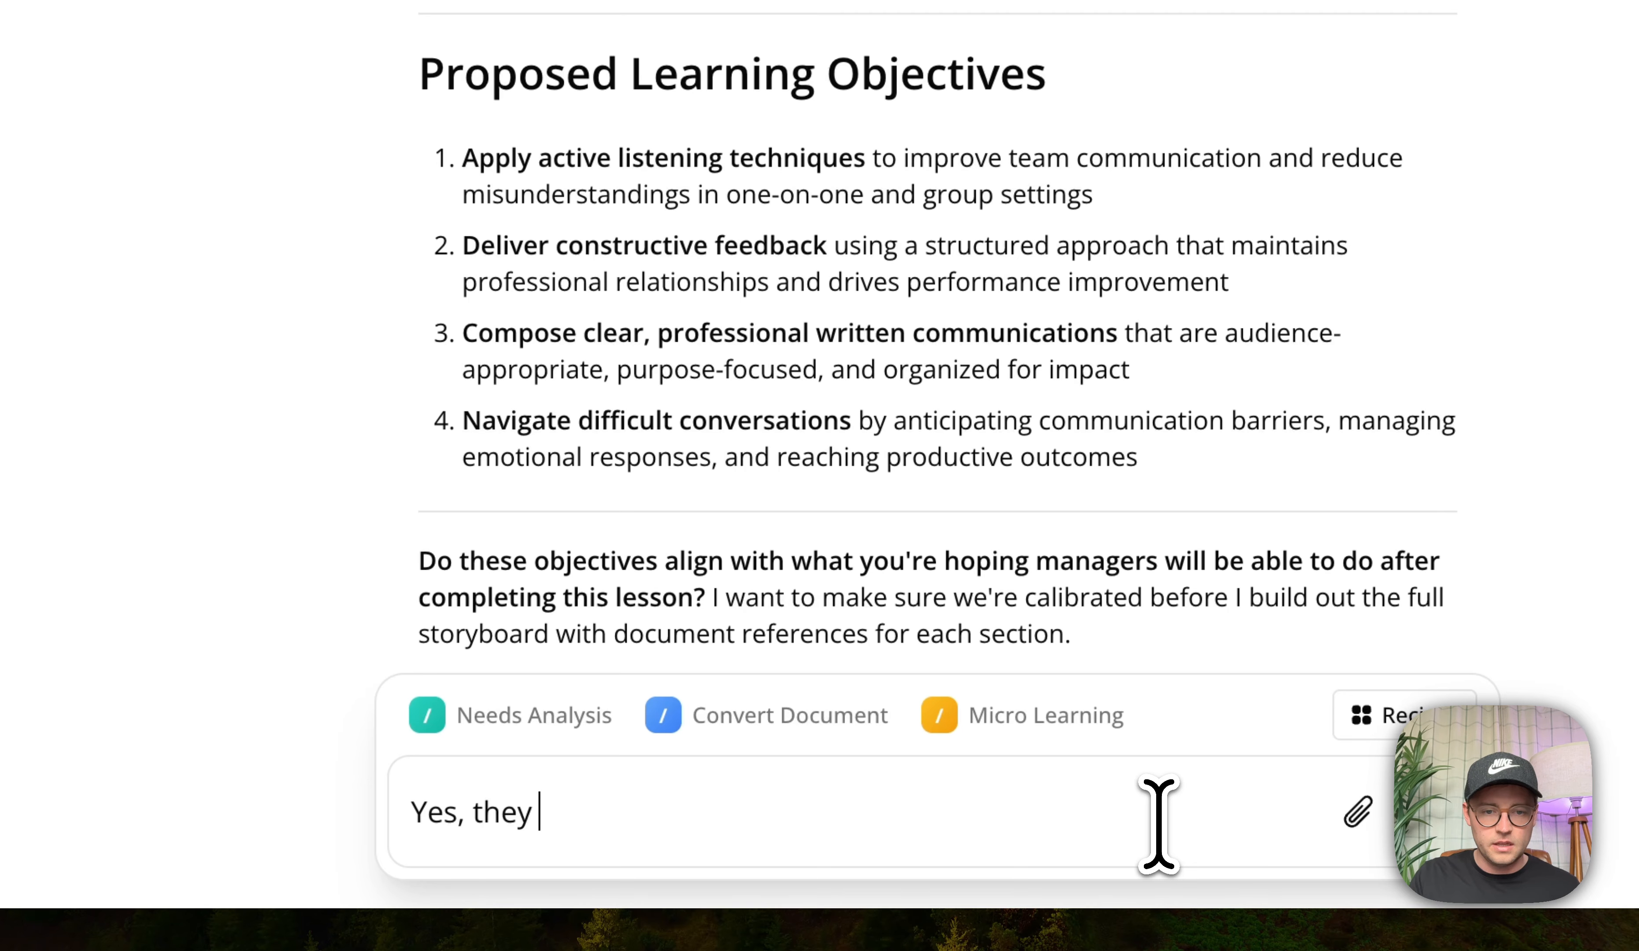
type("align ")
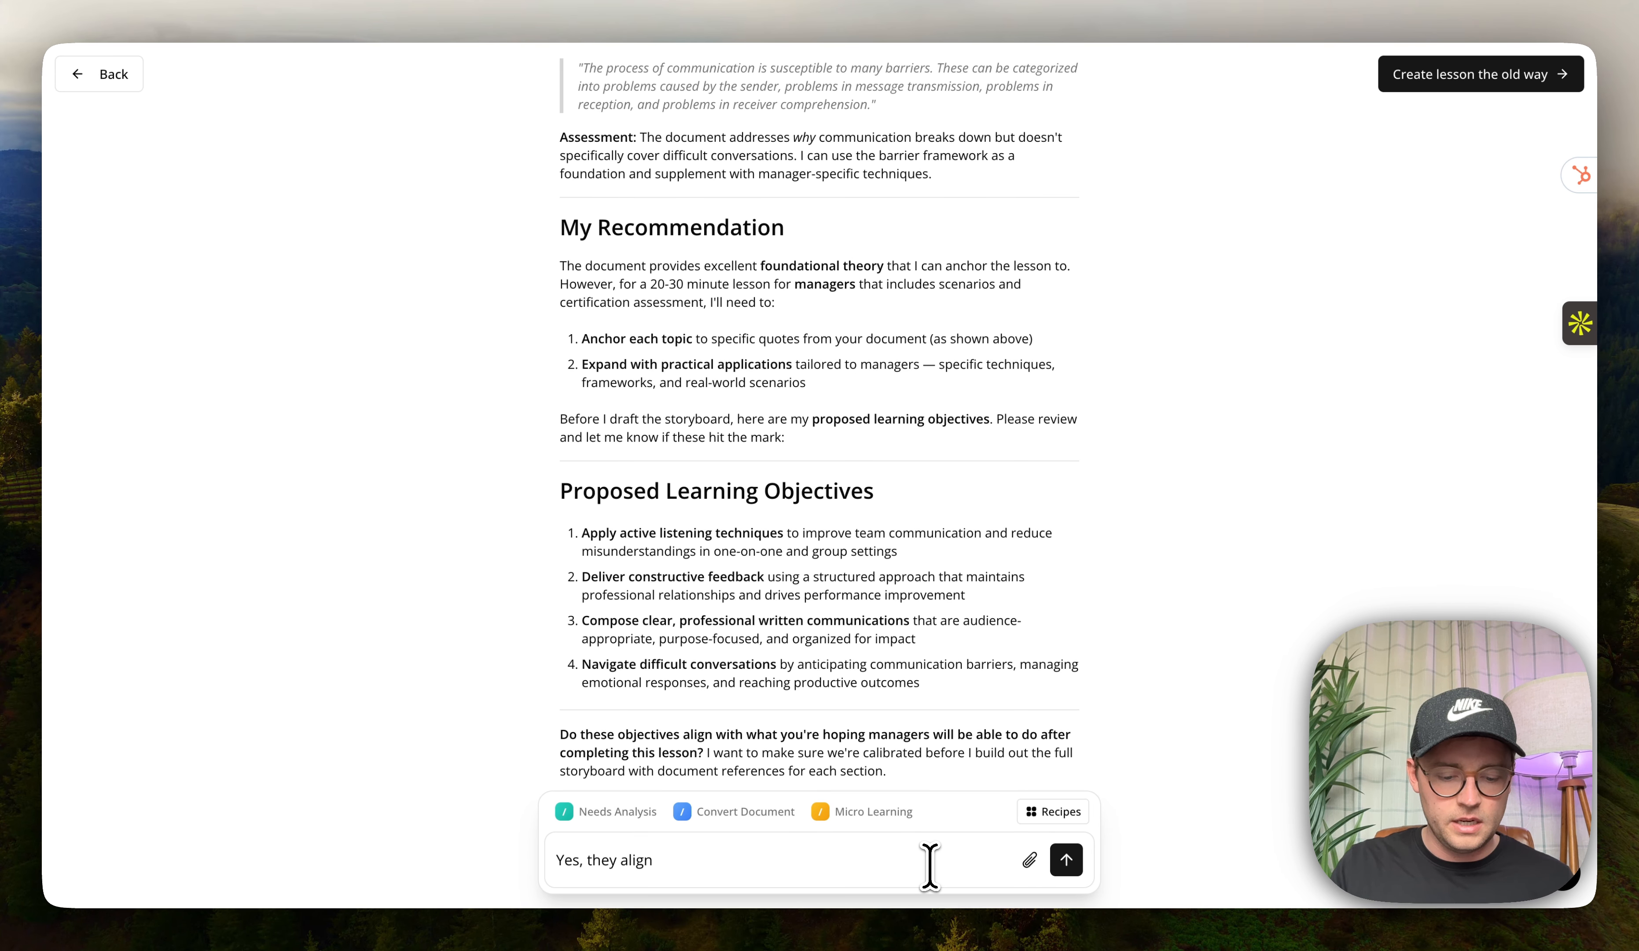
type("nicelt")
key("BackSpace")
type("y")
key("Return")
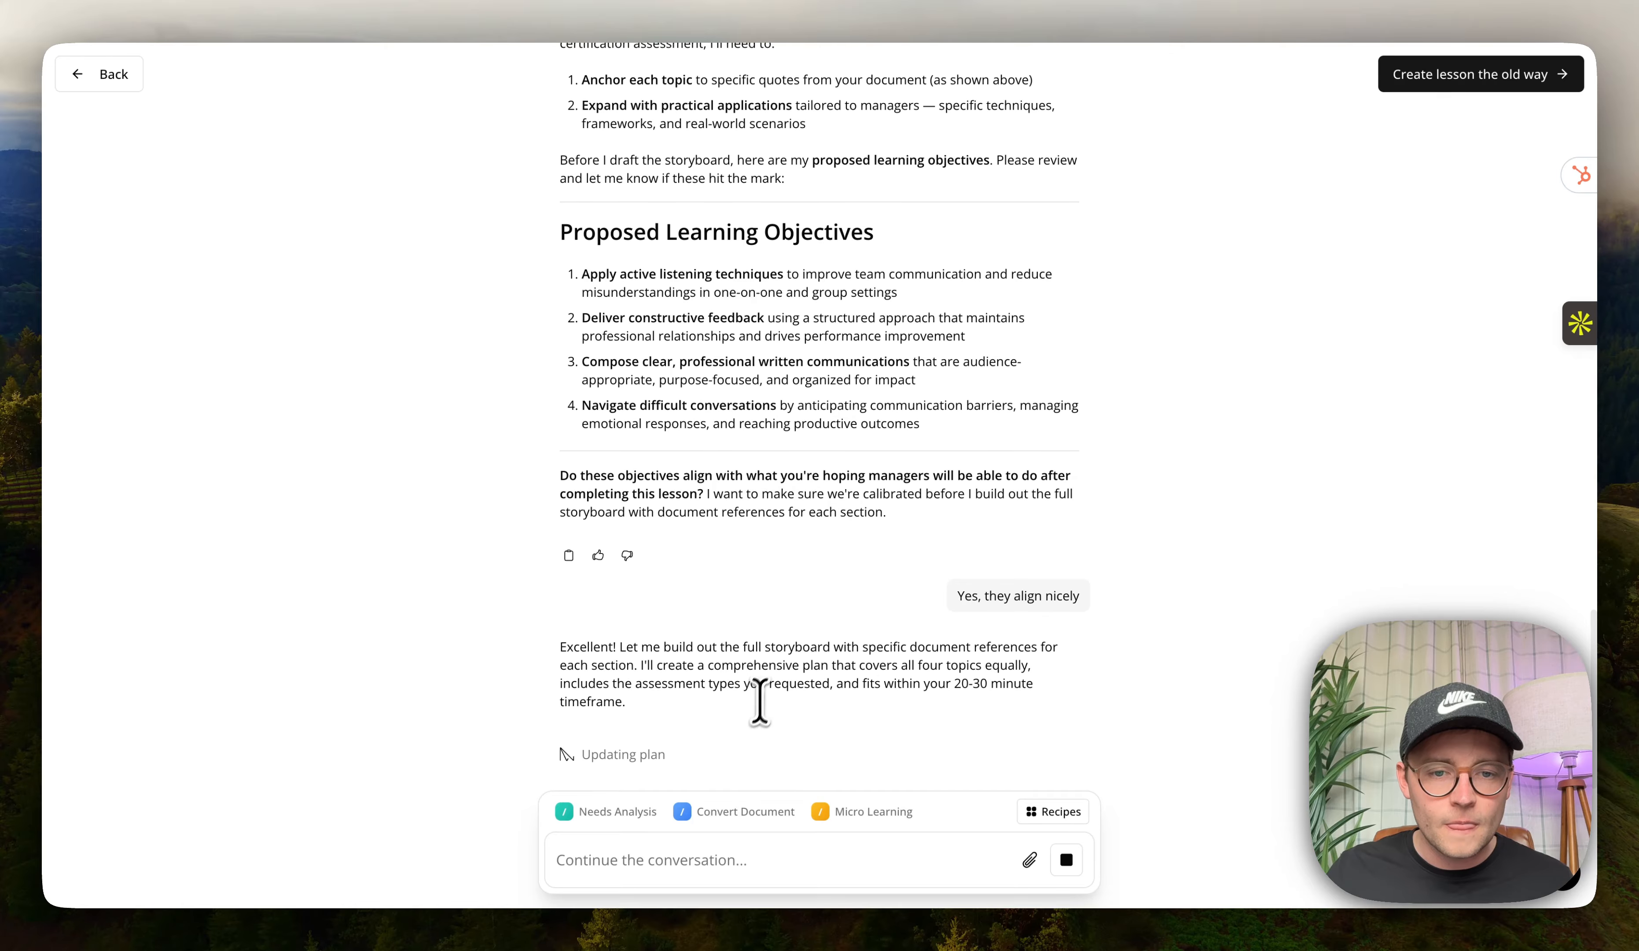
Review the generated lesson title, description and objectives in the storyboard.
scroll(728, 669, "up", 2)
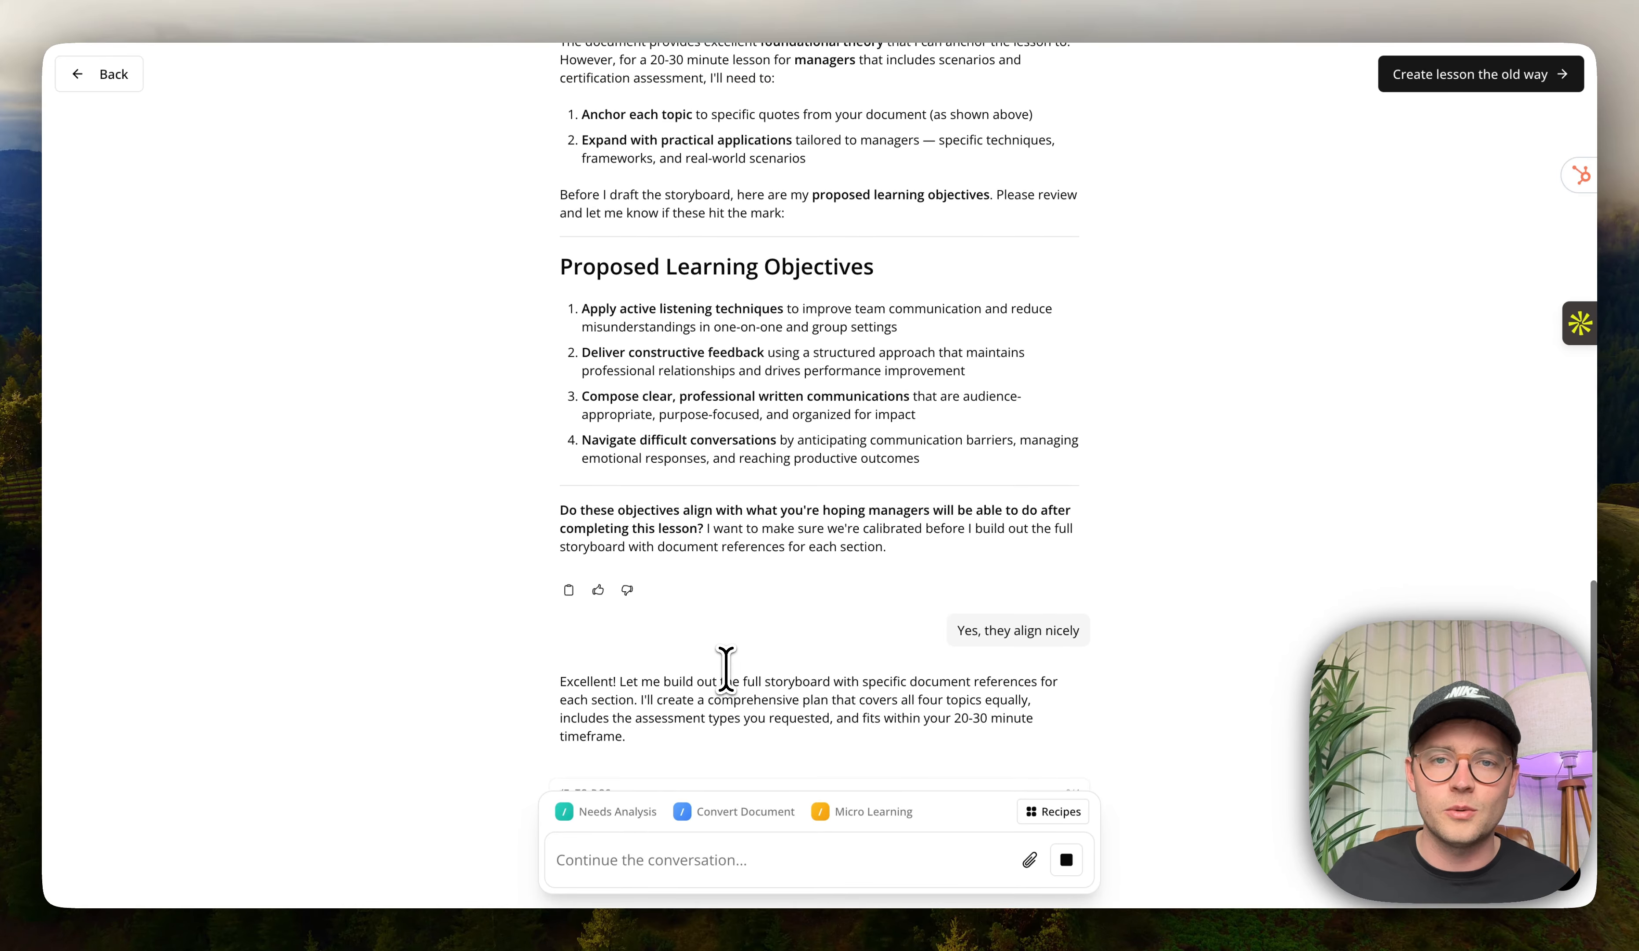
scroll(727, 670, "up", 10)
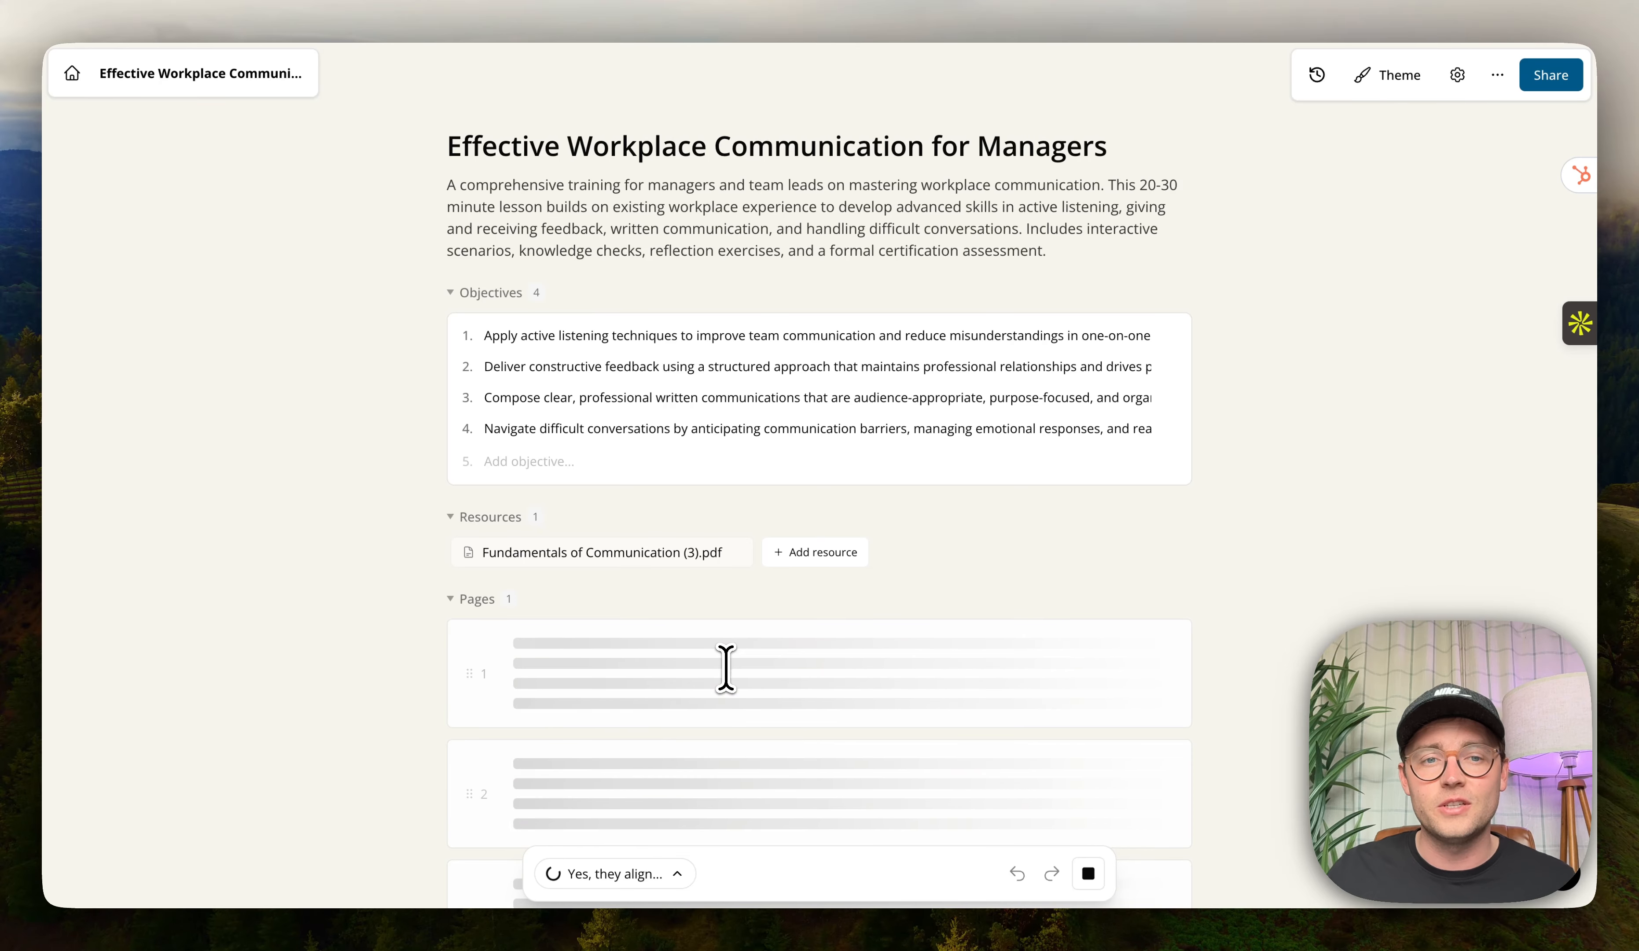
left_click_drag(448, 147, 585, 157)
left_click_drag(456, 186, 992, 261)
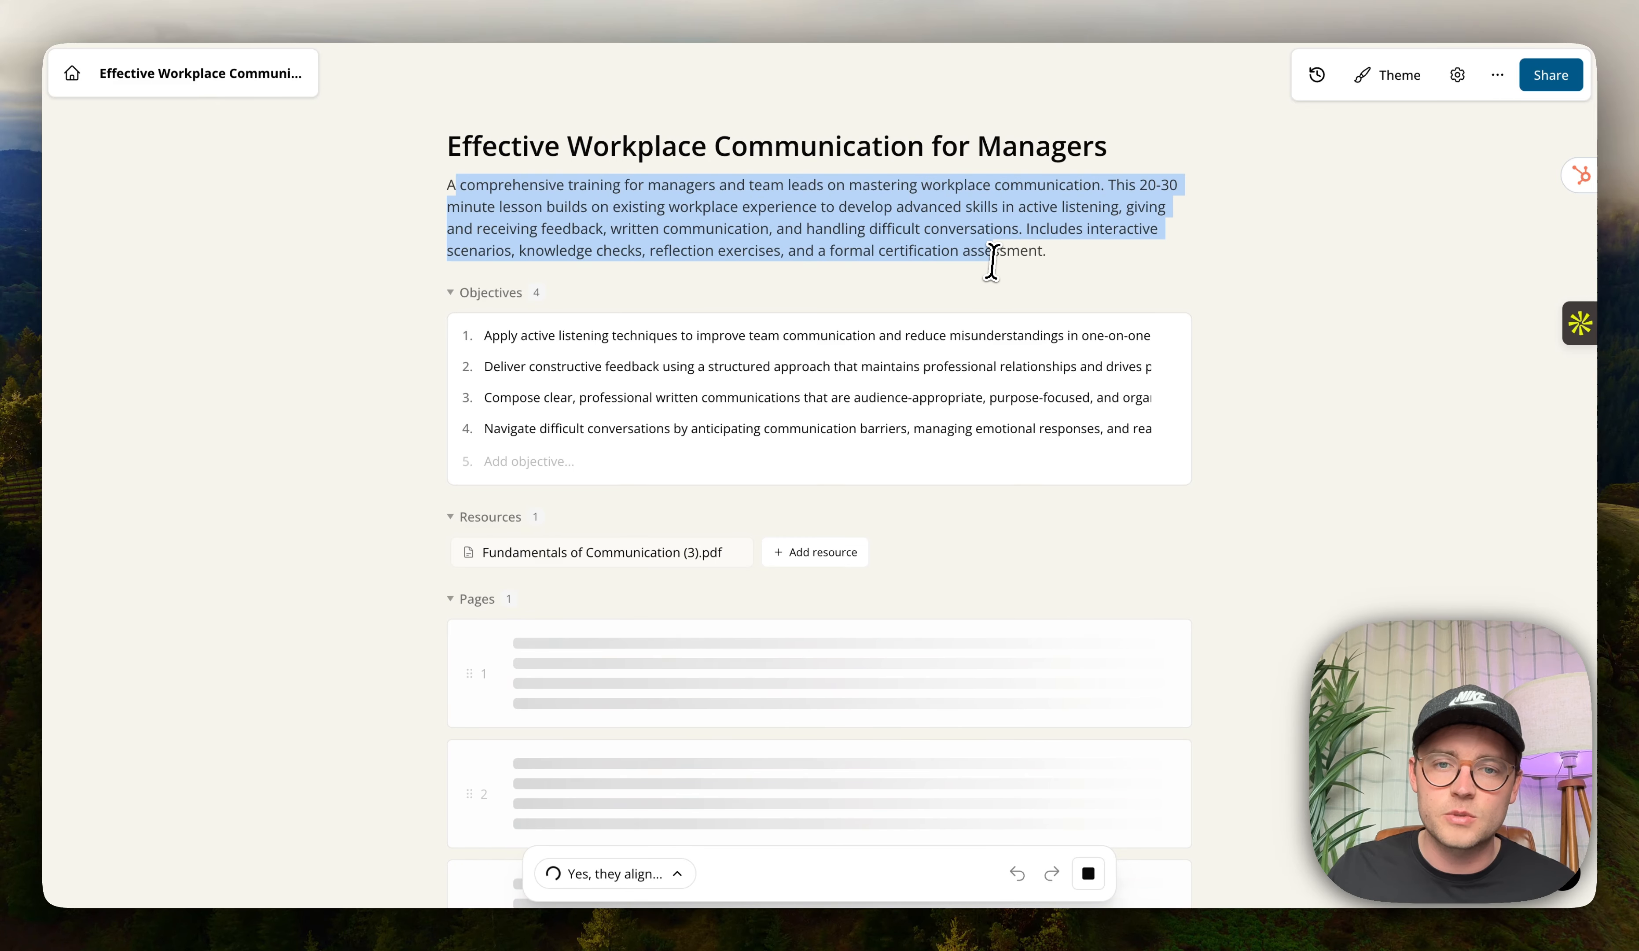
left_click(610, 229)
scroll(614, 596, "down", 6)
scroll(614, 596, "up", 3)
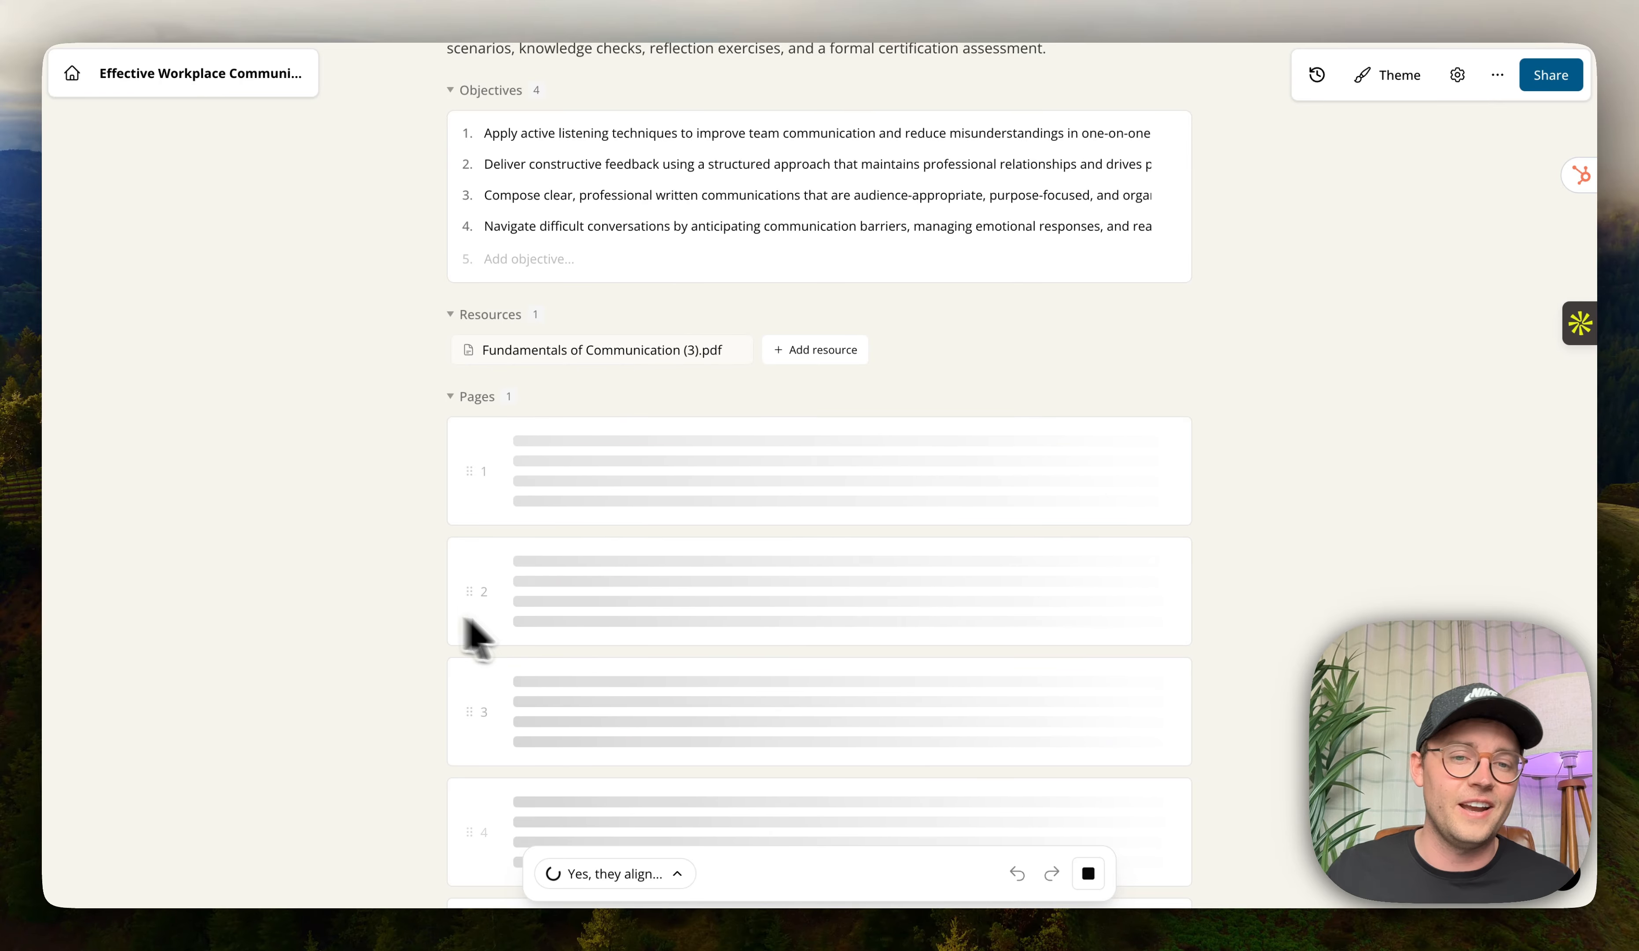
scroll(561, 632, "down", 4)
scroll(562, 635, "up", 3)
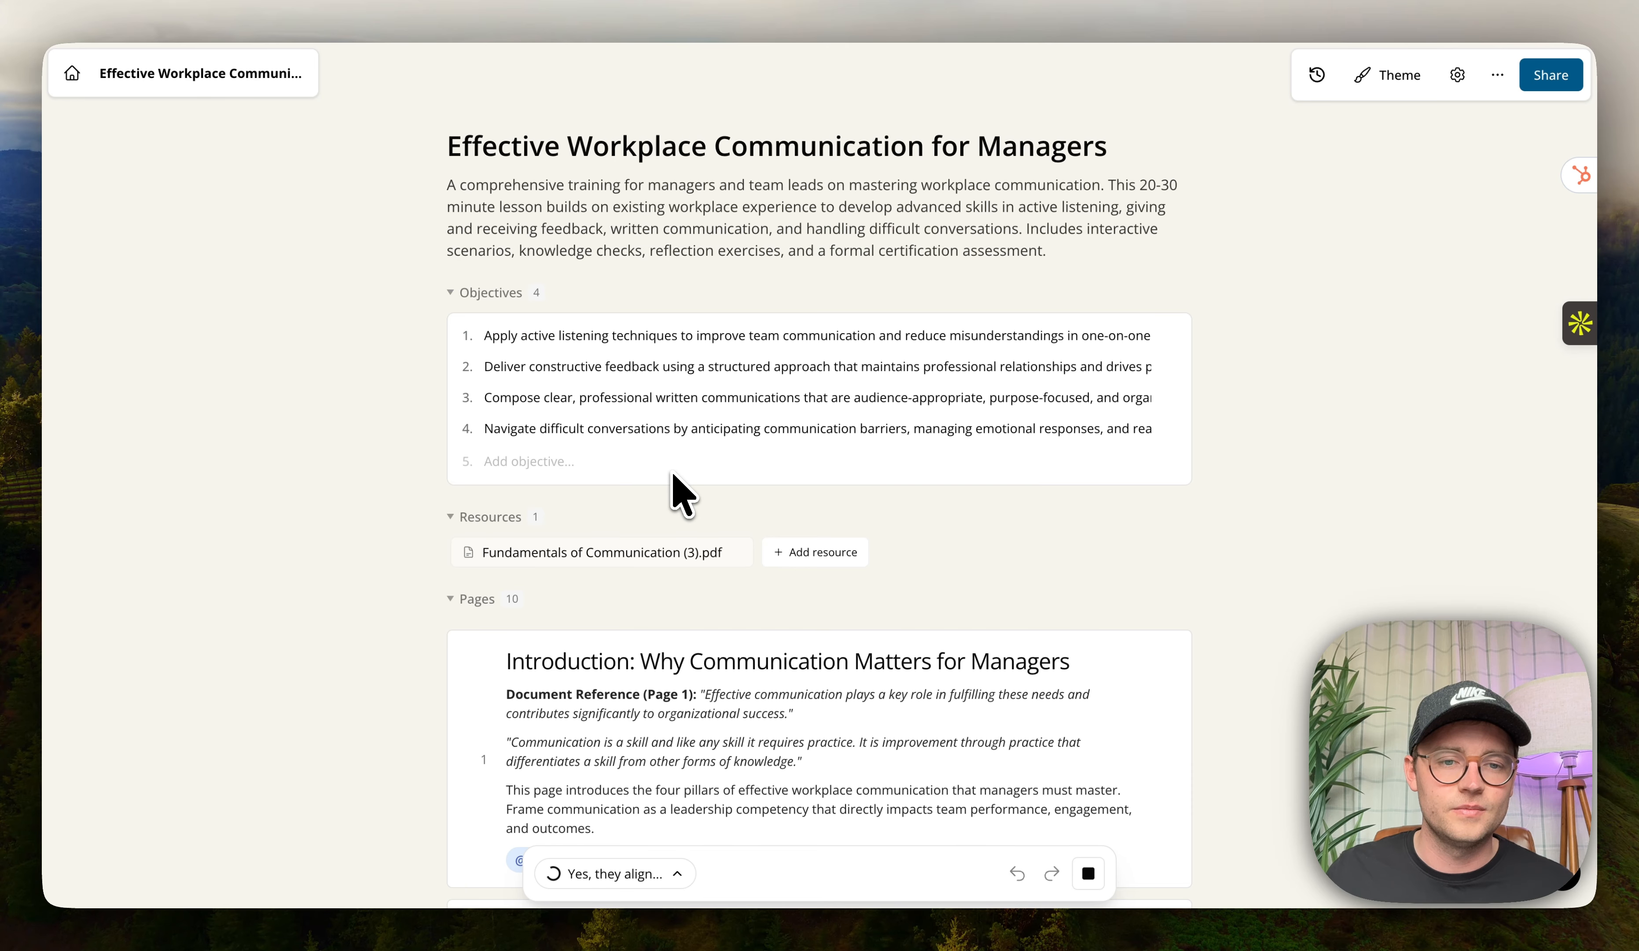
Read through the storyboard pages, their document references and linked objectives.
scroll(670, 475, "down", 4)
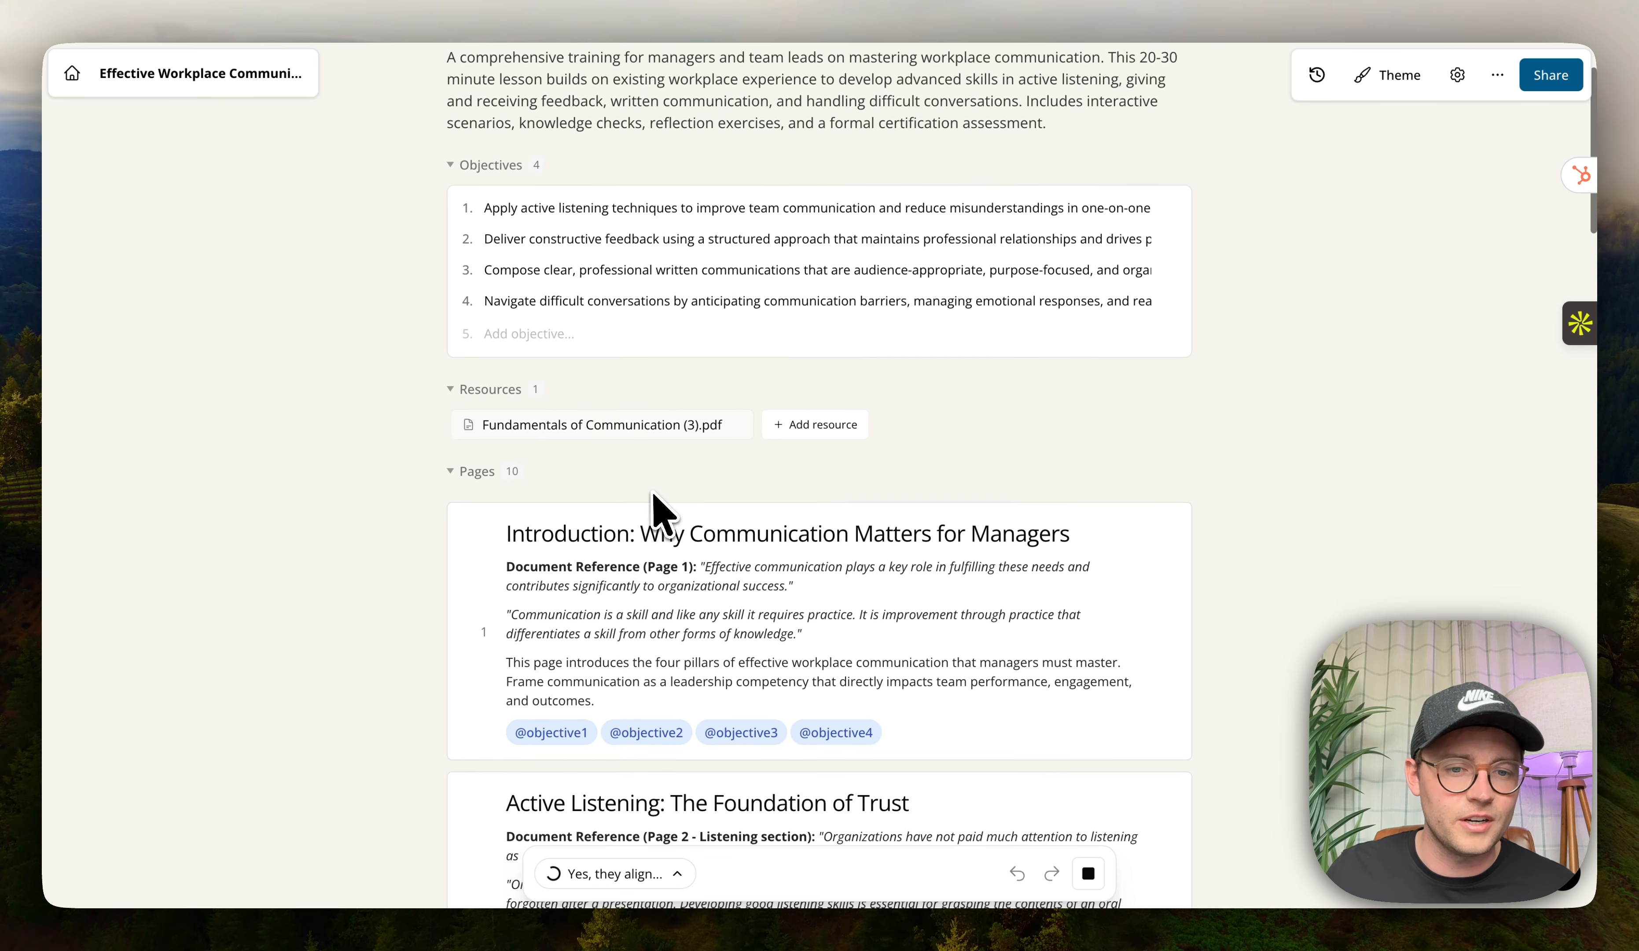
scroll(565, 516, "down", 4)
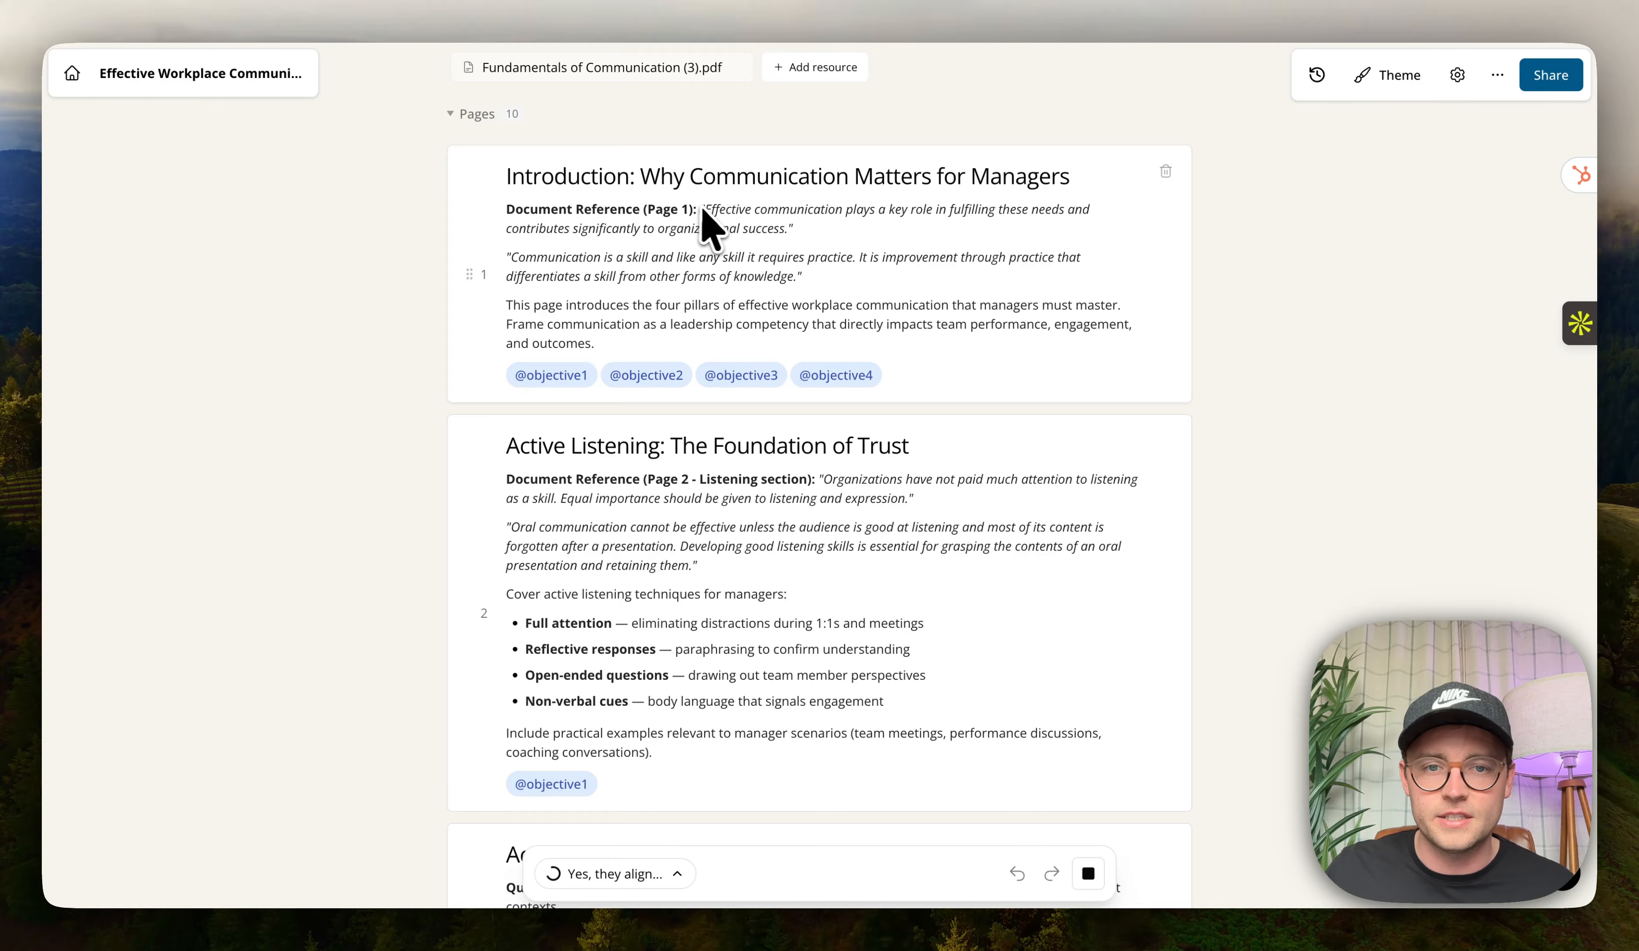
left_click_drag(704, 209, 848, 294)
left_click(849, 295)
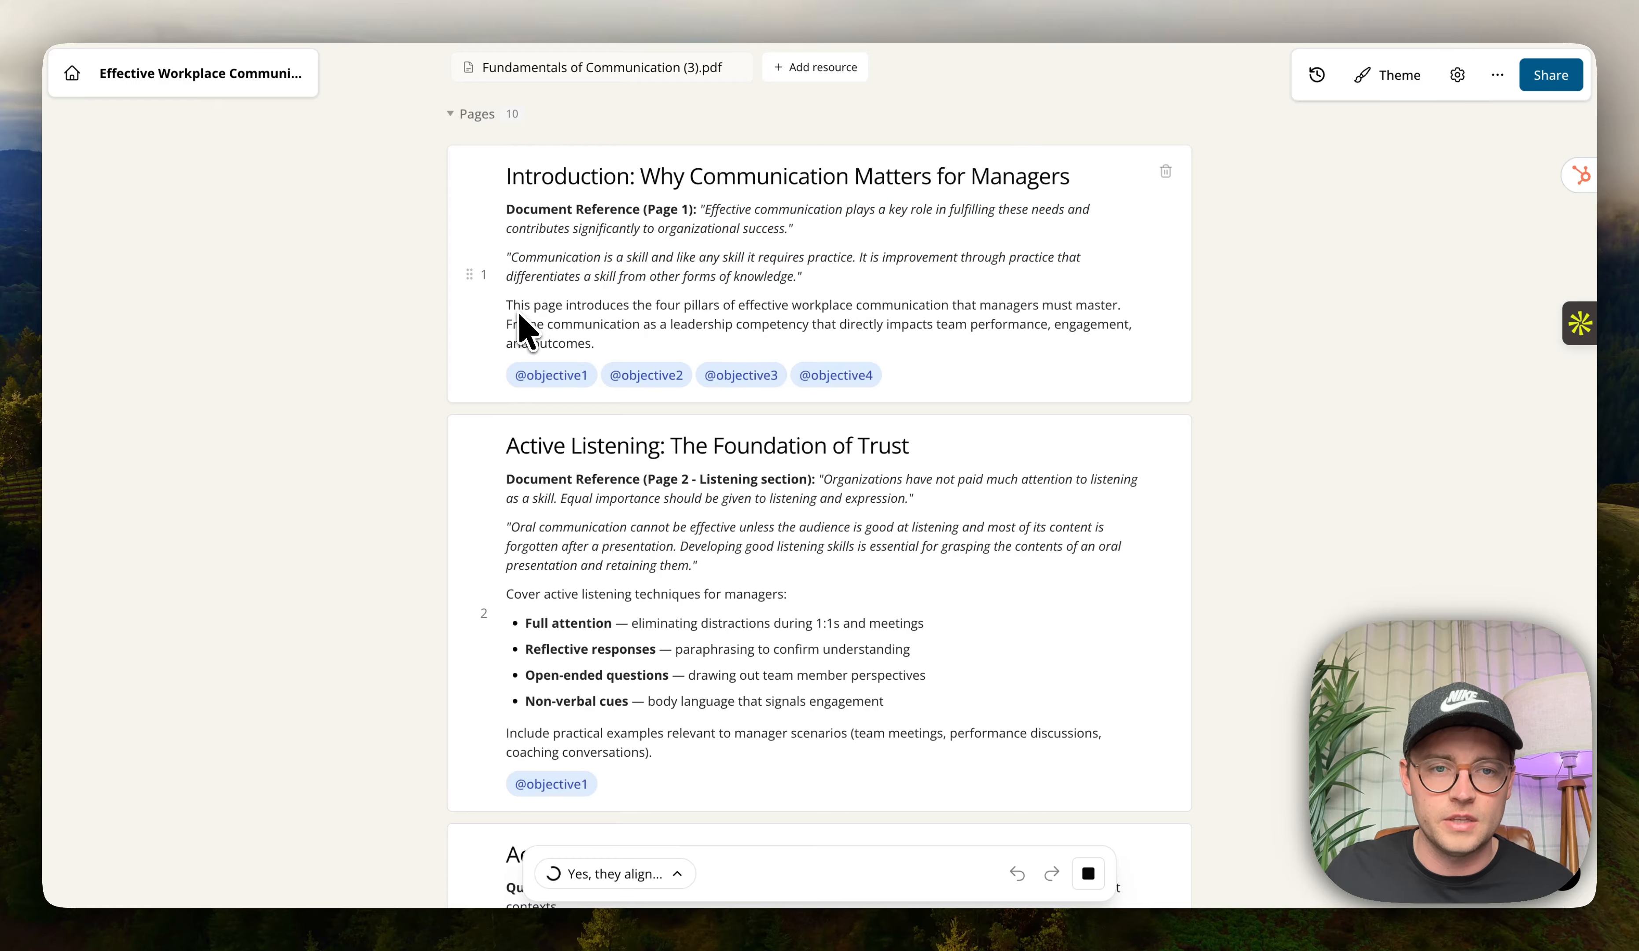
left_click_drag(522, 305, 656, 325)
scroll(651, 334, "down", 2)
left_click(525, 523)
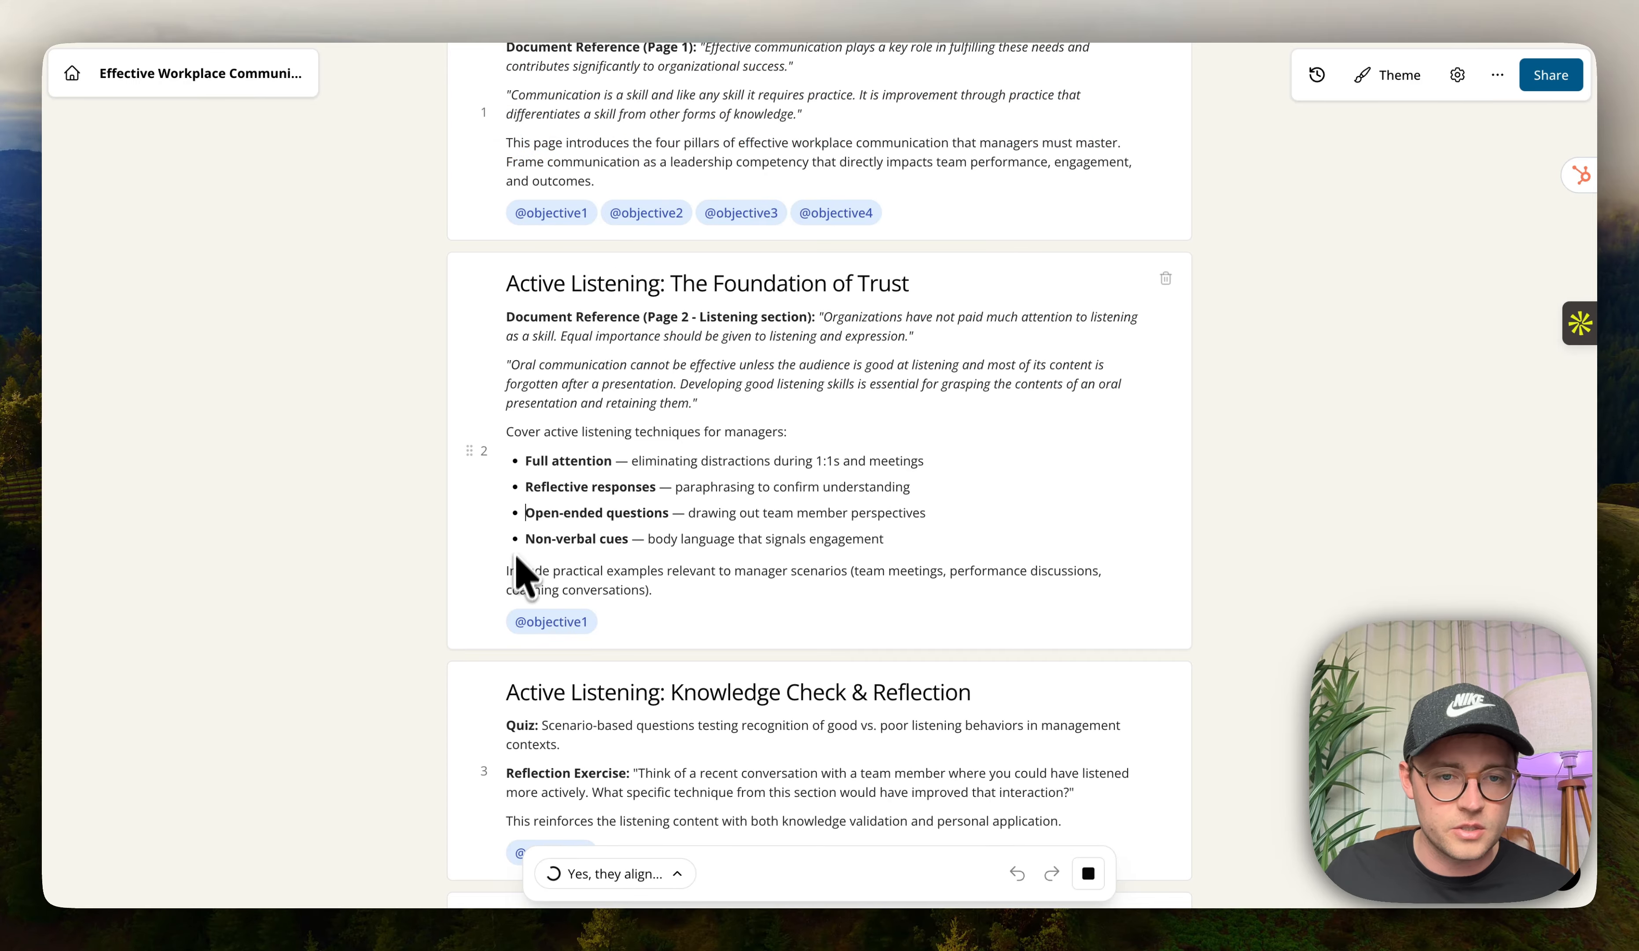
left_click_drag(509, 583, 676, 576)
scroll(676, 588, "up", 3)
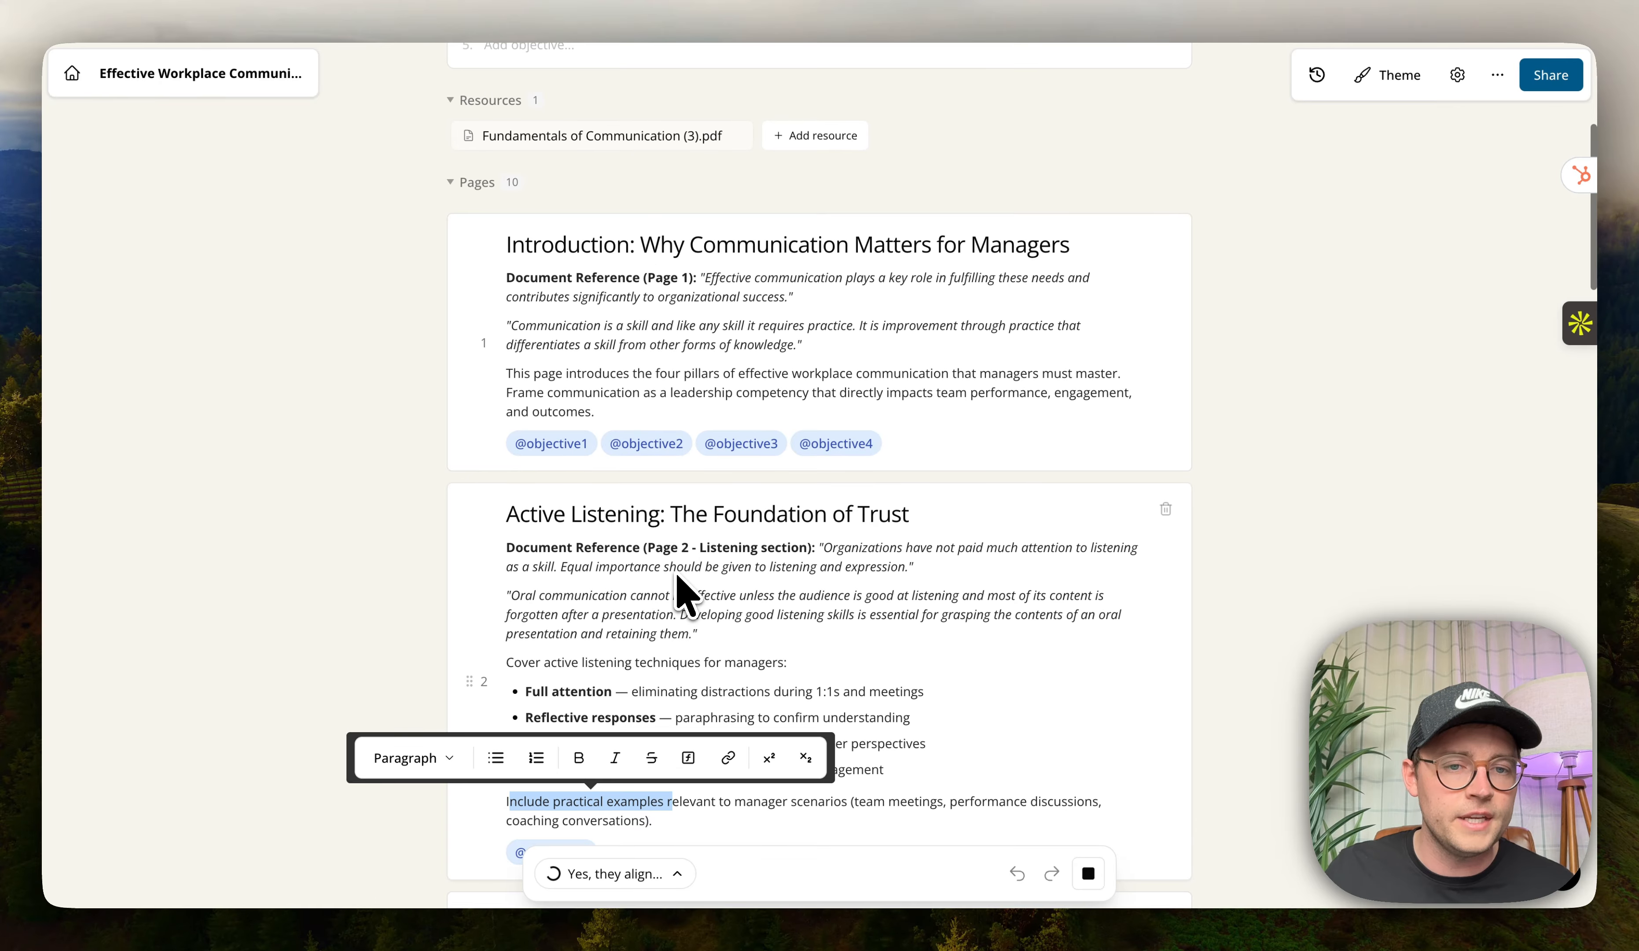
left_click(552, 397)
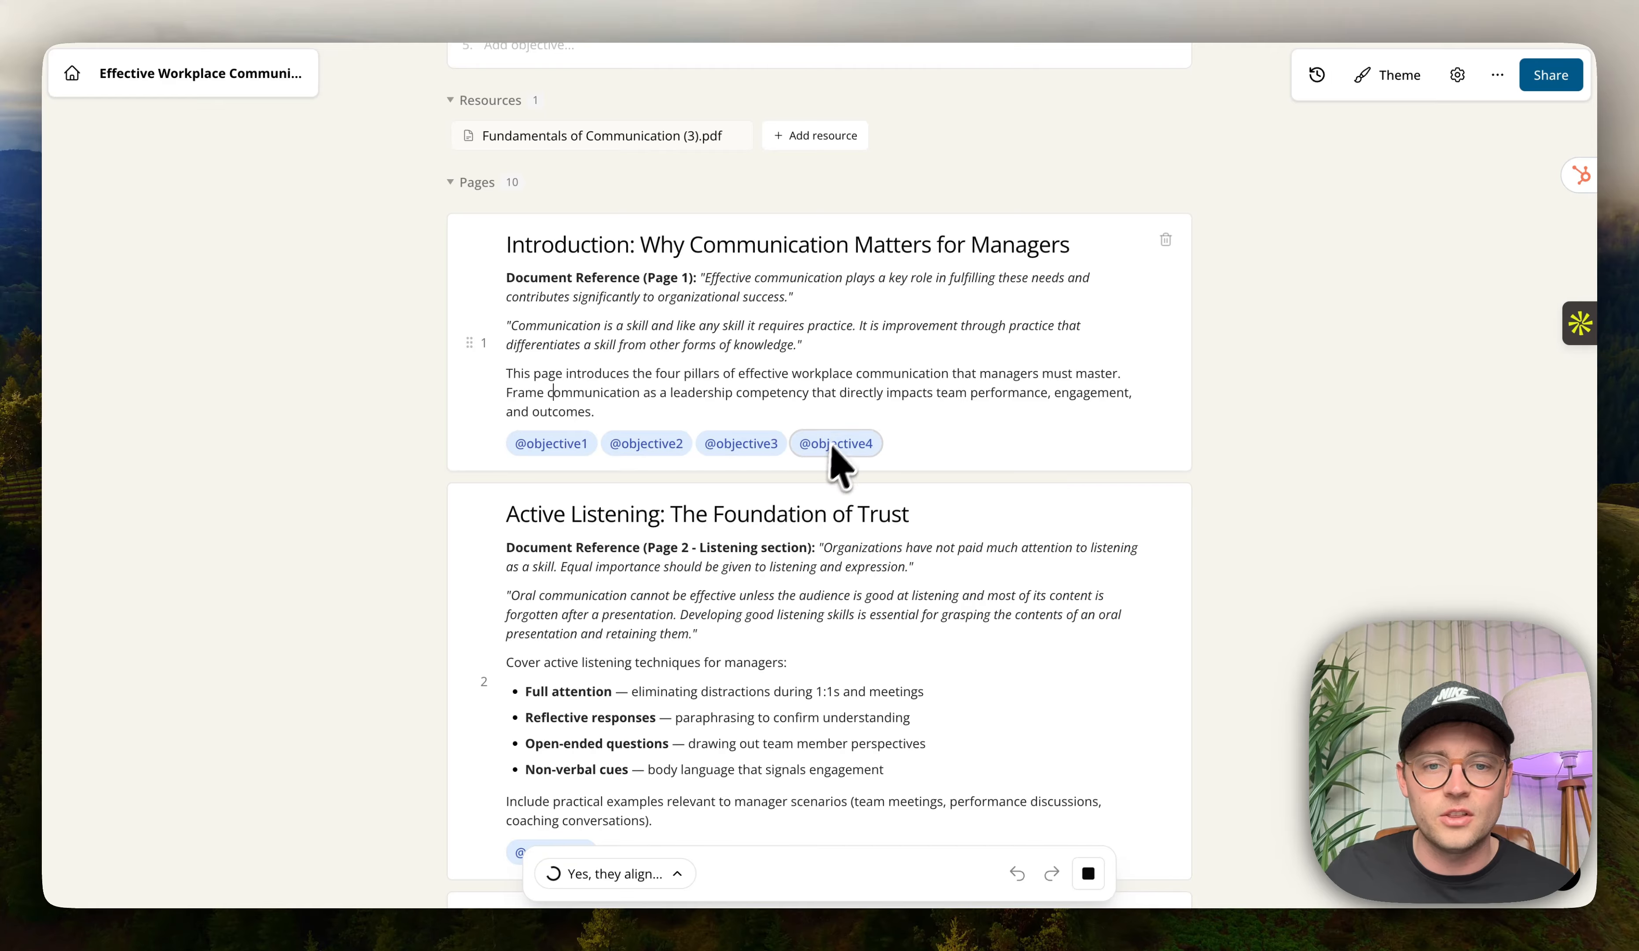
scroll(734, 546, "down", 5)
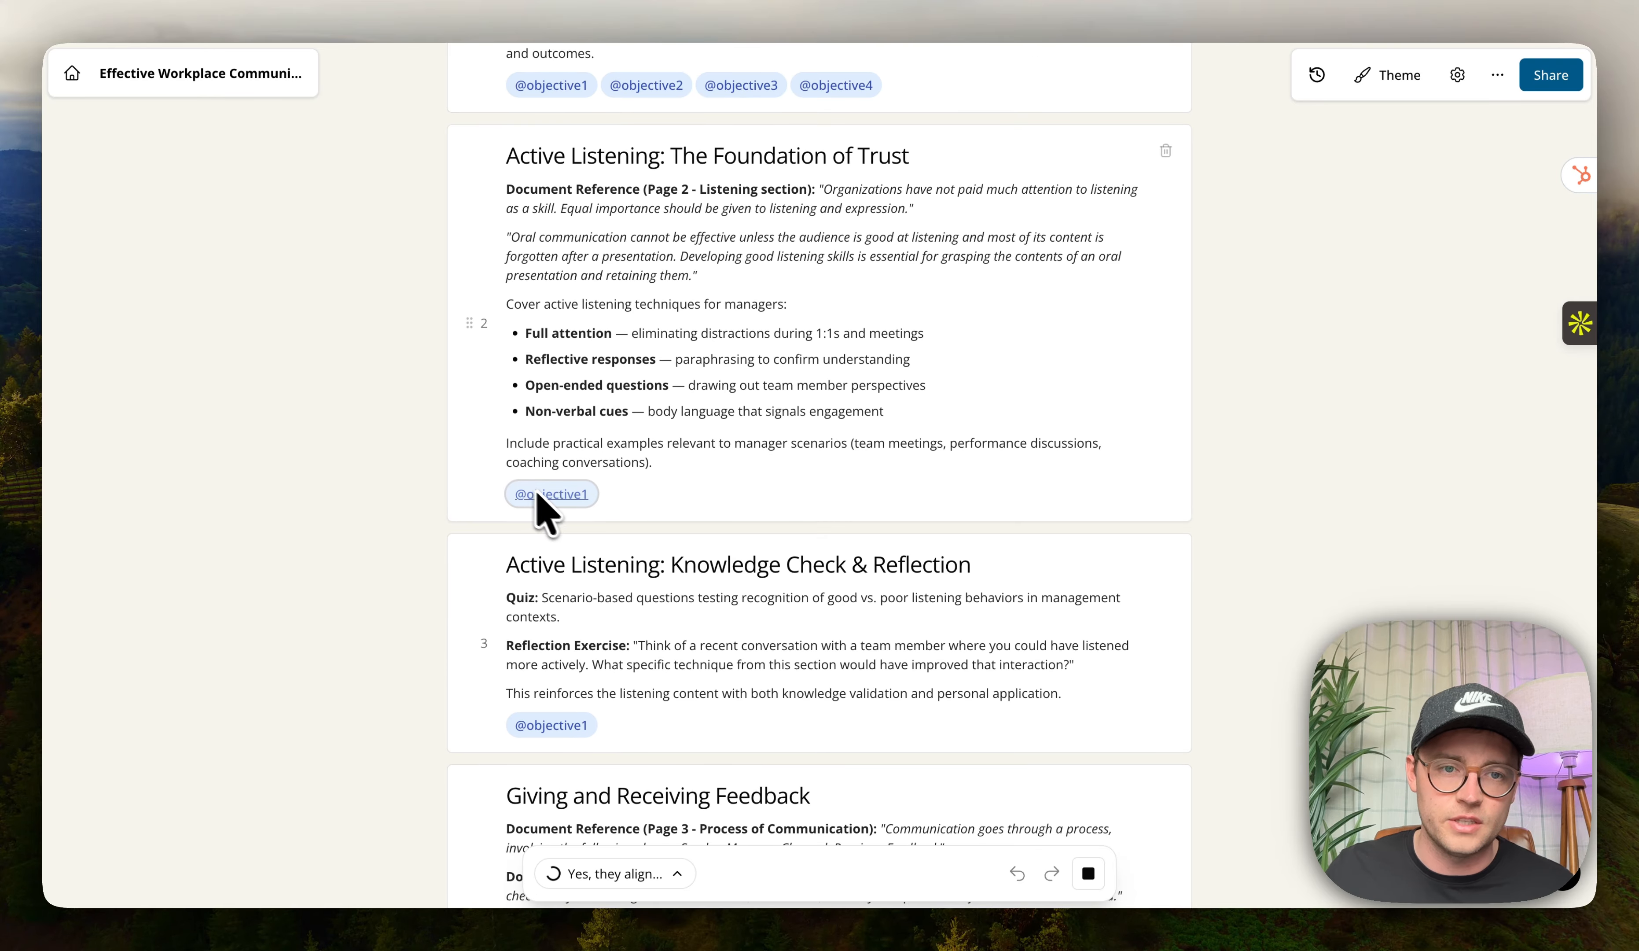
scroll(561, 490, "down", 20)
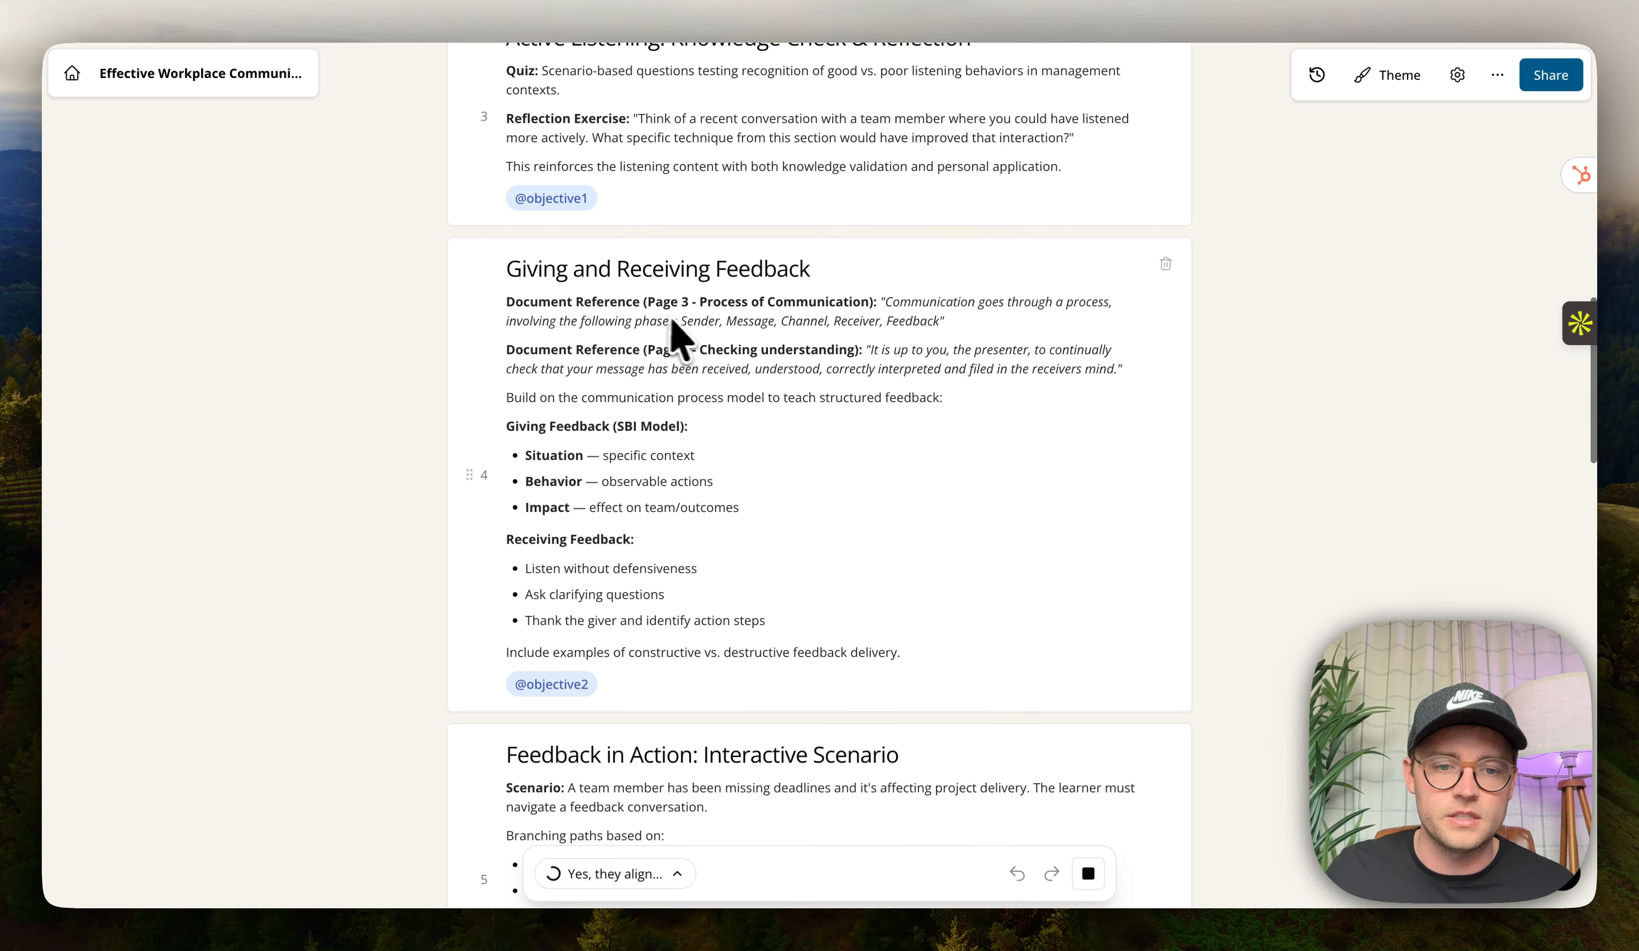
scroll(650, 366, "down", 20)
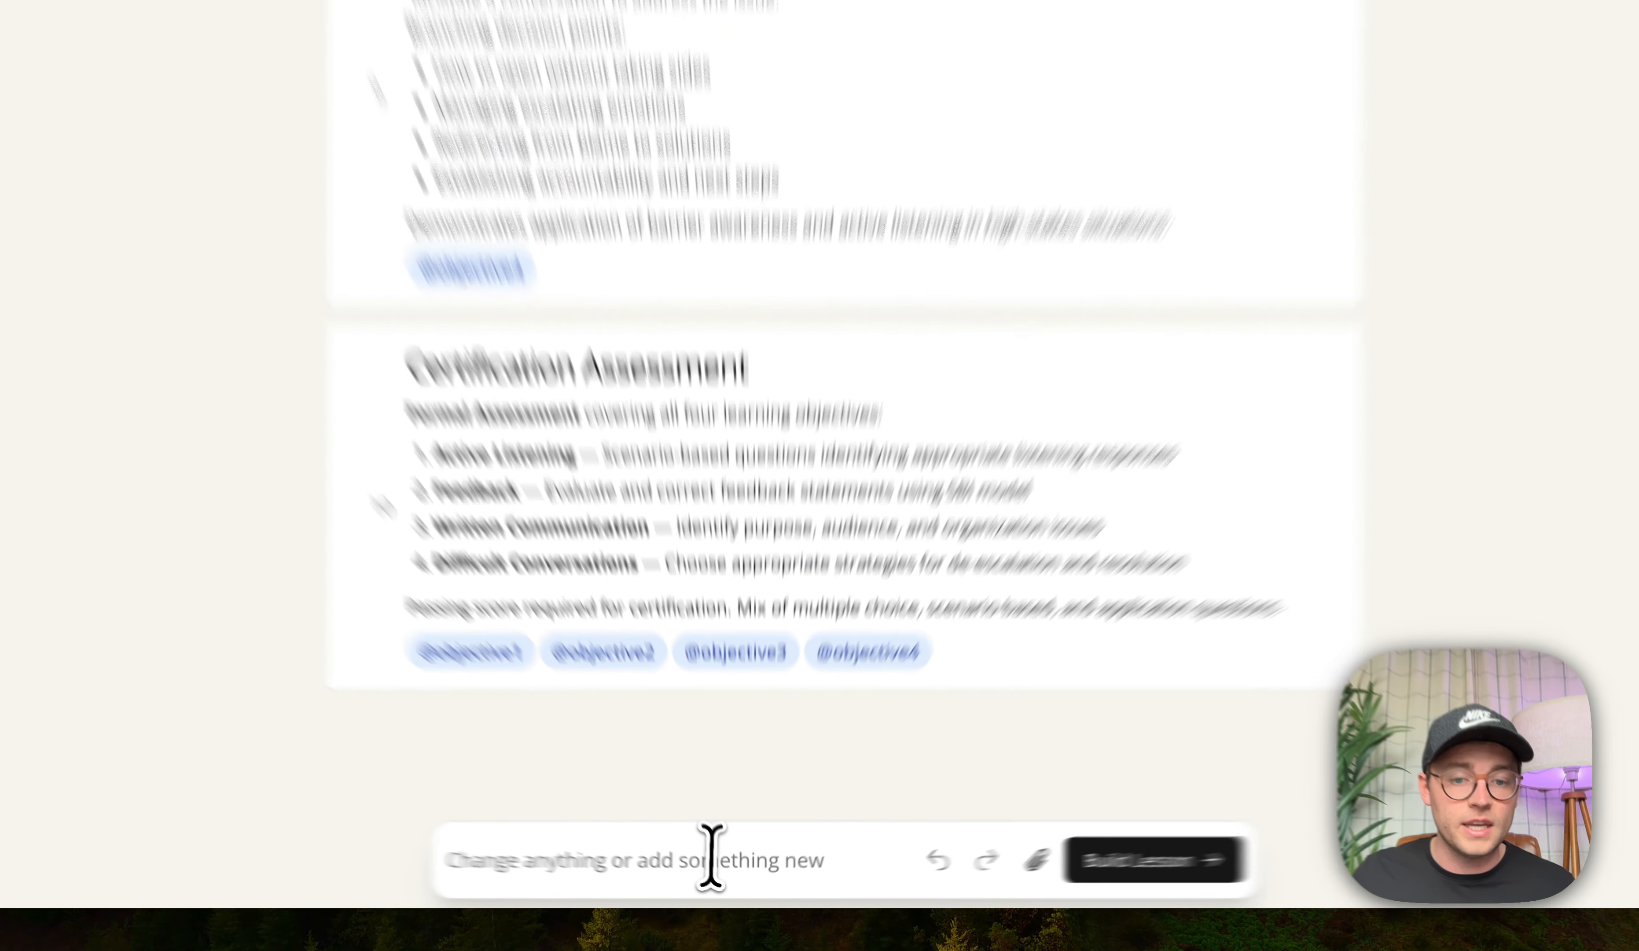
Ask the agent: "I'd like to see more videos in this lesson".
left_click(724, 873)
scroll(940, 503, "down", 10)
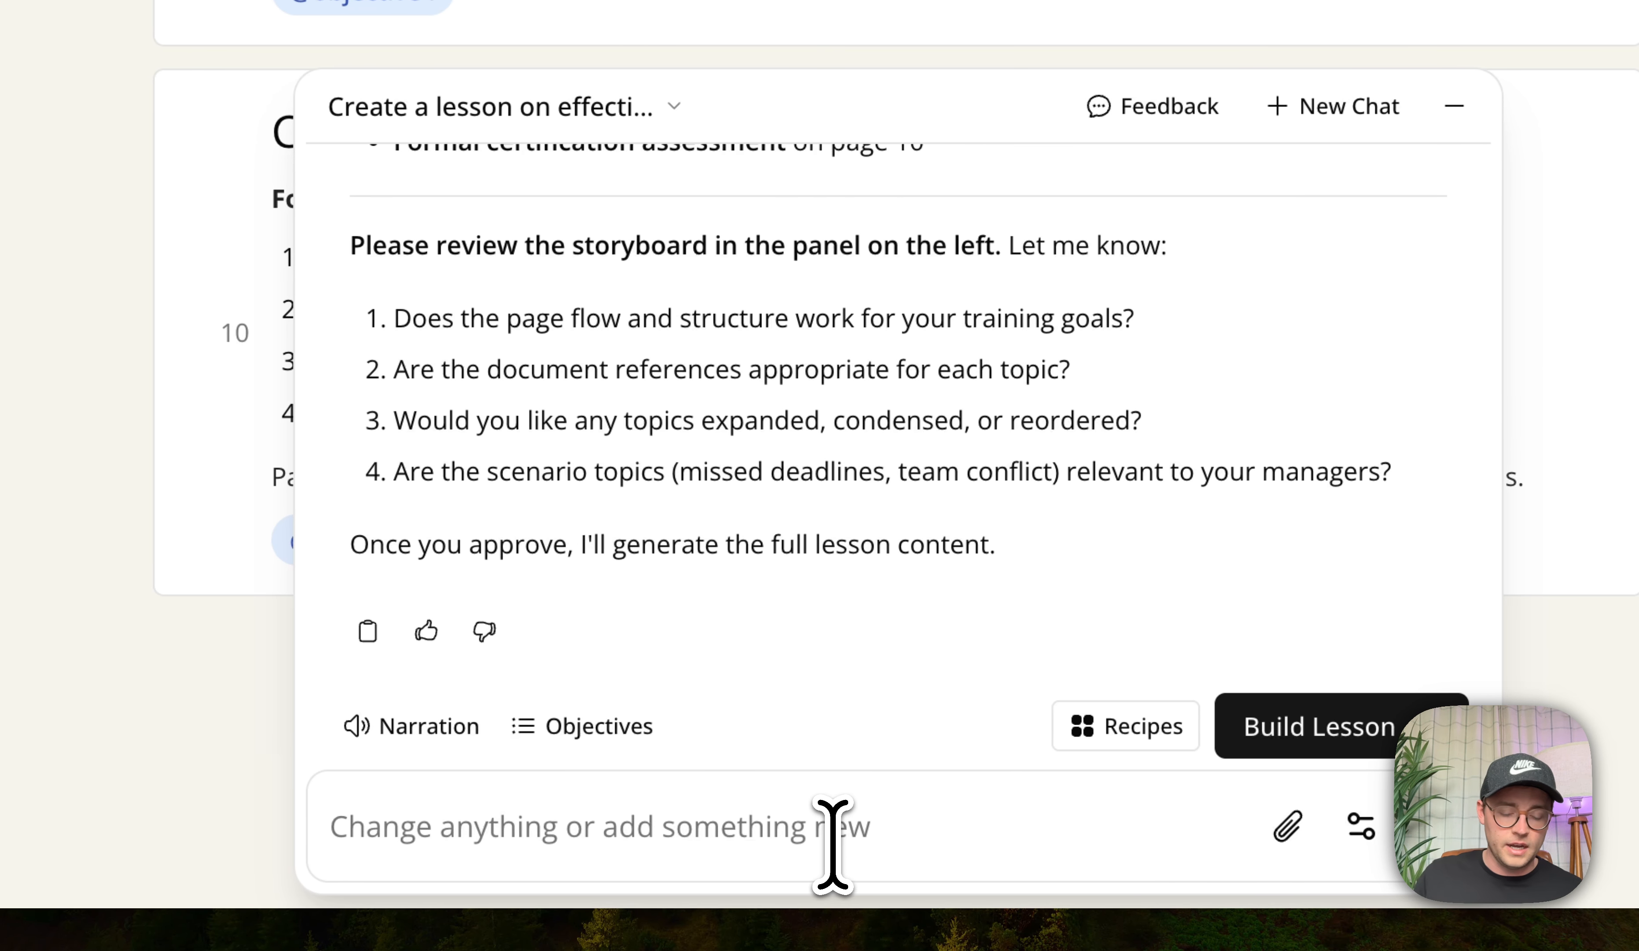
type("I'd l")
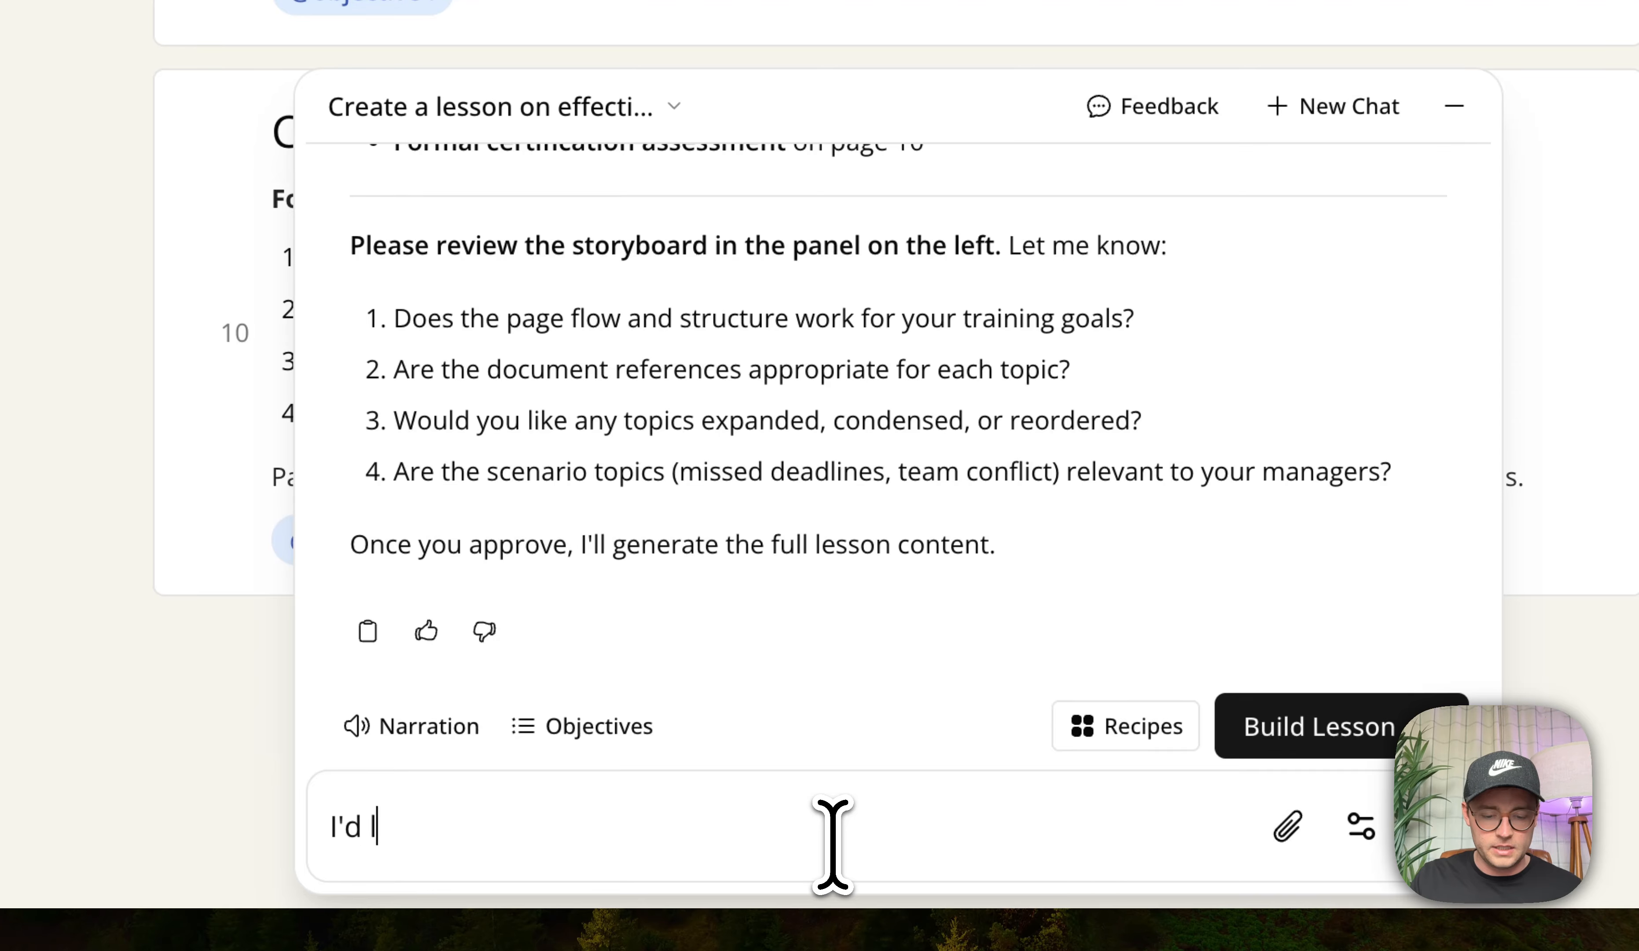
type("ike to see more videos in this lesson")
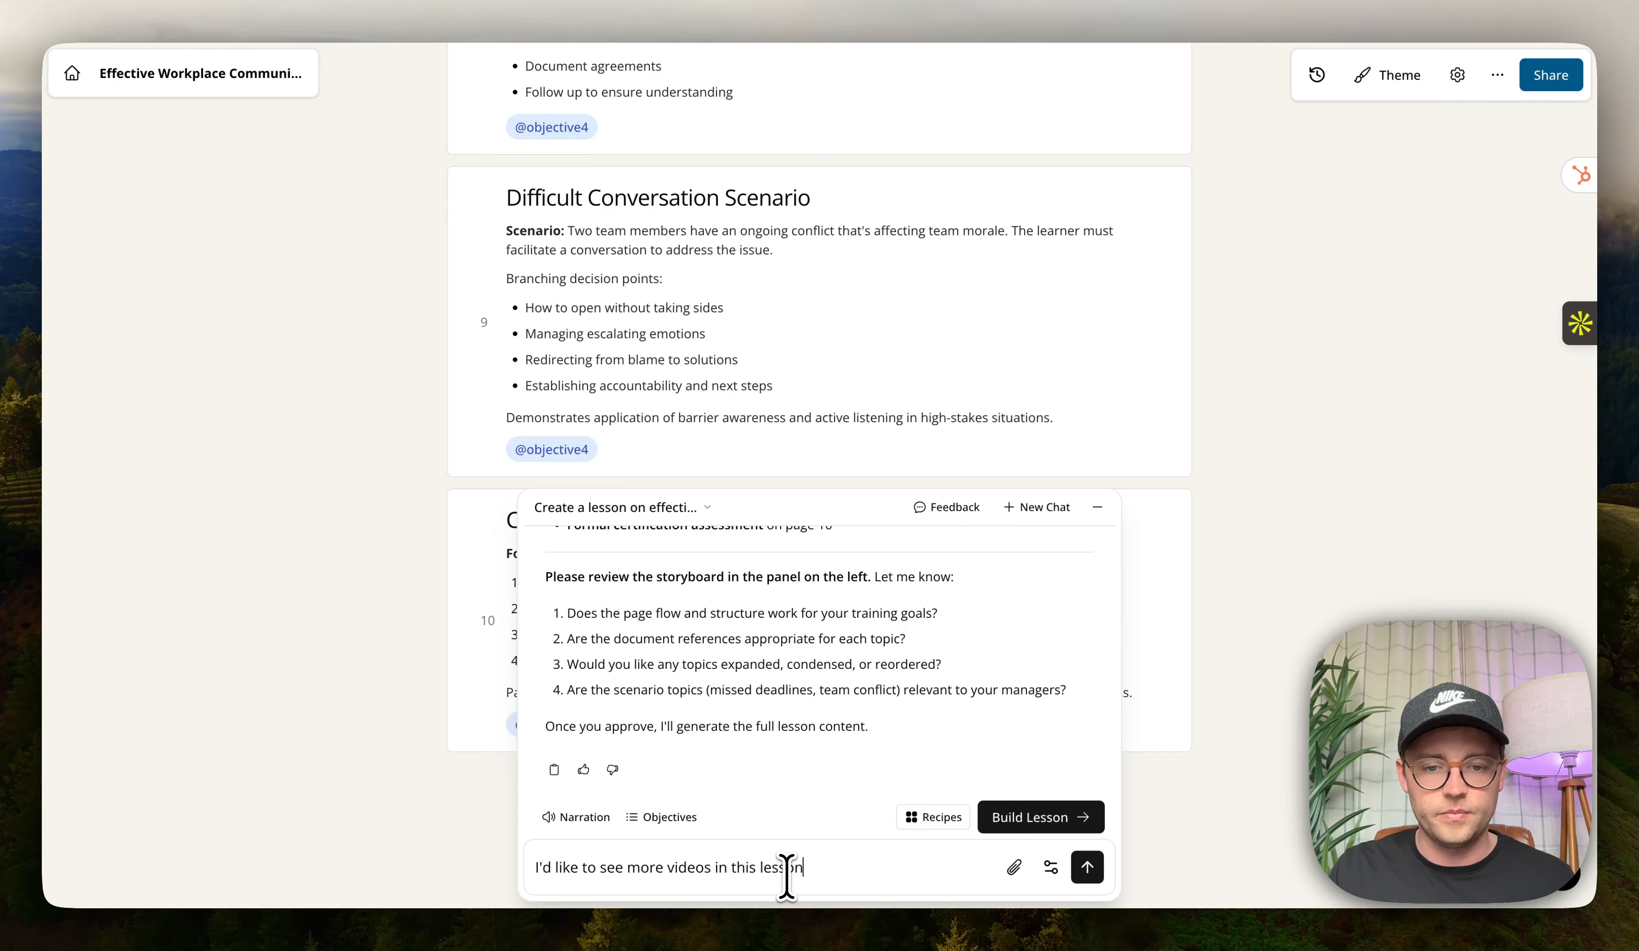
key("Return")
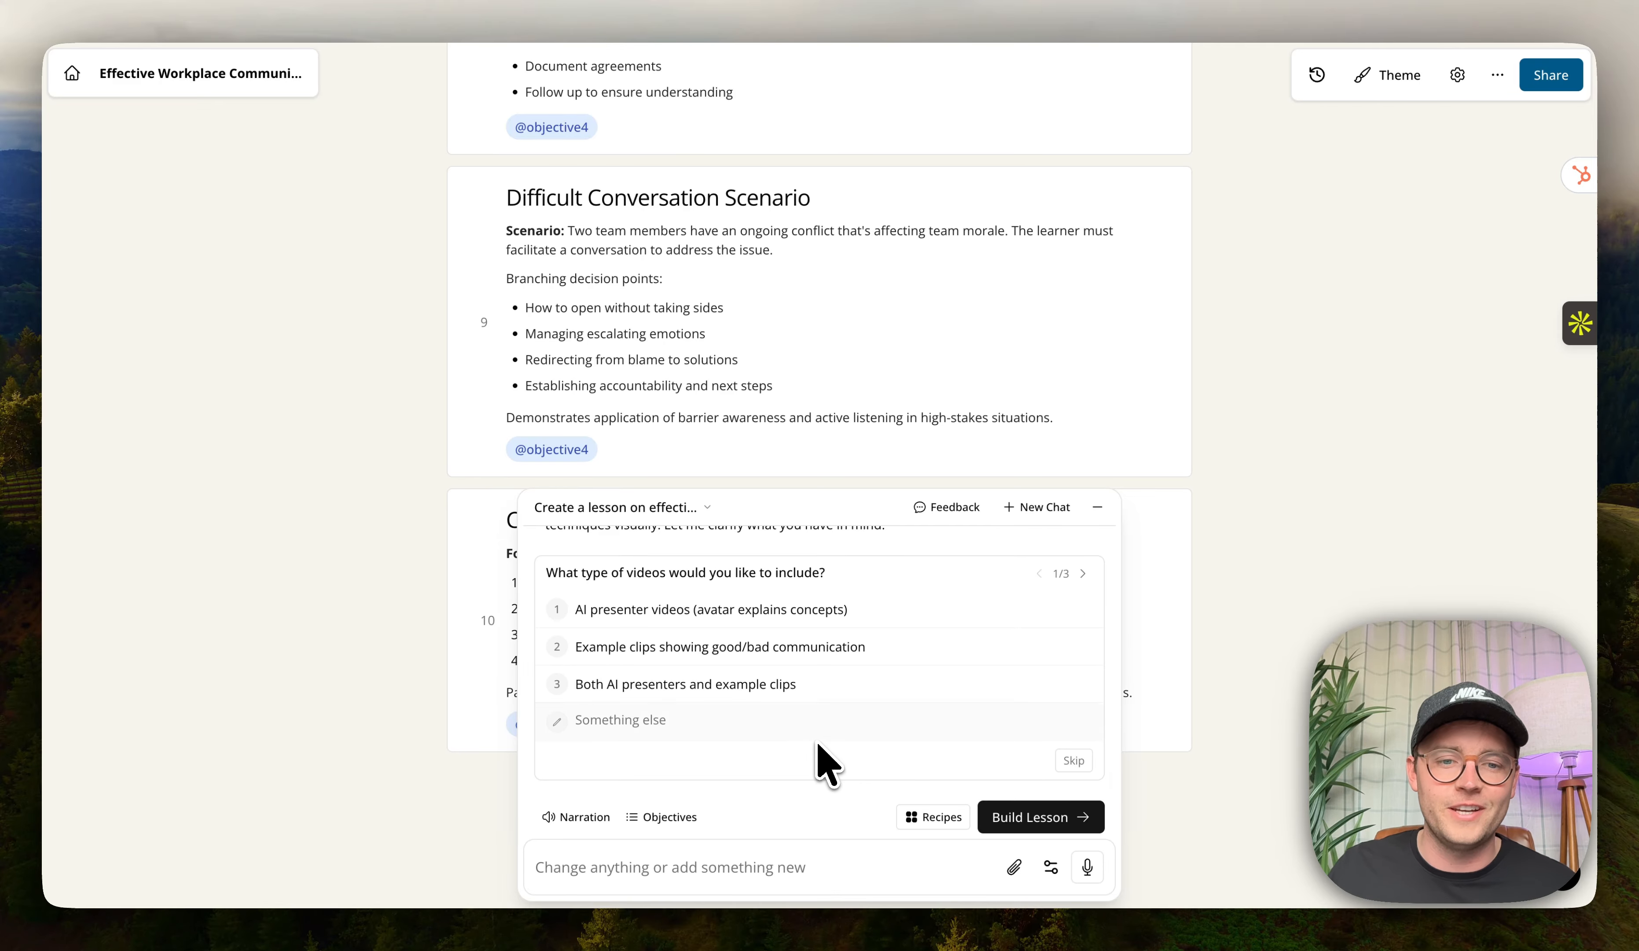
Answer the video type question with AI presenter videos (avatar explains concepts).
scroll(751, 699, "up", 1)
left_click_drag(573, 573, 659, 573)
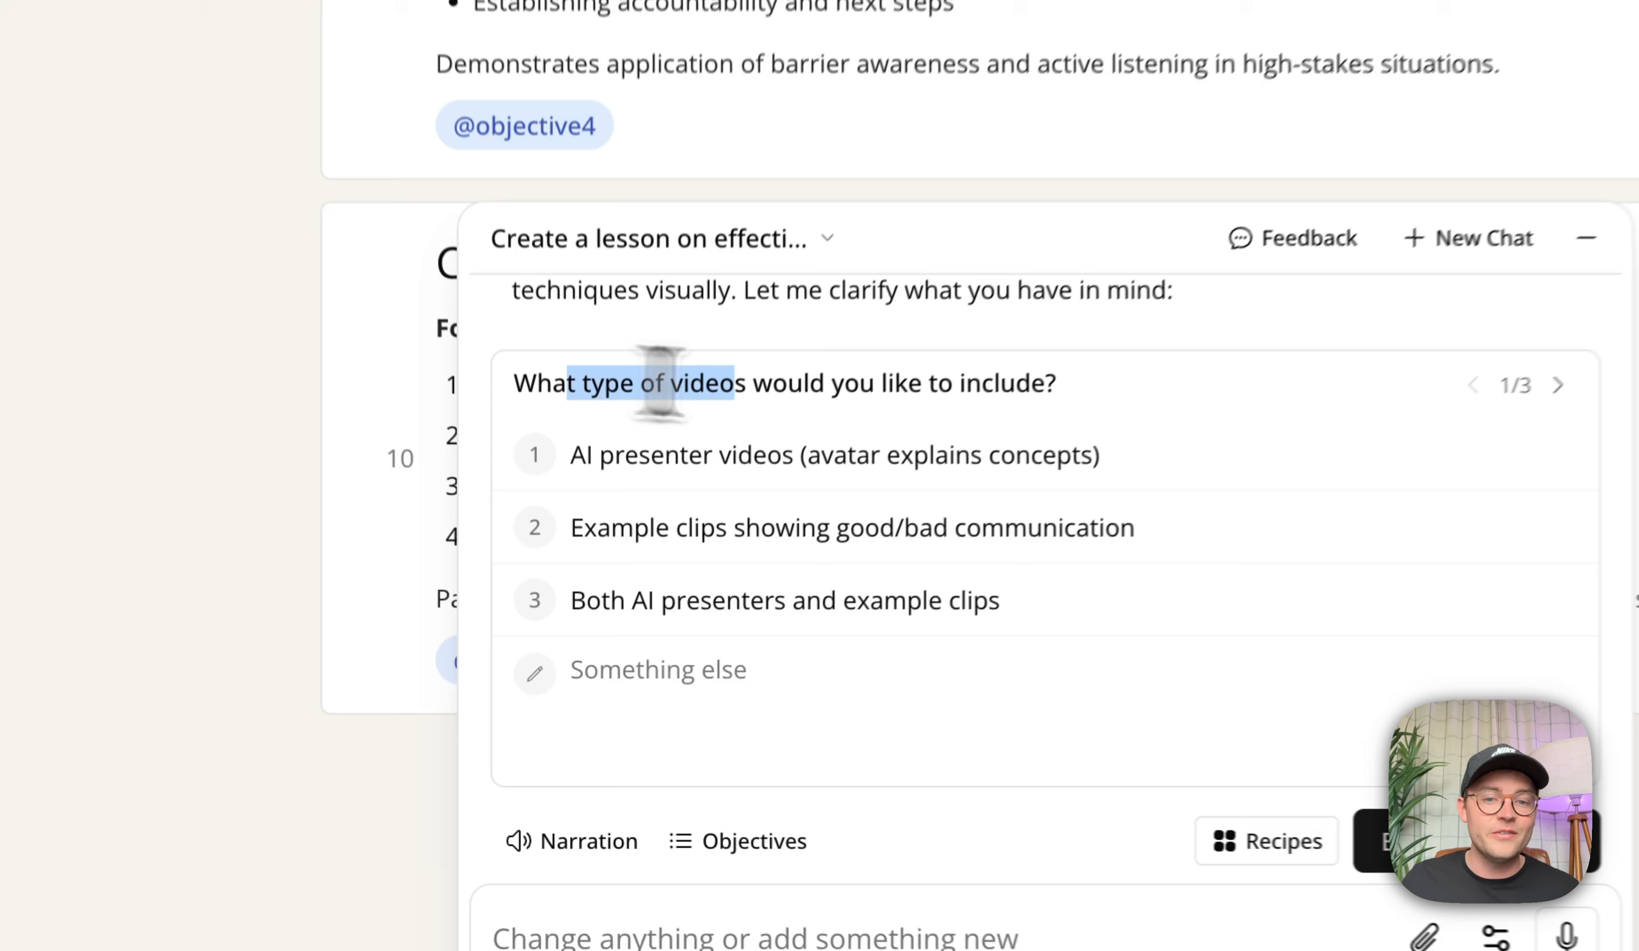
left_click_drag(659, 382, 1071, 385)
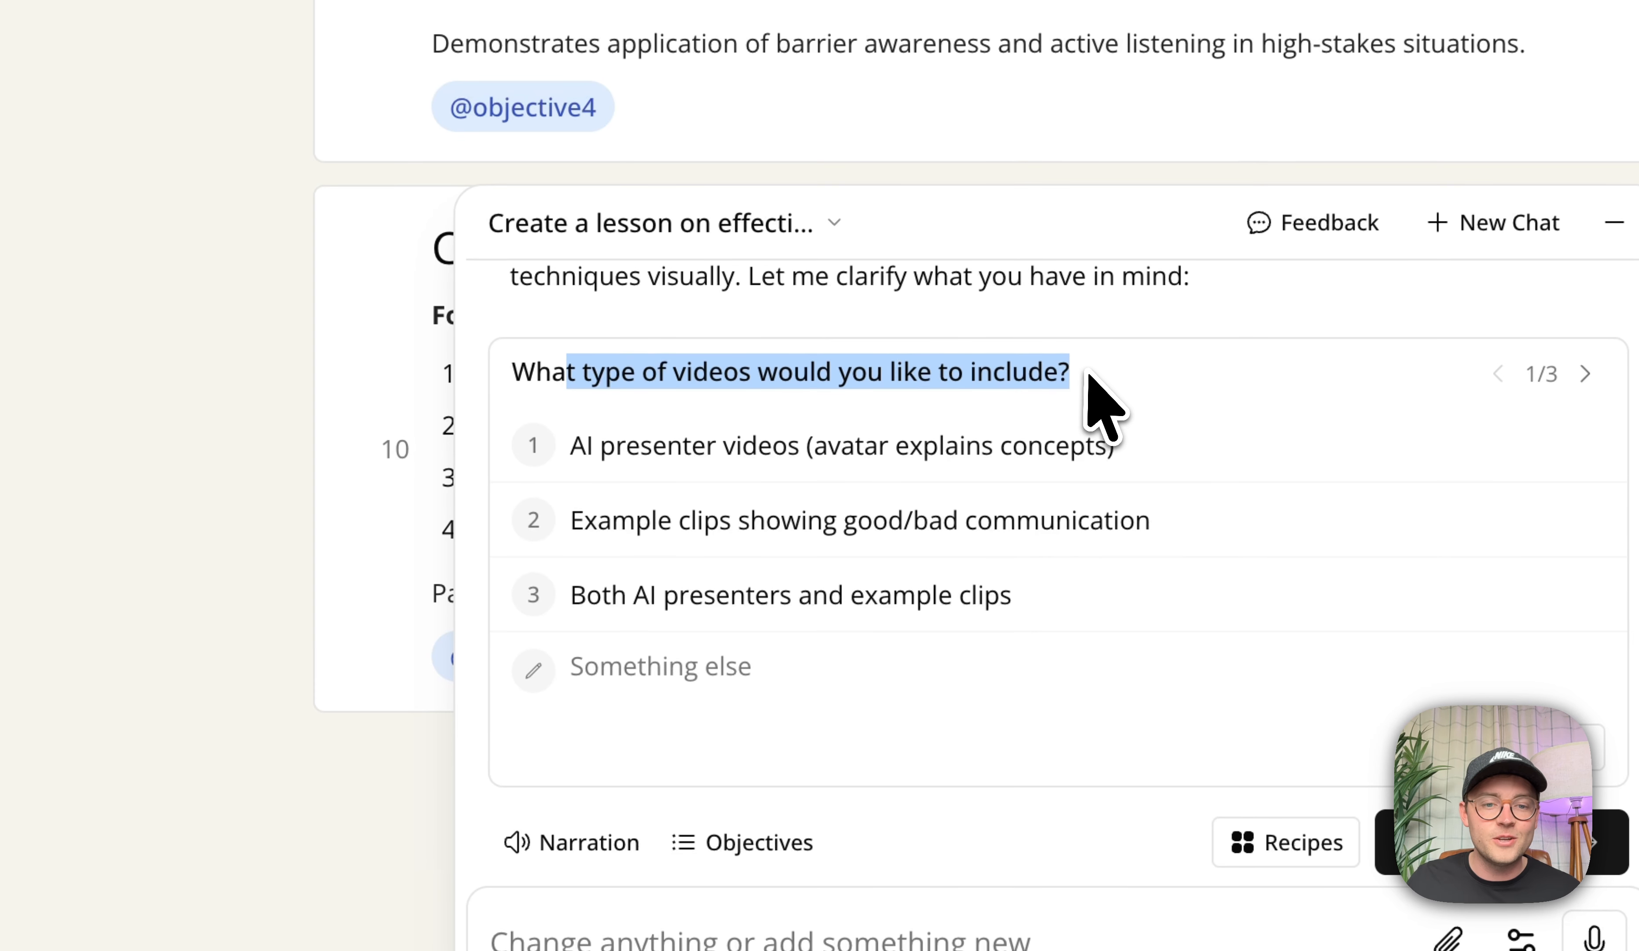
left_click(1061, 389)
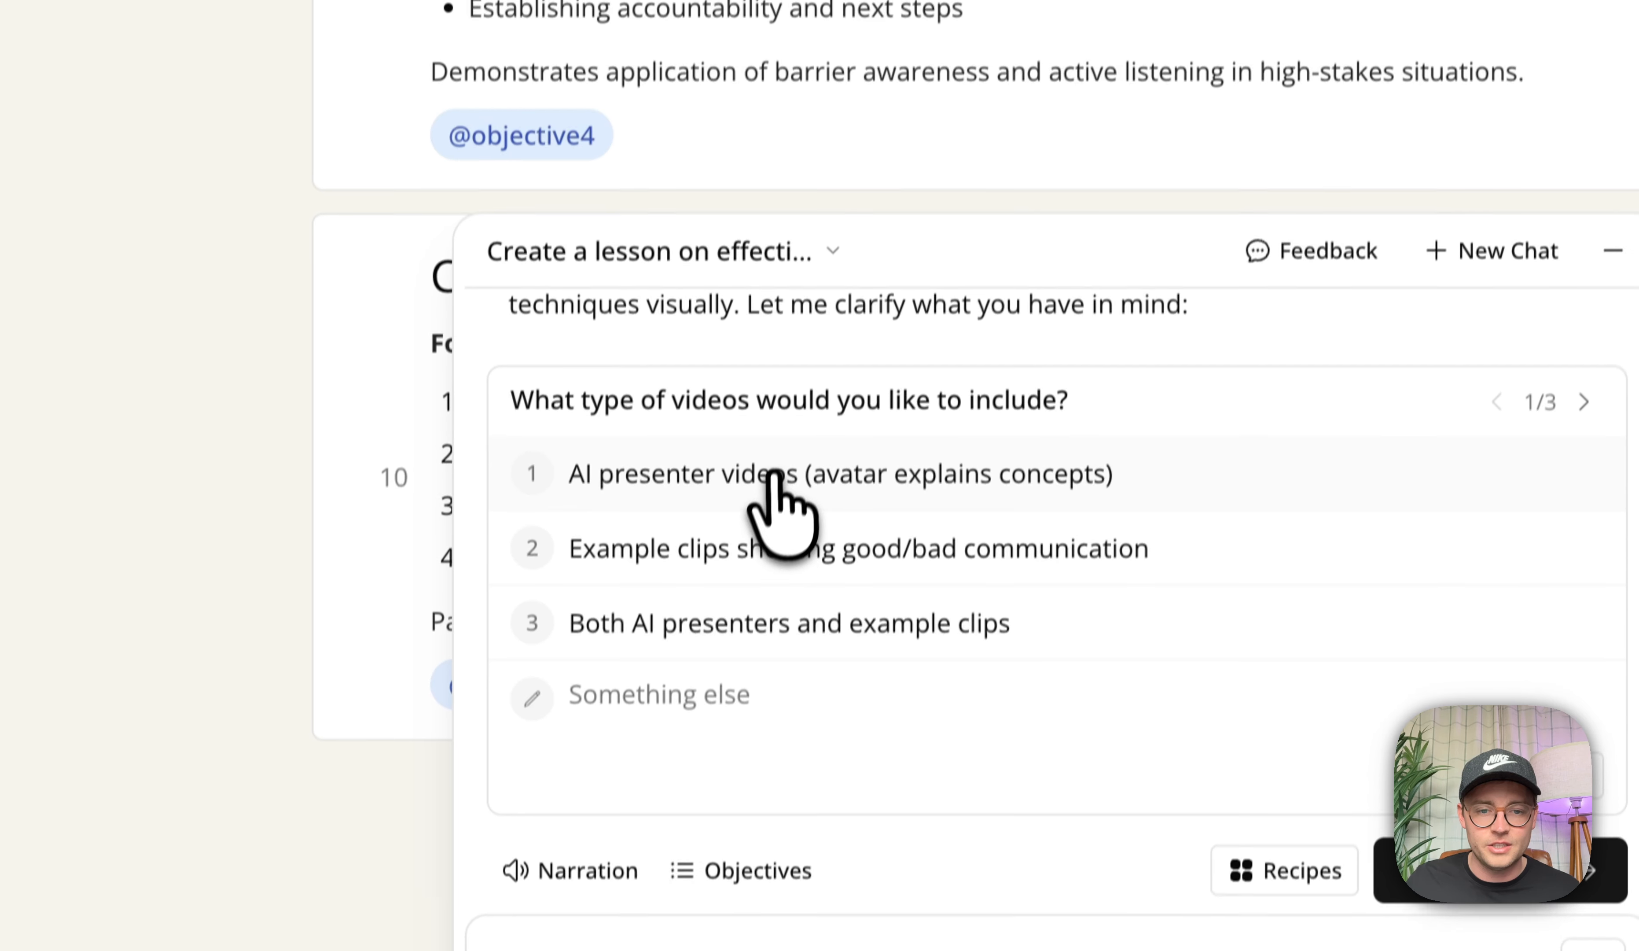
left_click(766, 452)
Choose Introduction and Before scenarios as video placements, then build the lesson.
left_click_drag(638, 426, 994, 428)
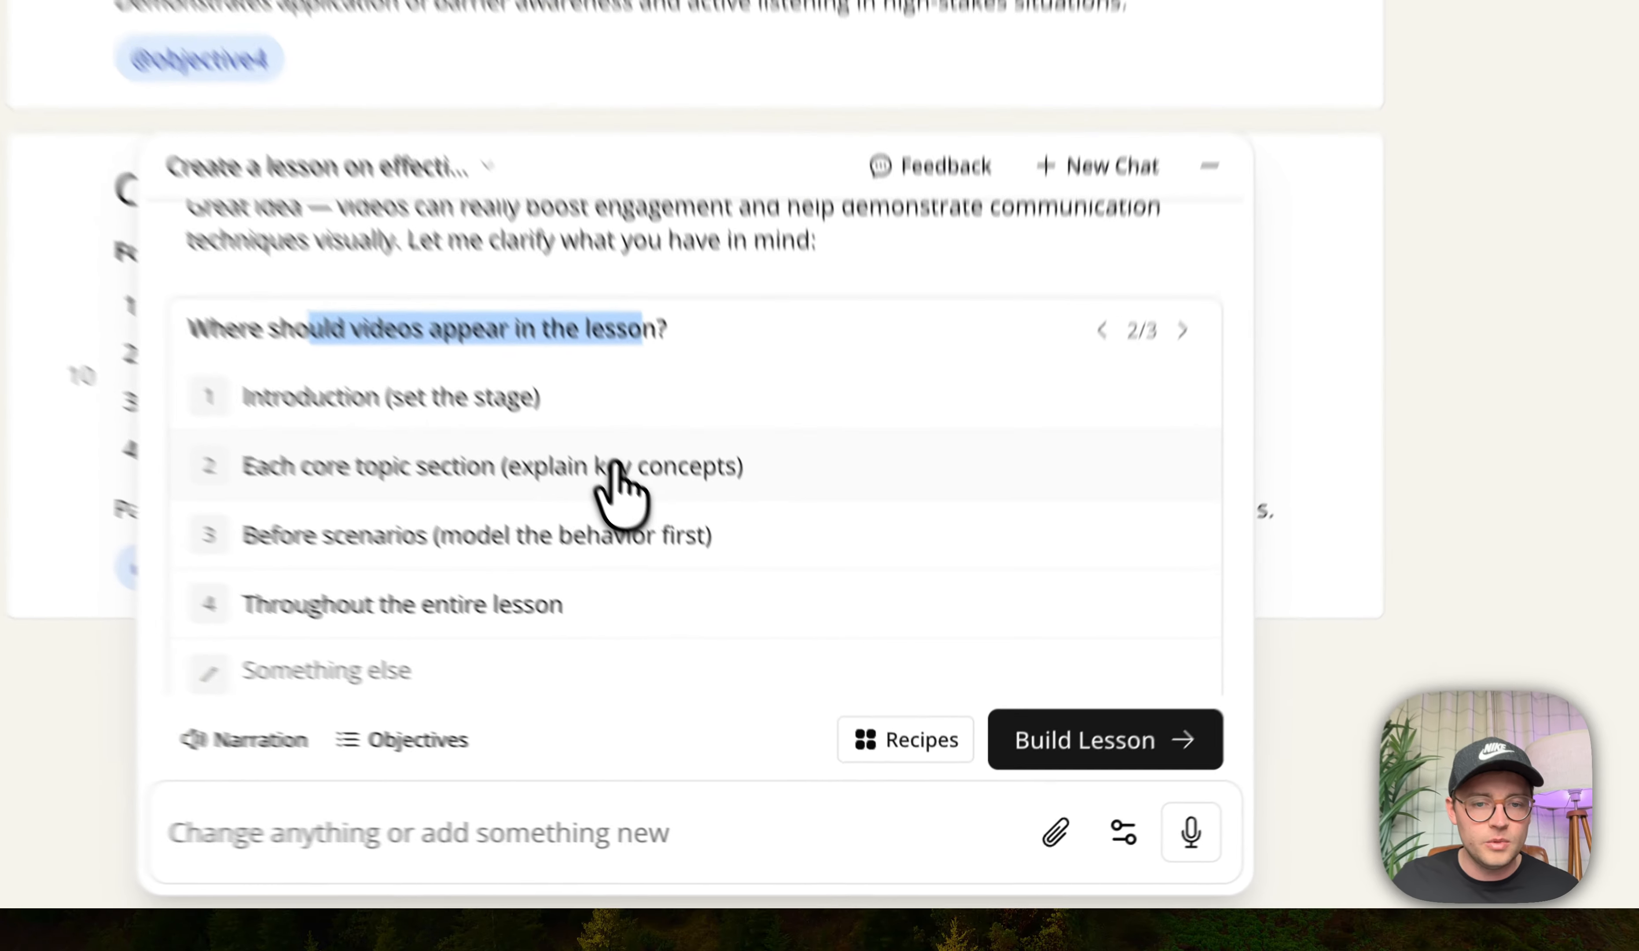
left_click(767, 662)
left_click(759, 663)
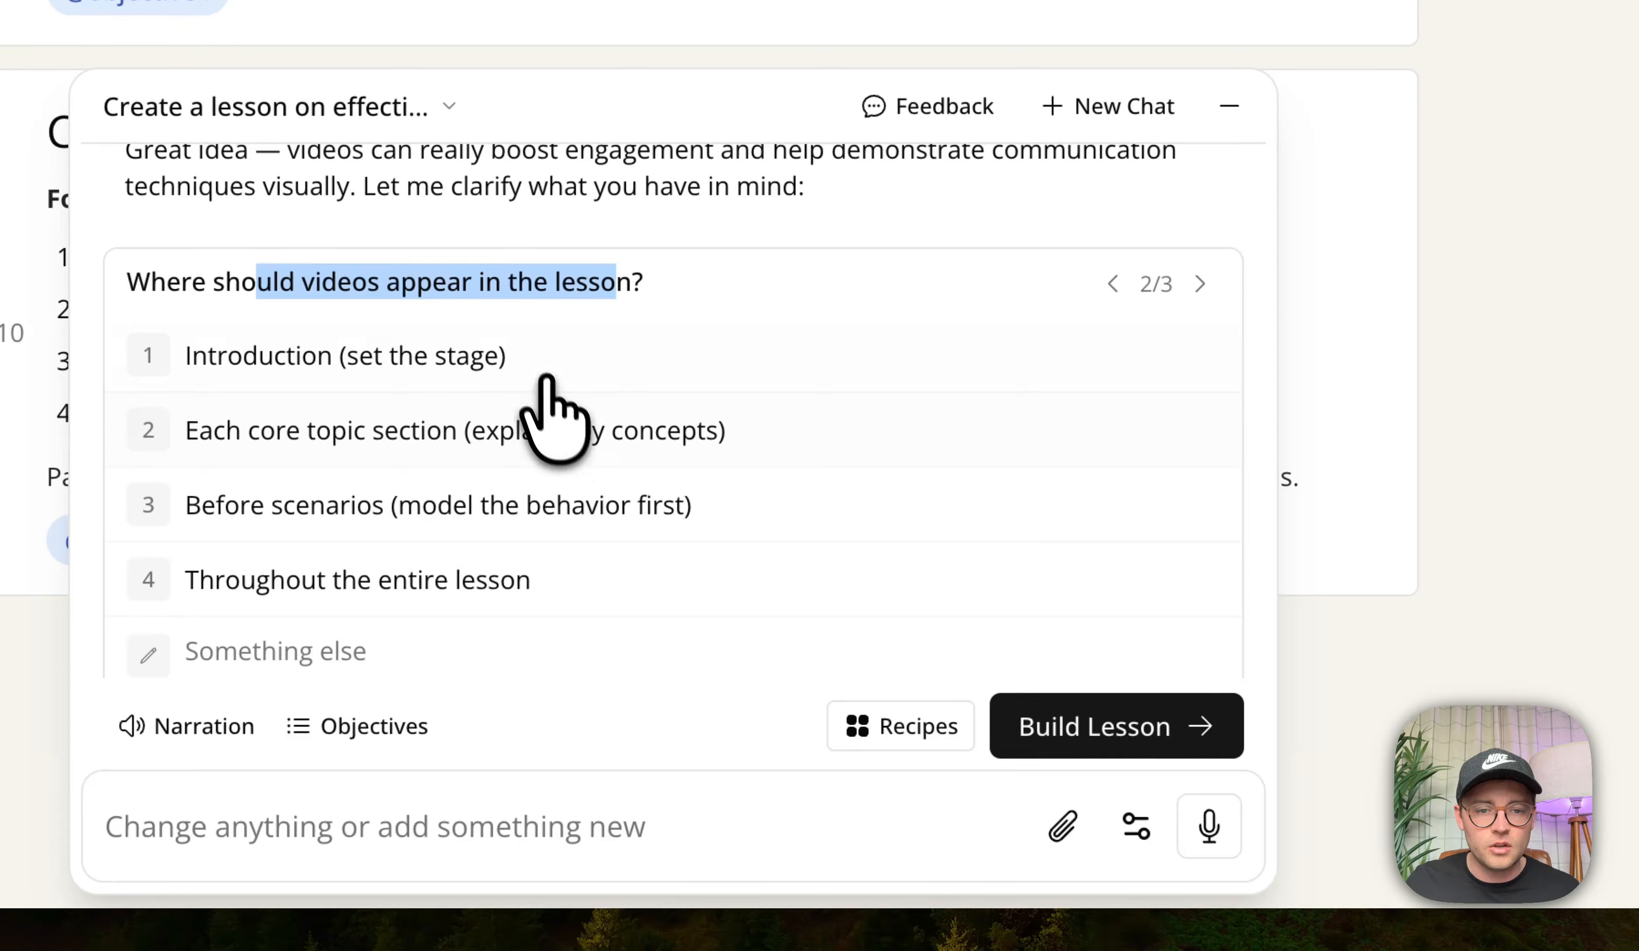
left_click(545, 378)
left_click(626, 511)
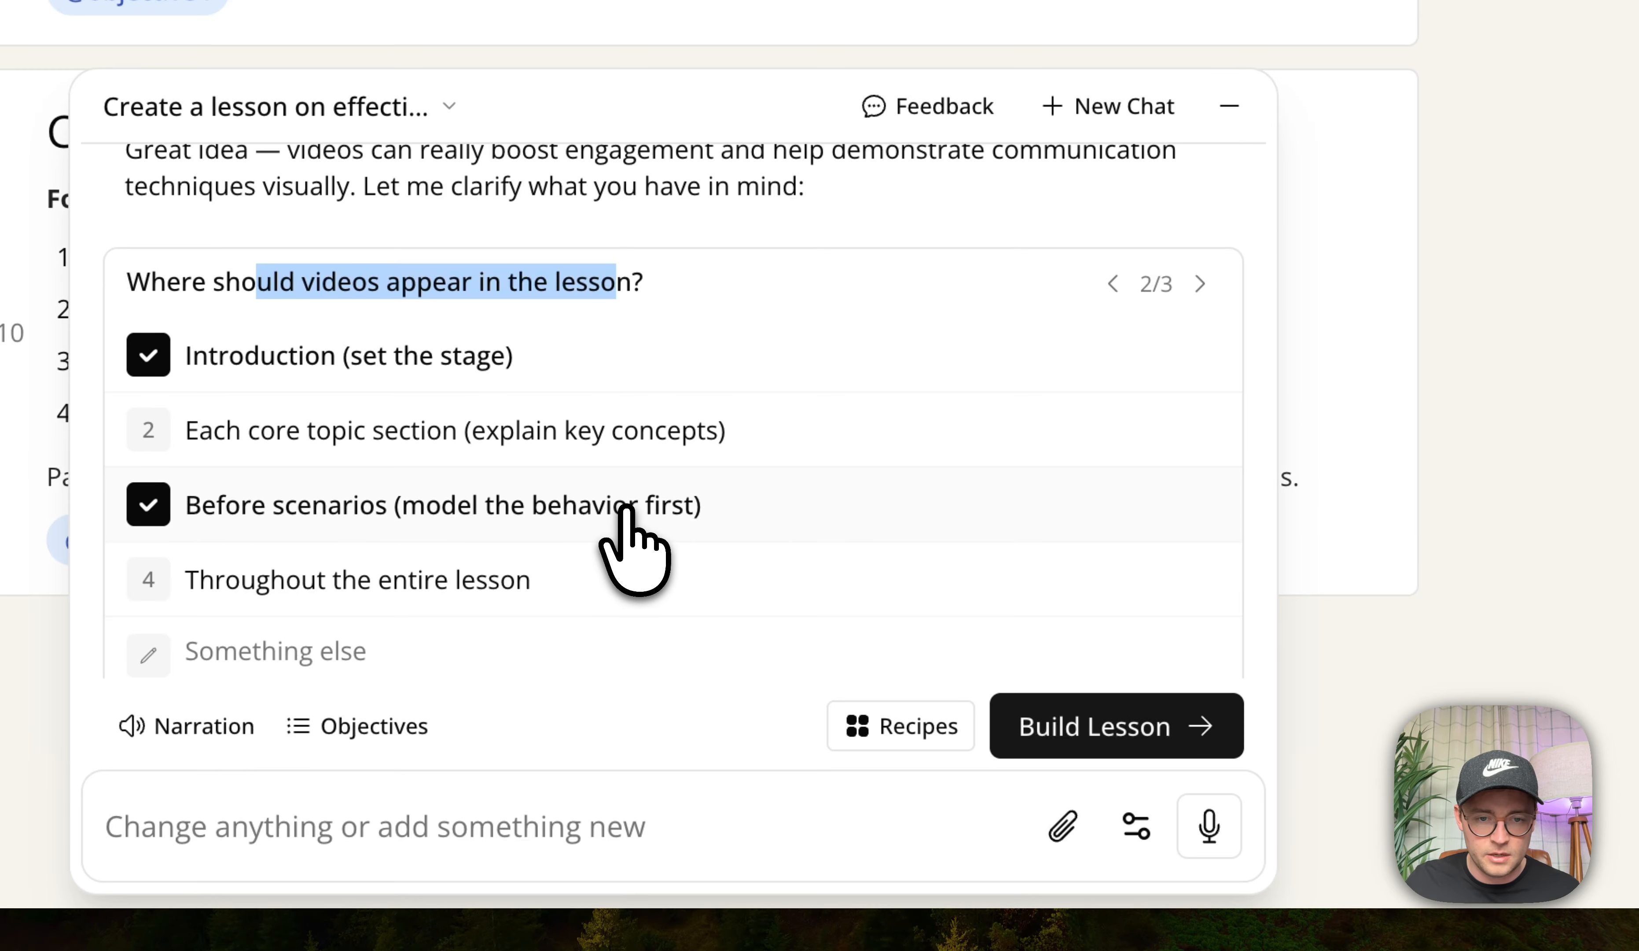
left_click(1071, 727)
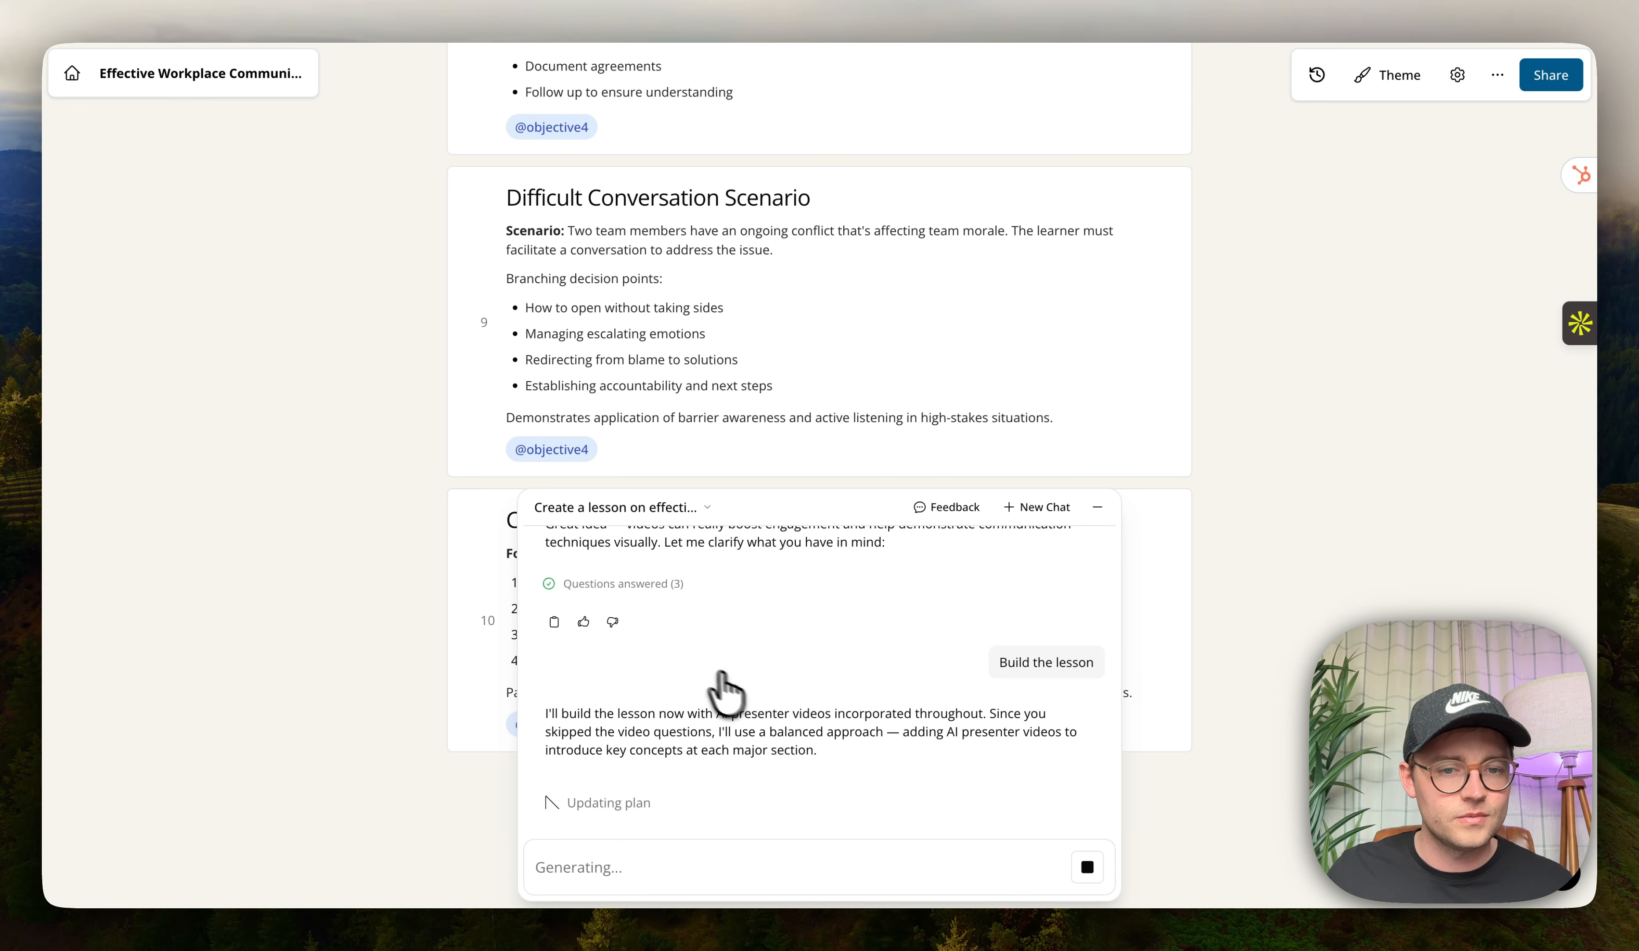
Follow the agent's to-do list while it builds the lesson pages.
scroll(438, 552, "up", 5)
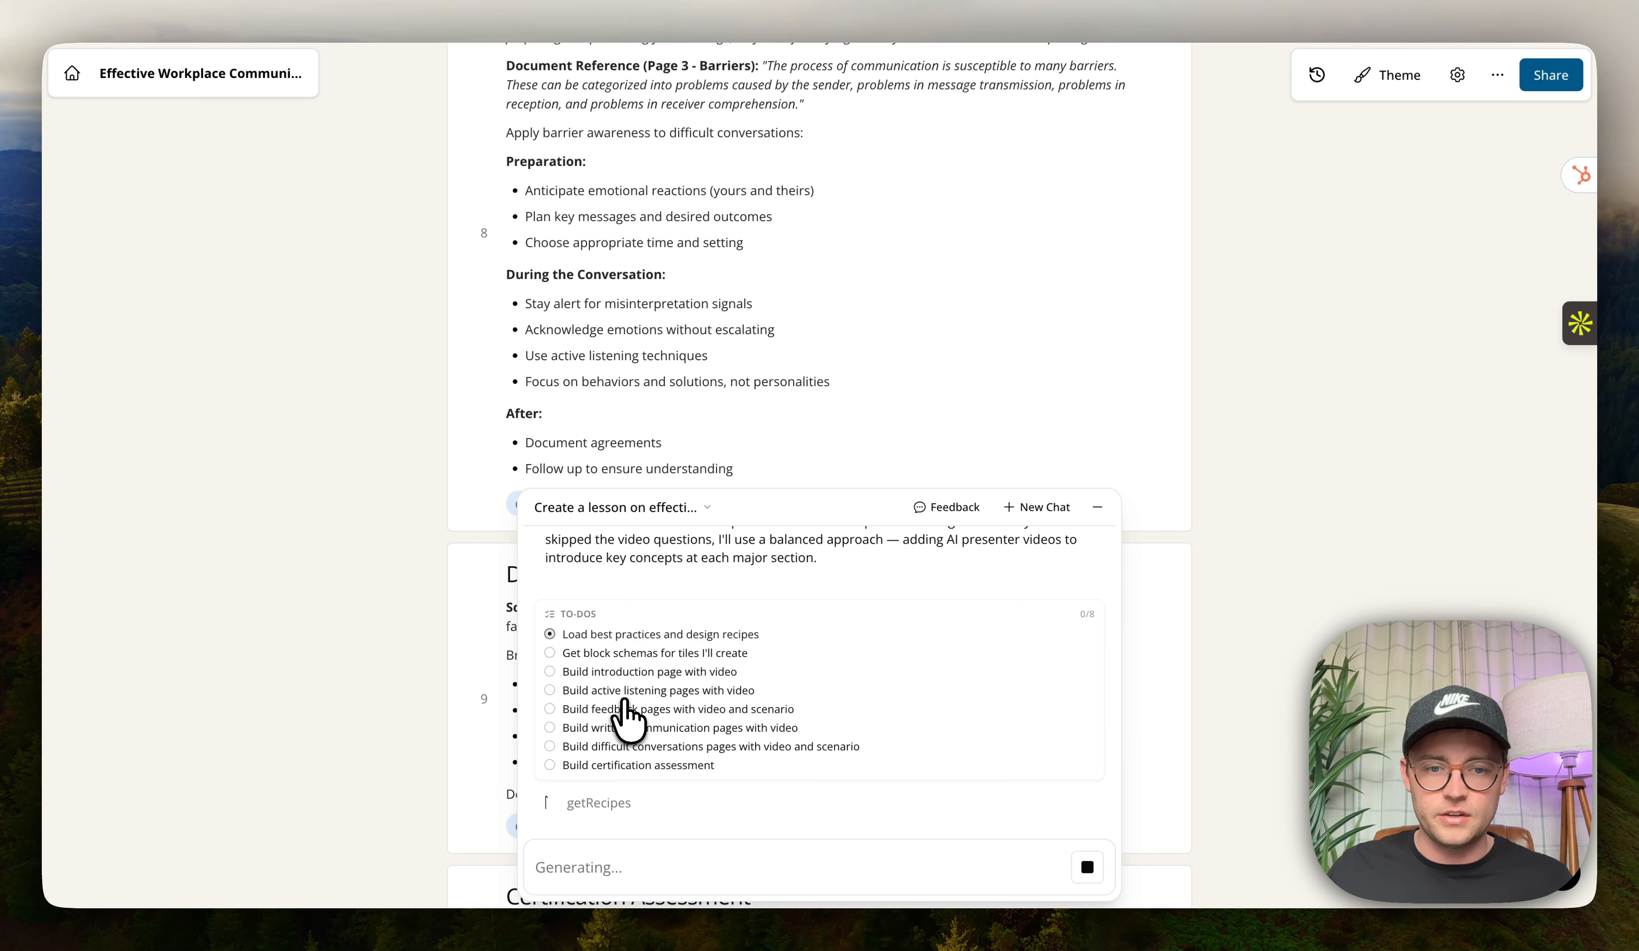
scroll(503, 552, "up", 15)
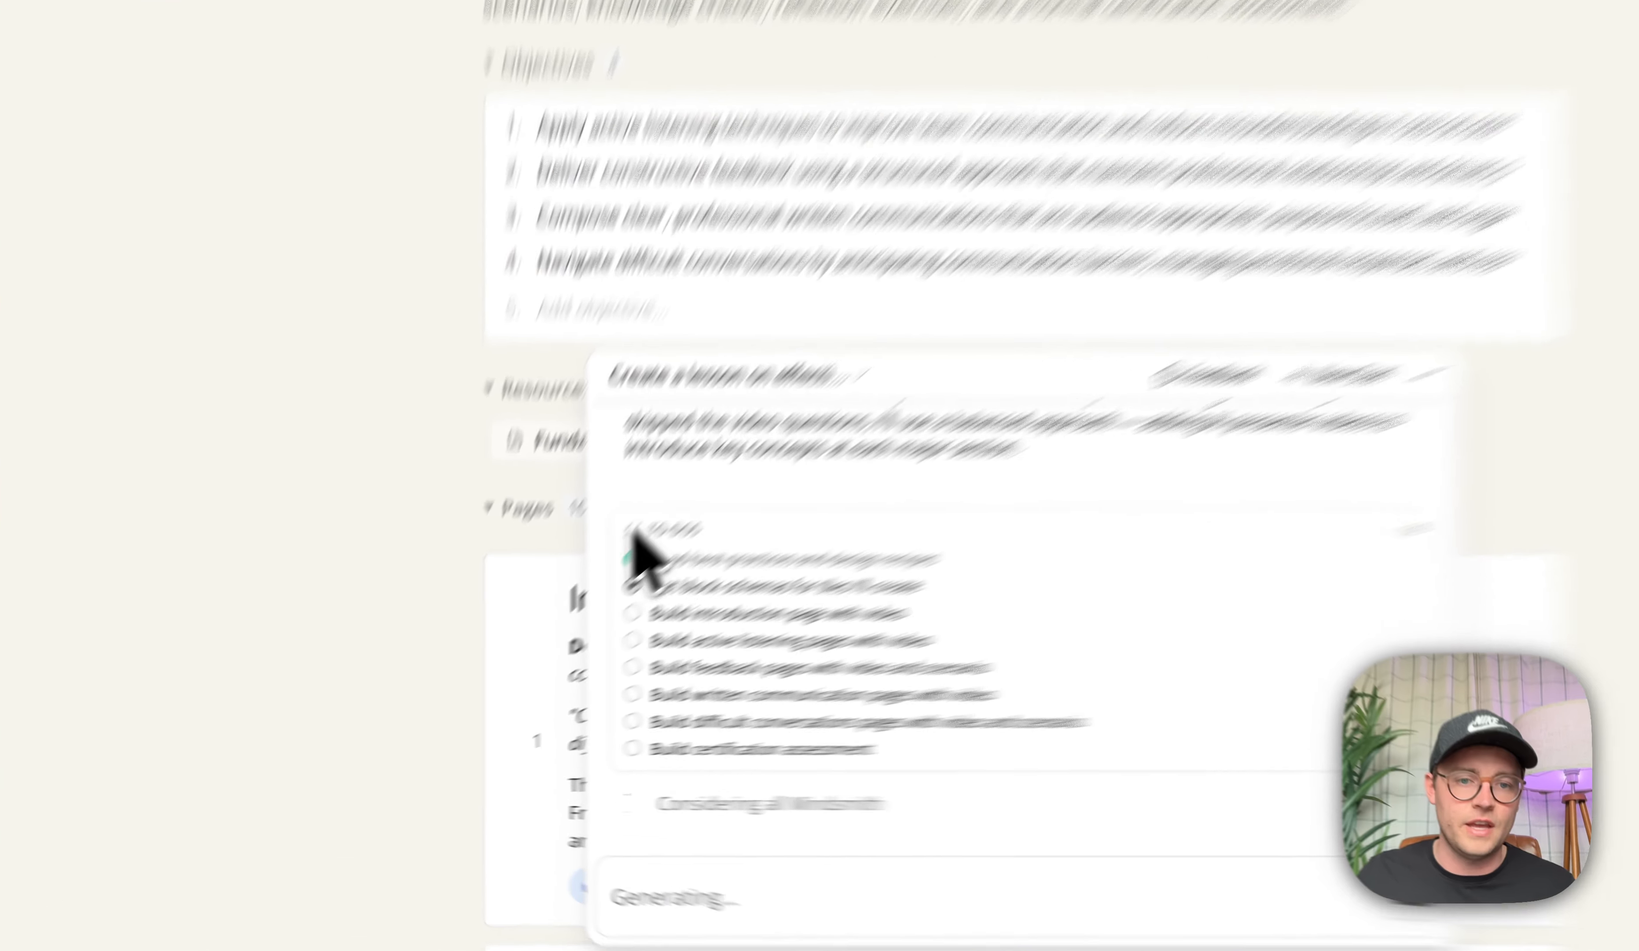
left_click_drag(548, 615, 591, 614)
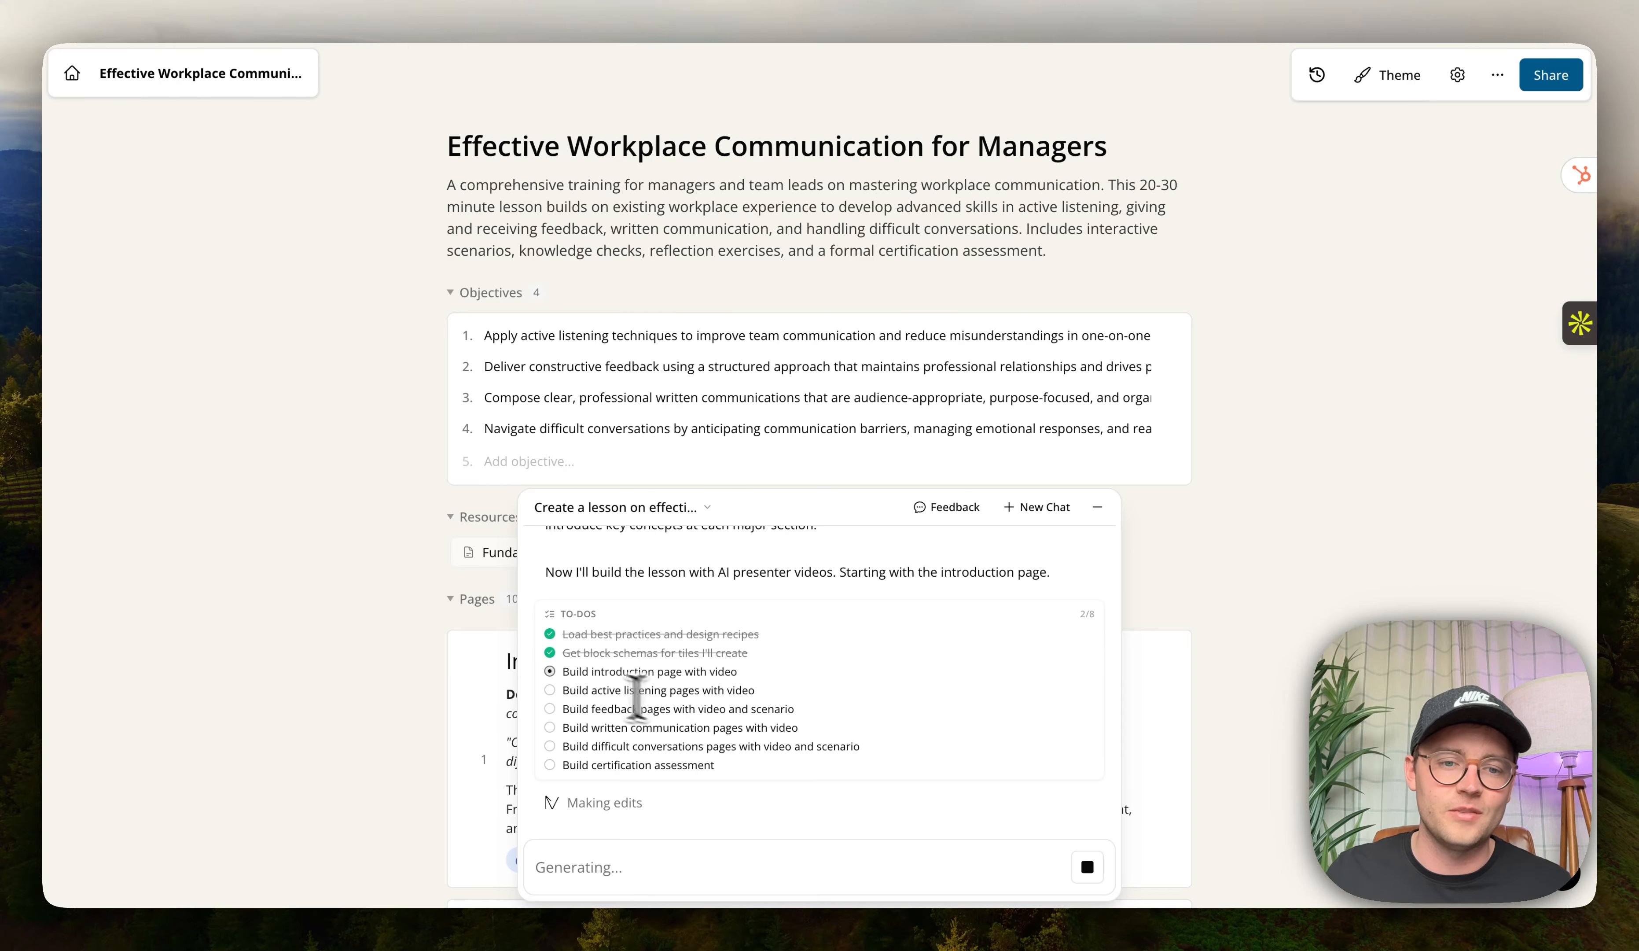
scroll(479, 695, "down", 5)
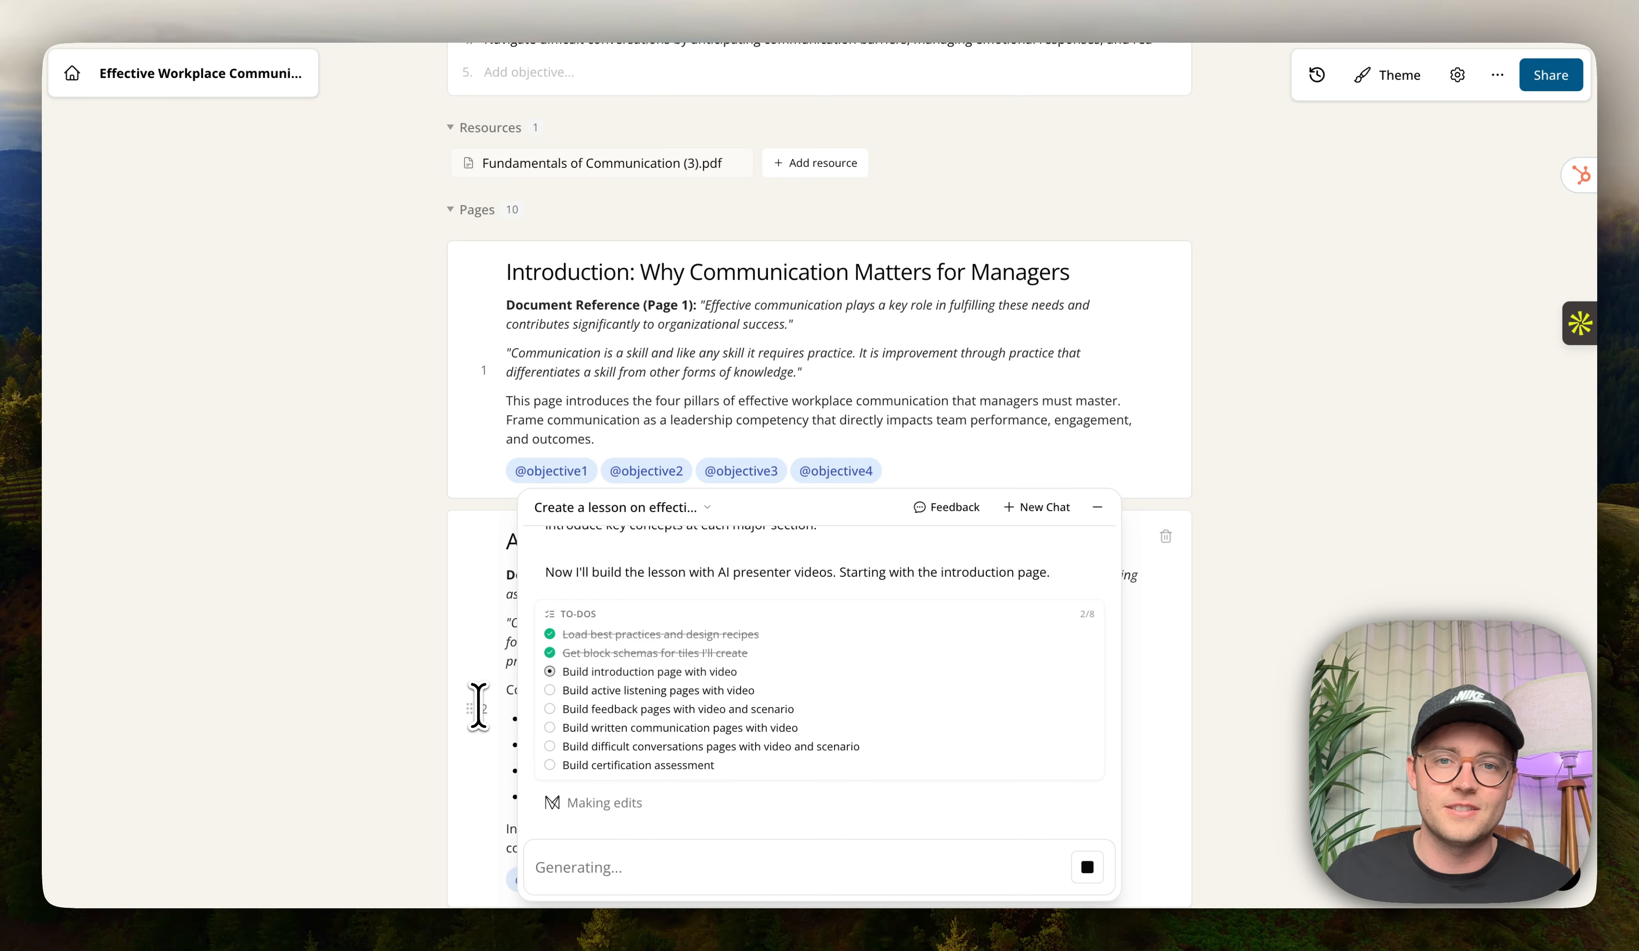
scroll(457, 644, "up", 5)
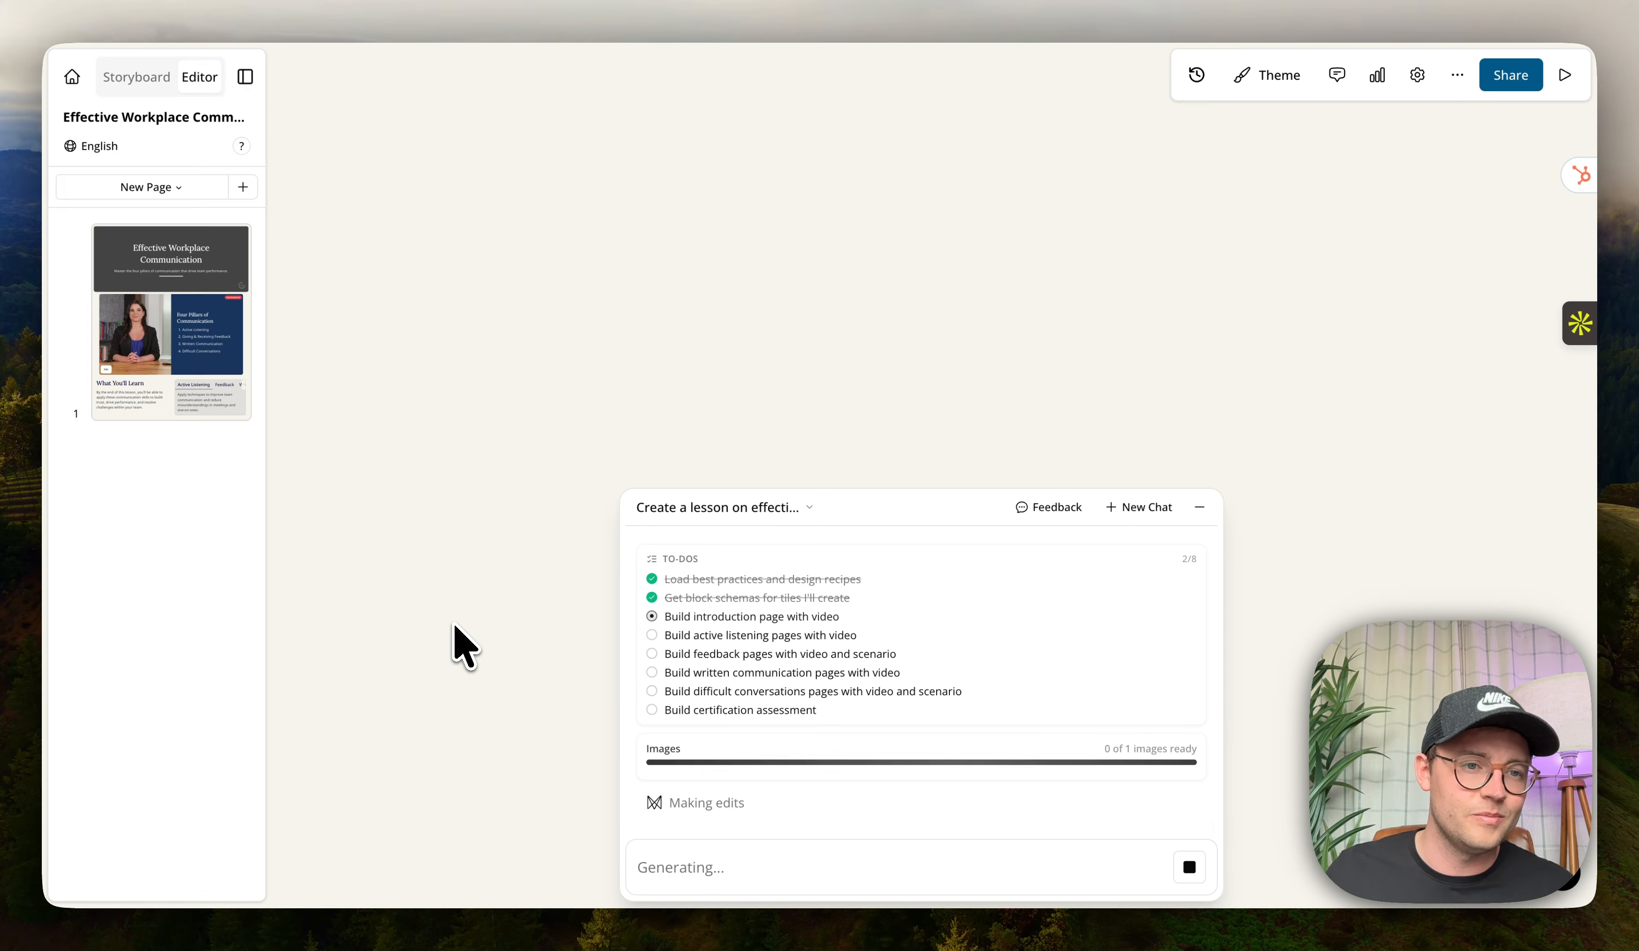
Open the first generated page and inspect its AI presenter video tile.
left_click(174, 285)
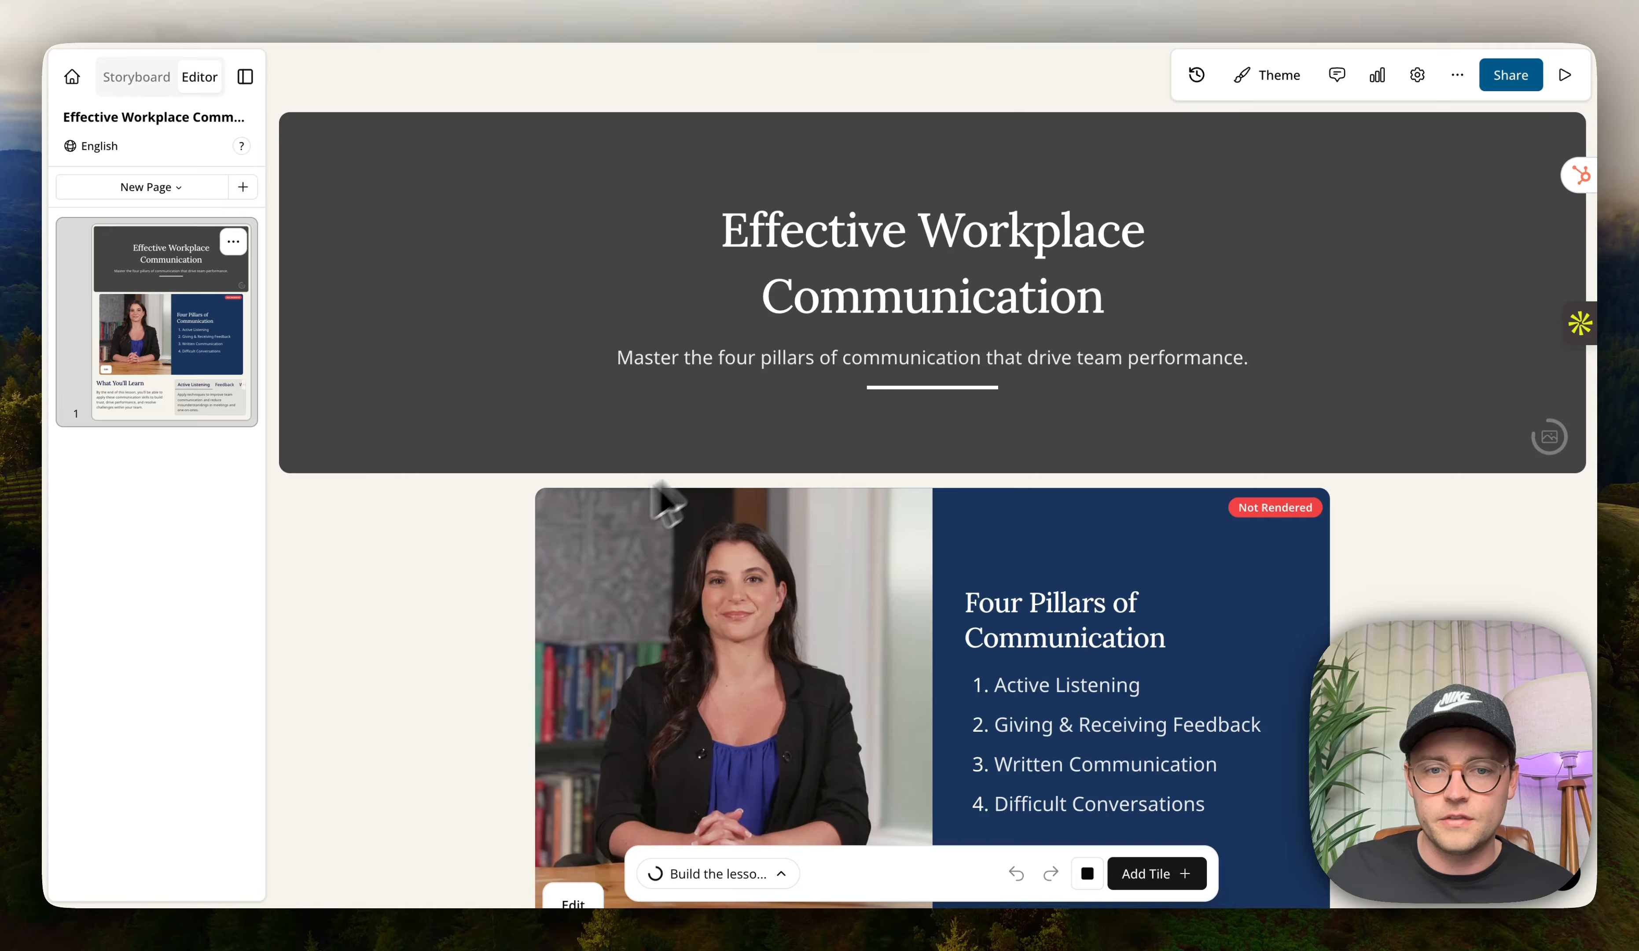
scroll(588, 522, "down", 4)
left_click(878, 316)
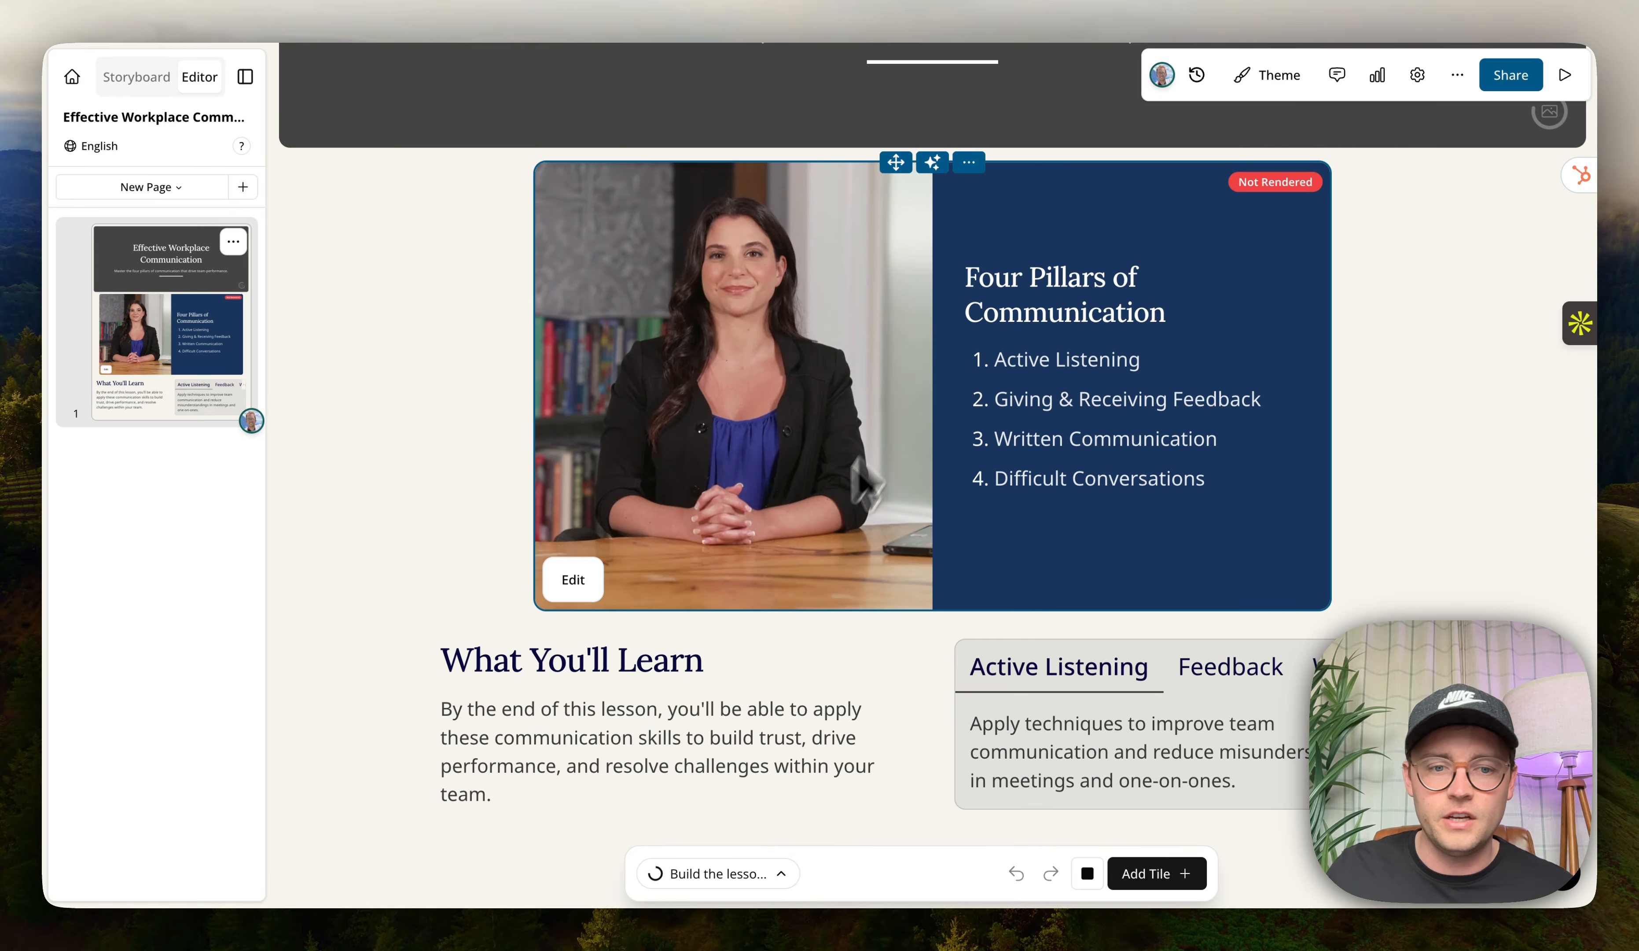
Select the What You'll Learn heading and browse through the tabs in the neighbouring tabs tile.
scroll(849, 391, "down", 1)
left_click_drag(444, 604, 699, 608)
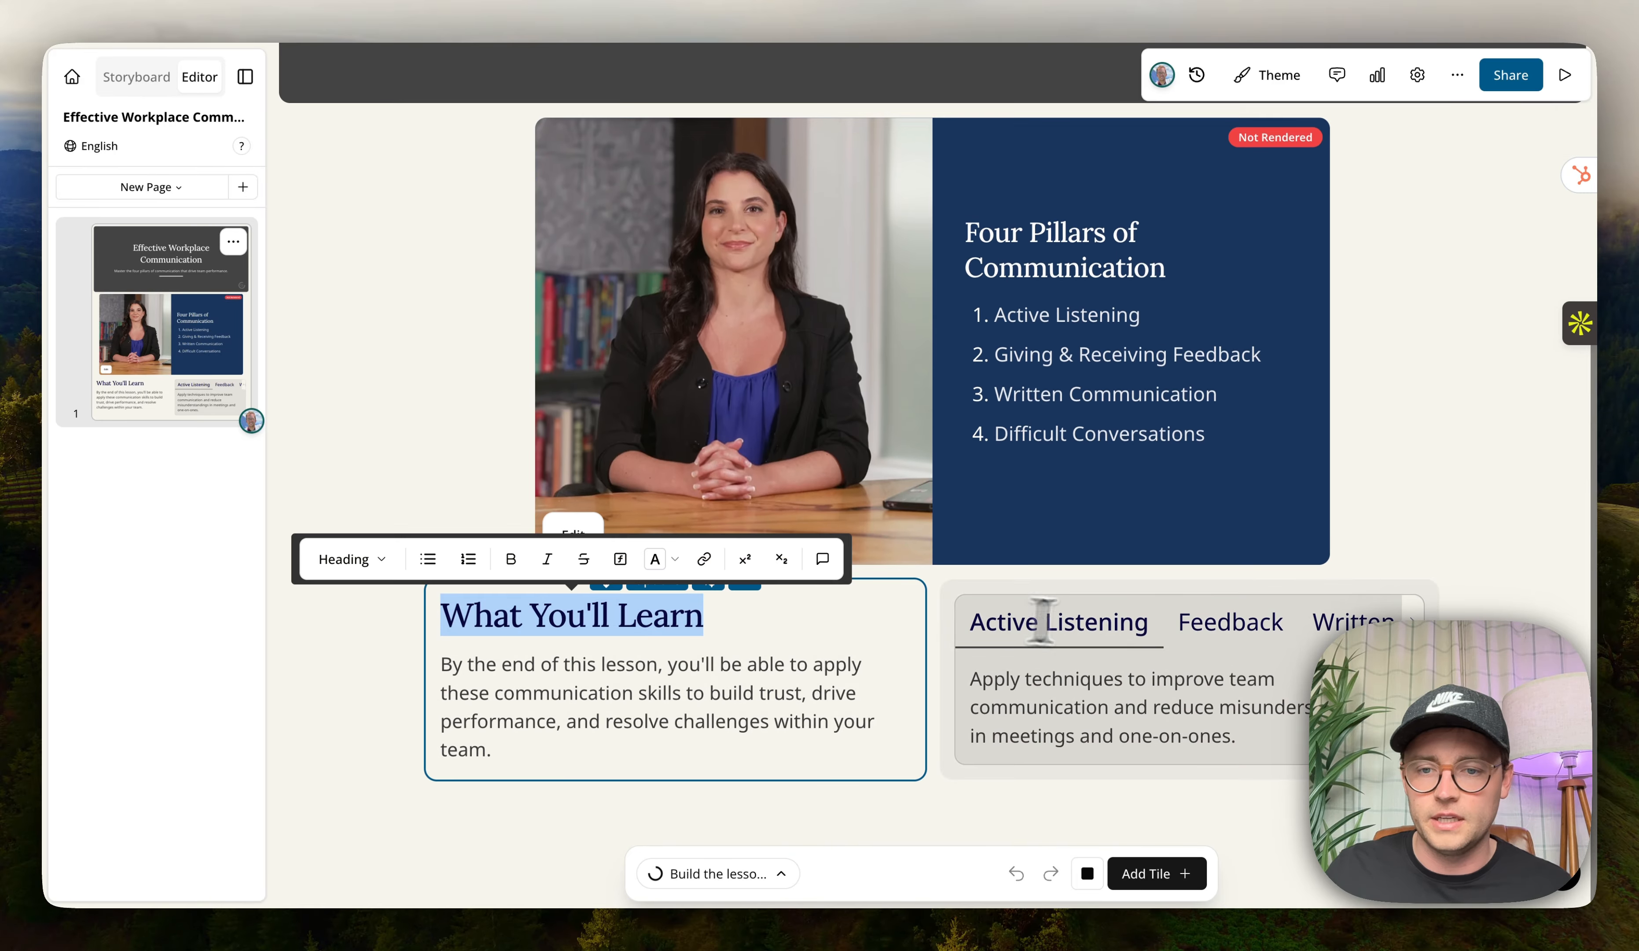
left_click(1252, 625)
left_click(1266, 624)
left_click(1320, 625)
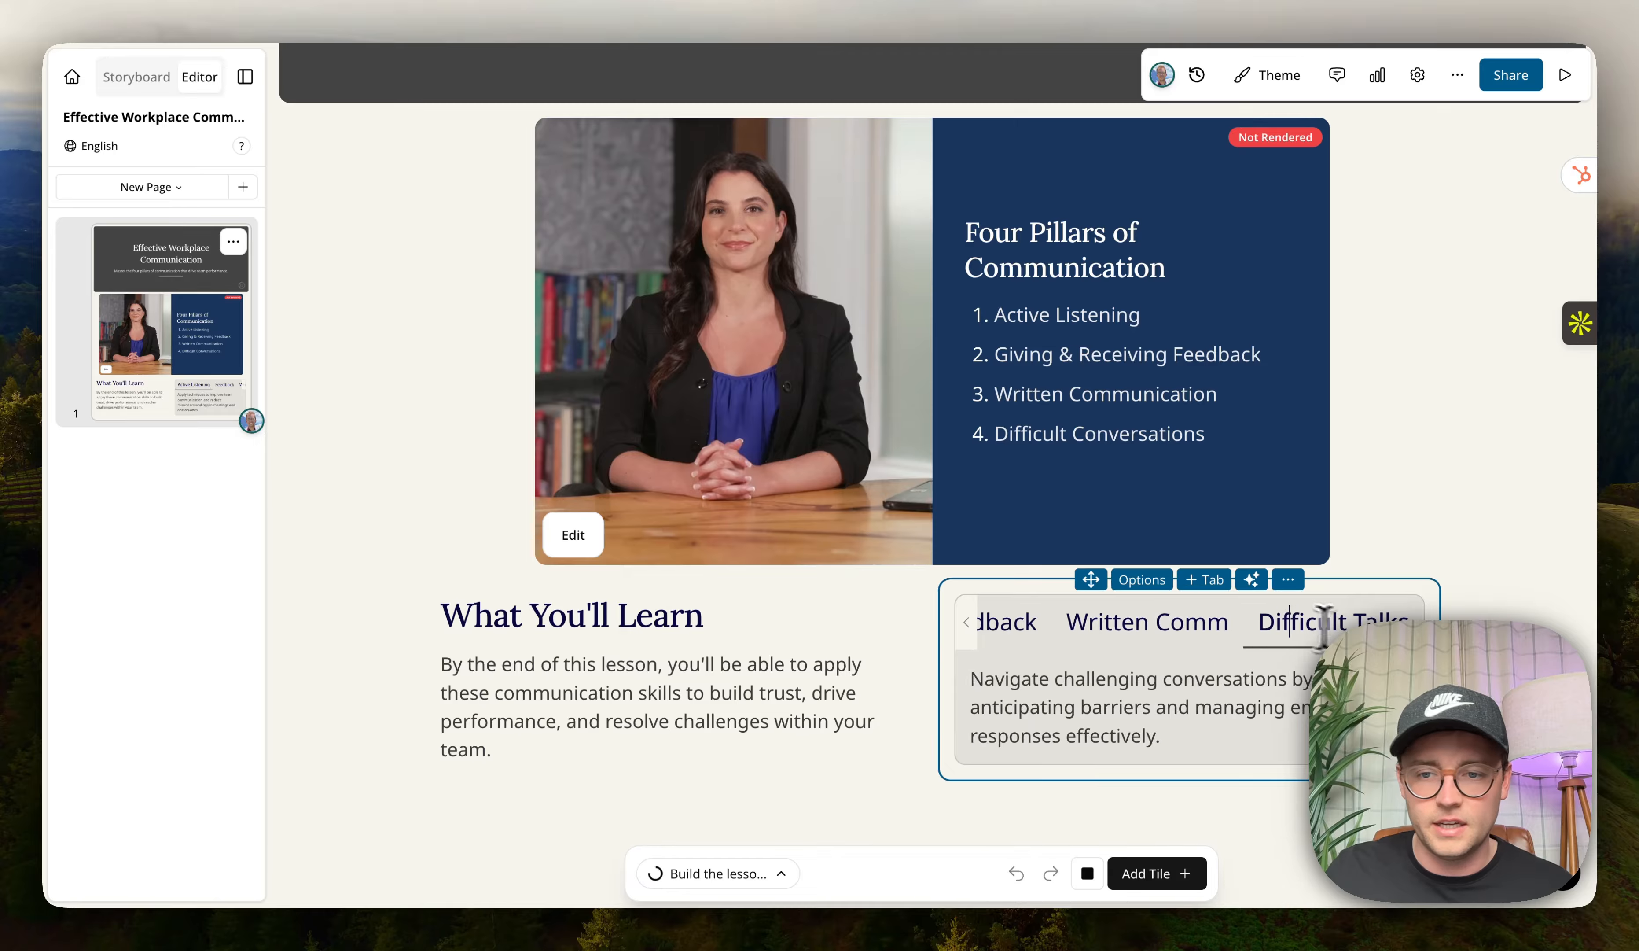
Widen the AI presenter video tile on the first page.
scroll(1123, 728, "up", 3)
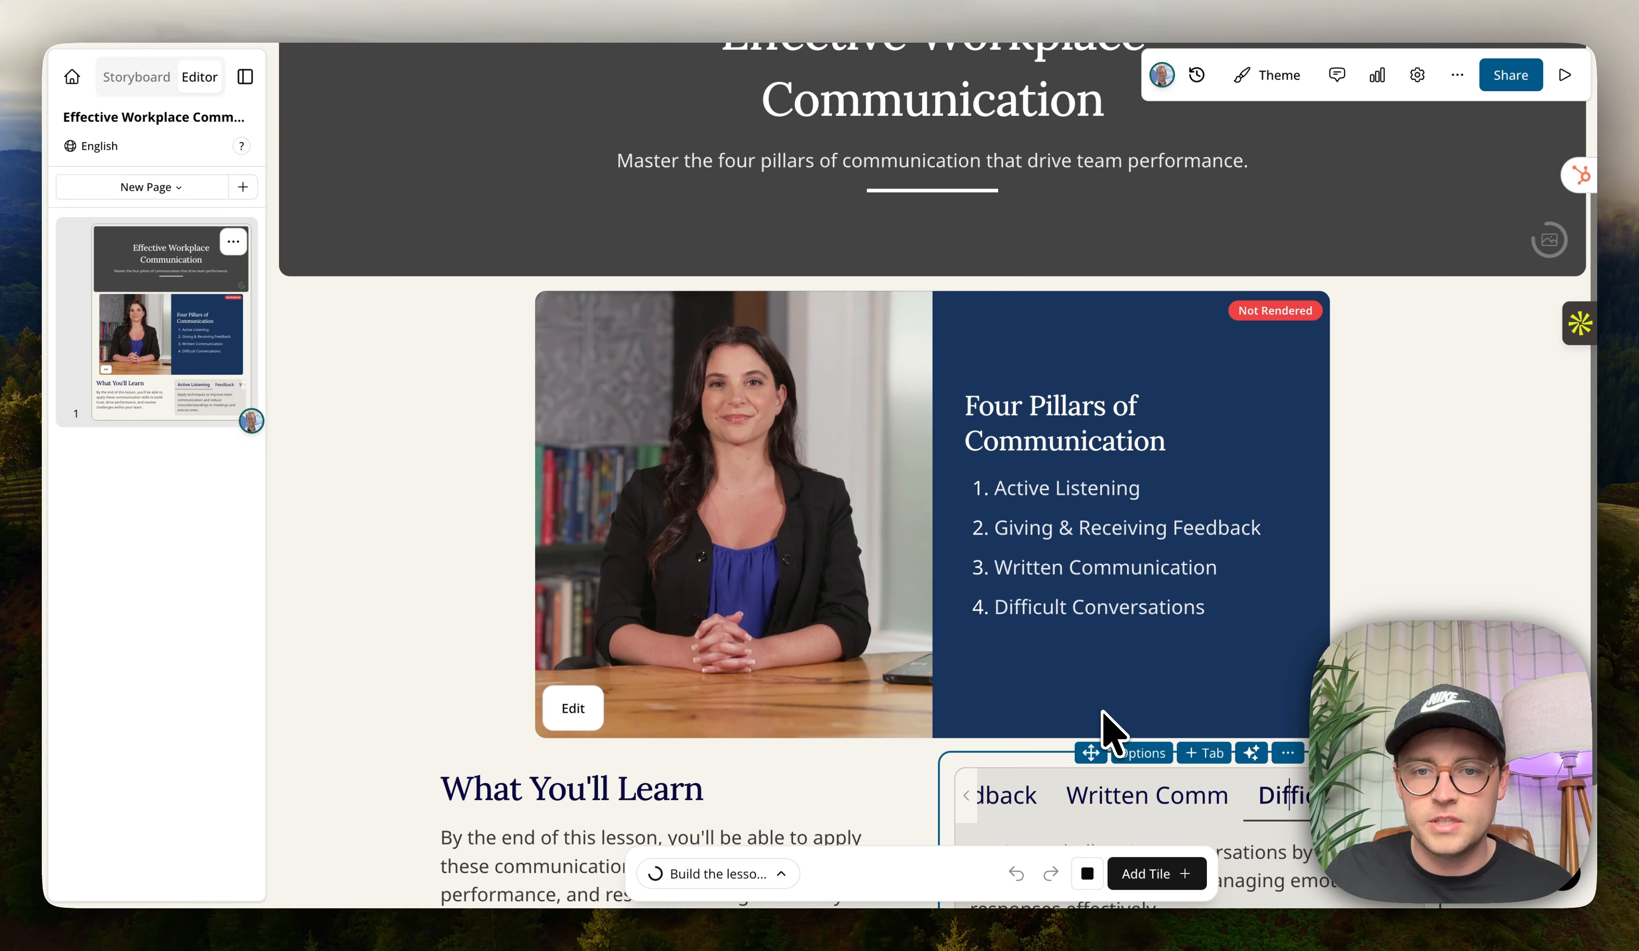
scroll(810, 392, "up", 3)
left_click(619, 235)
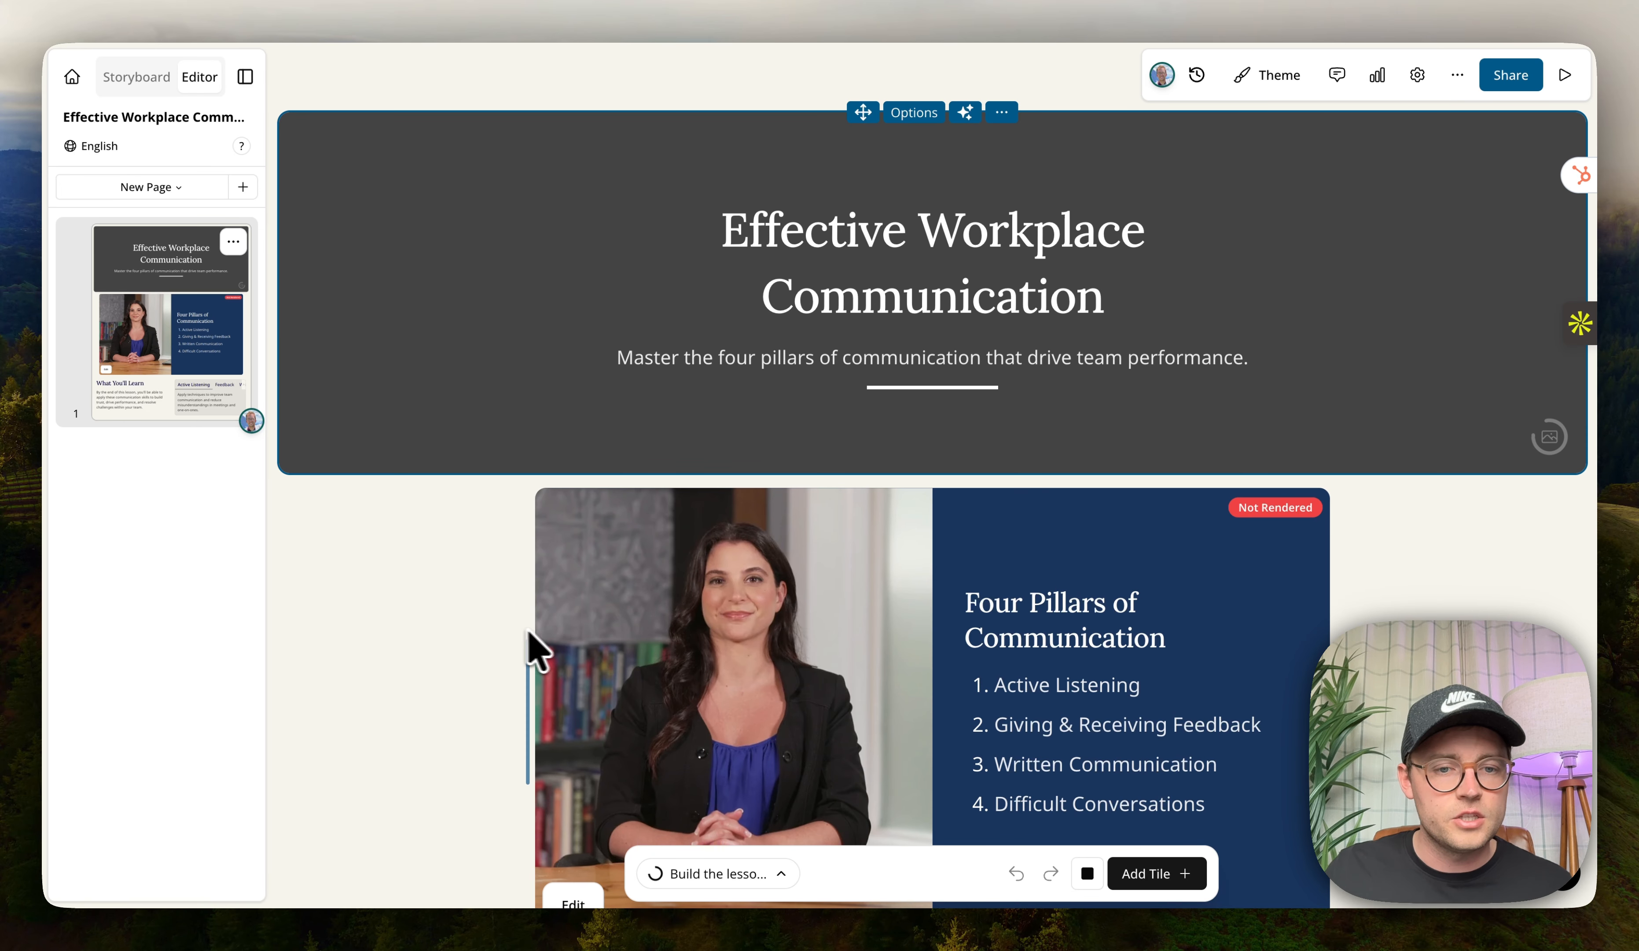
left_click_drag(534, 652, 426, 651)
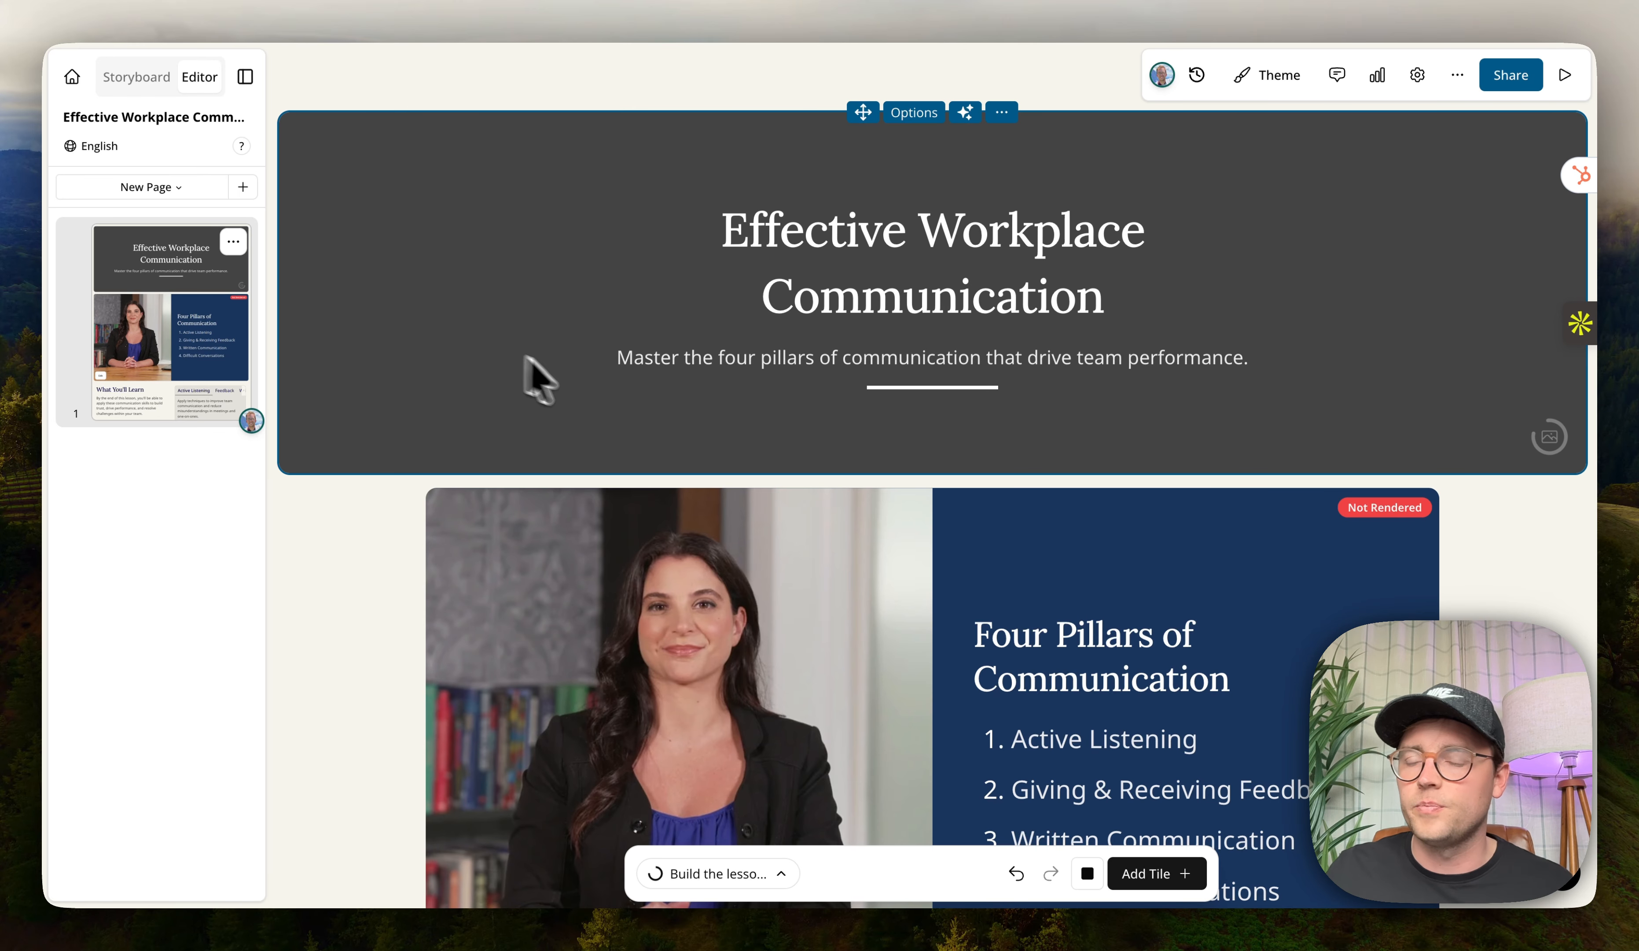
Rearrange the What You'll Learn section, widening the text tile and moving the tabs tile beneath it at full width.
scroll(562, 385, "down", 2)
scroll(609, 387, "down", 1)
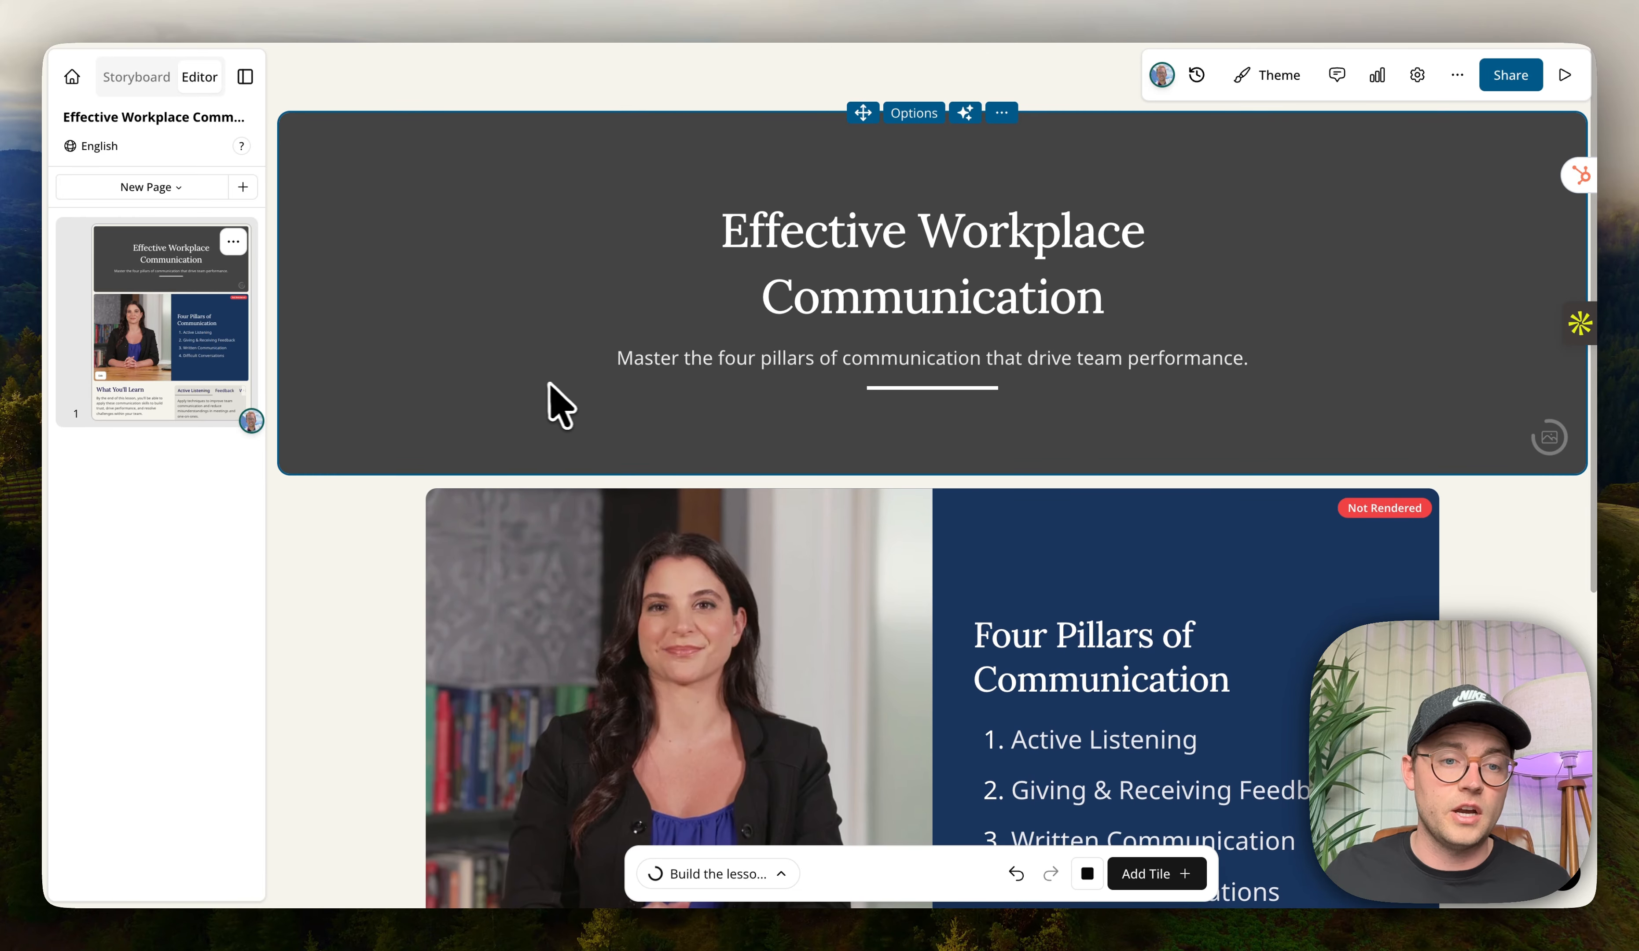
scroll(500, 486, "down", 10)
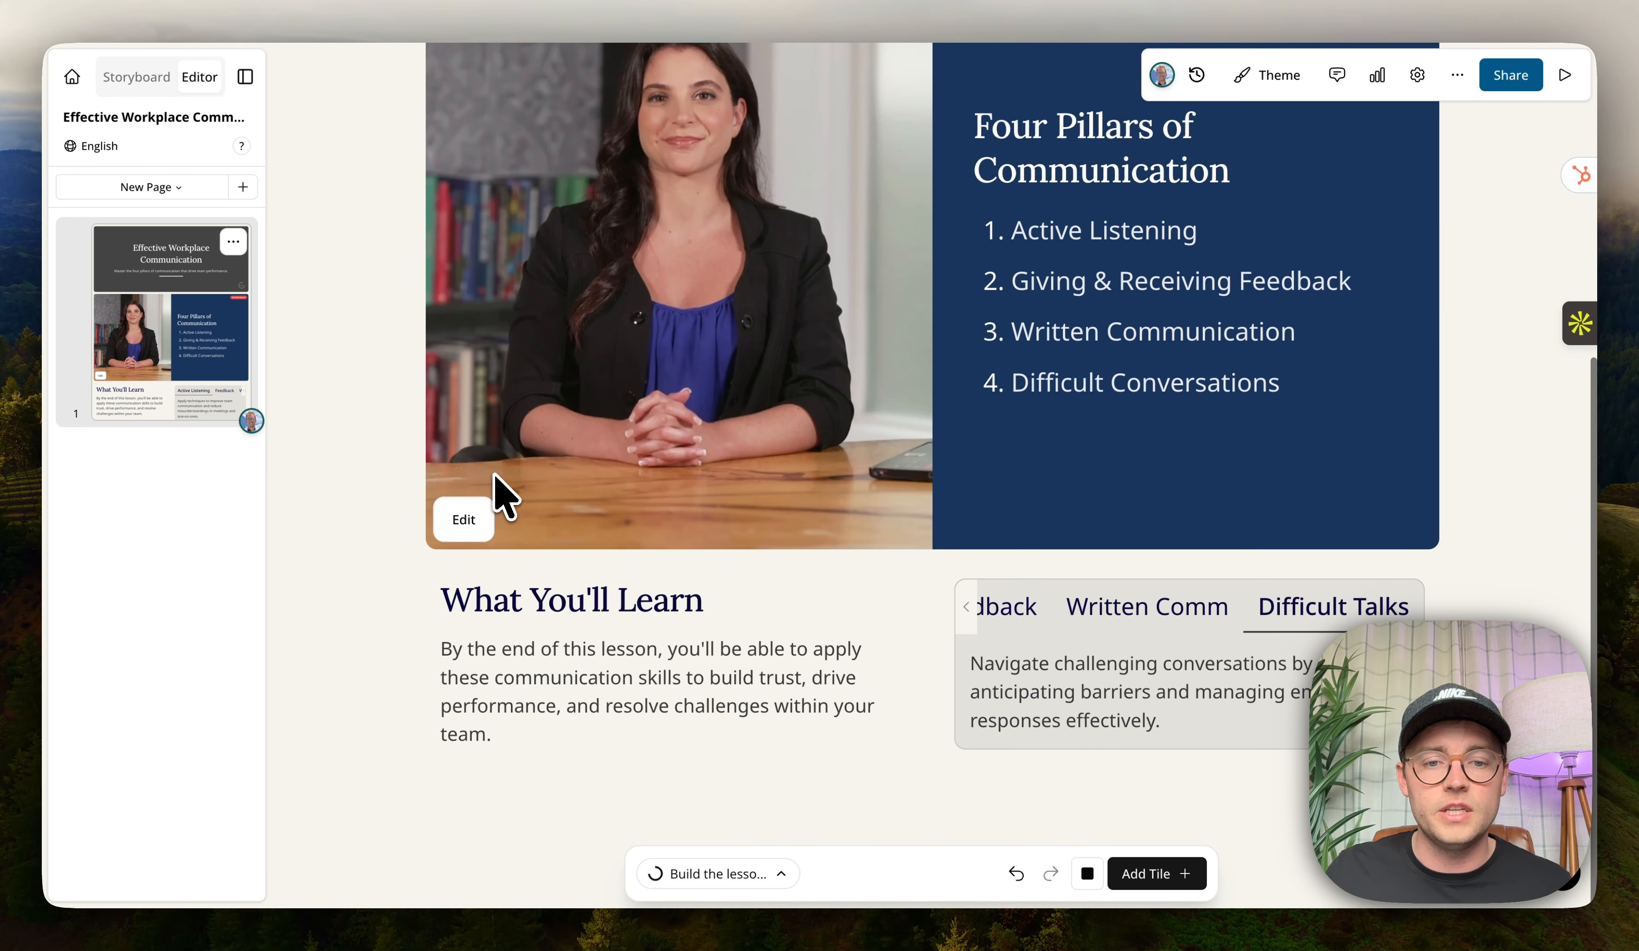
left_click(816, 615)
left_click(1022, 703)
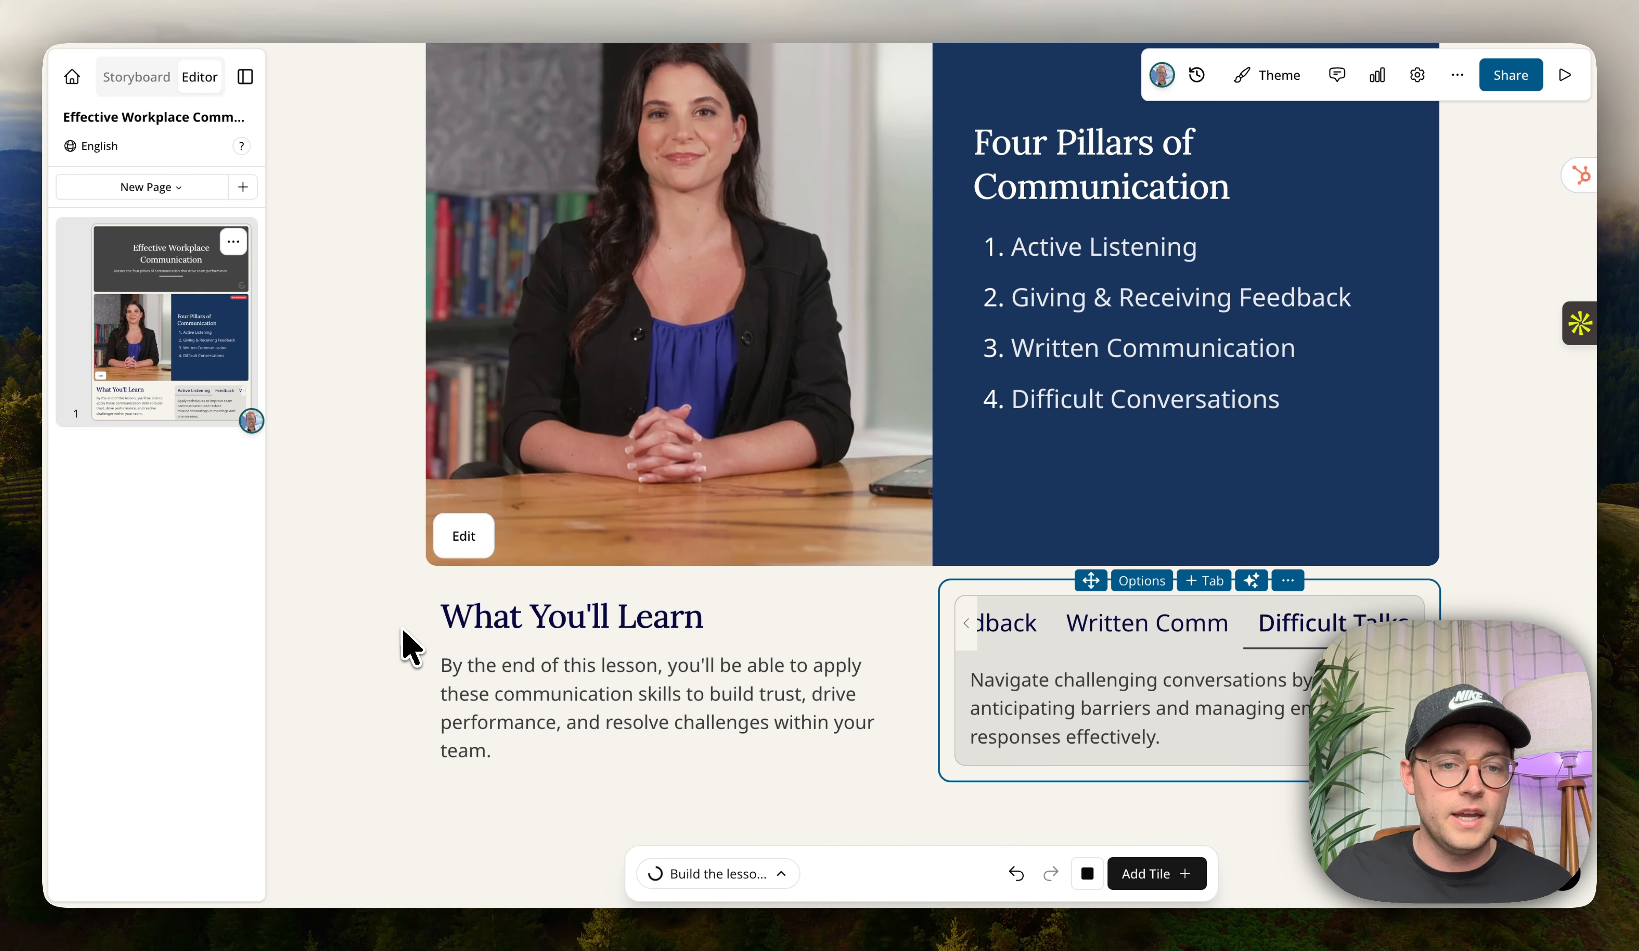
left_click_drag(409, 636, 238, 644)
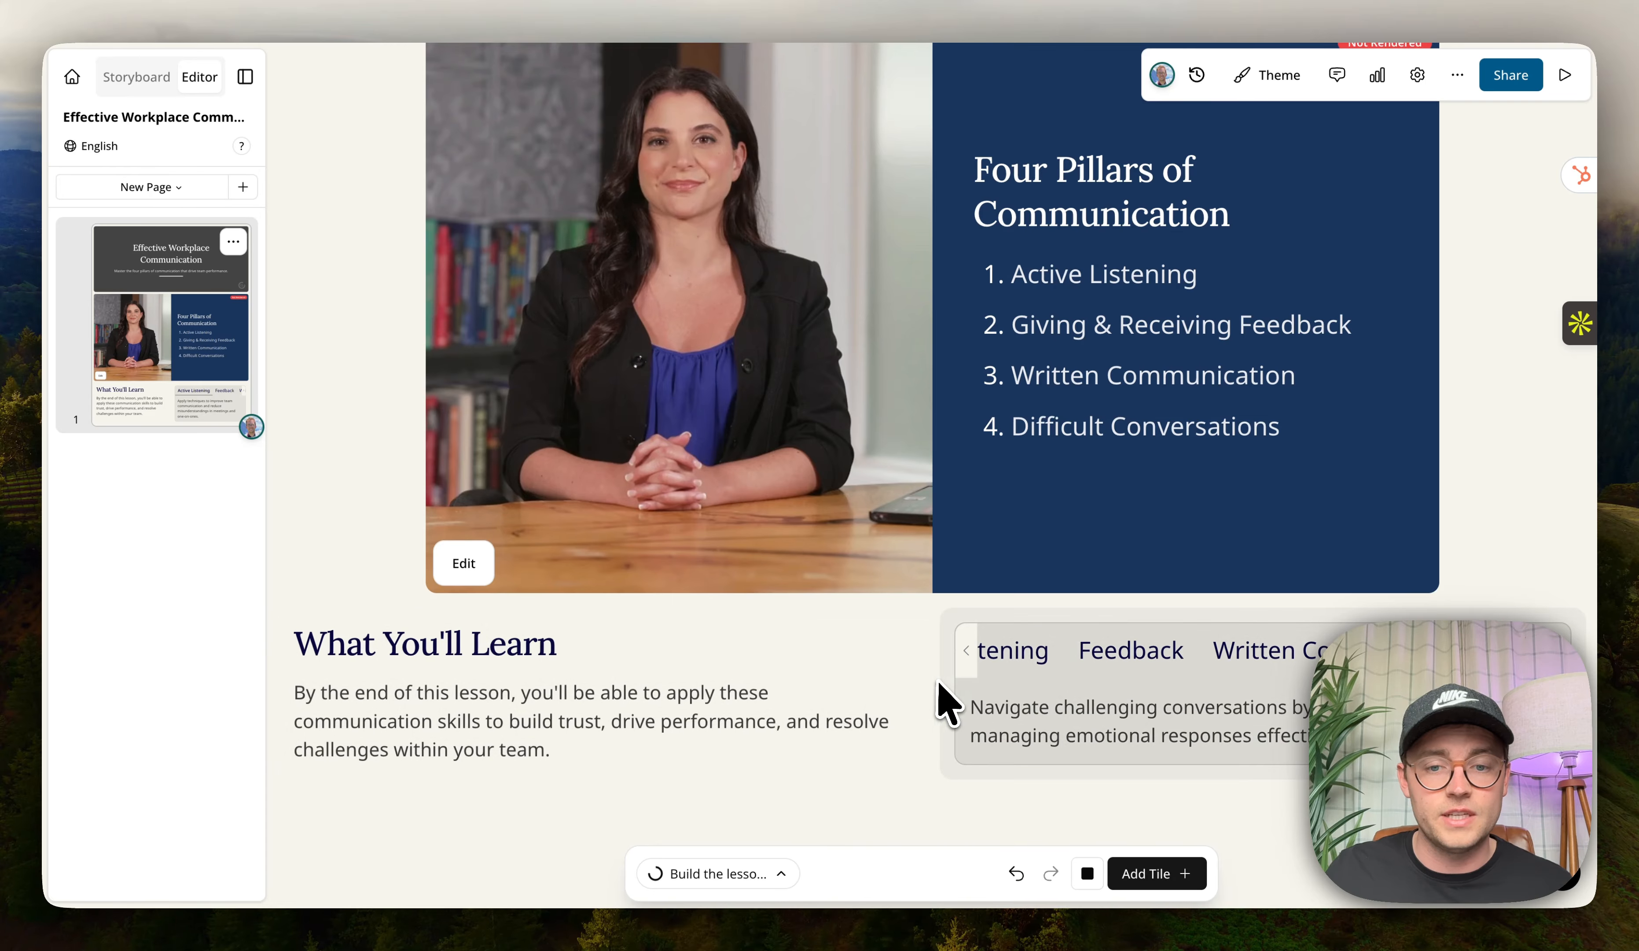
left_click_drag(933, 683, 629, 658)
left_click_drag(914, 648, 1136, 679)
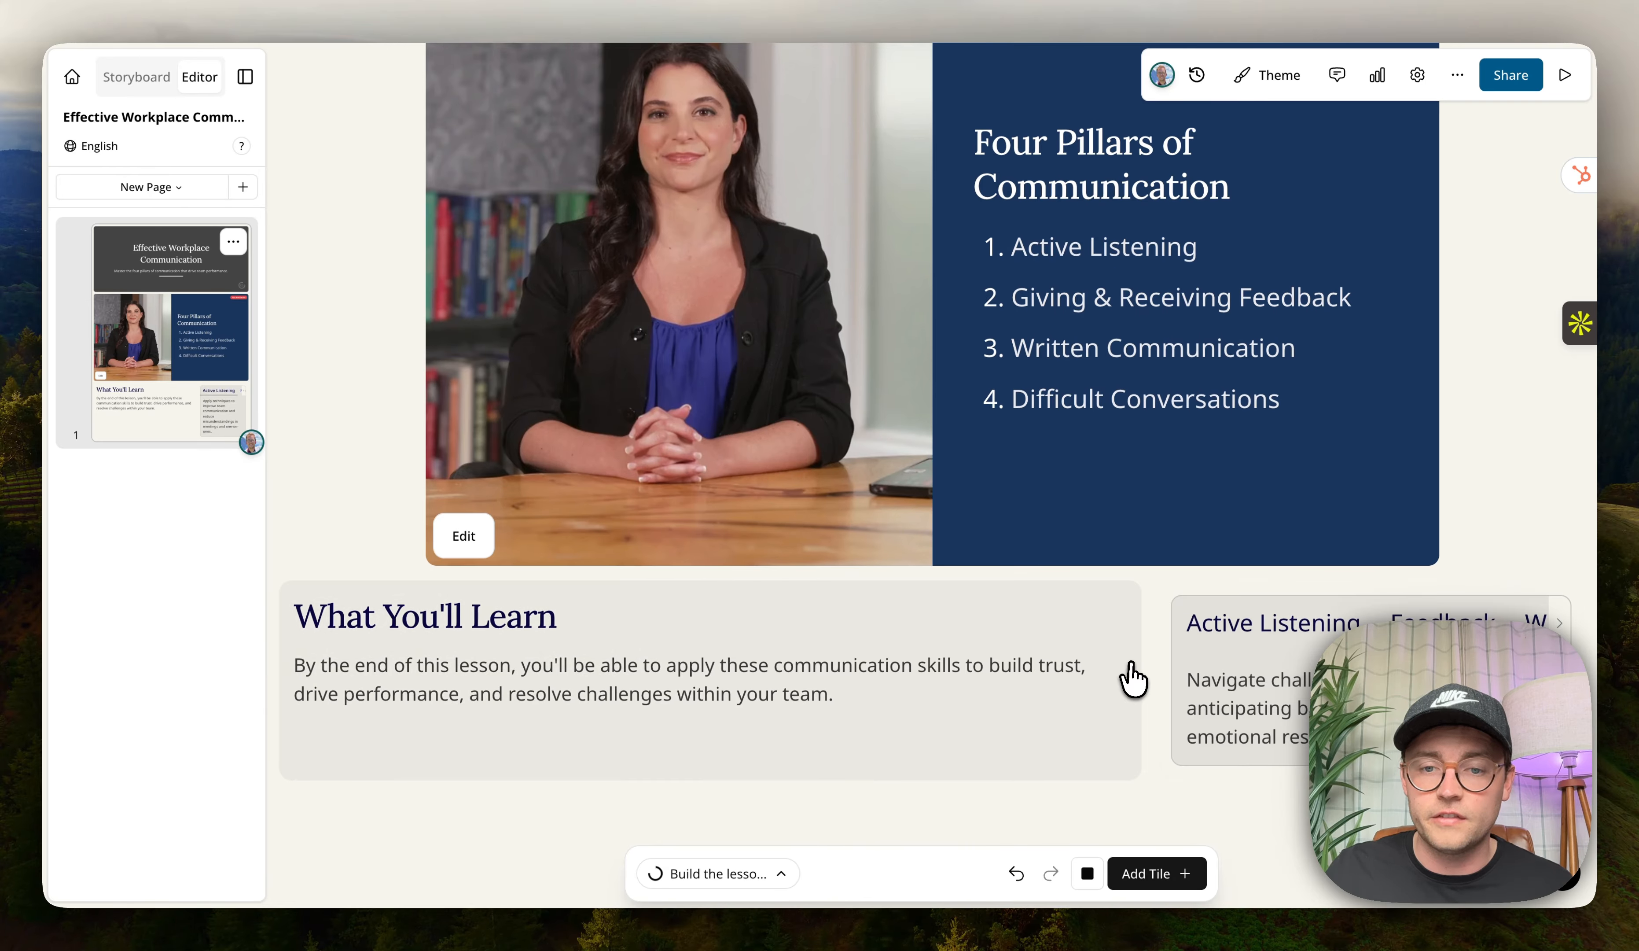
left_click_drag(1261, 604, 694, 604)
left_click_drag(532, 691, 355, 718)
Reduce the title banner's height while keeping it at full page width.
scroll(653, 552, "up", 3)
scroll(660, 572, "up", 5)
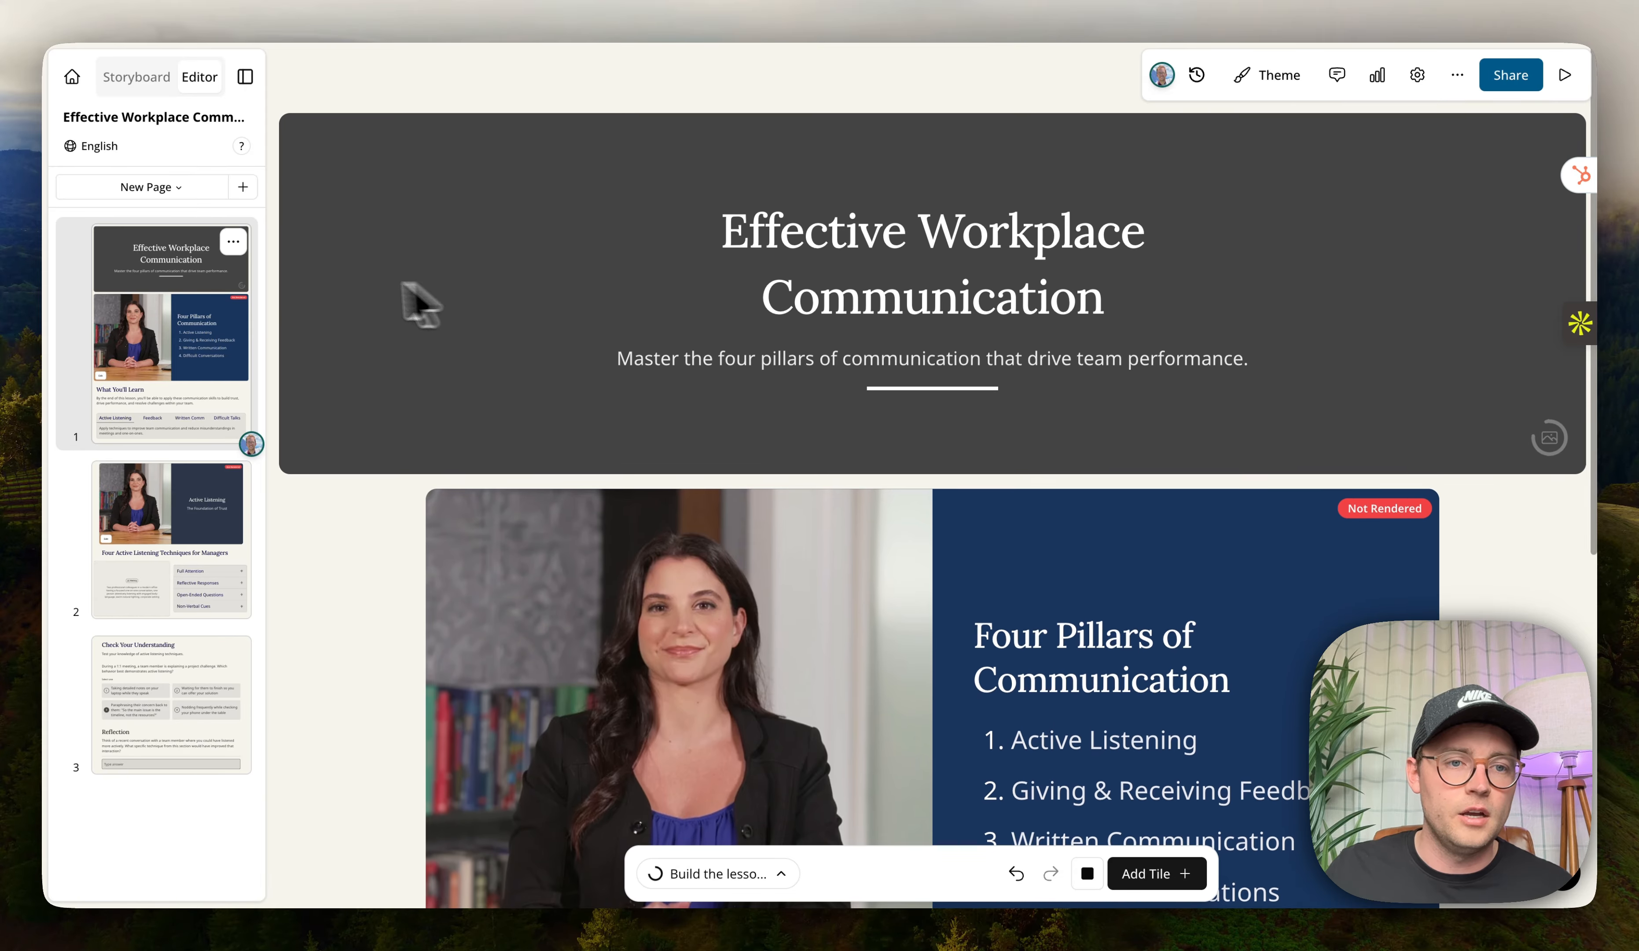
left_click_drag(280, 323, 532, 323)
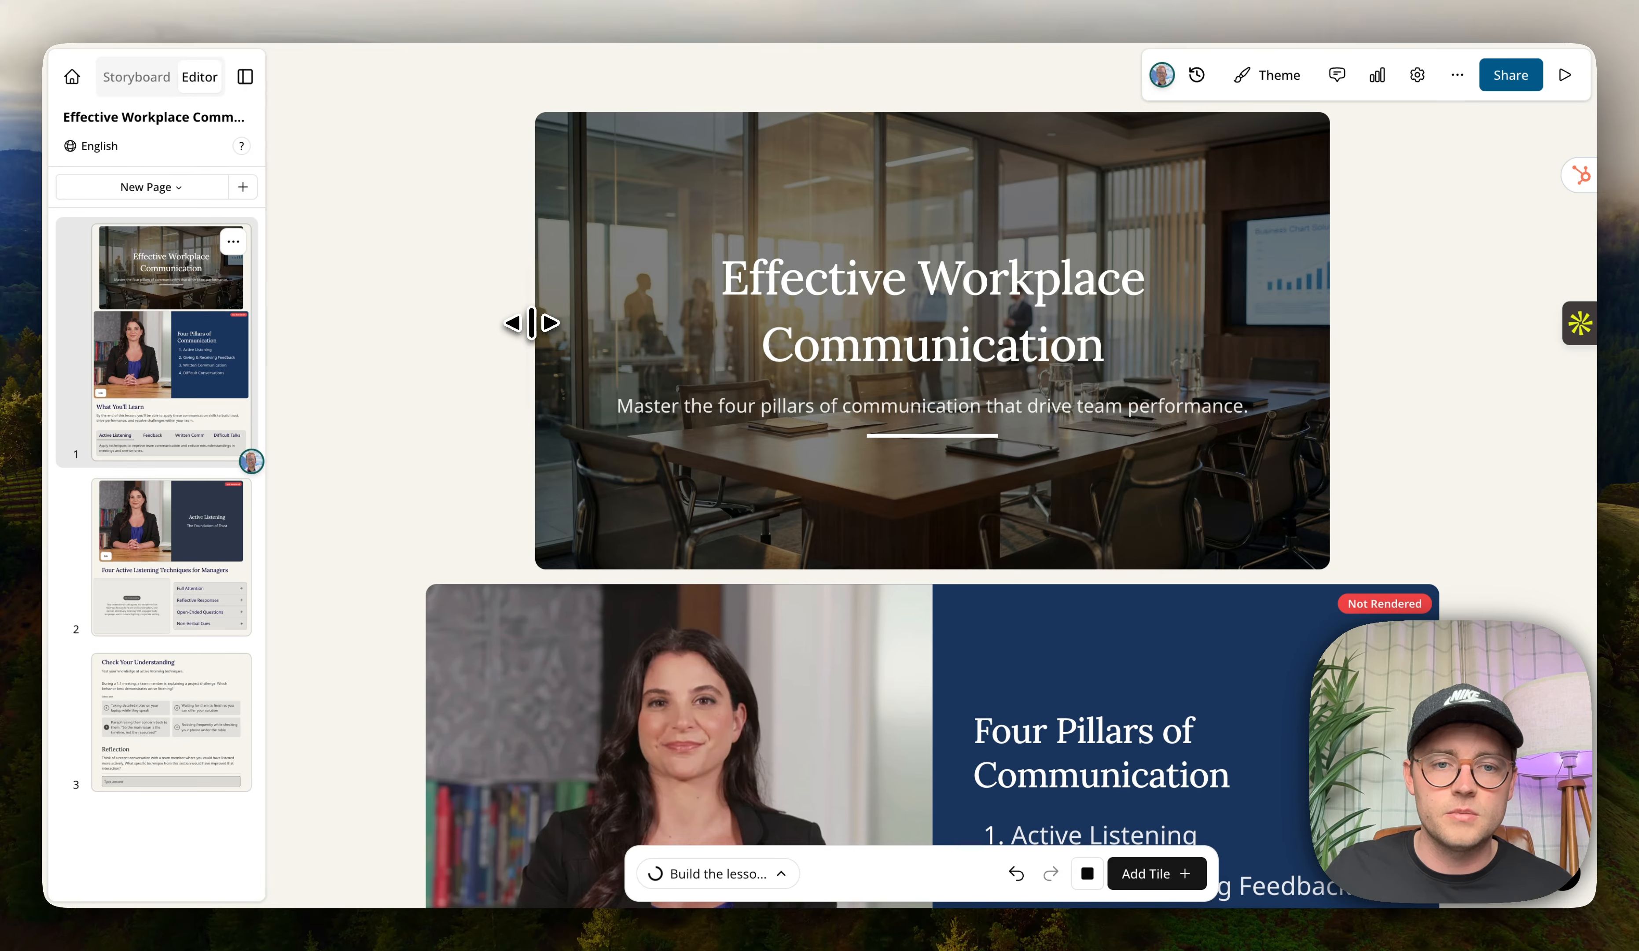
left_click_drag(821, 574, 840, 405)
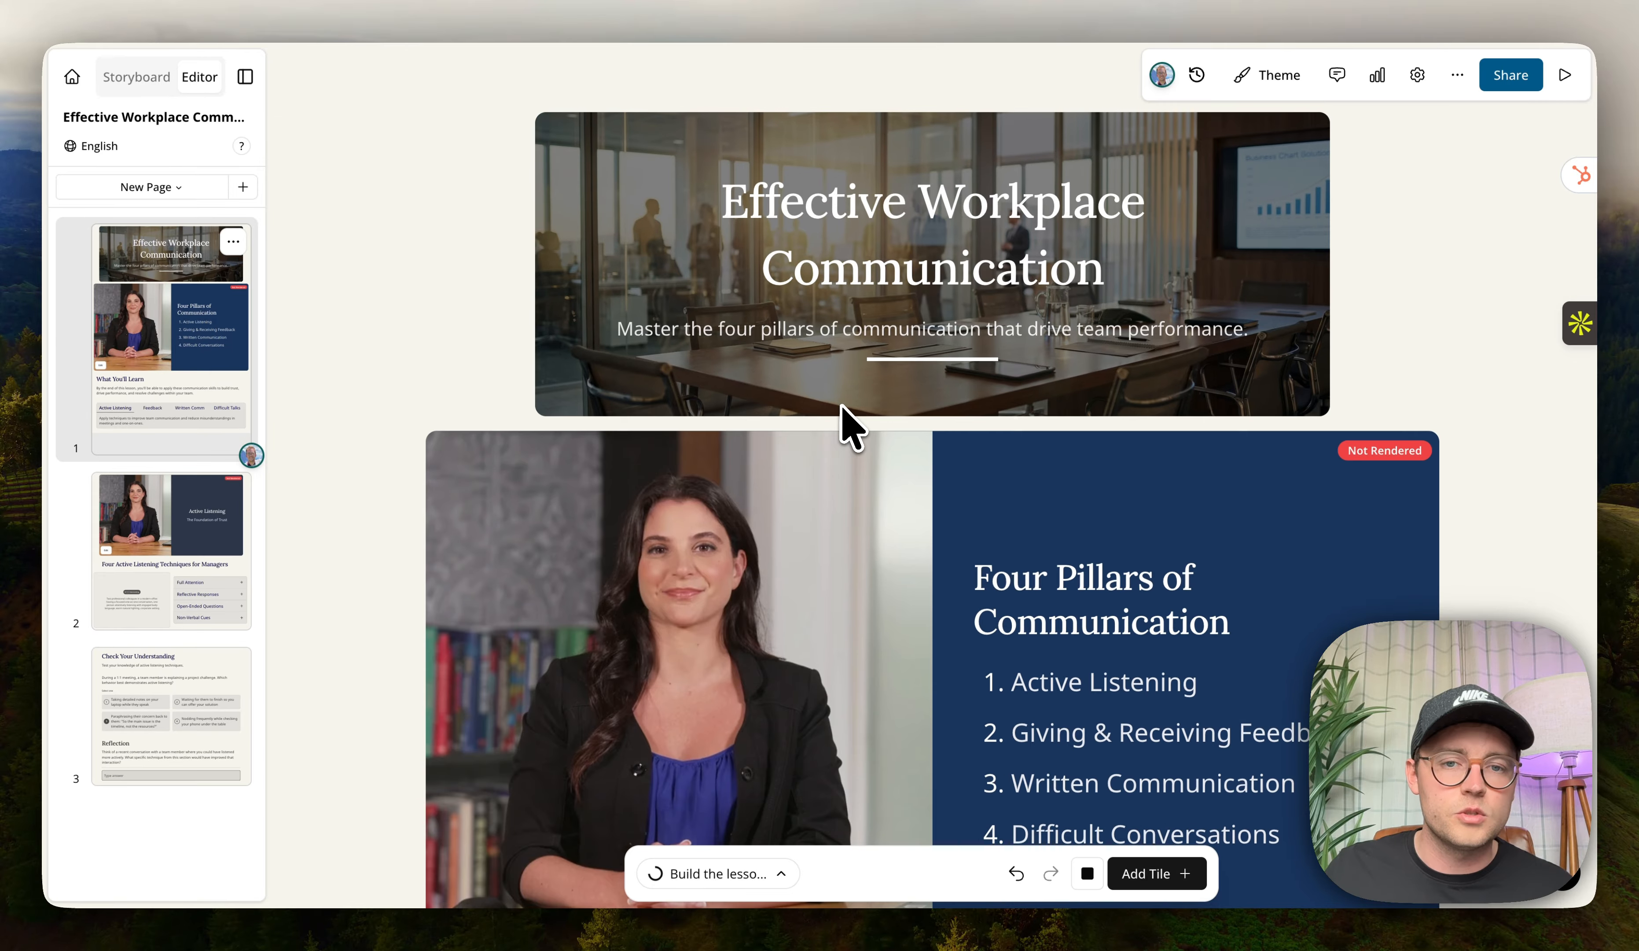
left_click_drag(527, 259, 277, 254)
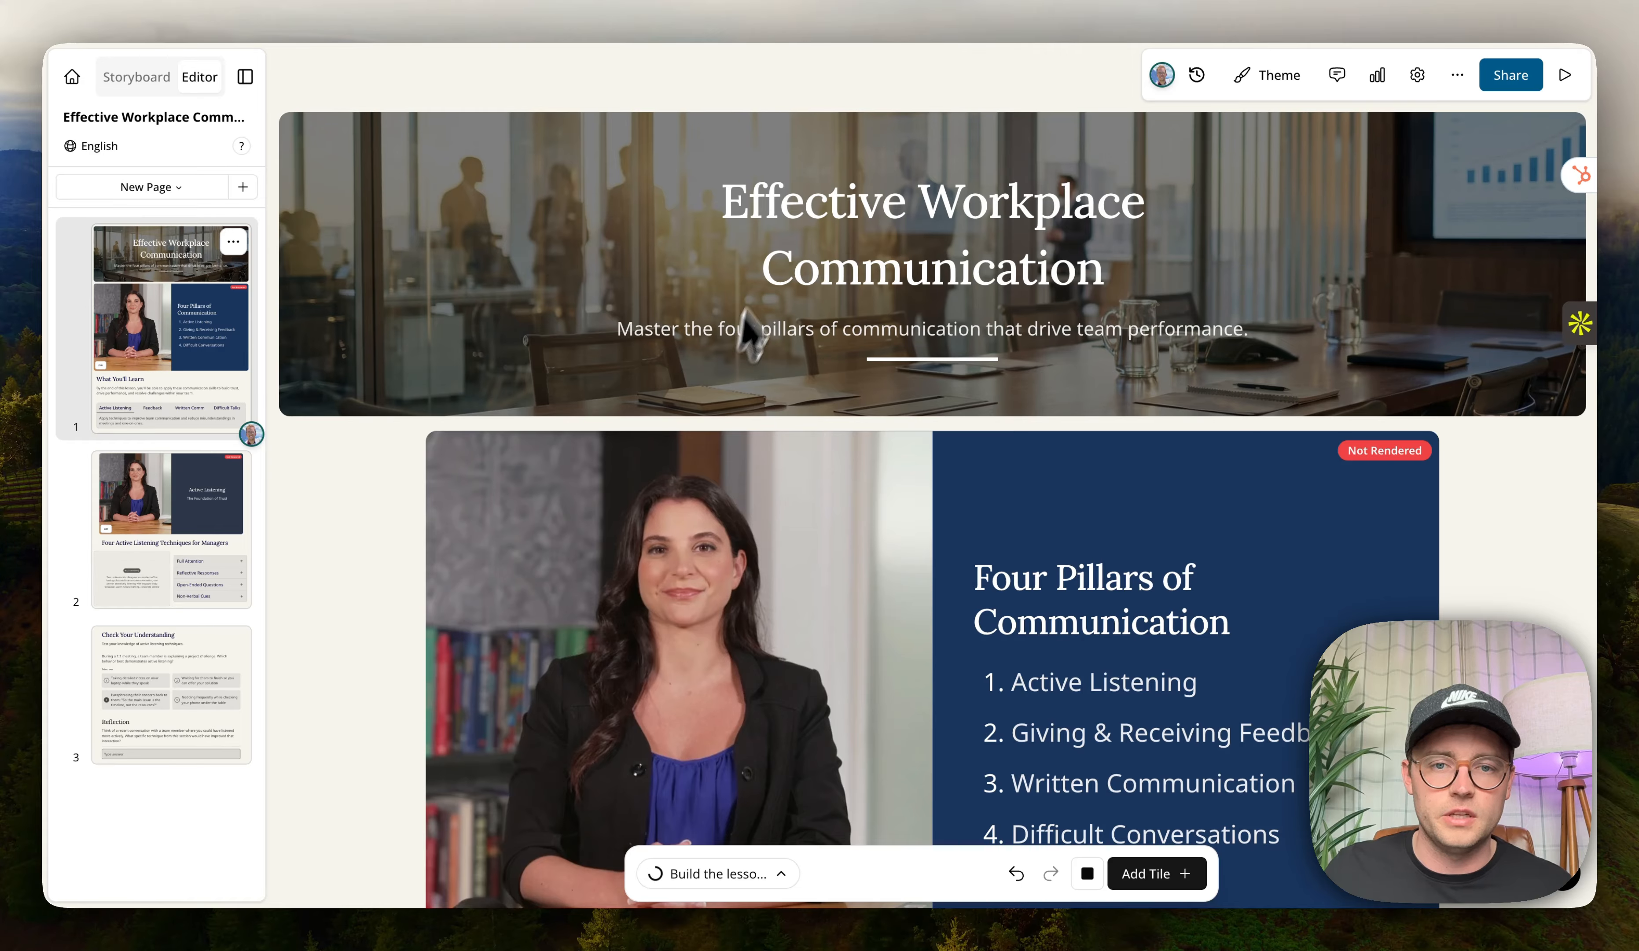
Open the title banner's options to review its alignment, text style and background settings.
triple_click(904, 255)
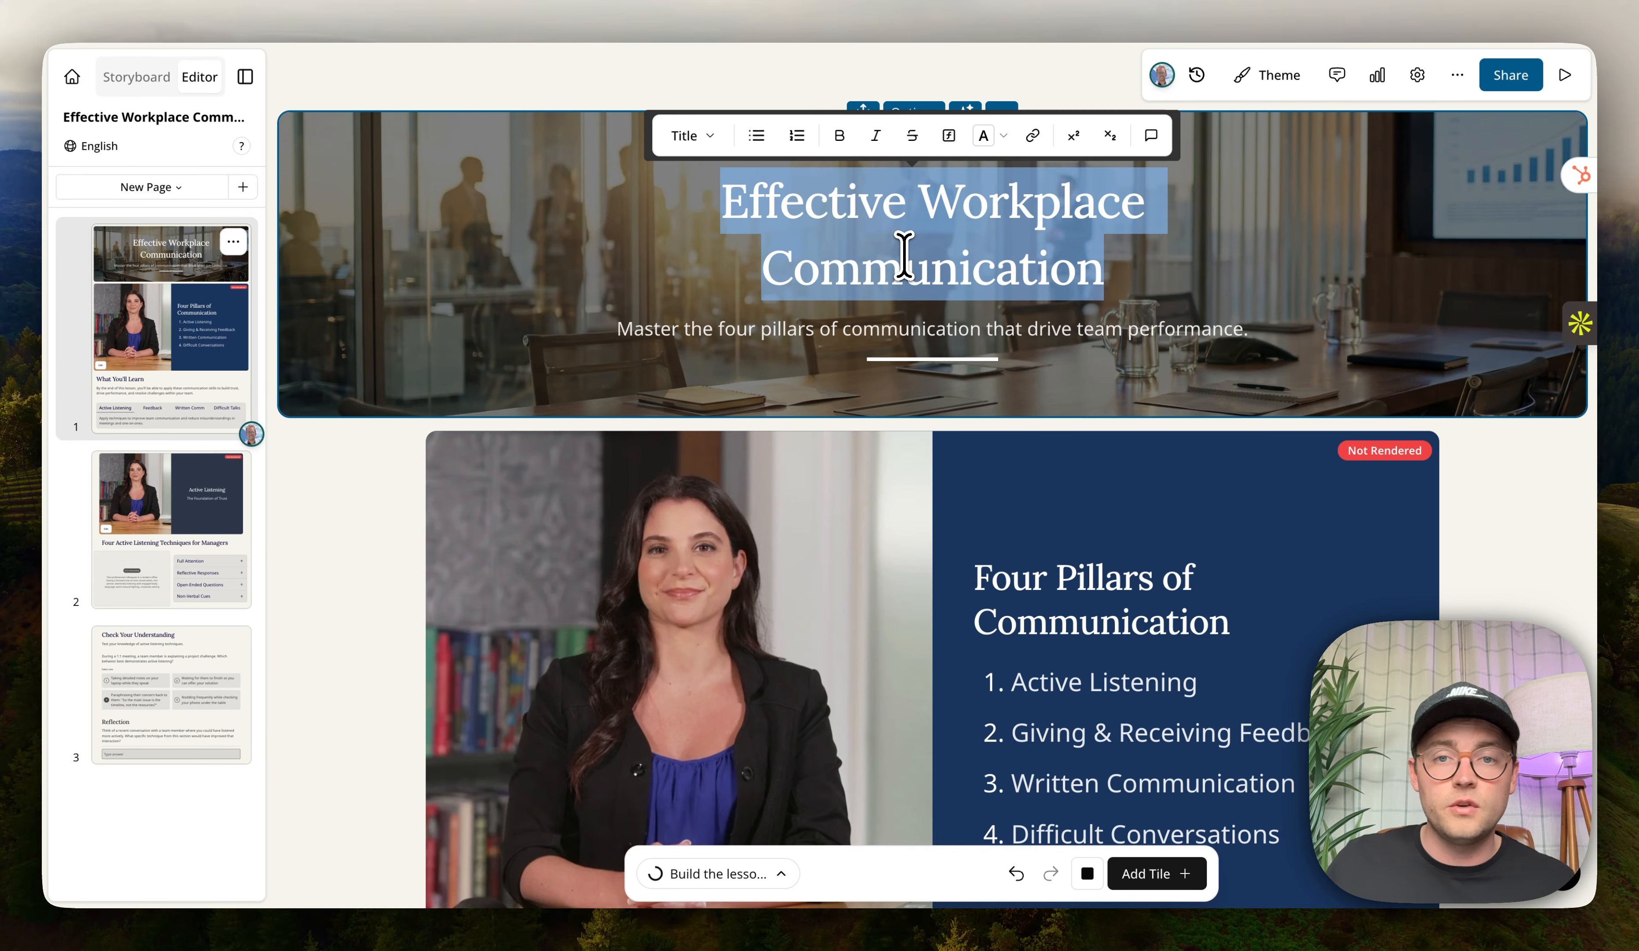
left_click(959, 297)
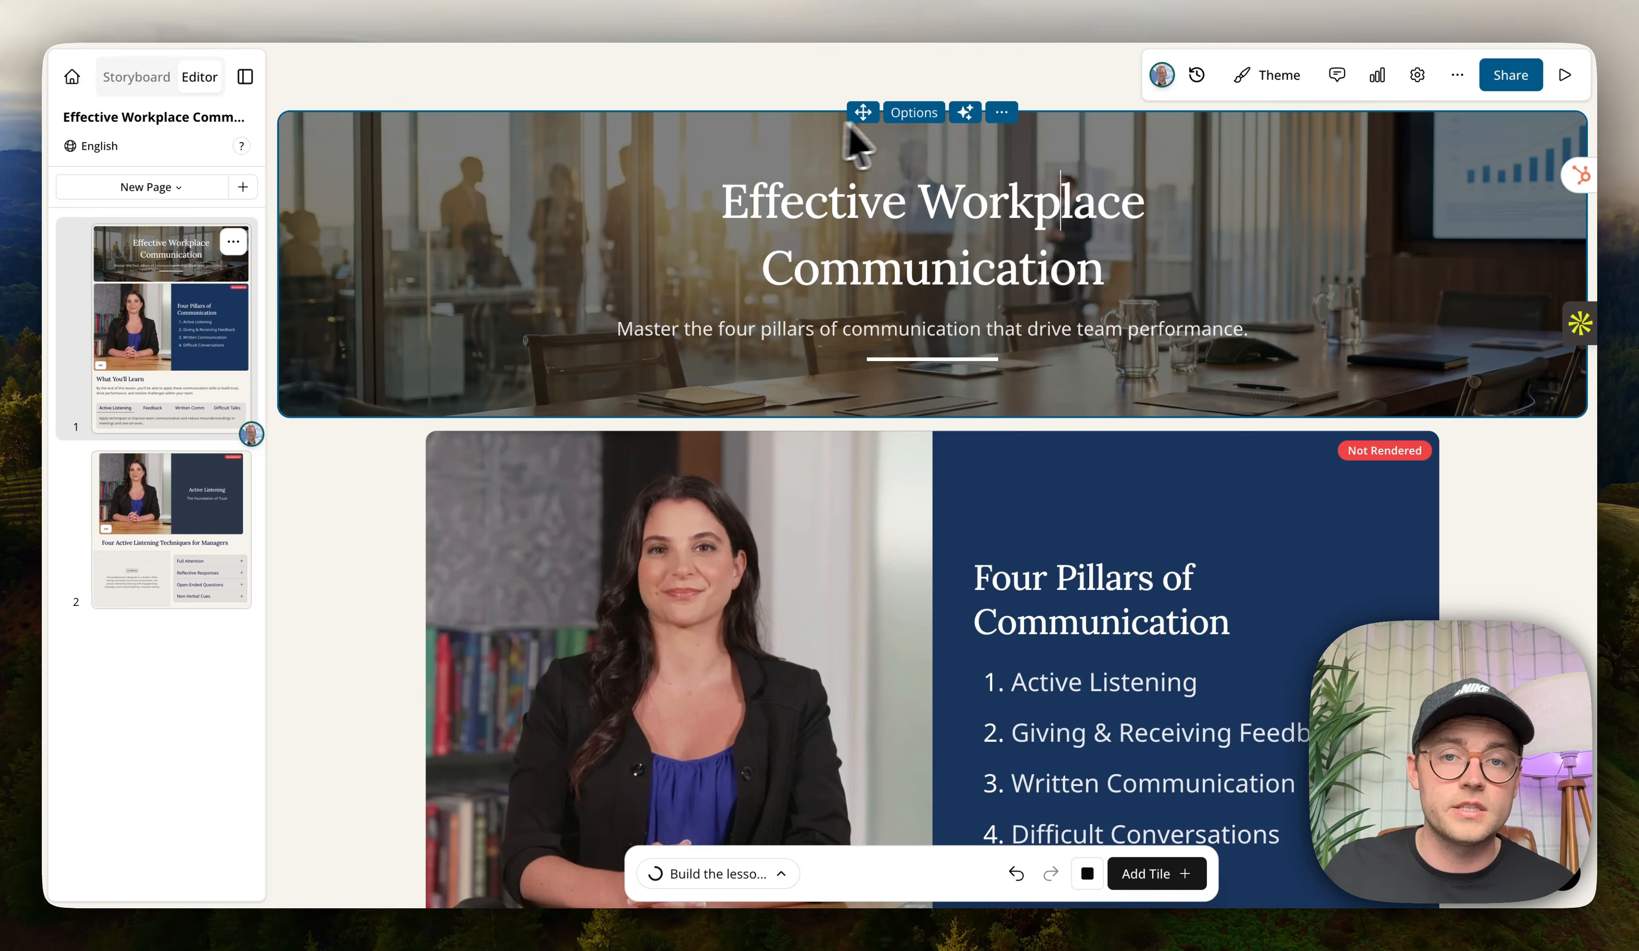
left_click(913, 116)
left_click_drag(1476, 281, 1189, 226)
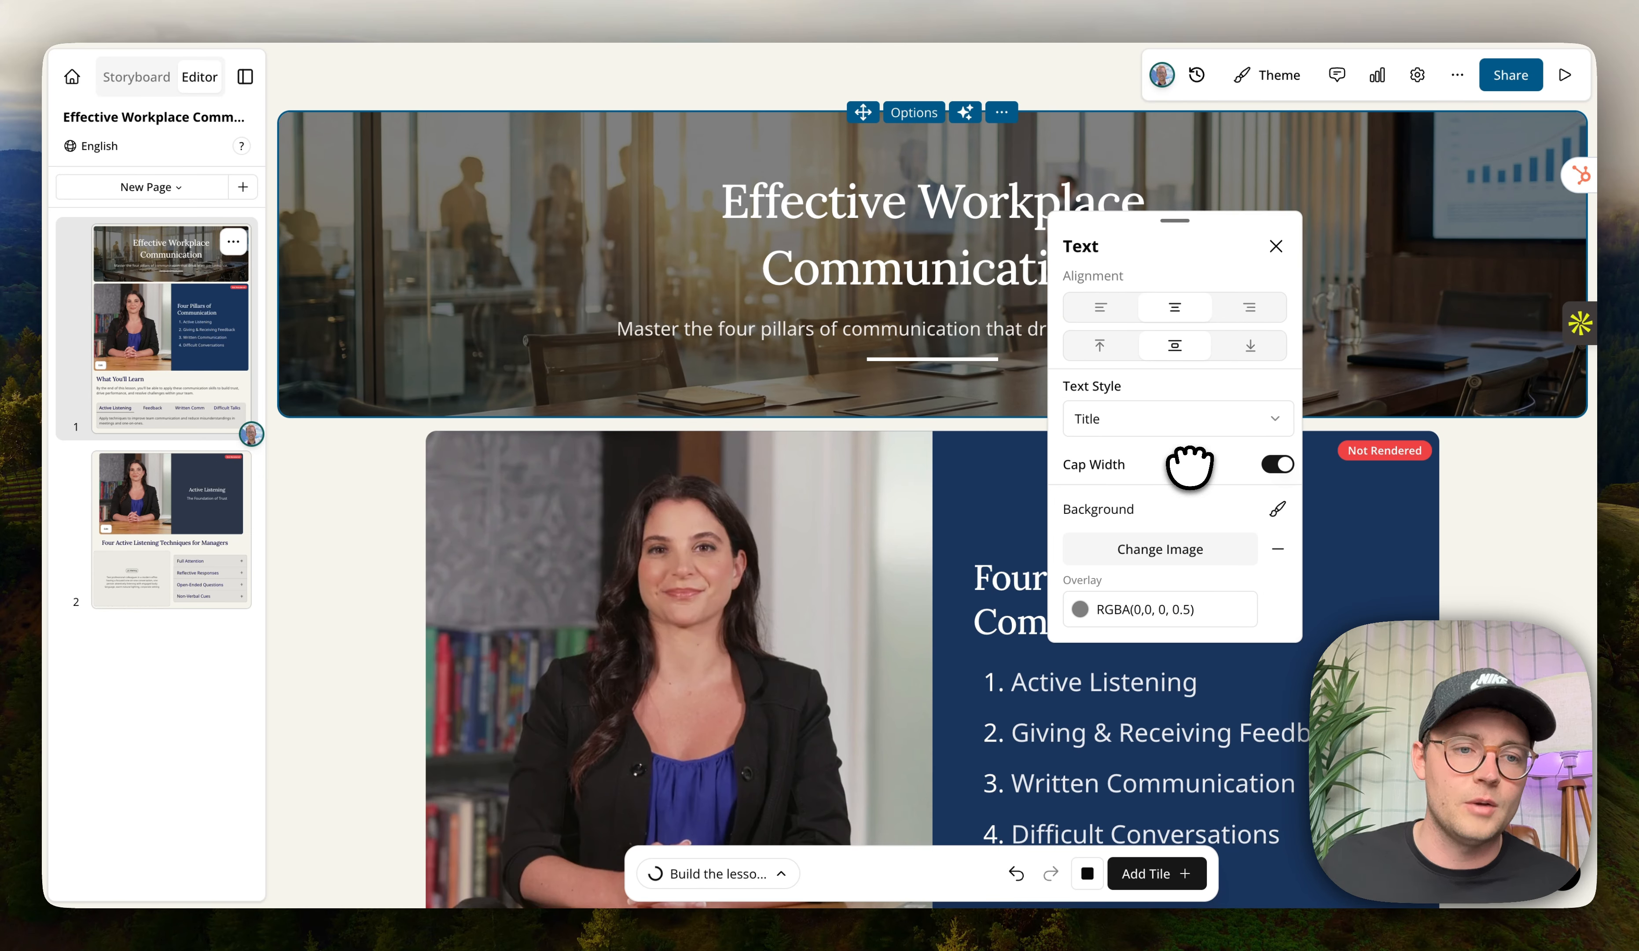
left_click(1481, 595)
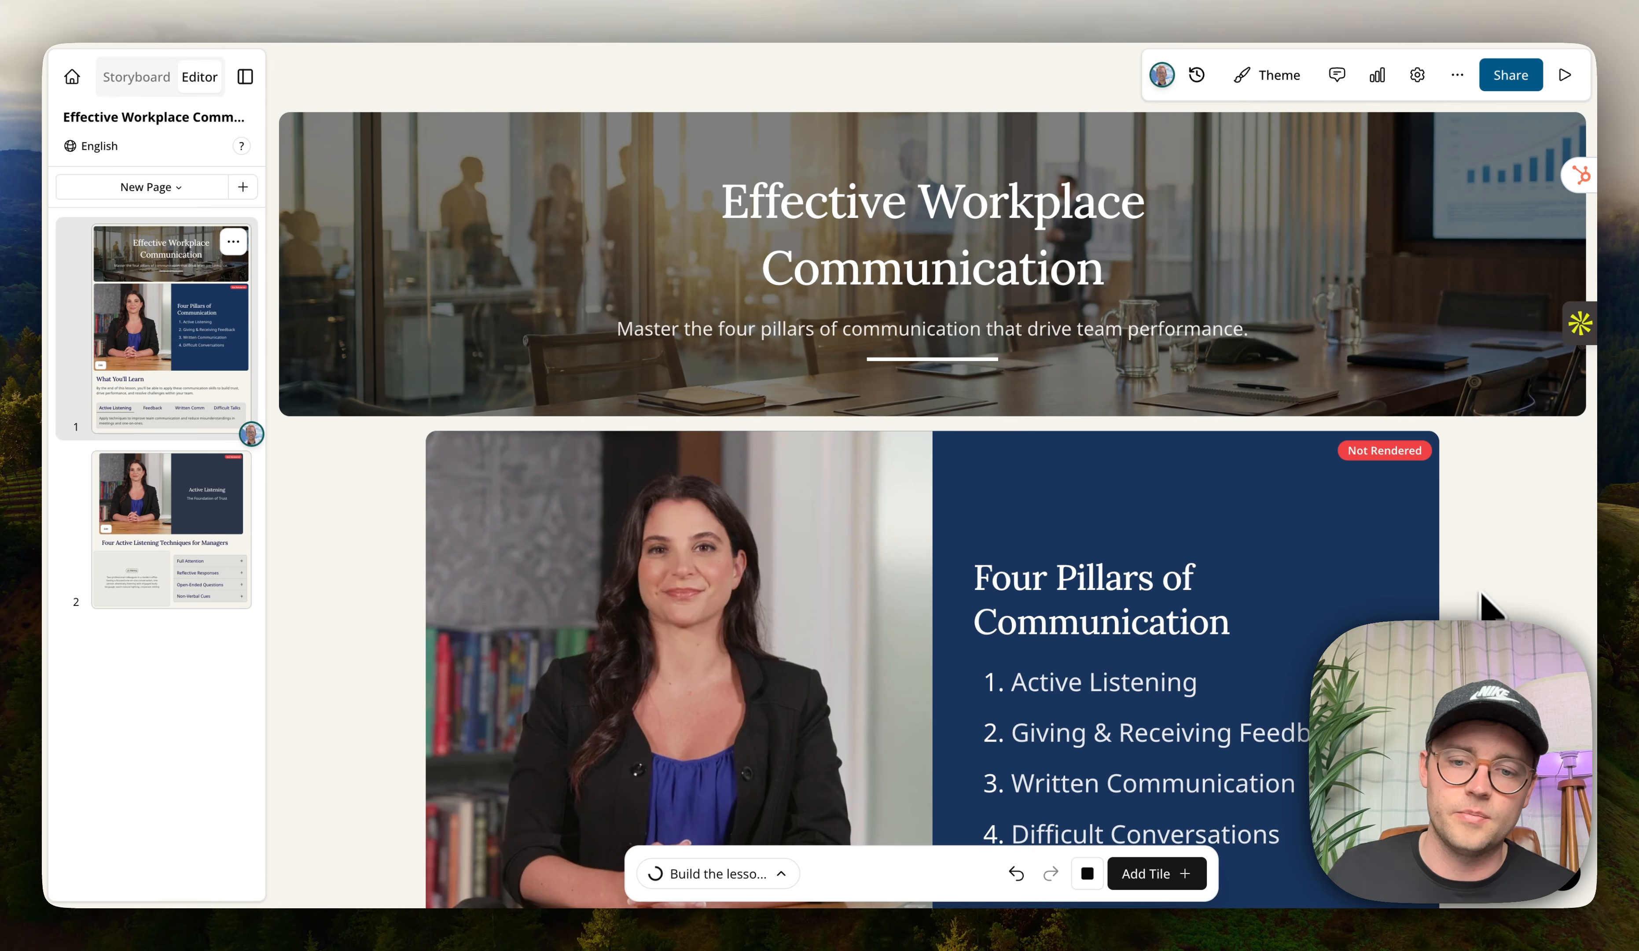
Check the agent's to-do list for its building progress.
left_click(882, 879)
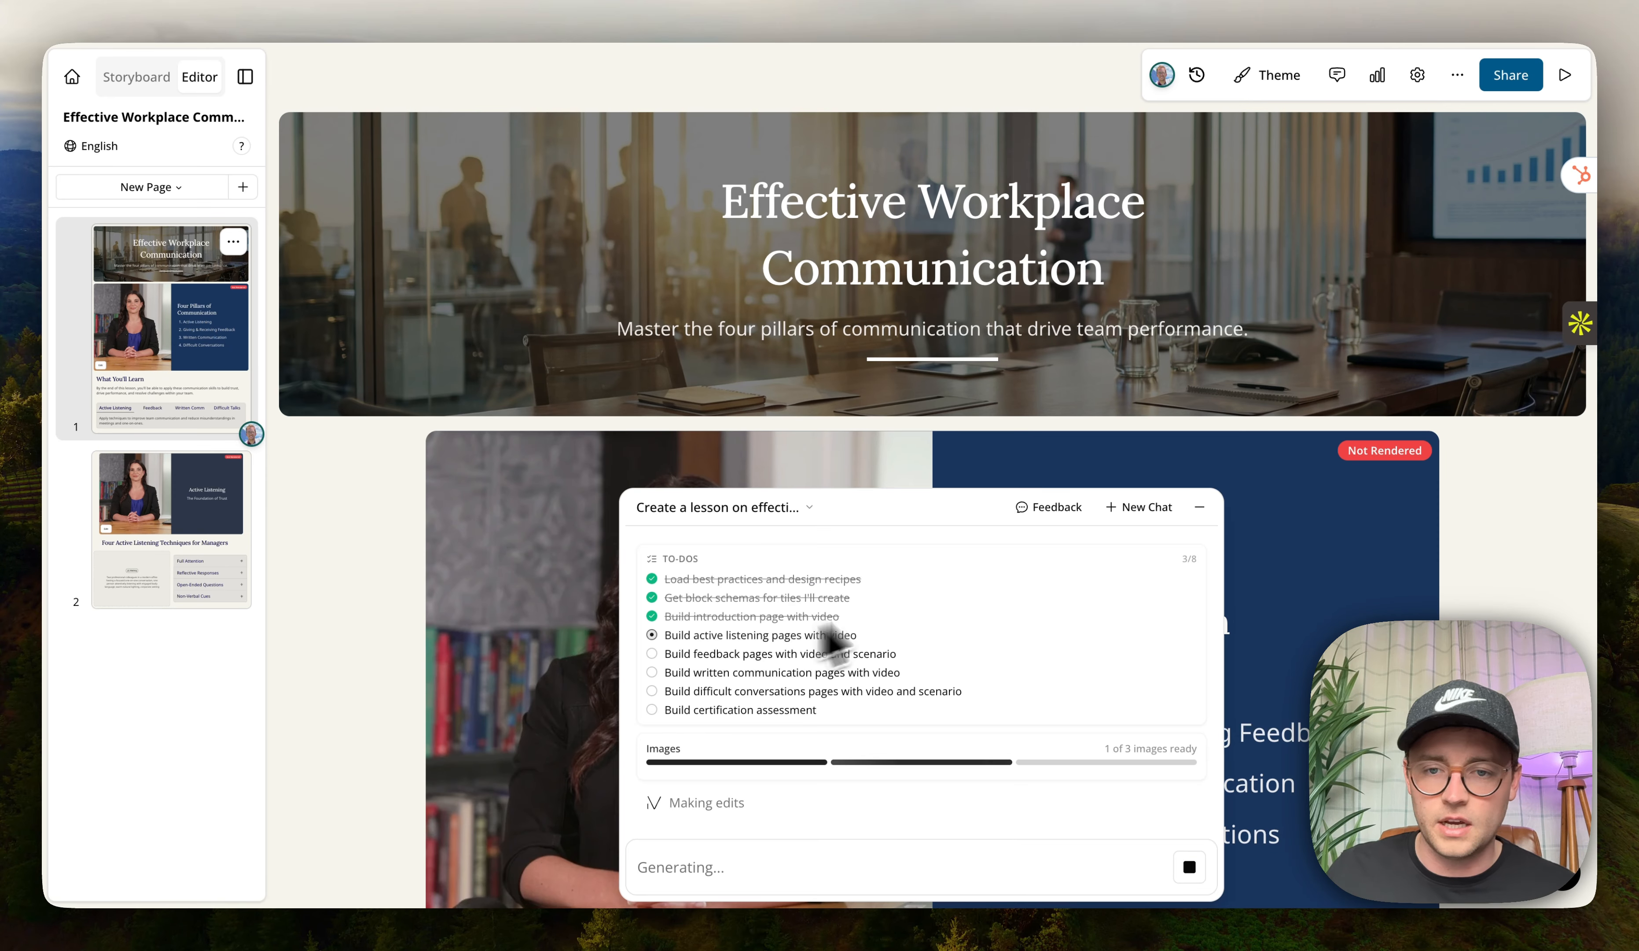
left_click(1201, 508)
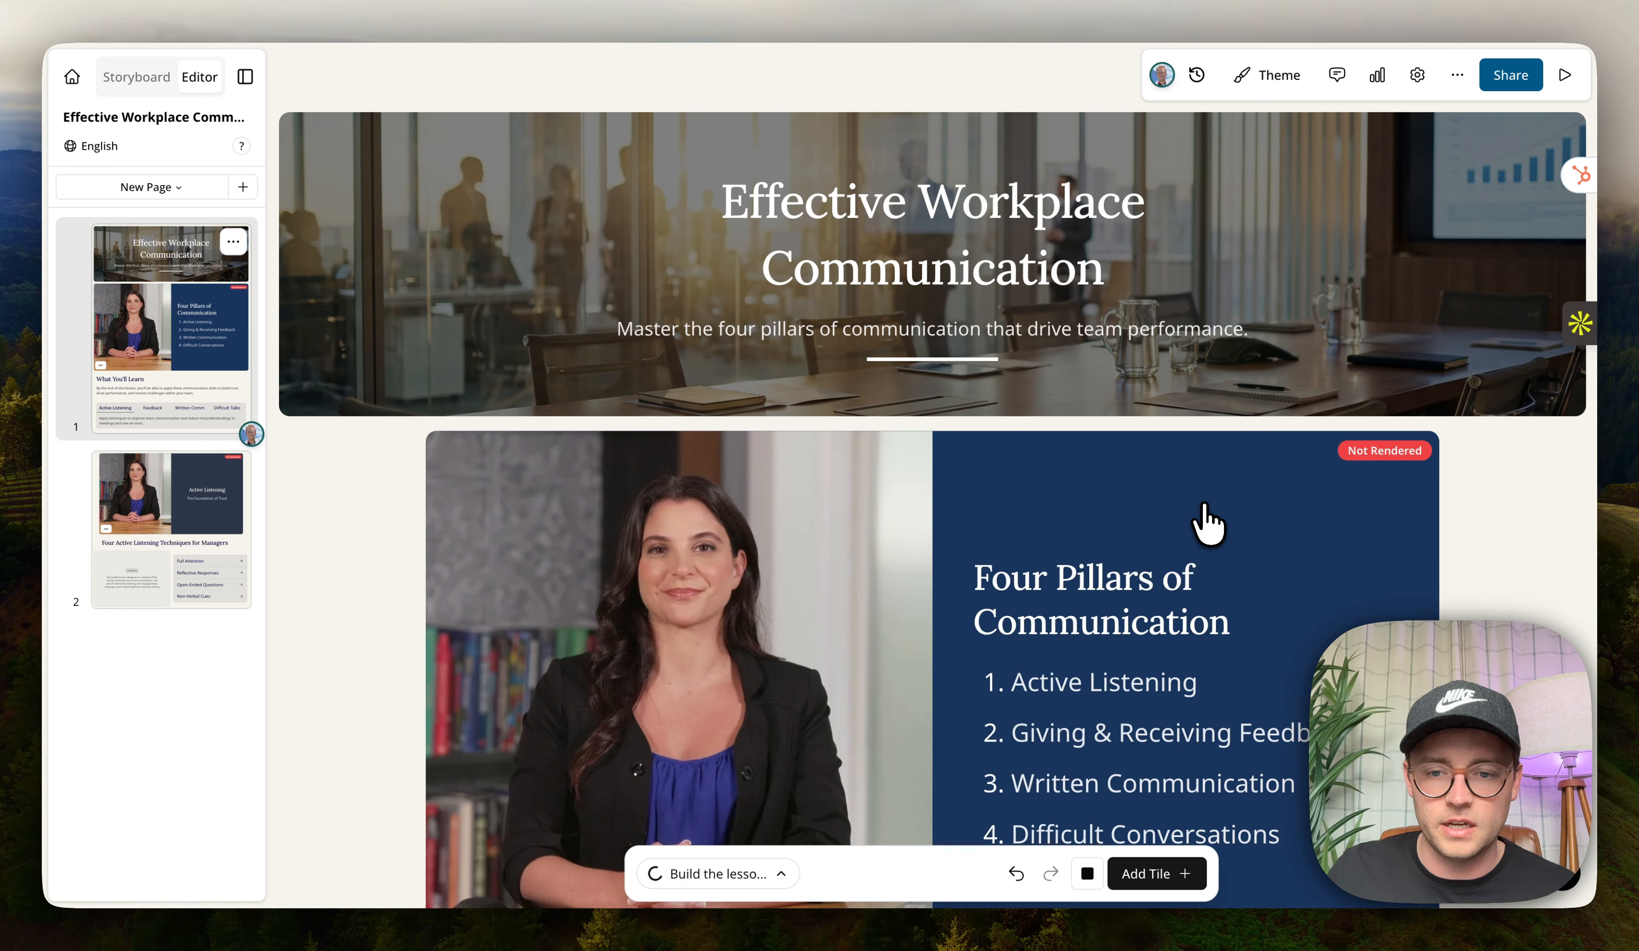
Browse the tile library, insert a Tabs tile and delete it again.
left_click(1165, 876)
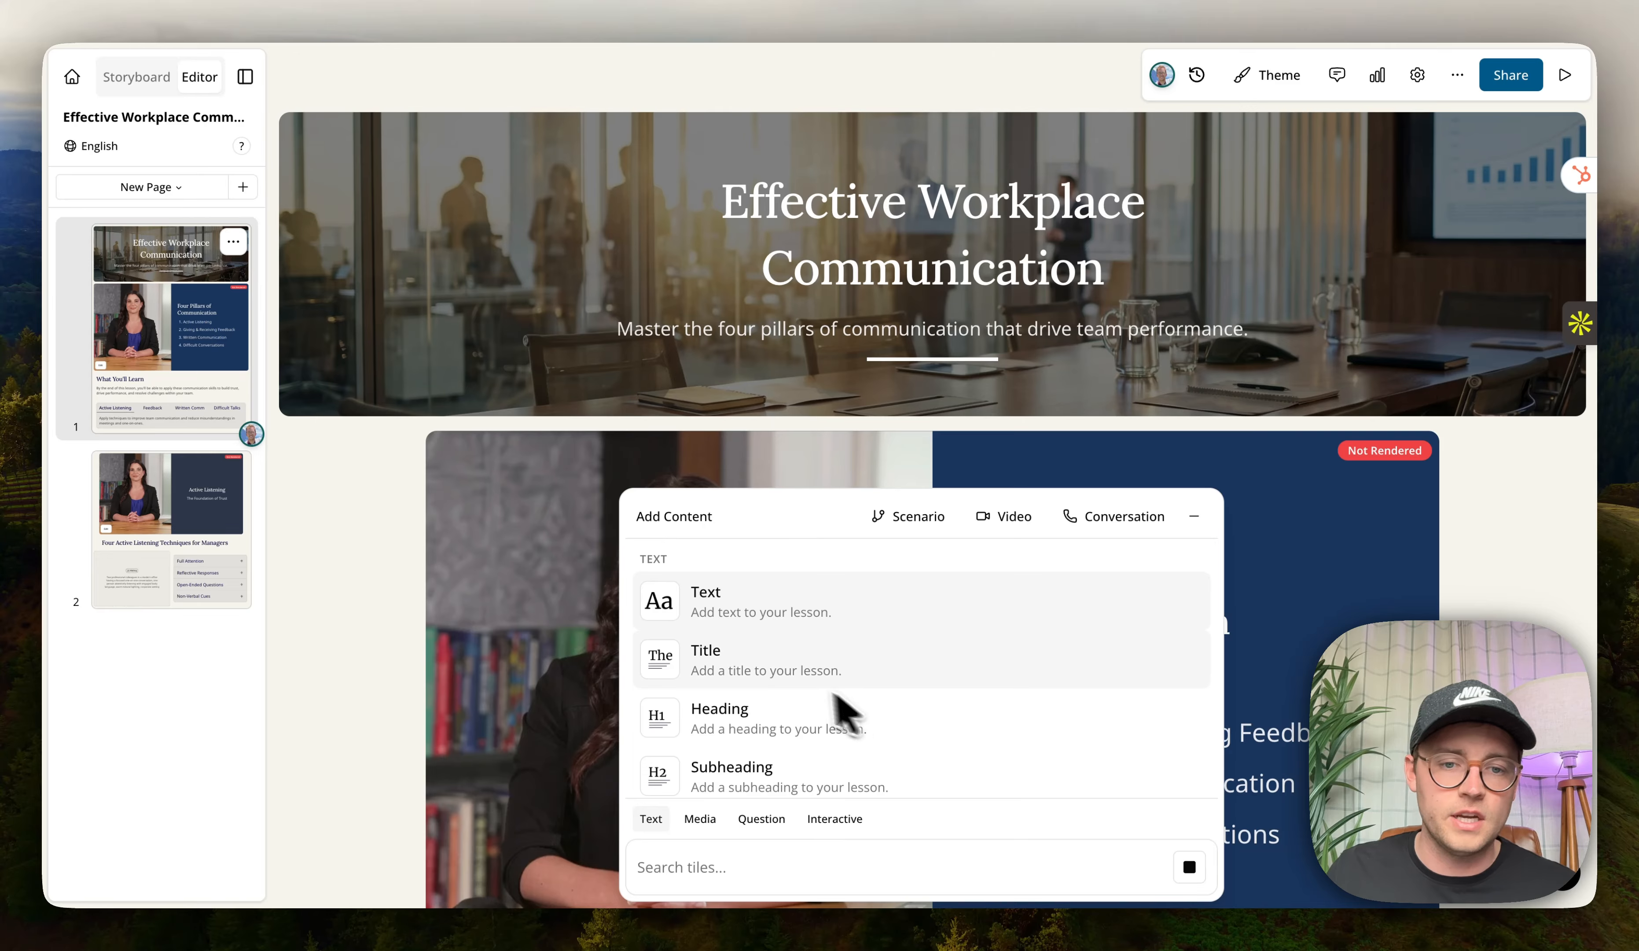
scroll(796, 659, "down", 5)
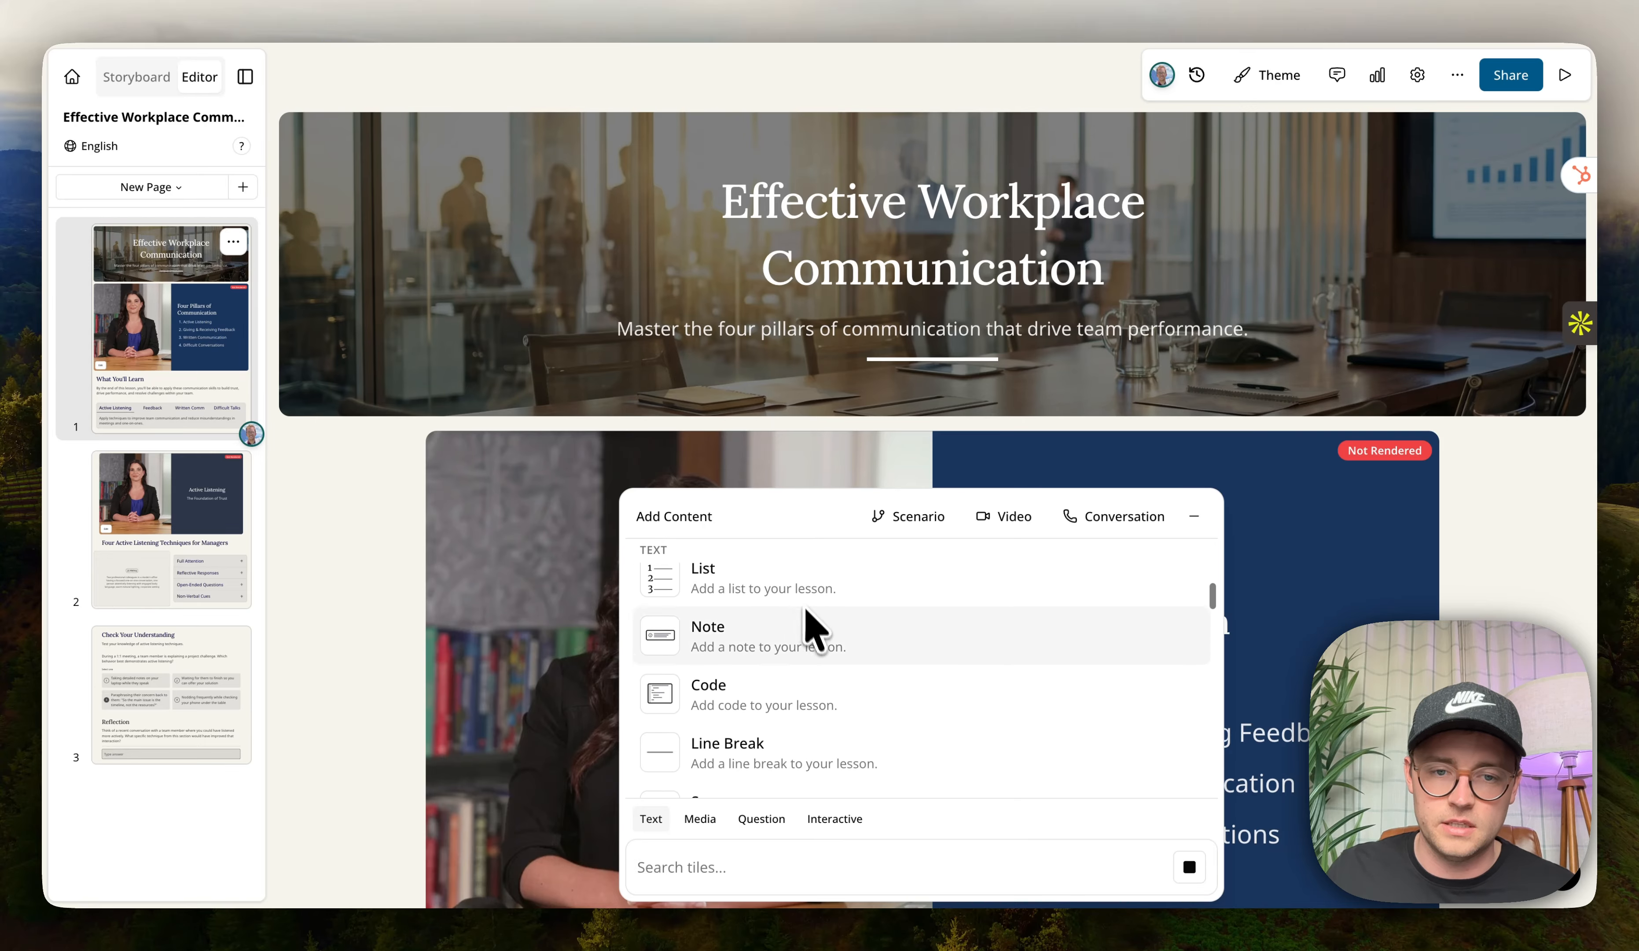
scroll(897, 750, "up", 1)
scroll(900, 750, "down", 2)
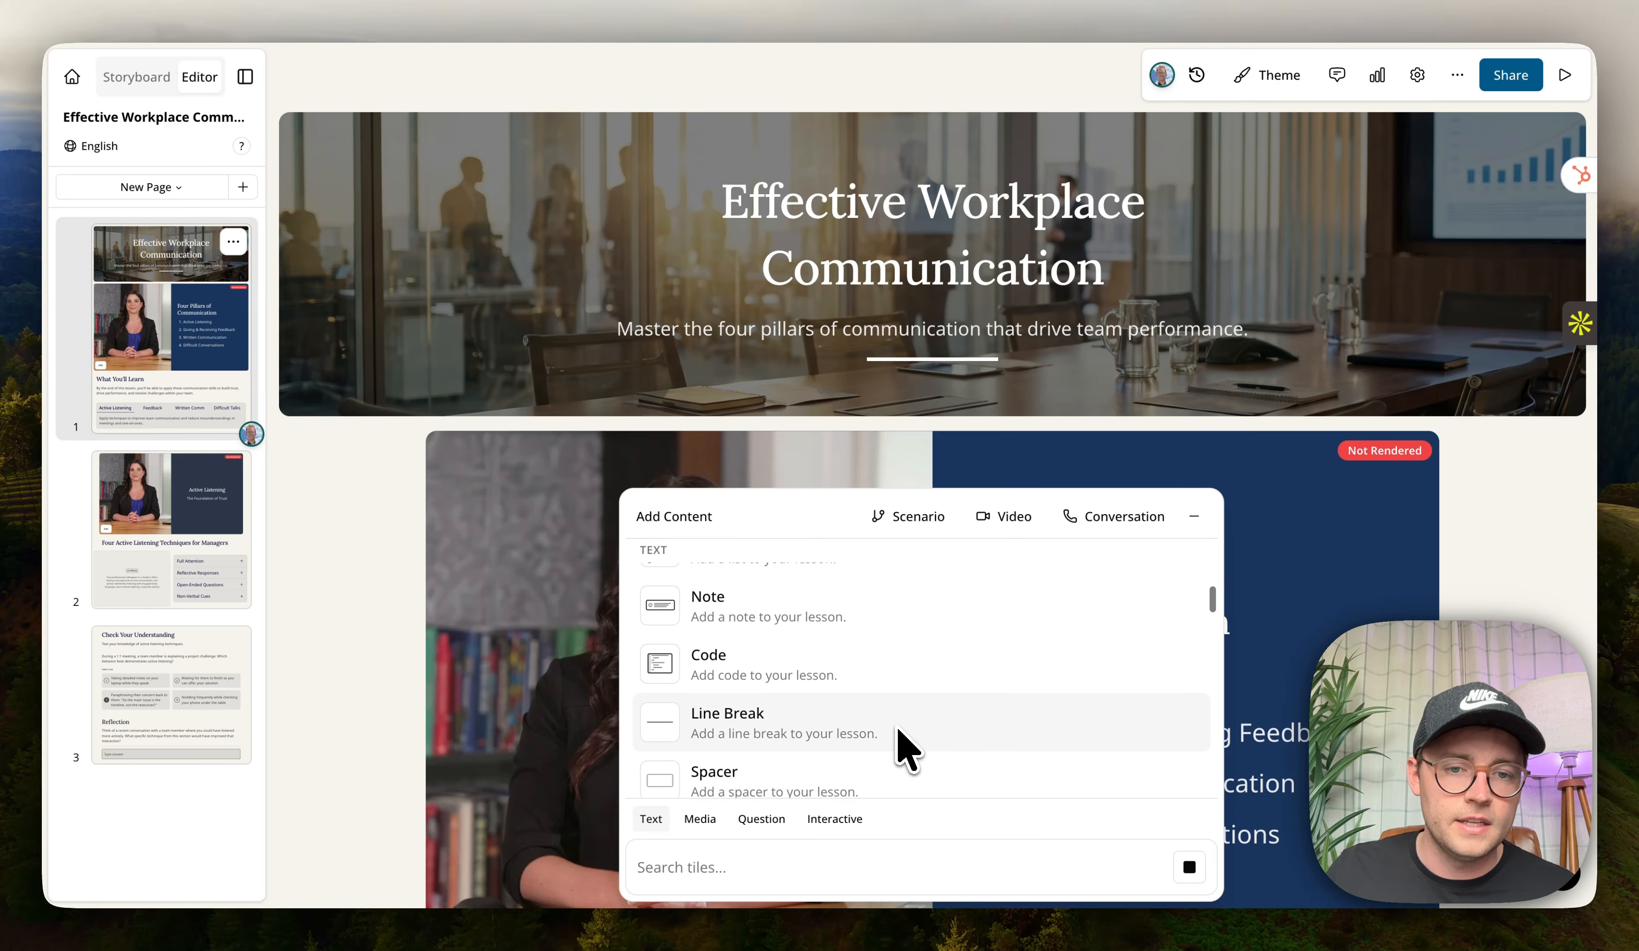
scroll(934, 728, "down", 4)
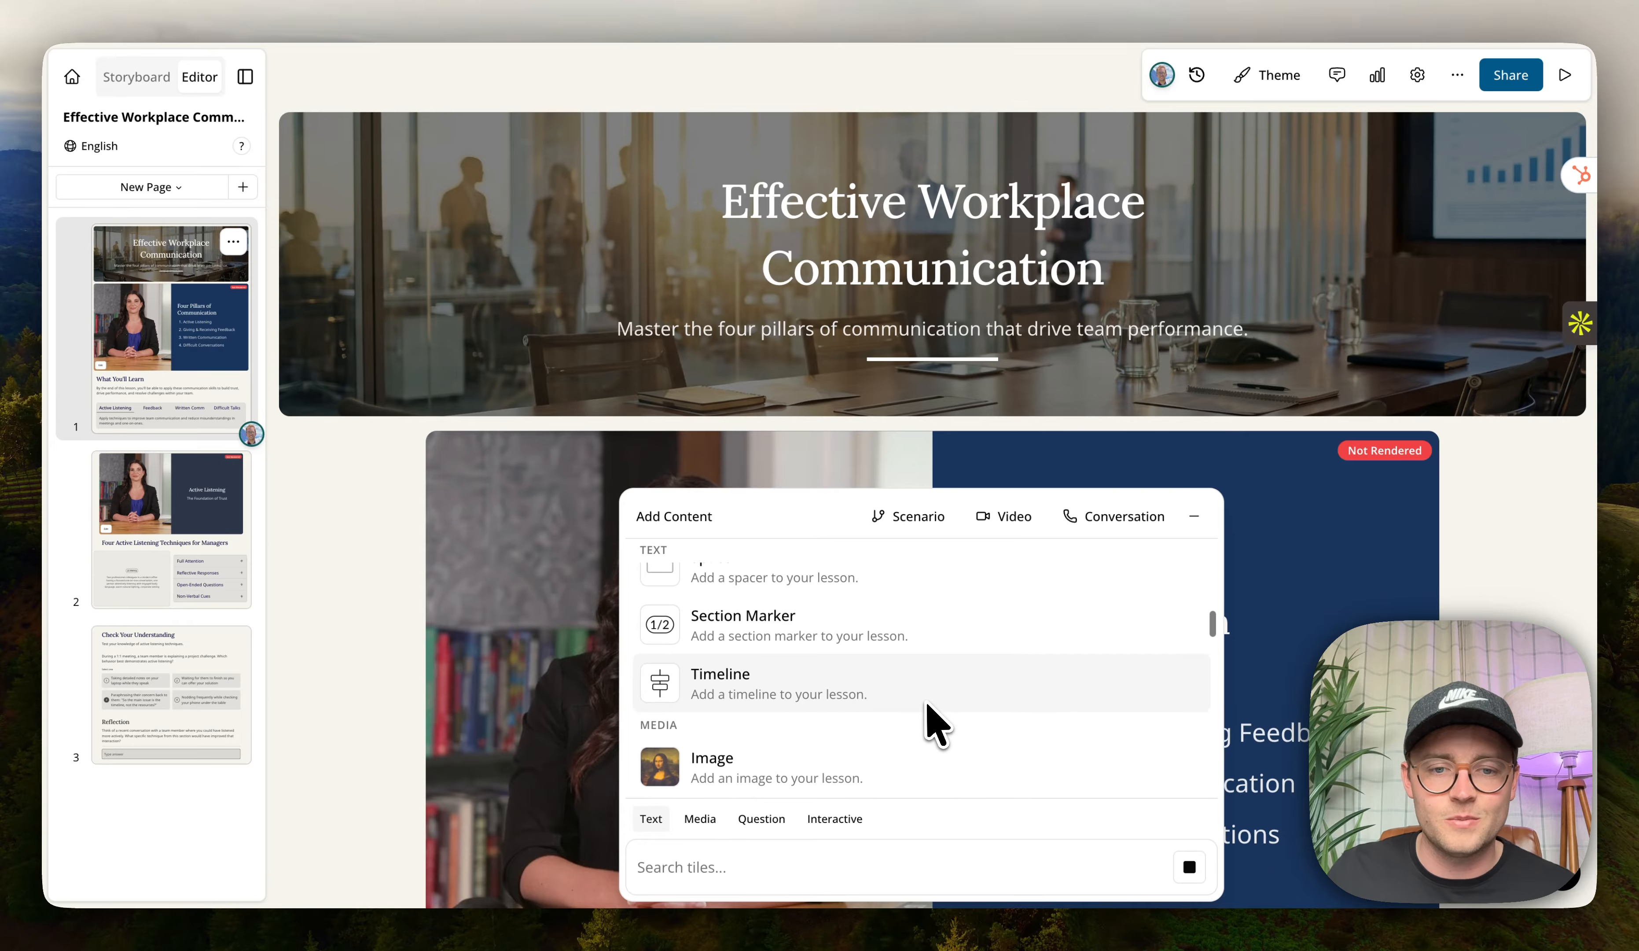
scroll(911, 744, "down", 2)
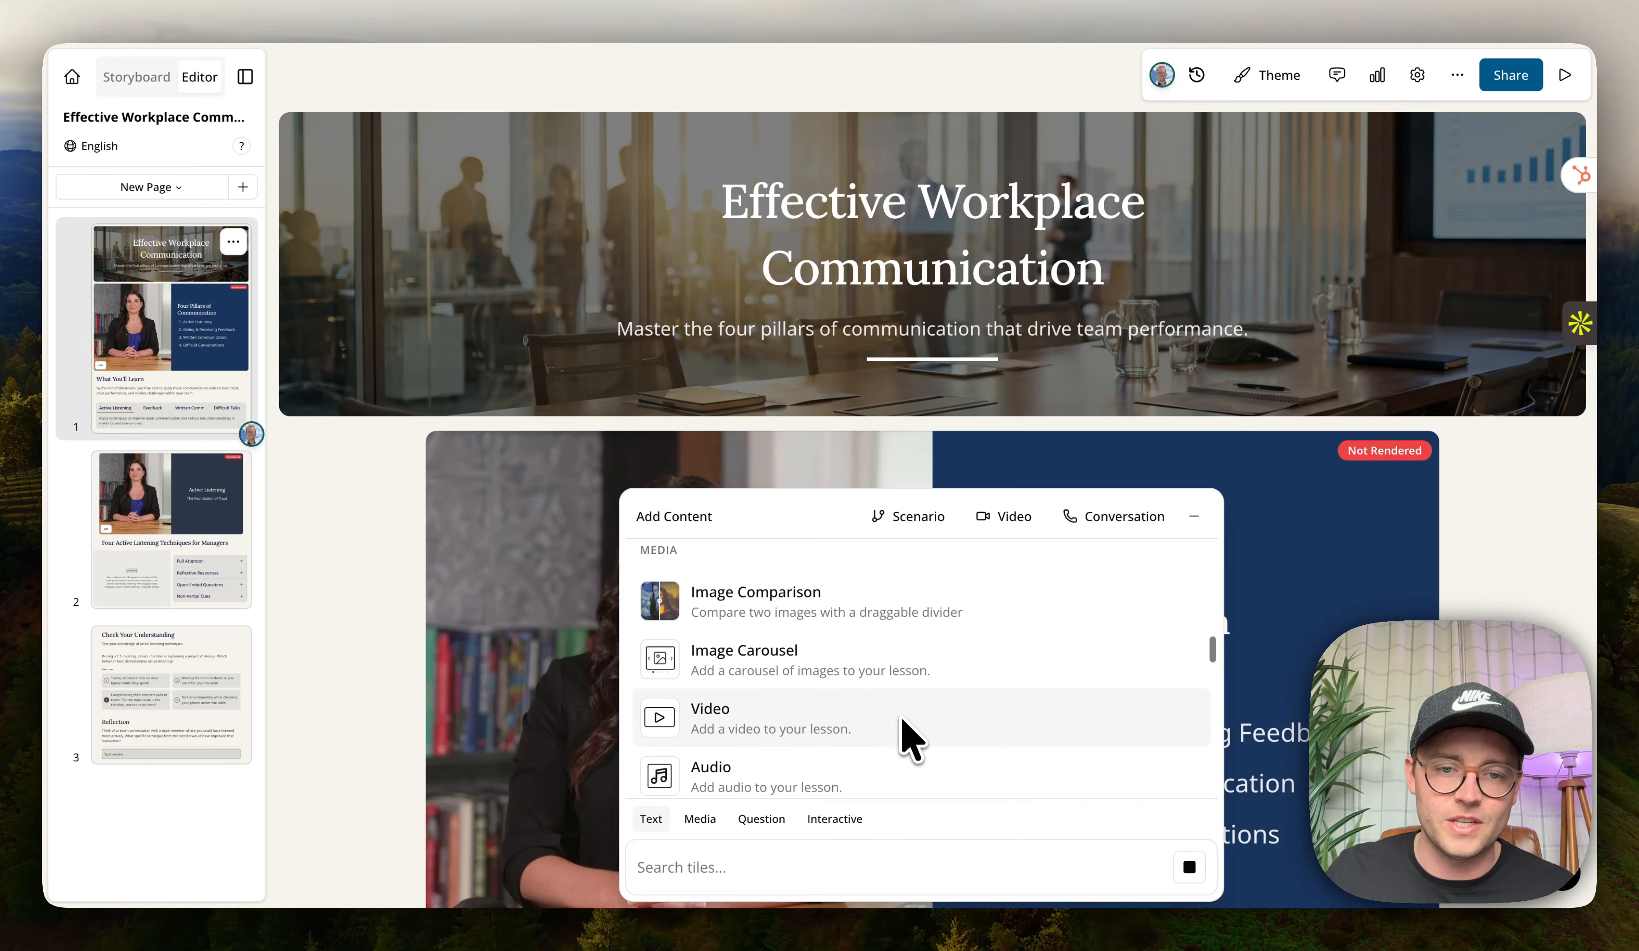
scroll(902, 693, "up", 1)
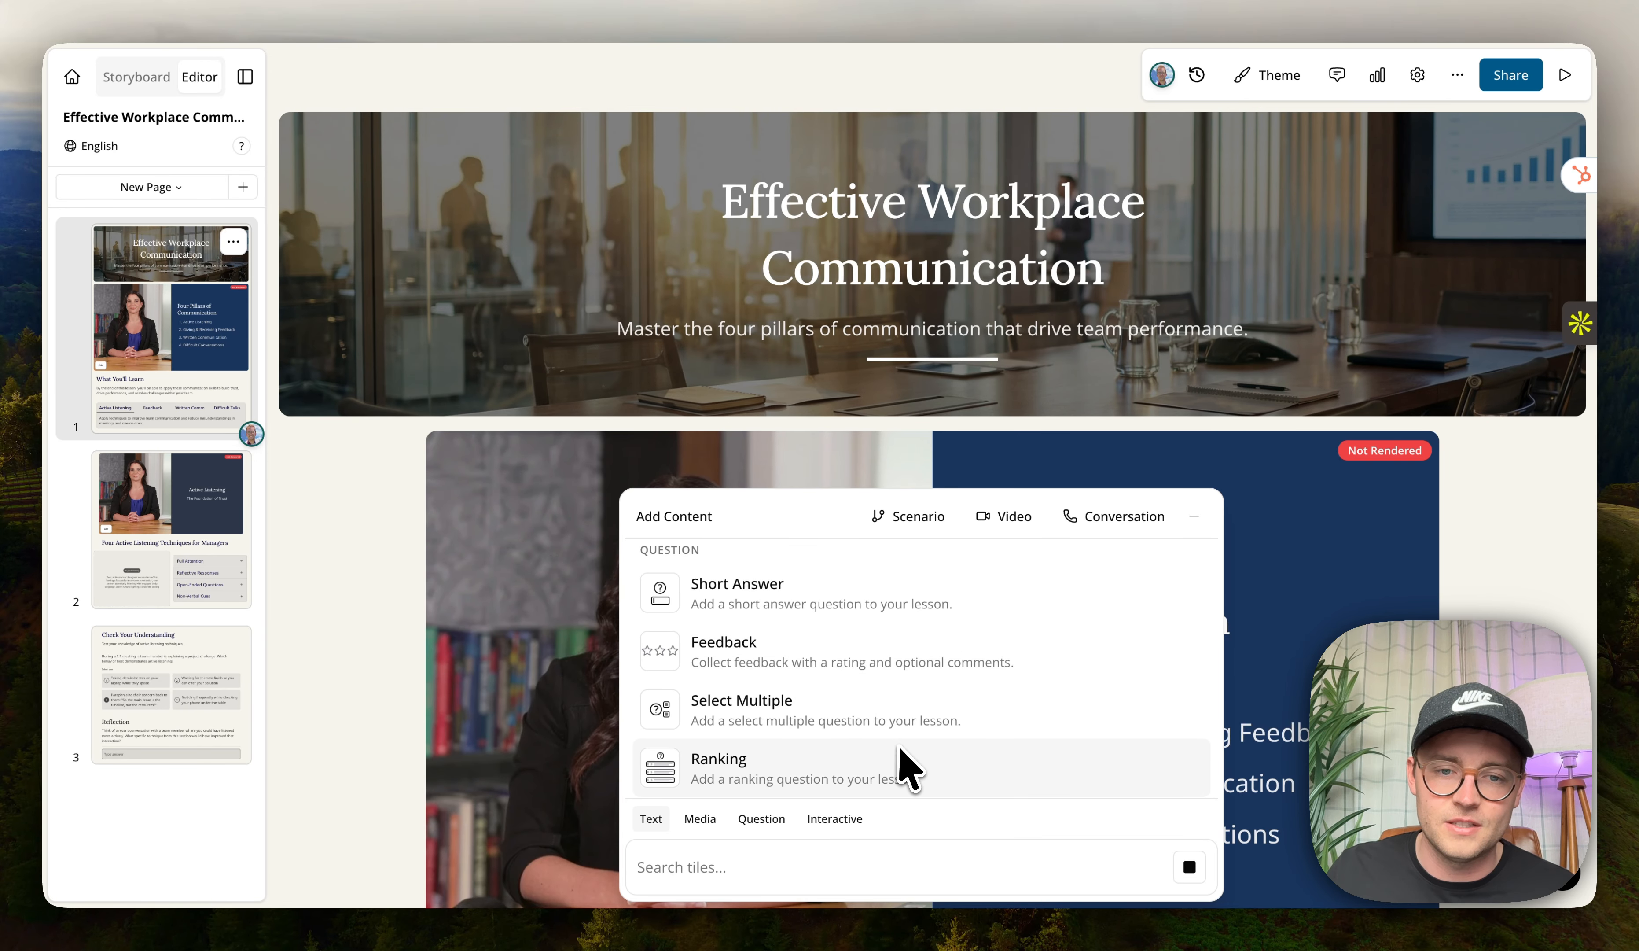
scroll(901, 744, "down", 1)
scroll(850, 666, "down", 5)
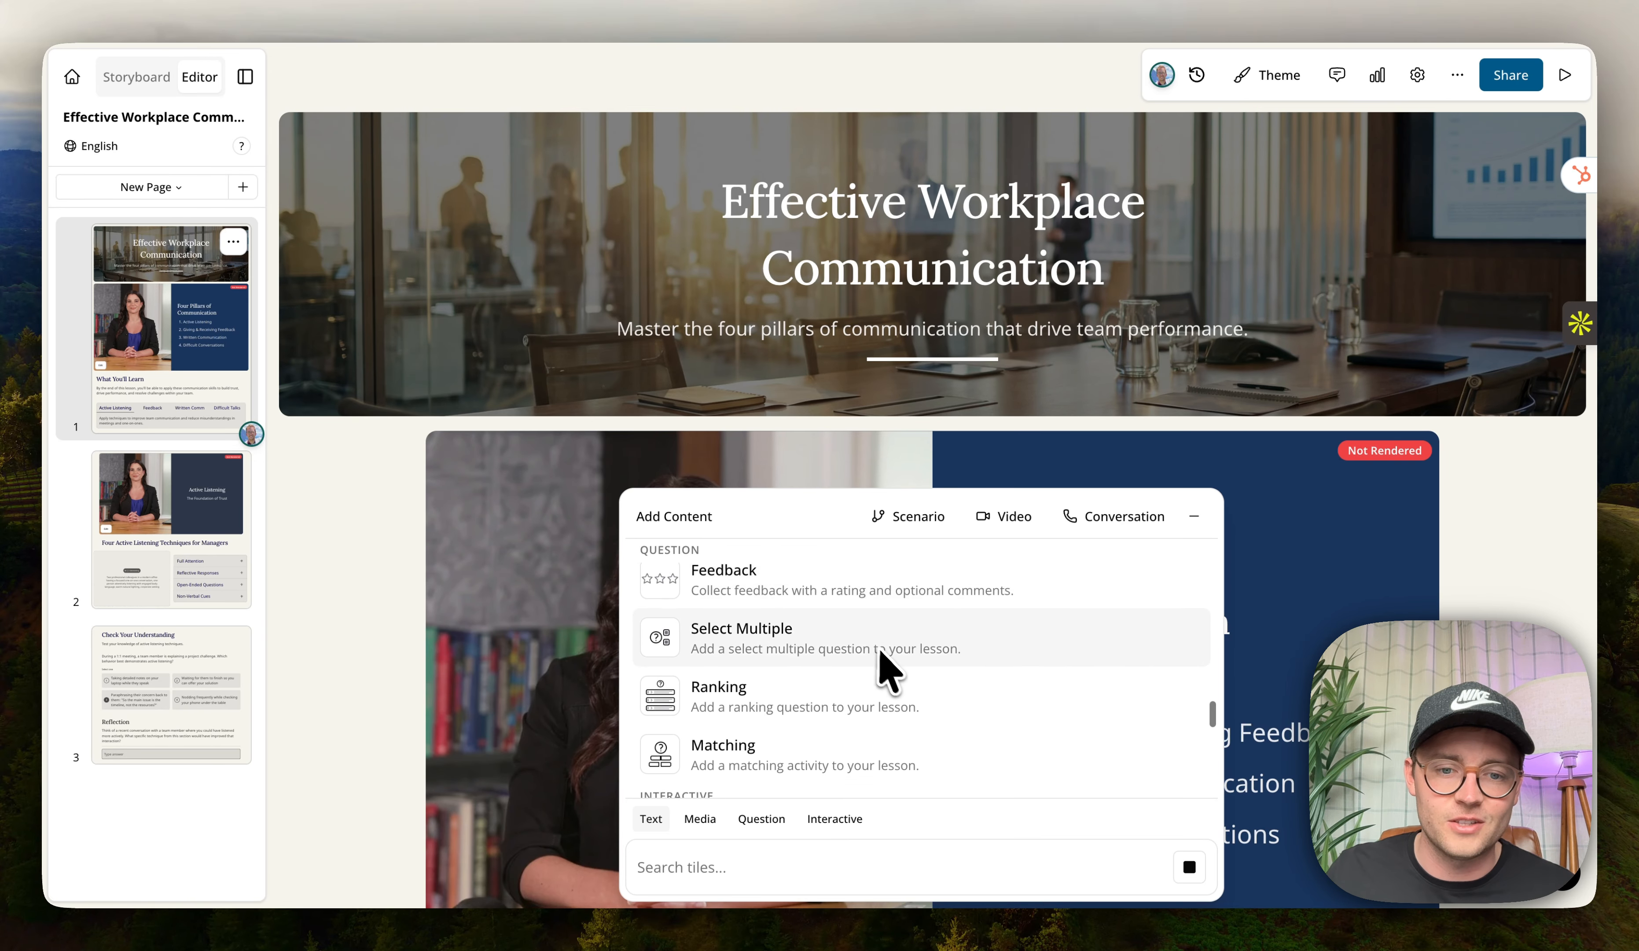
left_click(891, 748)
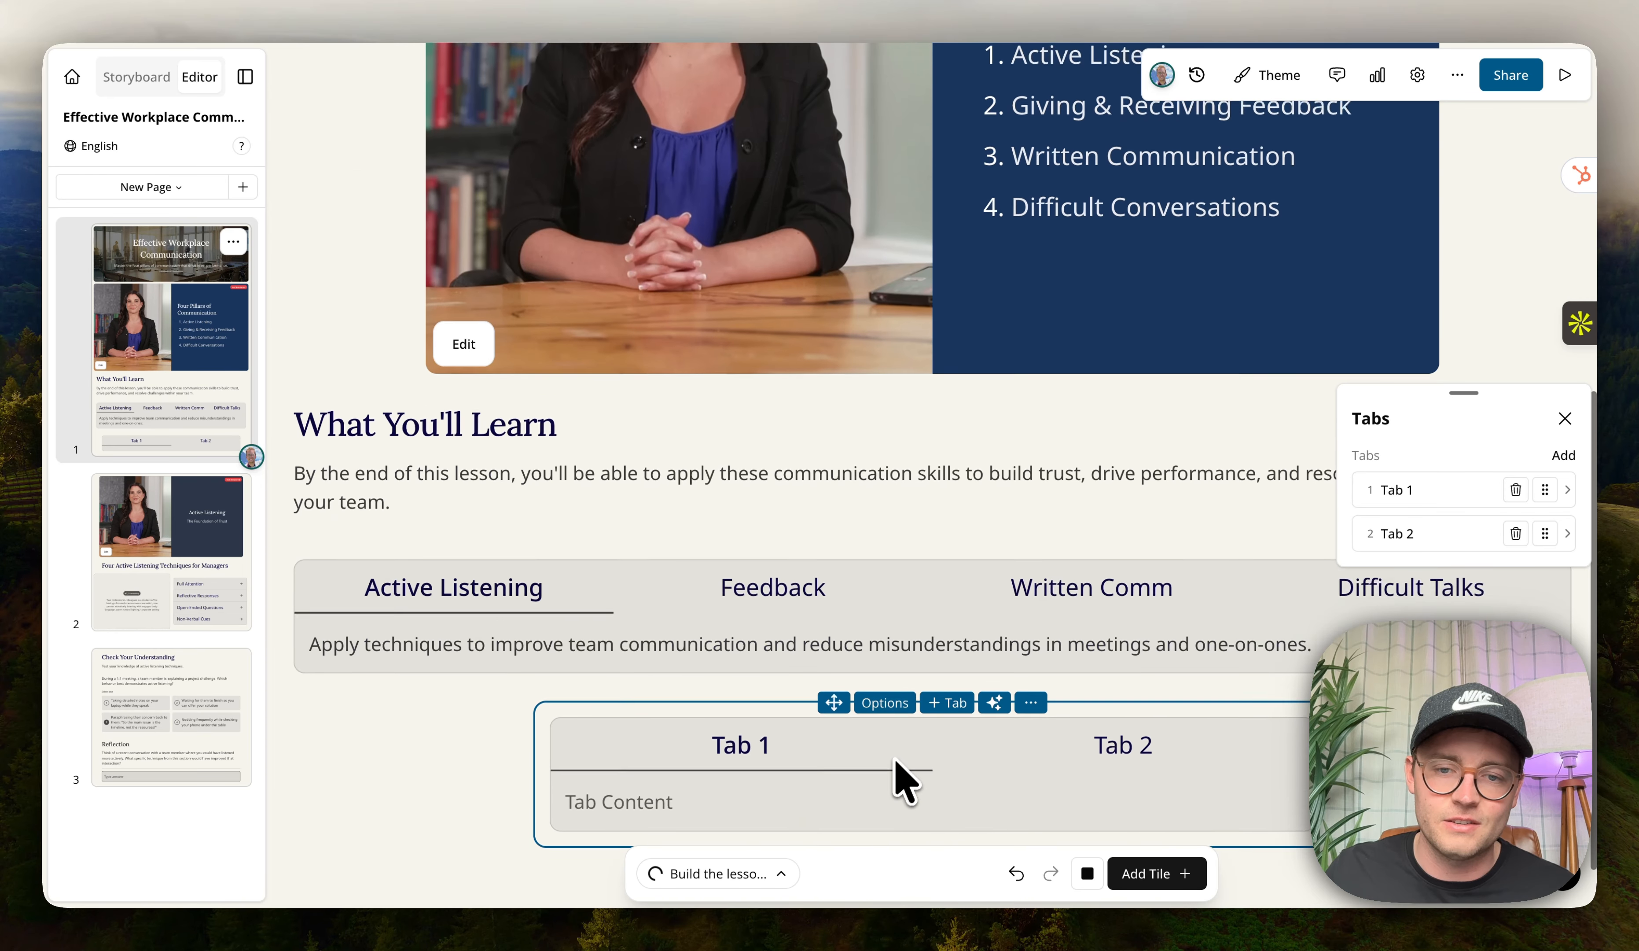
key("Delete")
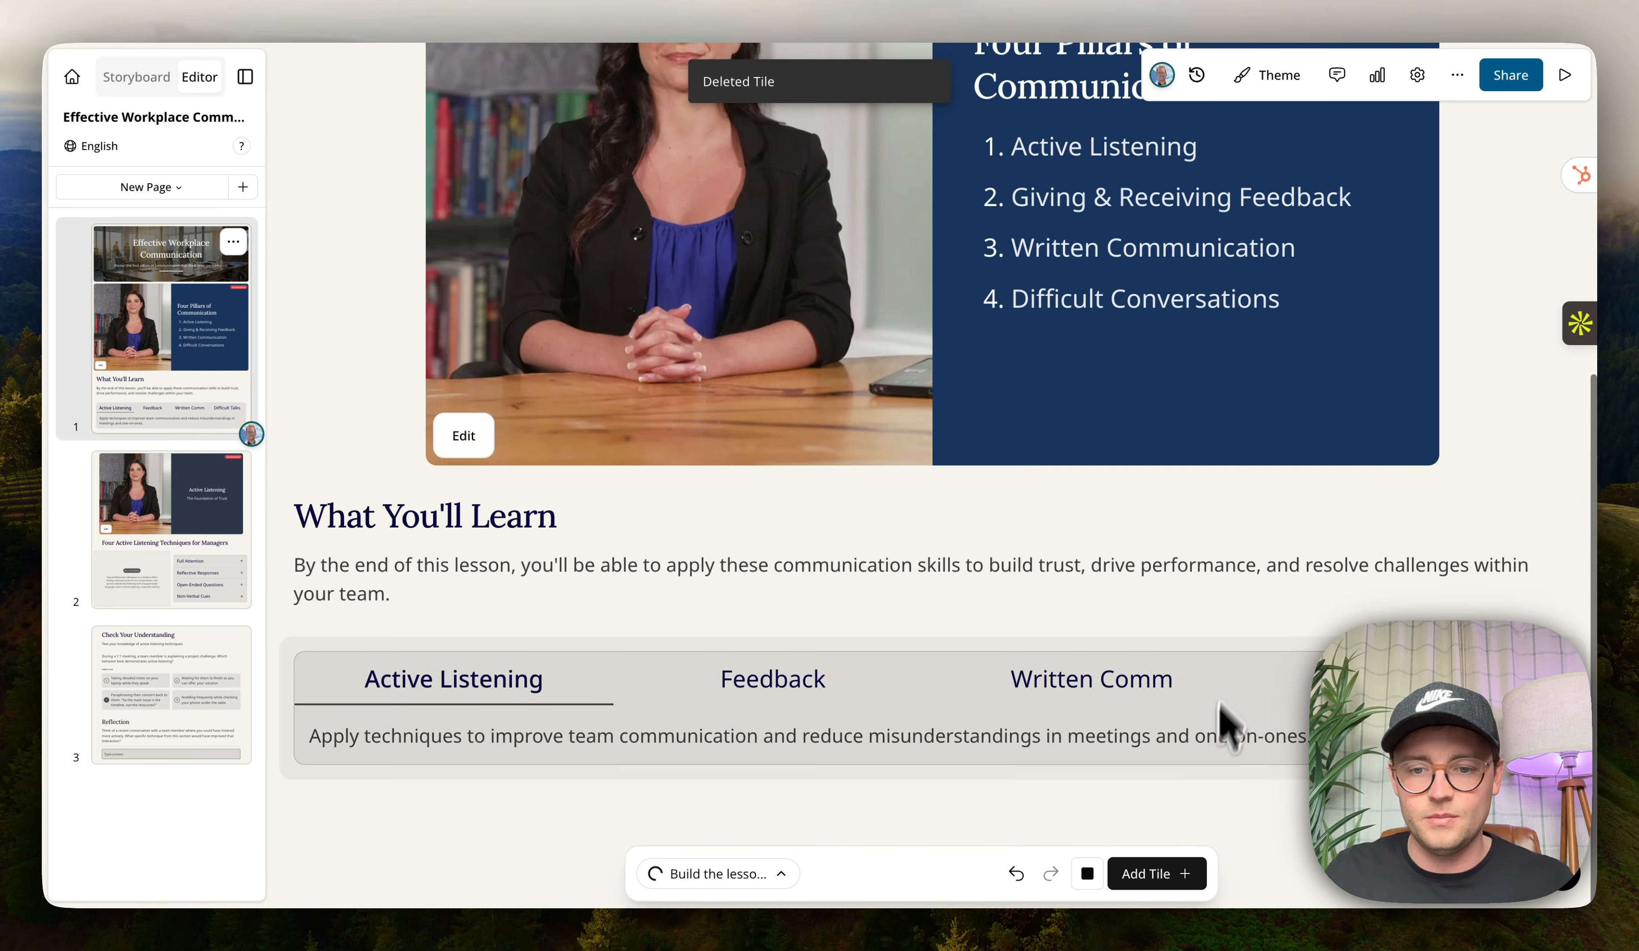
Browse the interactive tiles available in the tile library.
left_click(1186, 875)
scroll(947, 719, "down", 8)
scroll(914, 705, "down", 10)
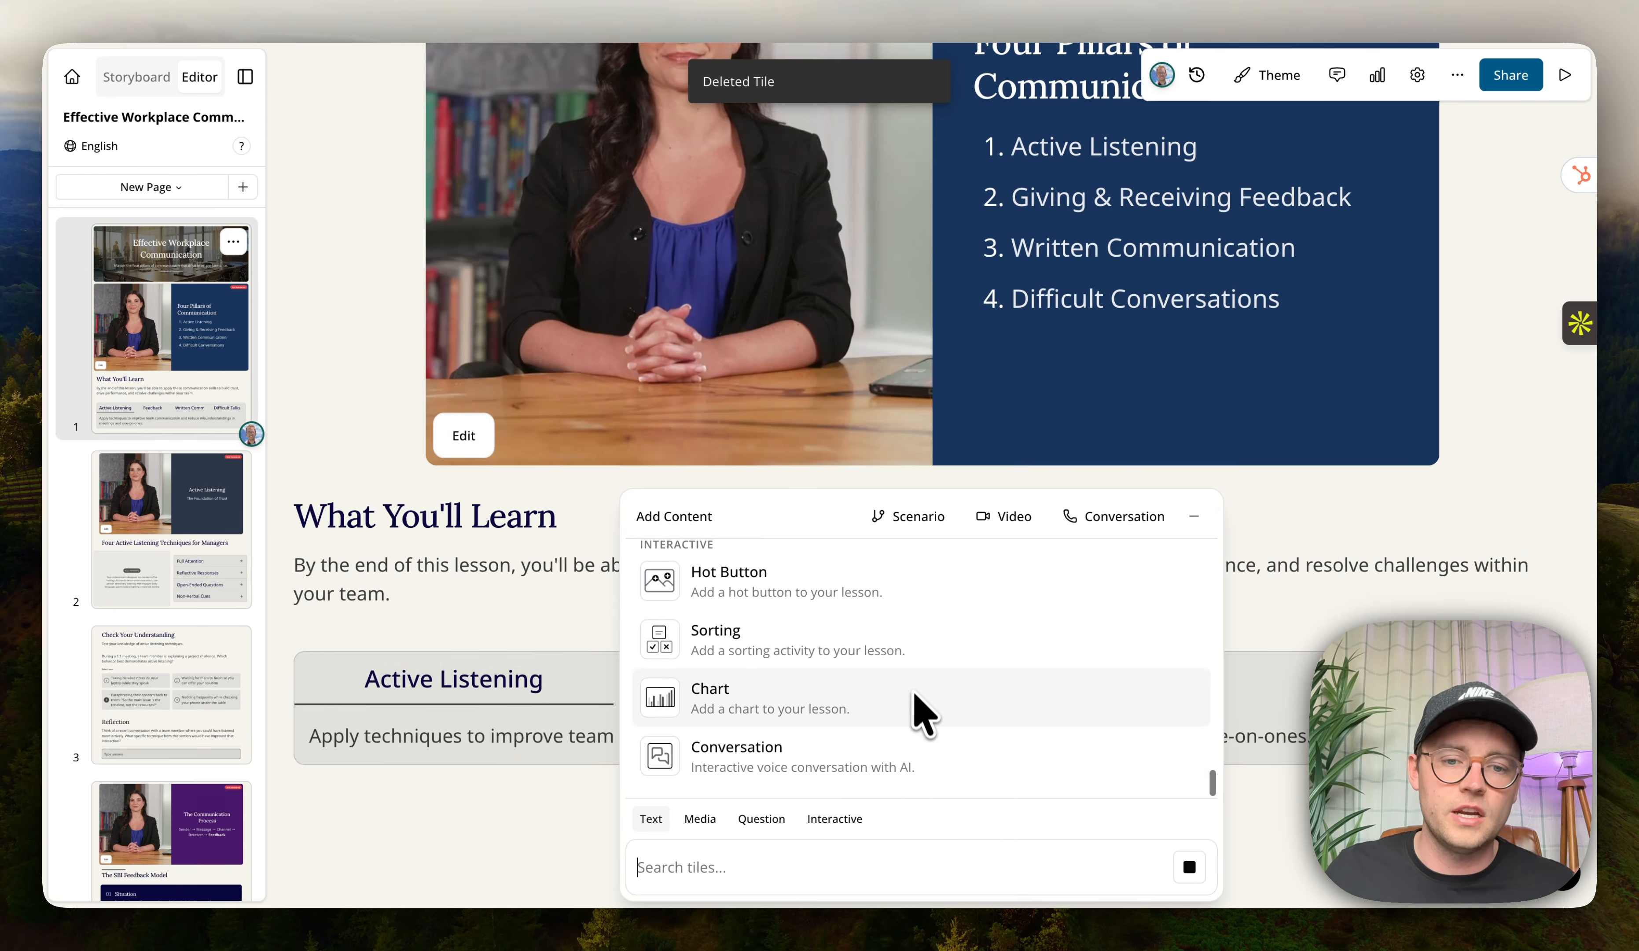
scroll(805, 673, "up", 1)
scroll(843, 705, "up", 1)
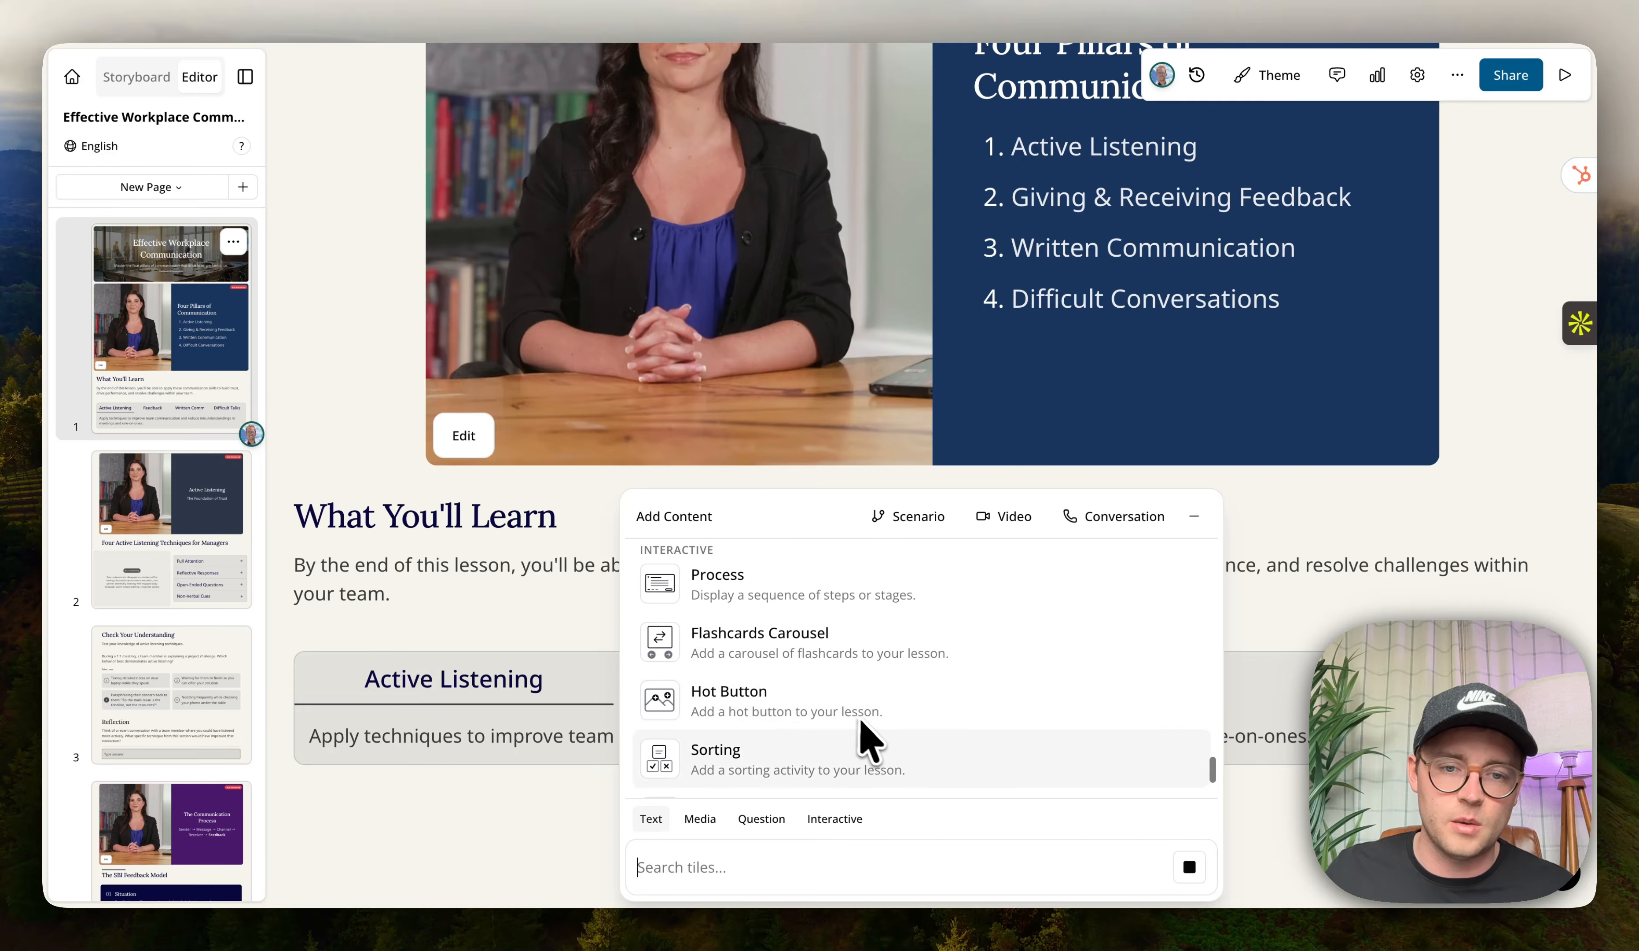
left_click(1372, 813)
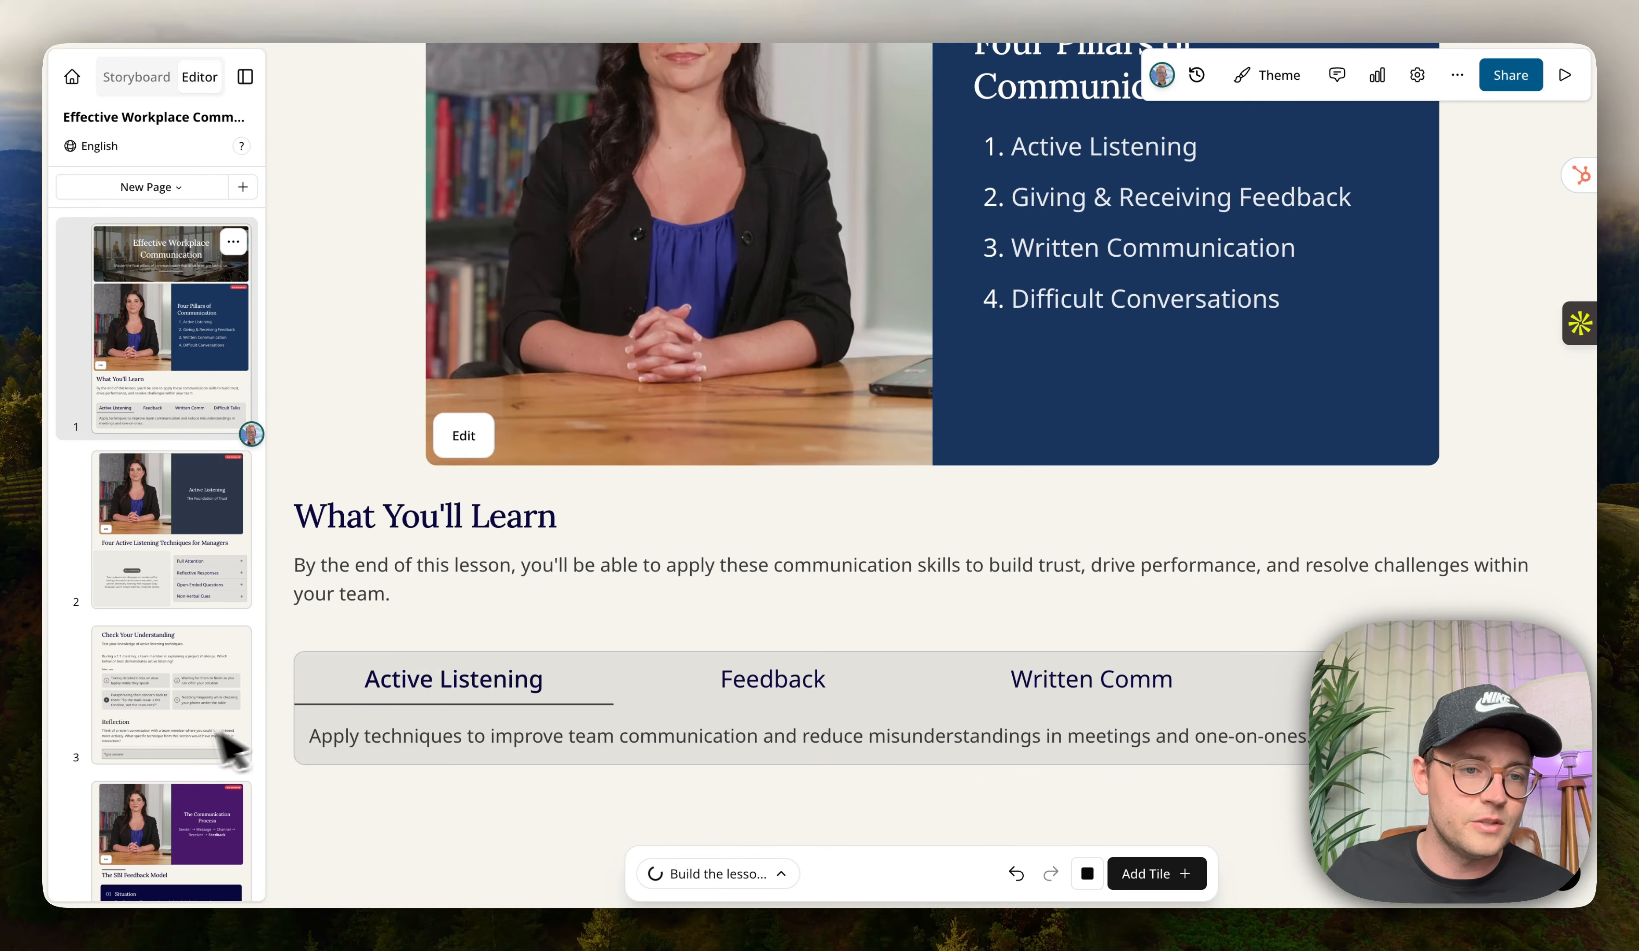
Open the AI presenter video in its editor and select the slide's text panel.
scroll(172, 758, "down", 3)
scroll(172, 719, "up", 3)
scroll(536, 460, "up", 5)
scroll(536, 461, "up", 3)
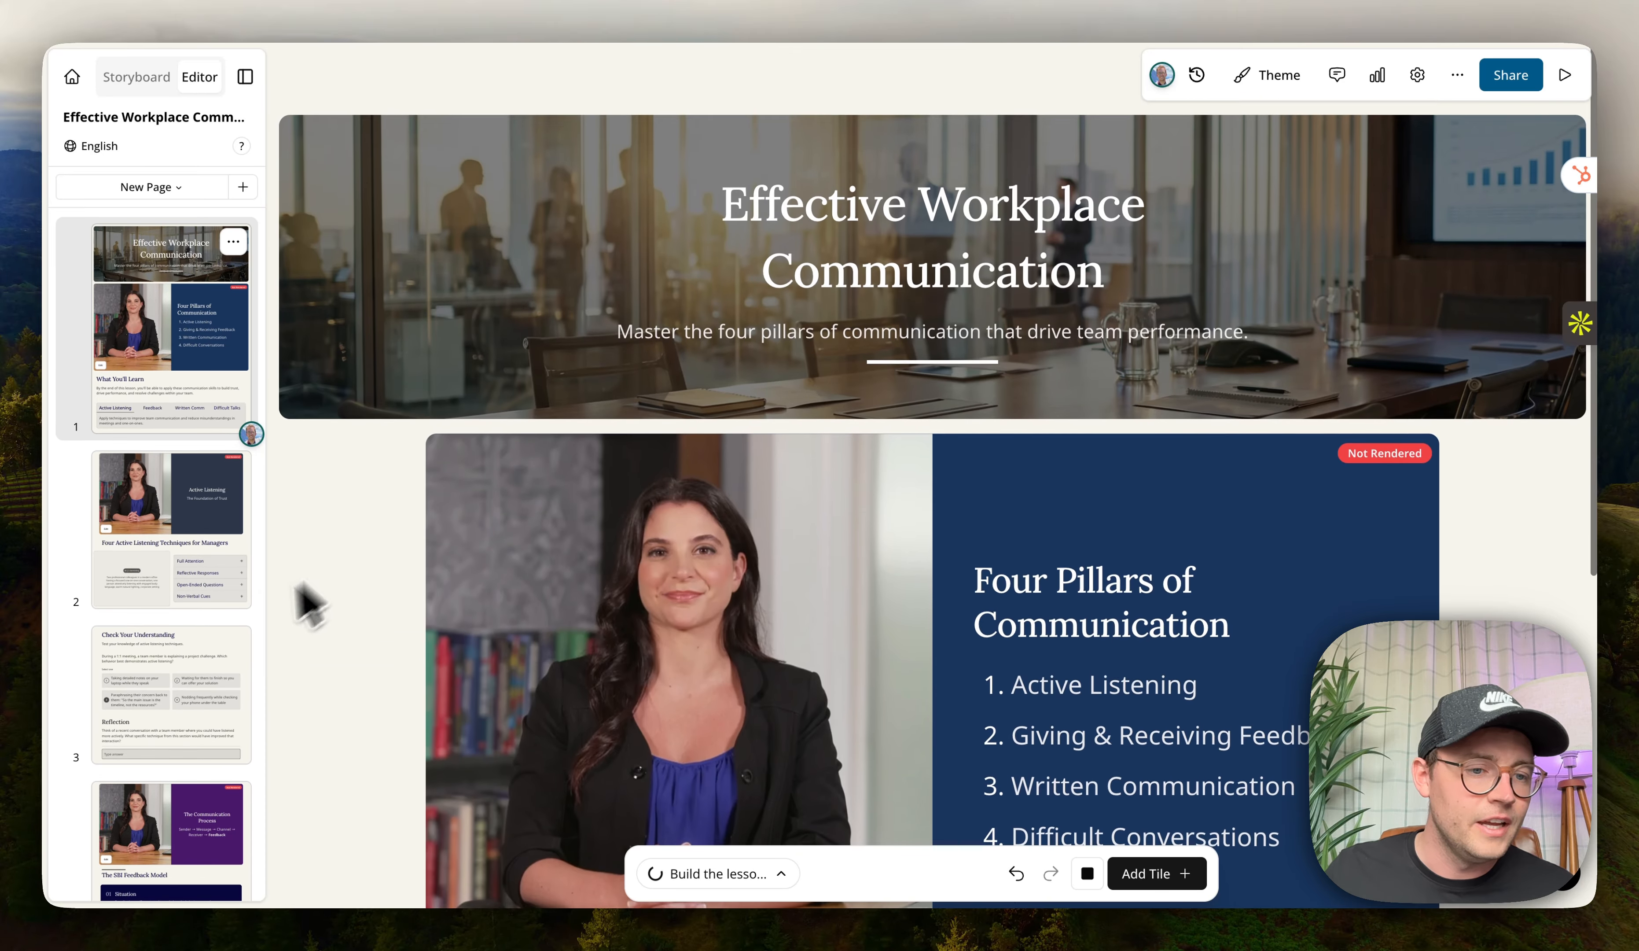
scroll(516, 614, "down", 5)
left_click(486, 651)
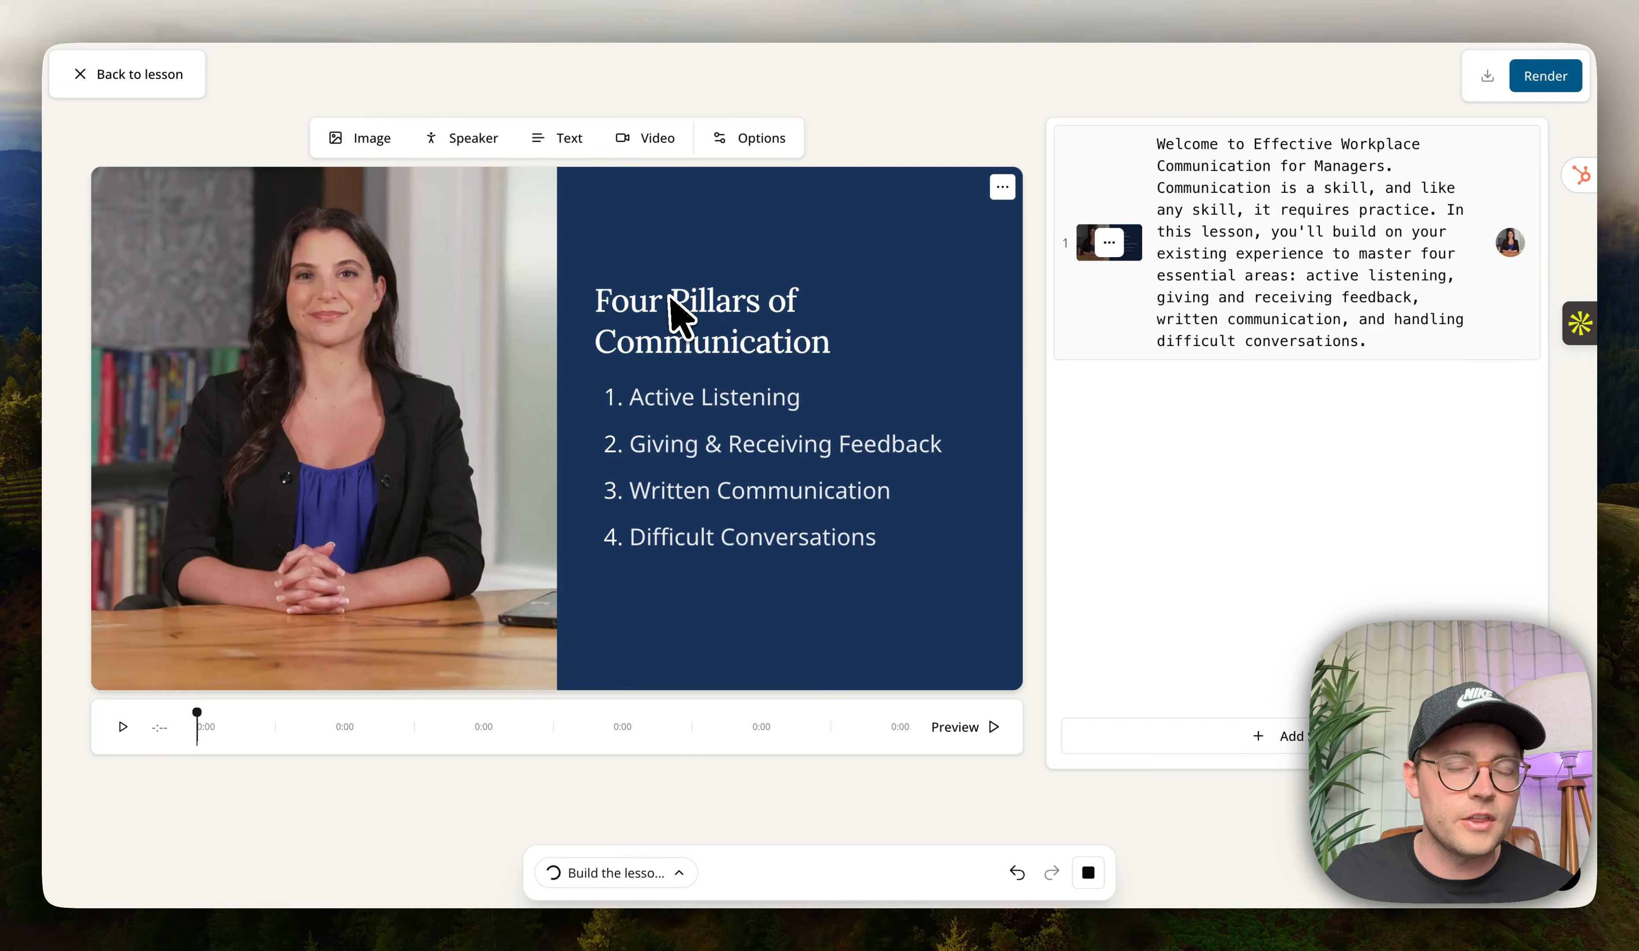
left_click(613, 287)
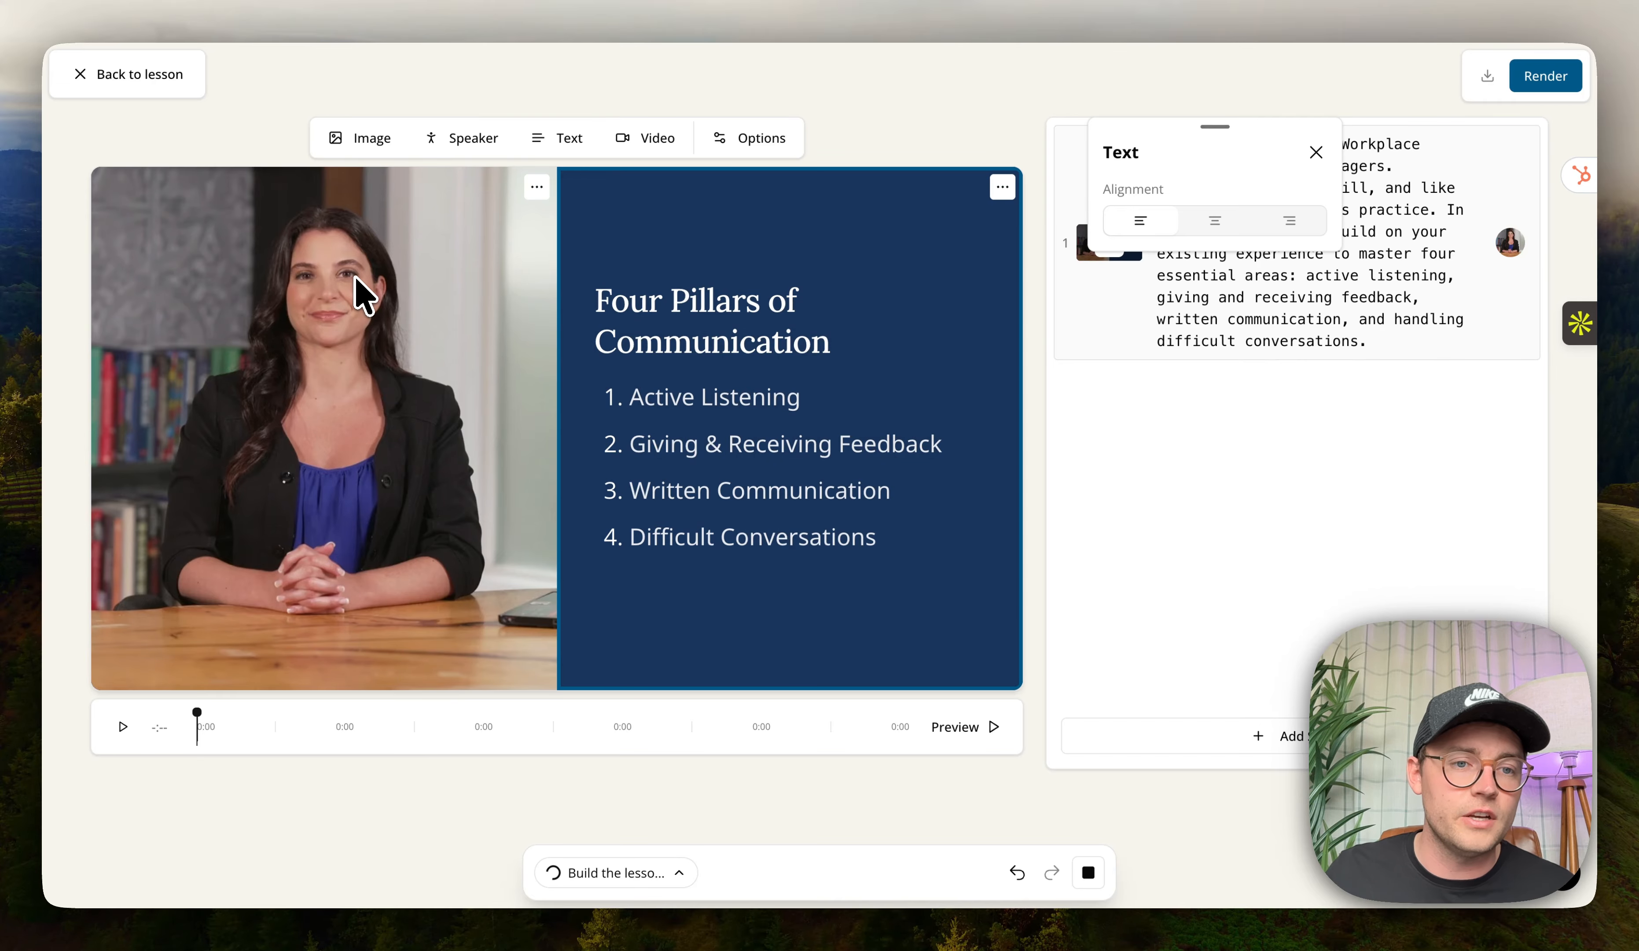
Inspect the speaker and text options for the presenter and title panel on the video slide.
left_click(363, 297)
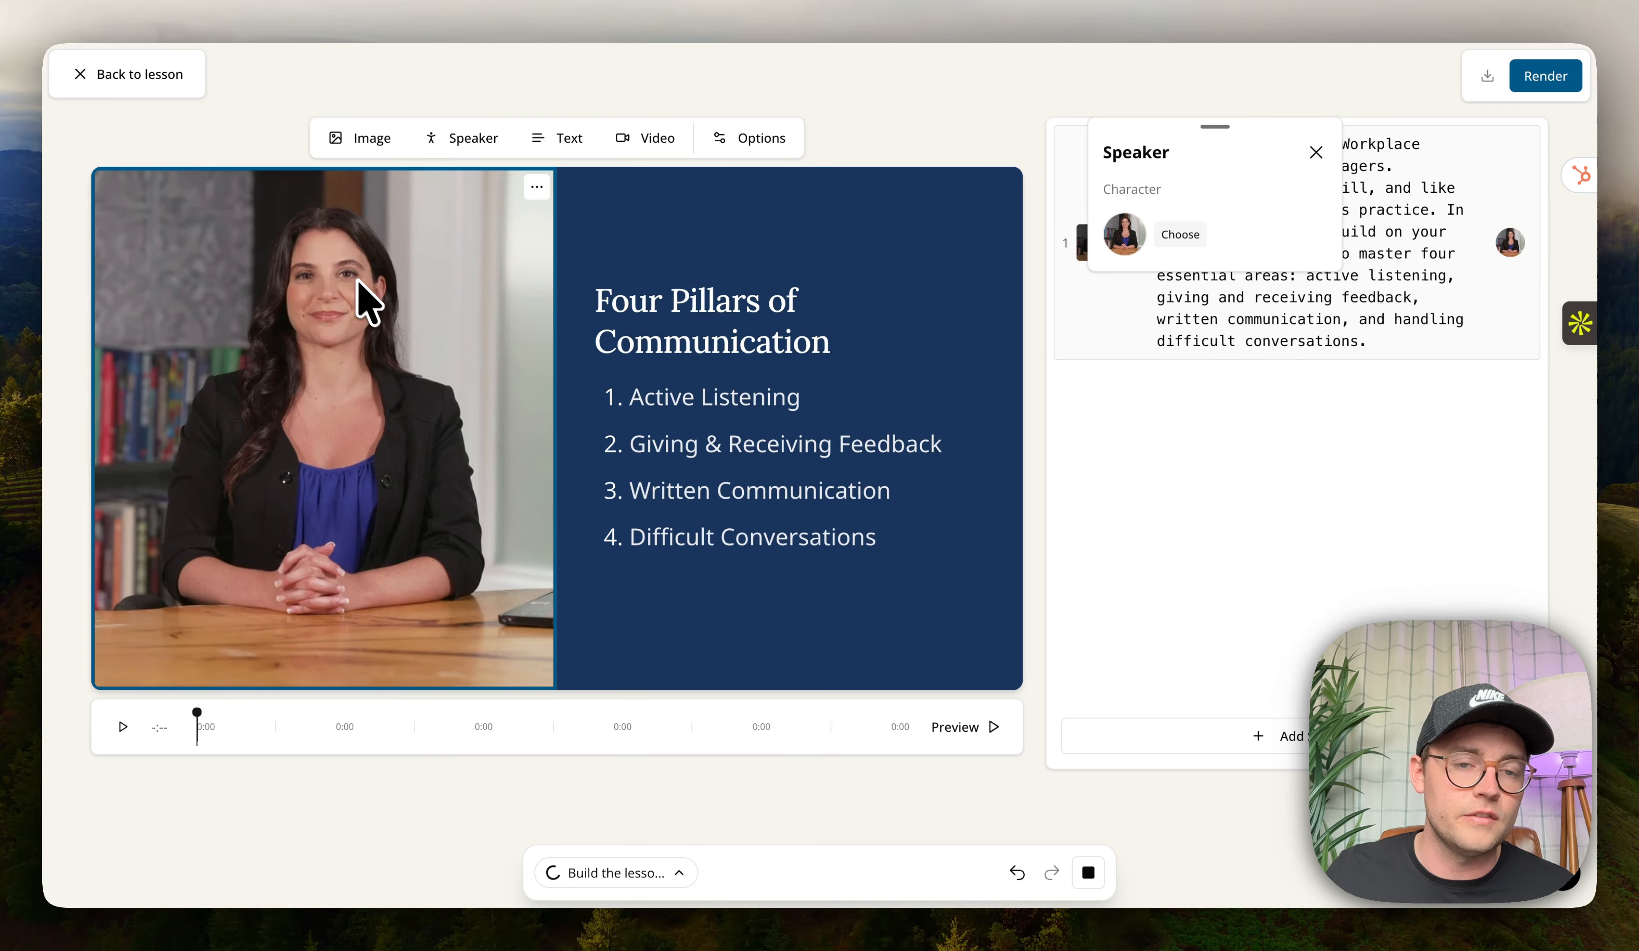
left_click(728, 333)
left_click_drag(633, 313, 878, 490)
left_click(1336, 429)
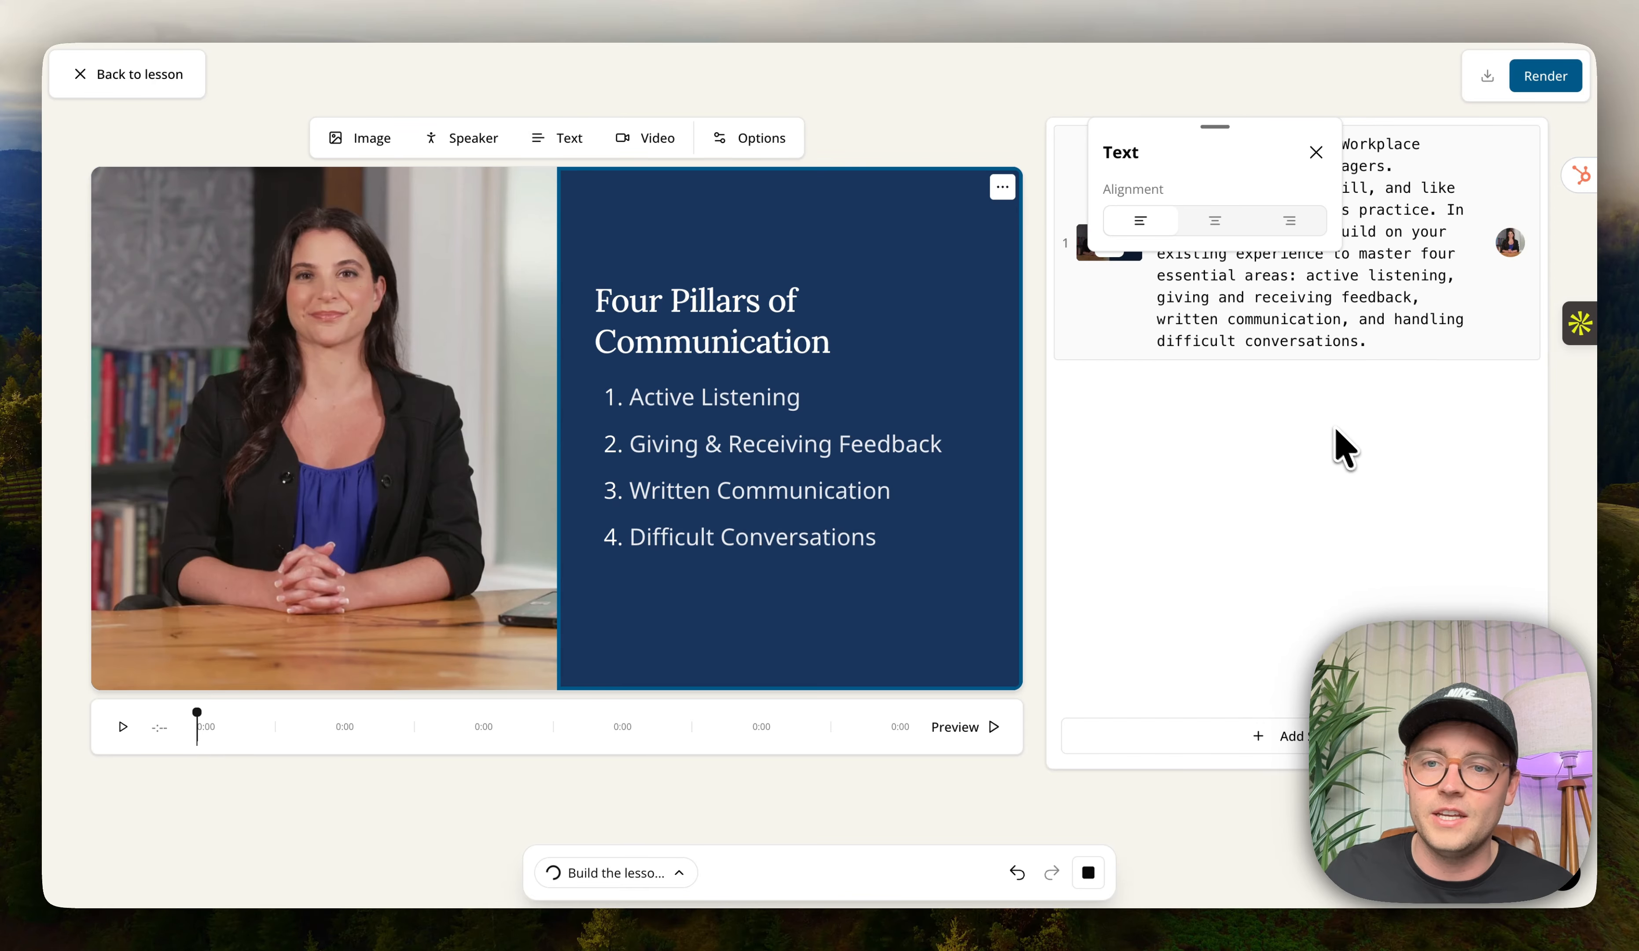
left_click(1315, 153)
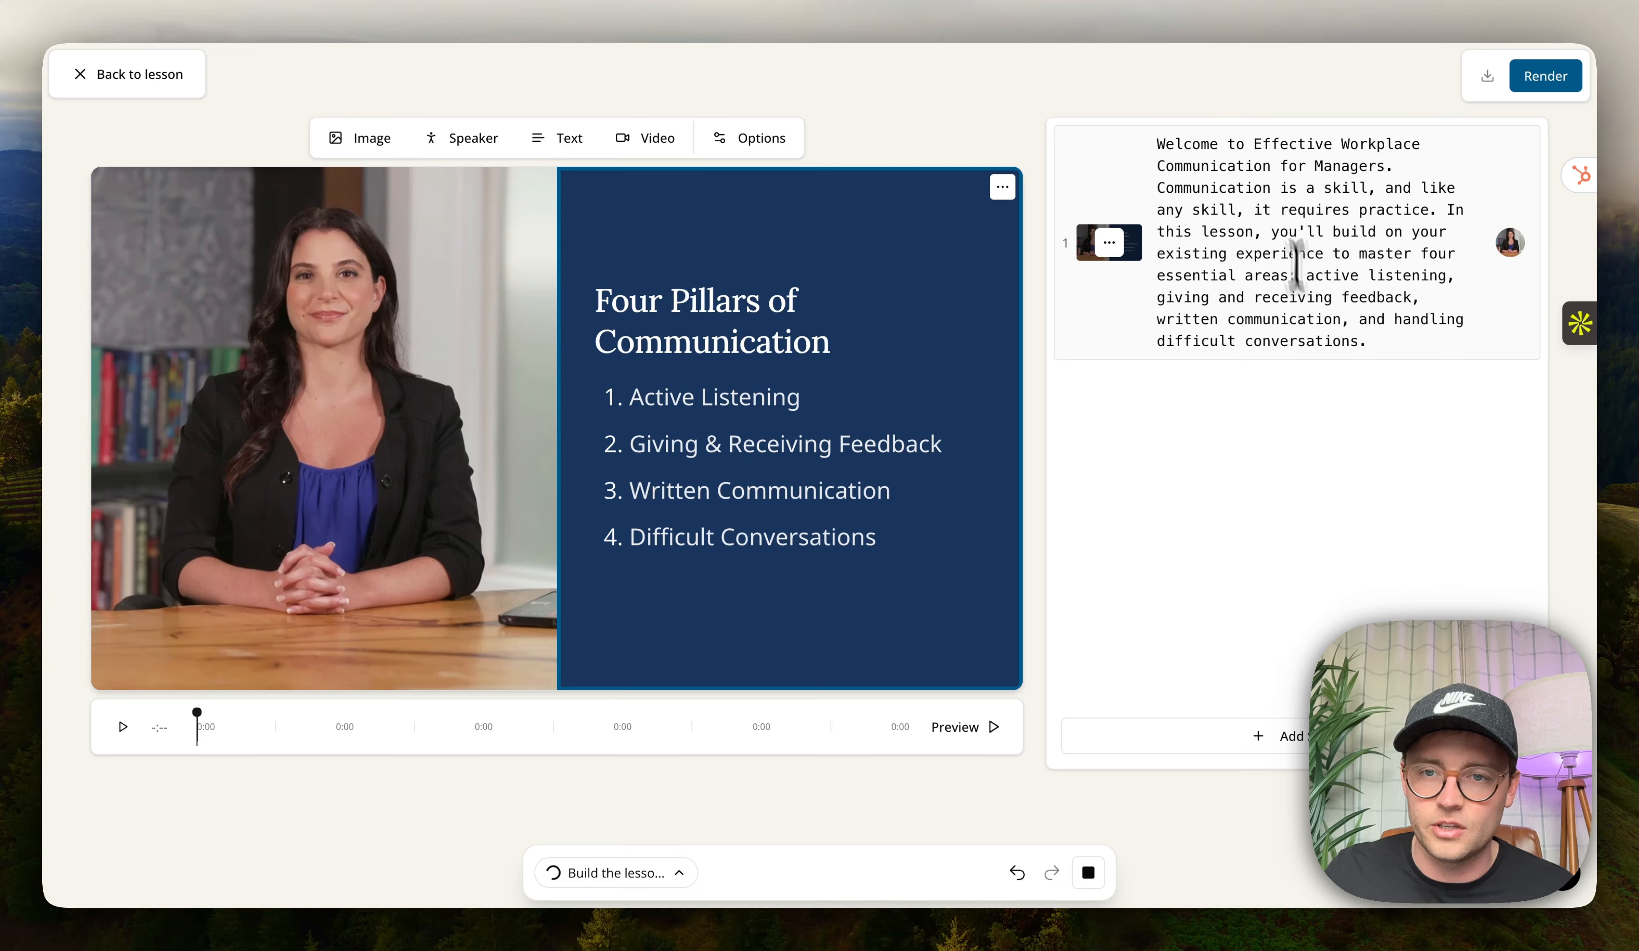
Select the narration script of the video and leave the video editor back to the lesson.
left_click(1399, 299)
left_click_drag(1364, 347, 1162, 164)
left_click(1351, 214)
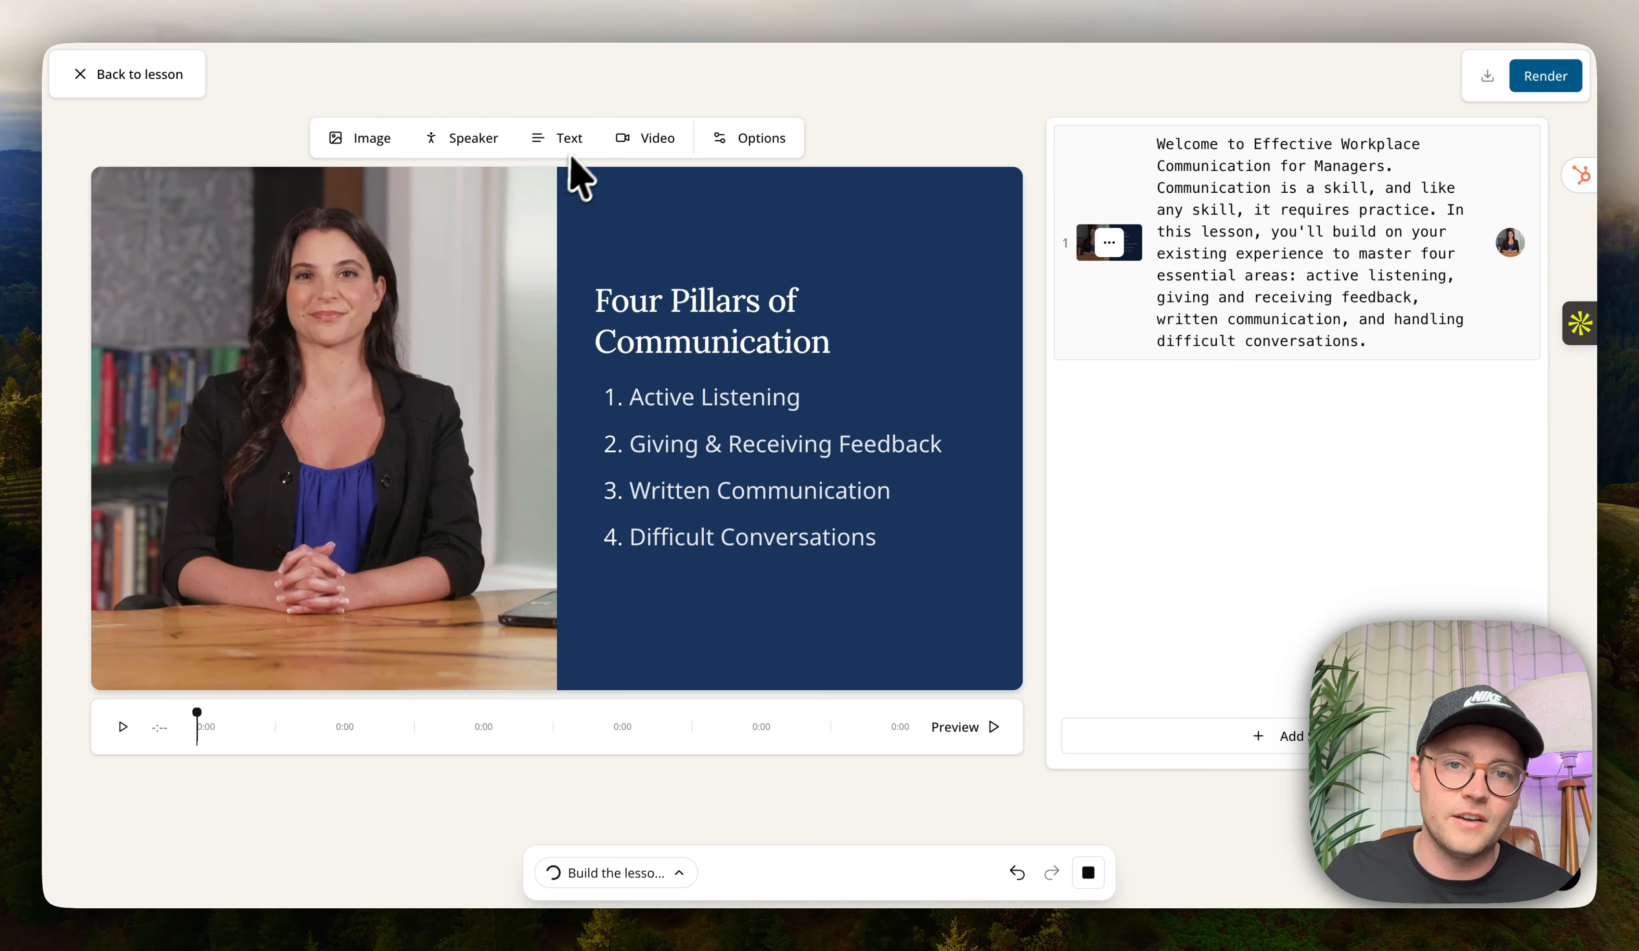
left_click(147, 79)
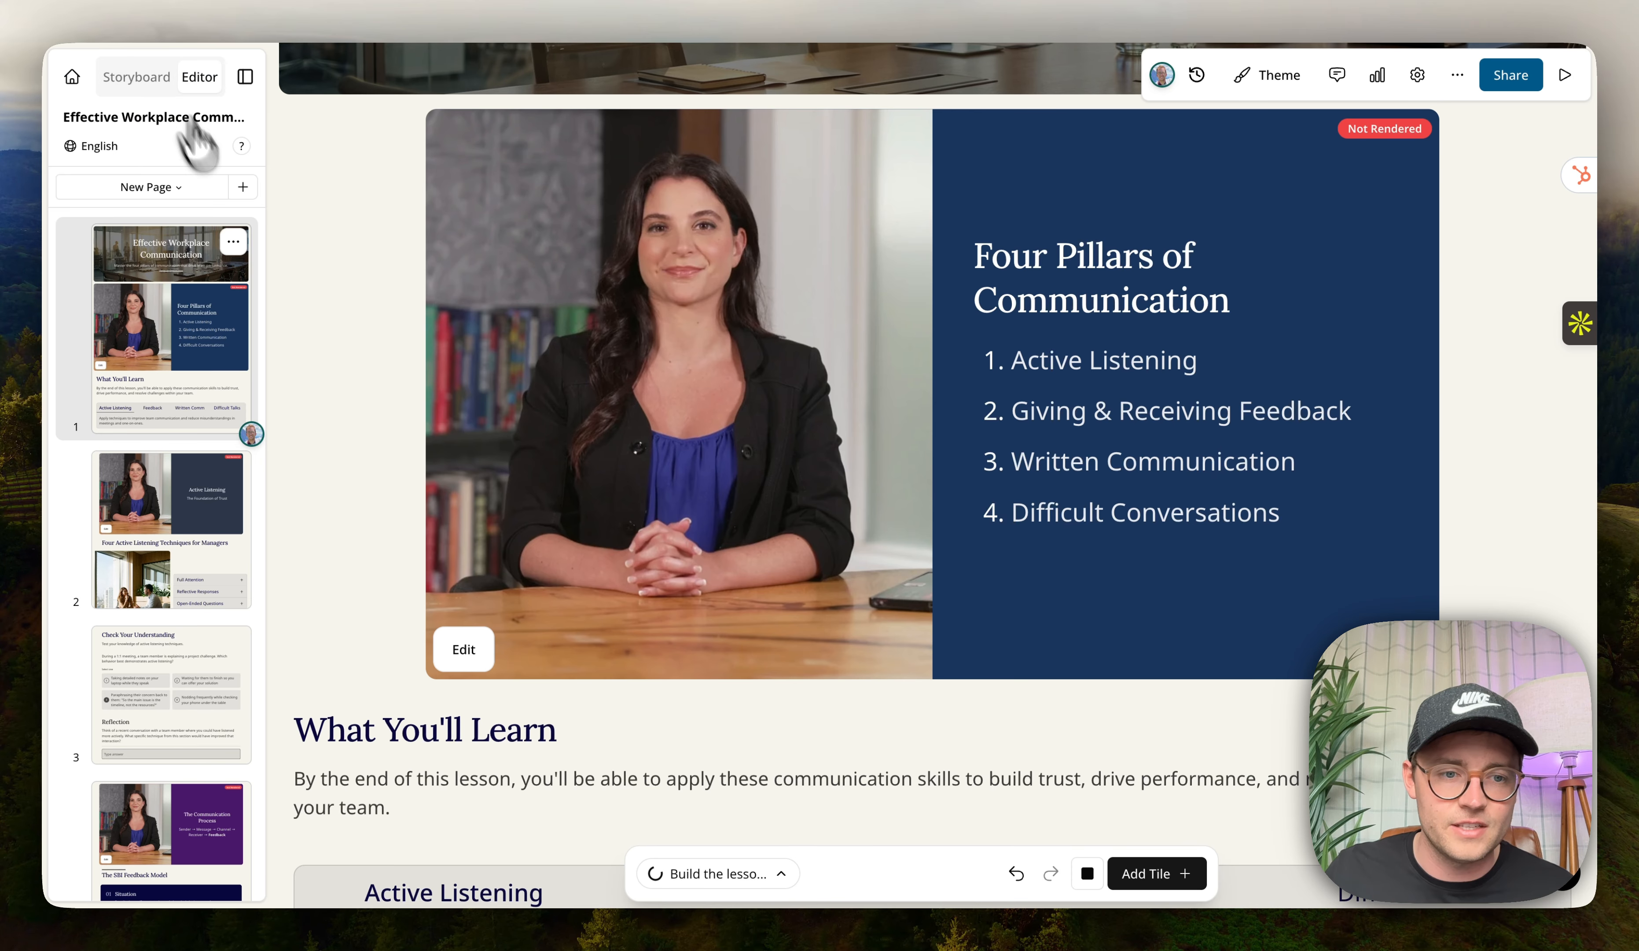
Browse the generated lesson pages 4, 3 and 2 and glance at the agent's to-do list.
scroll(255, 504, "down", 1)
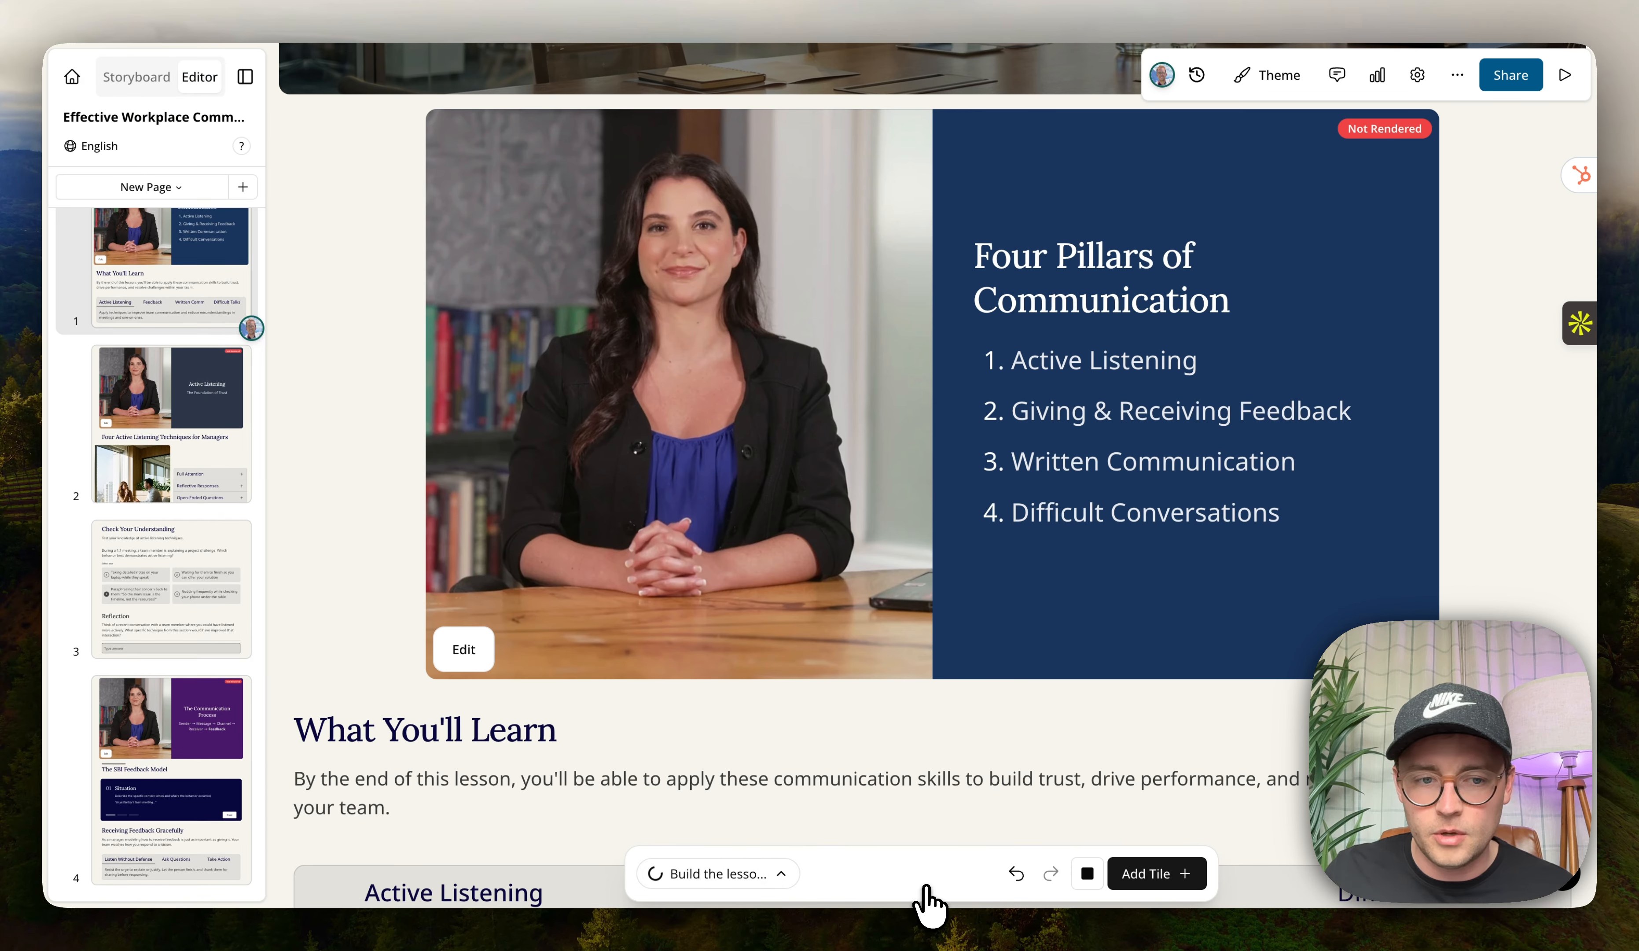
left_click(160, 842)
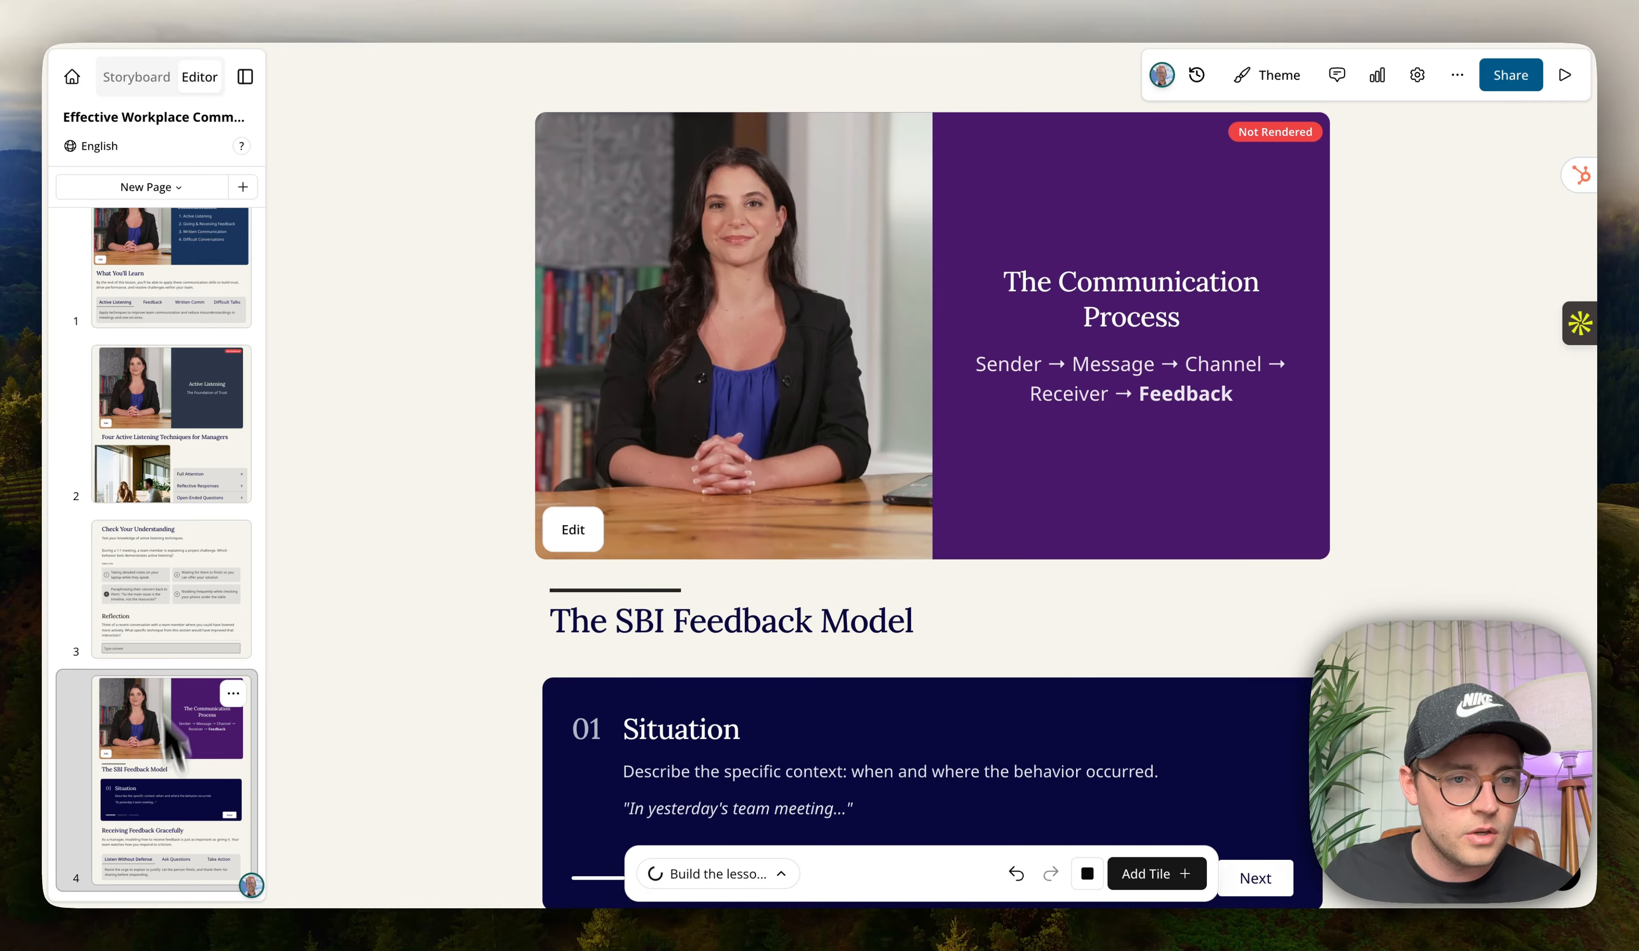
left_click(134, 591)
left_click(161, 468)
scroll(556, 574, "down", 5)
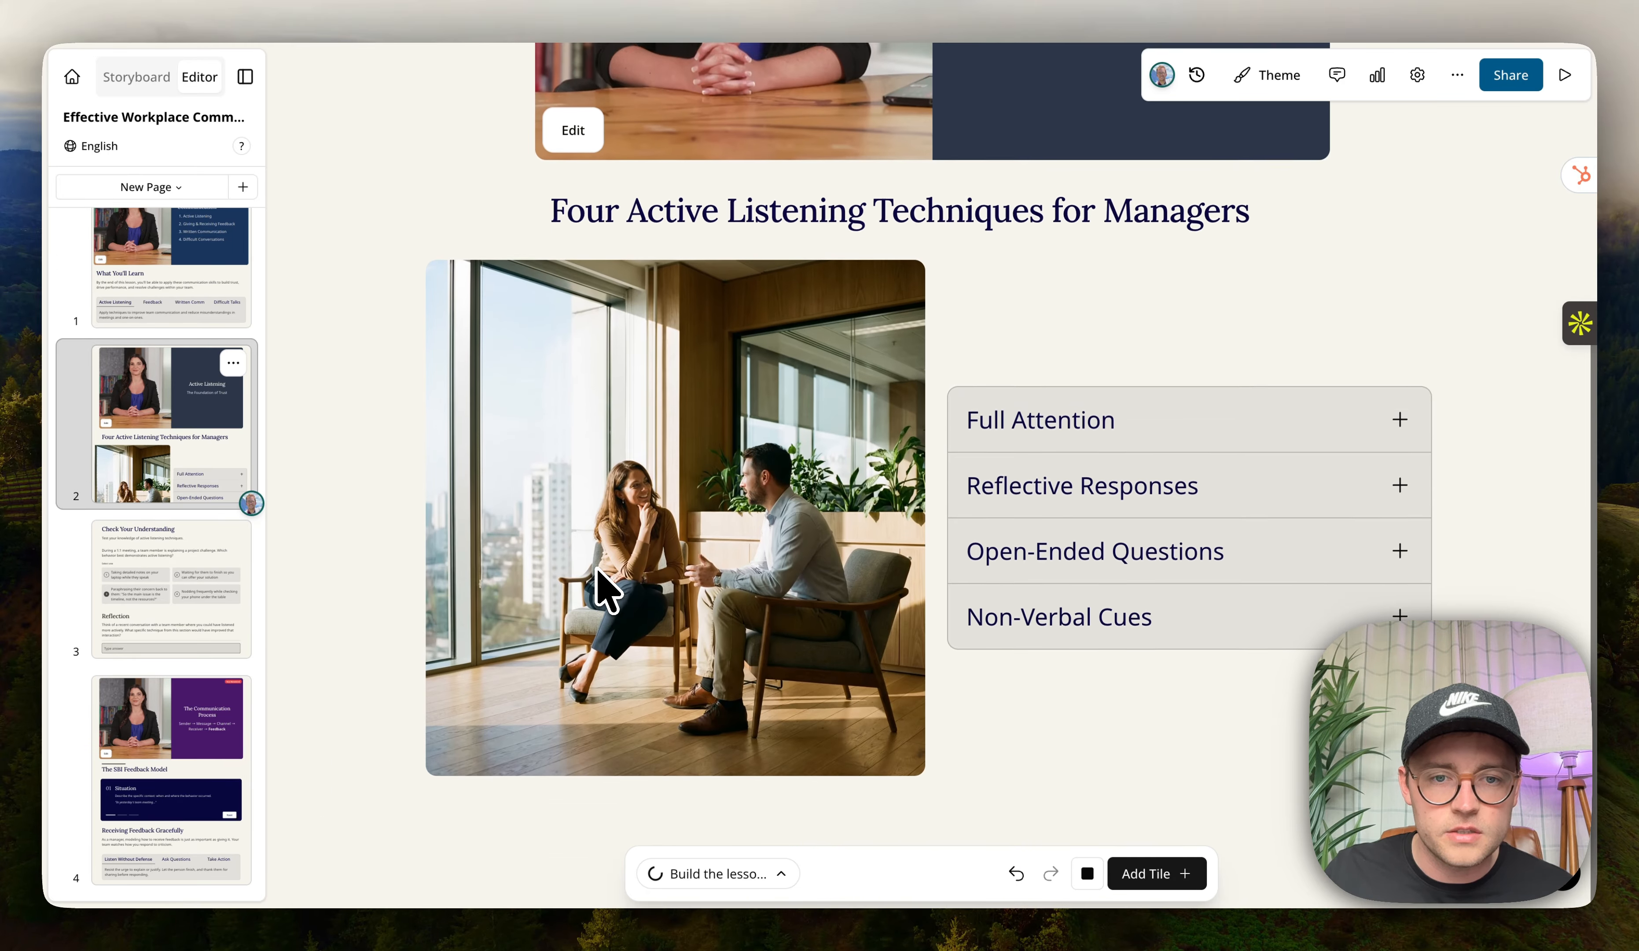
left_click(955, 887)
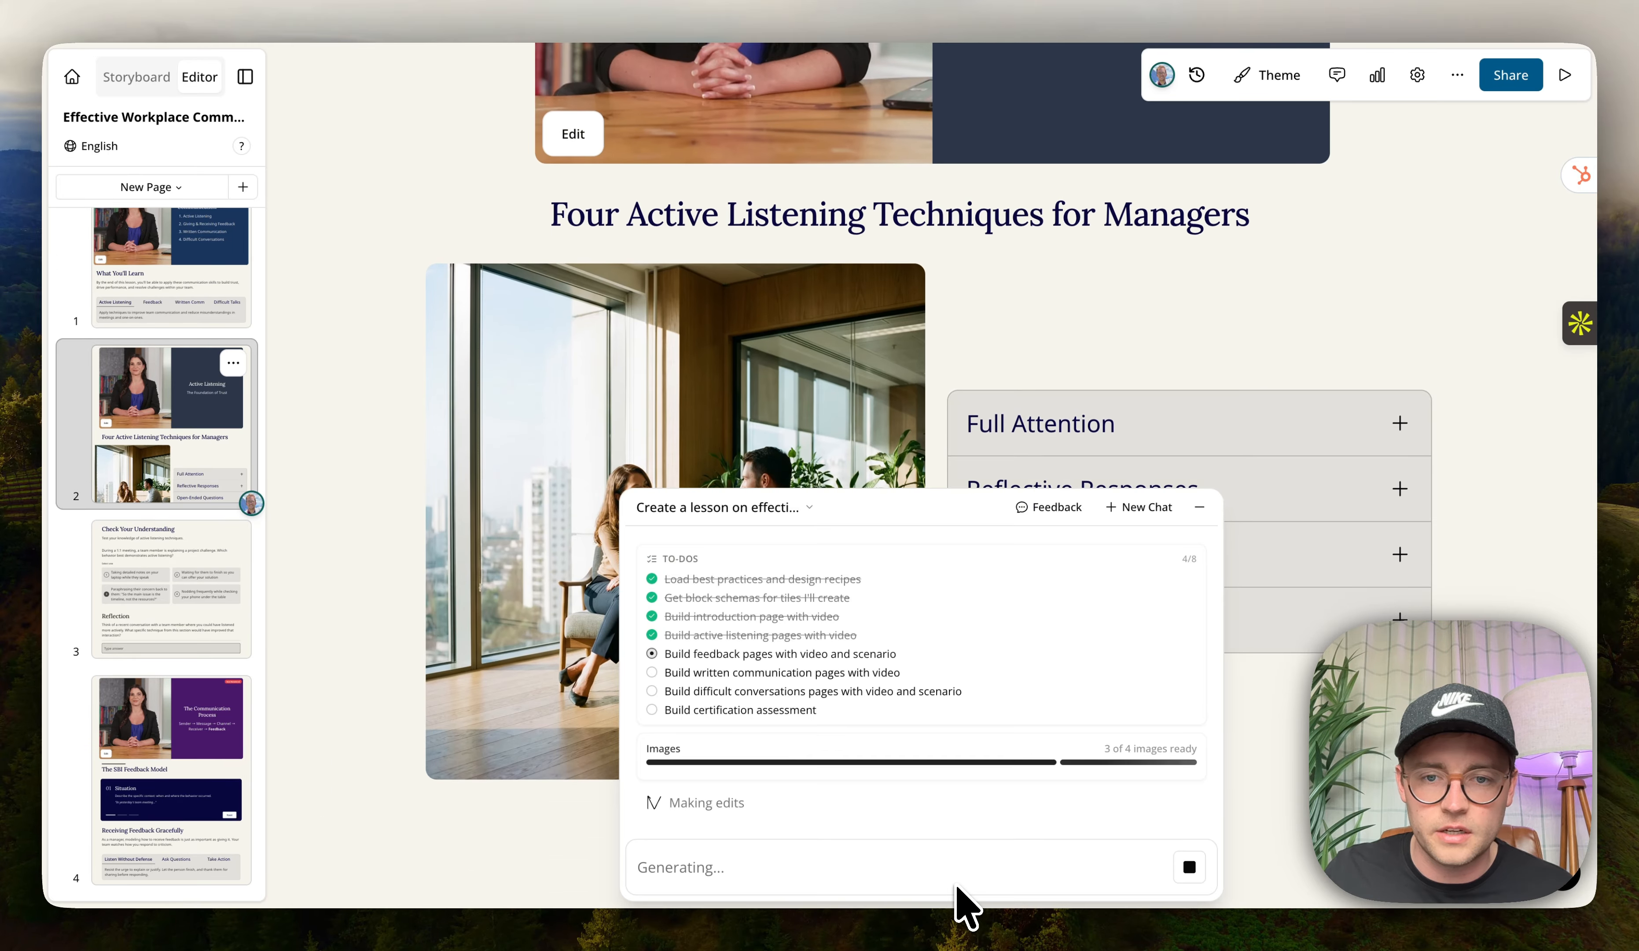
left_click(1199, 508)
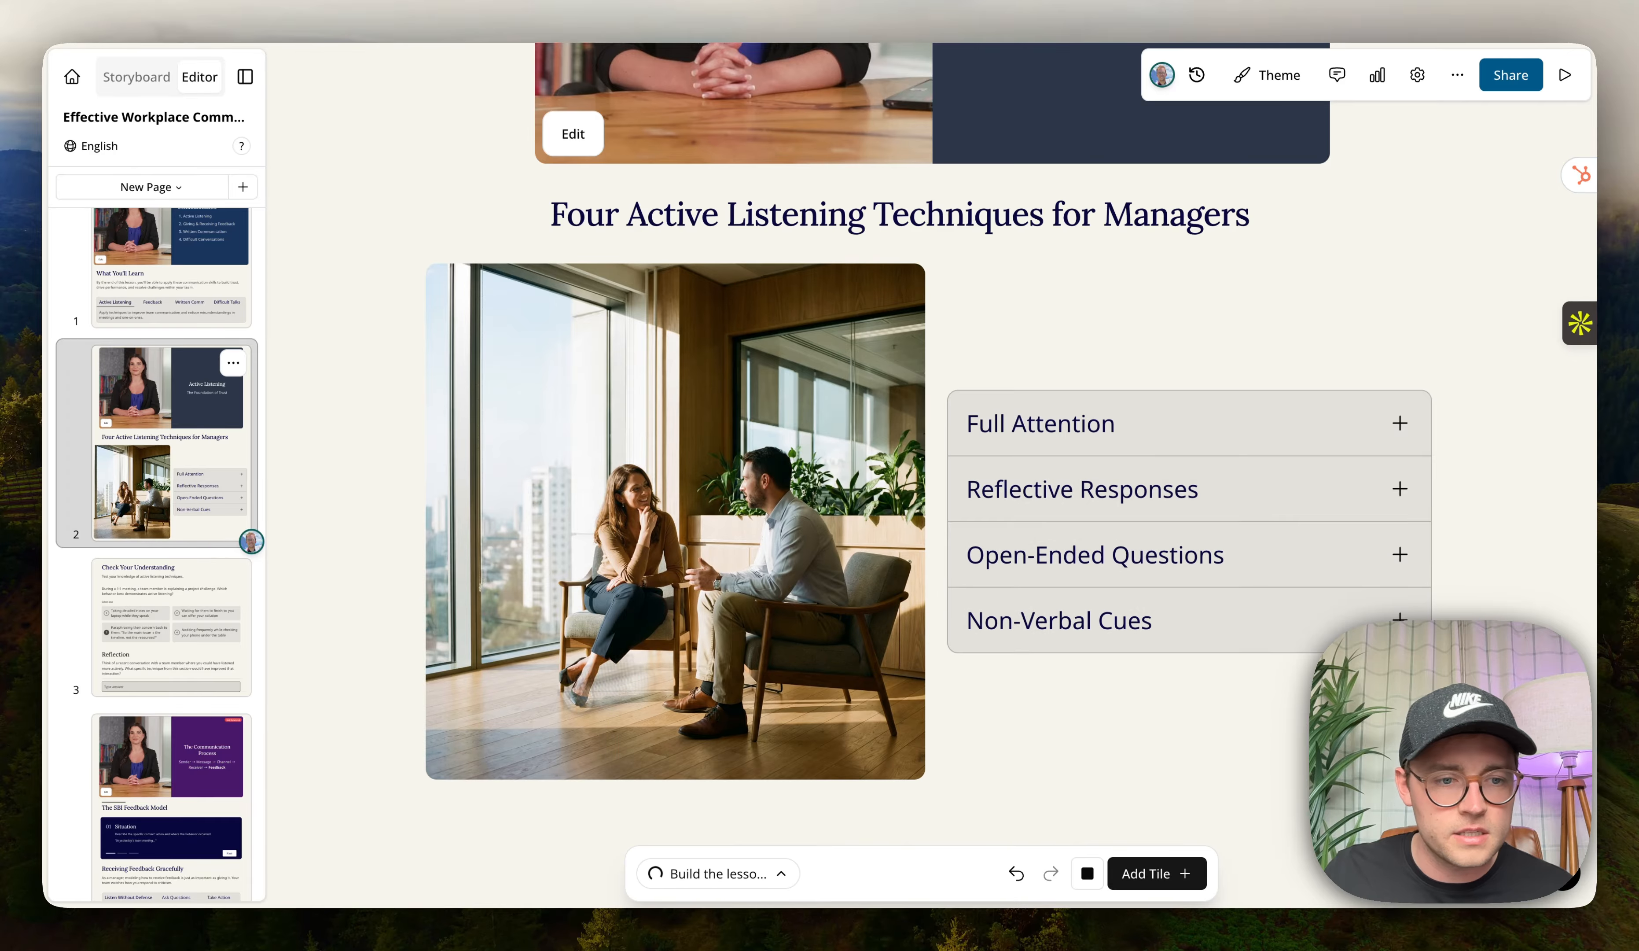
Open the scenario editor for the Practice: Delivering Feedback page.
scroll(159, 813, "down", 3)
left_click(163, 823)
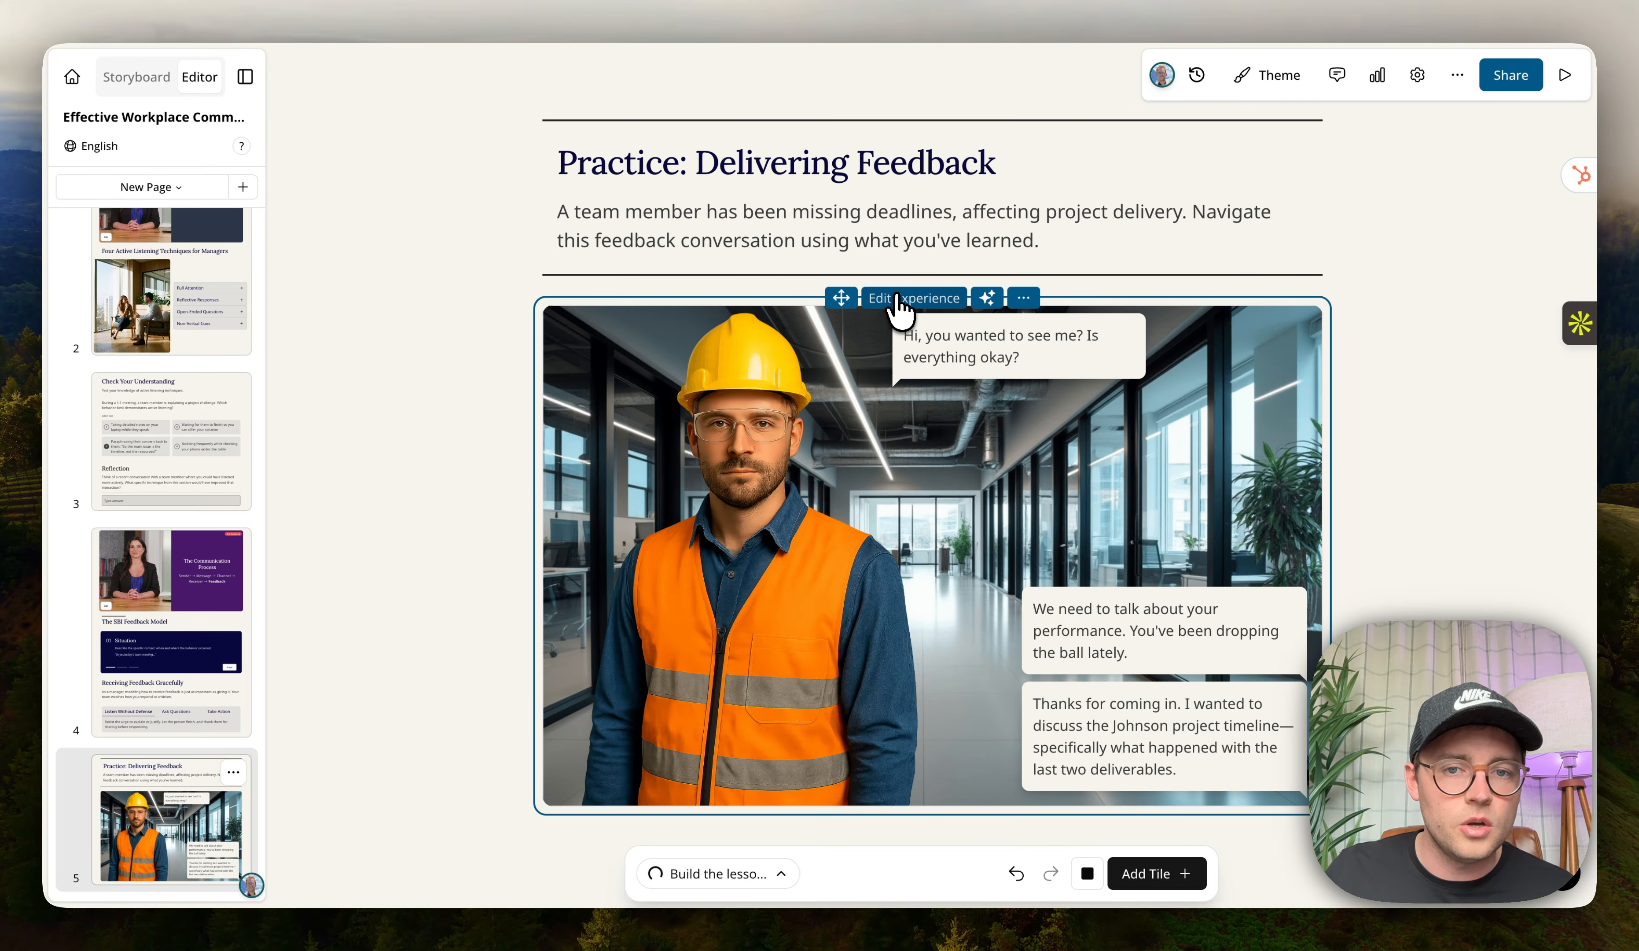
left_click(898, 304)
Rearrange the scenario's dialogue and text nodes into a tidier branching layout.
left_click(630, 575)
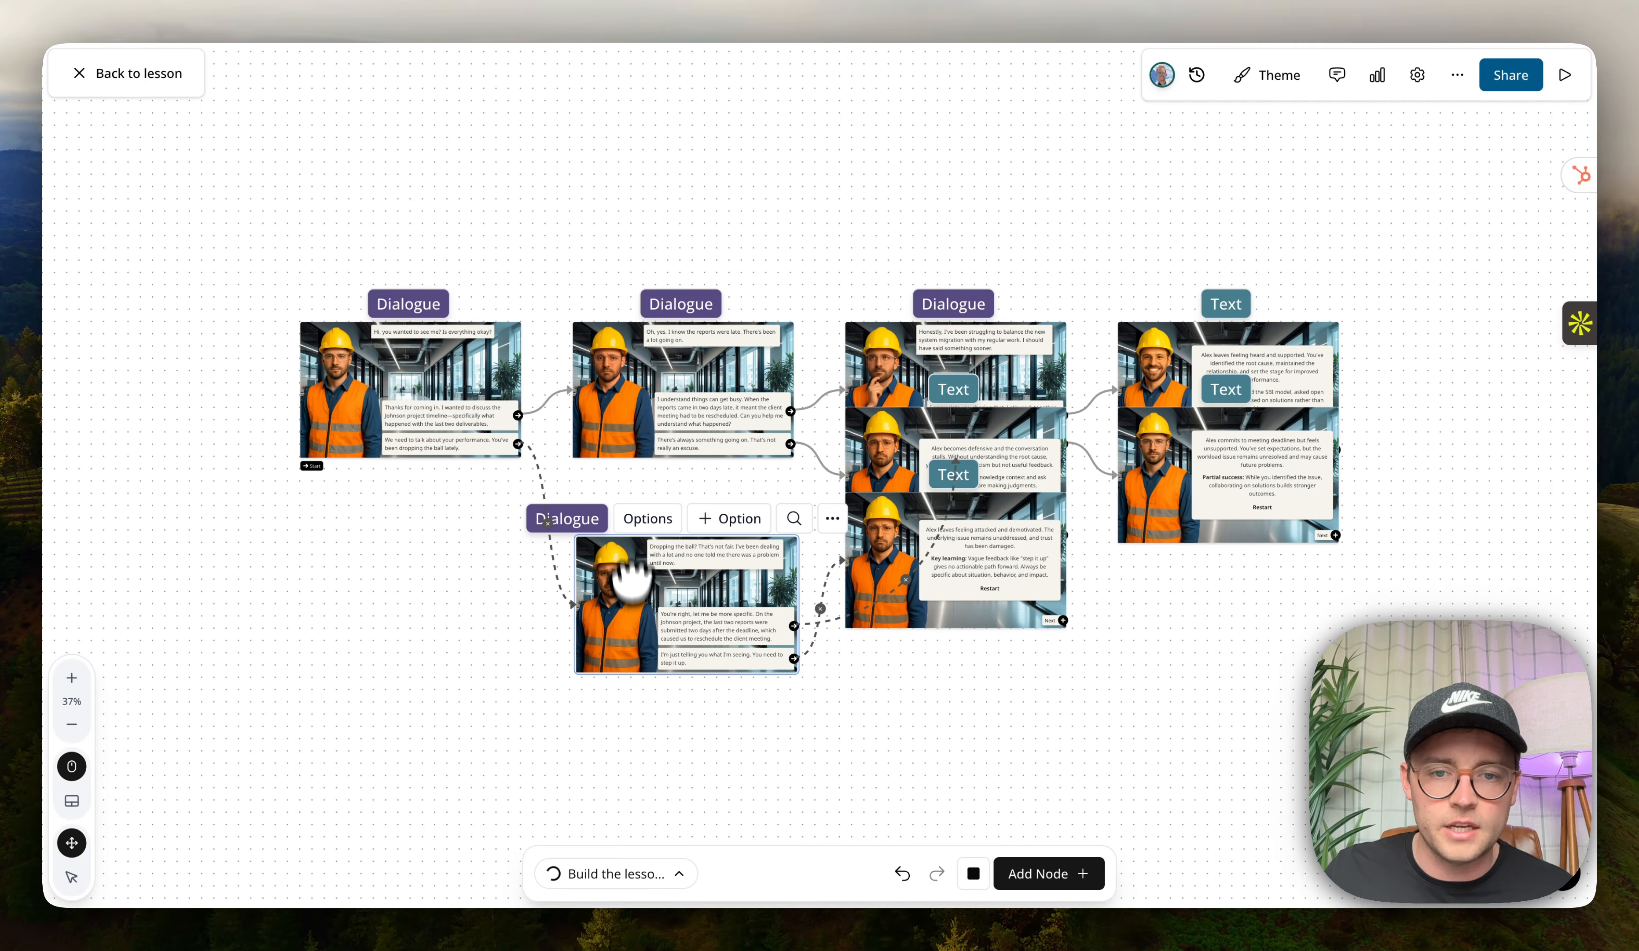
left_click_drag(860, 355, 878, 220)
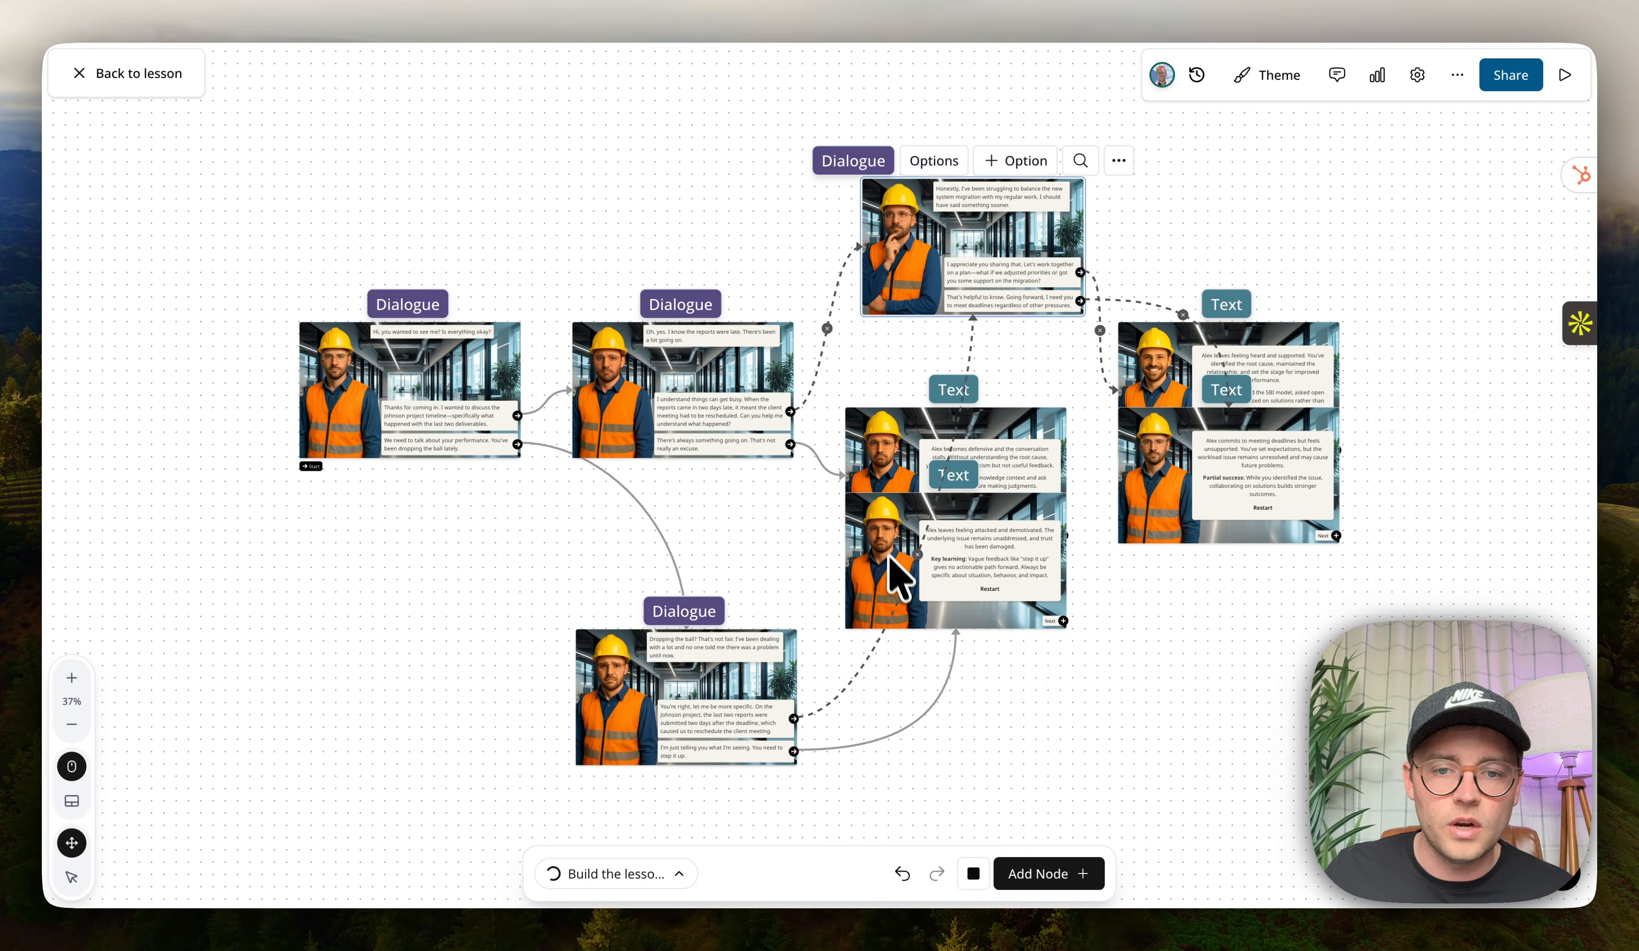
left_click_drag(912, 585, 1036, 812)
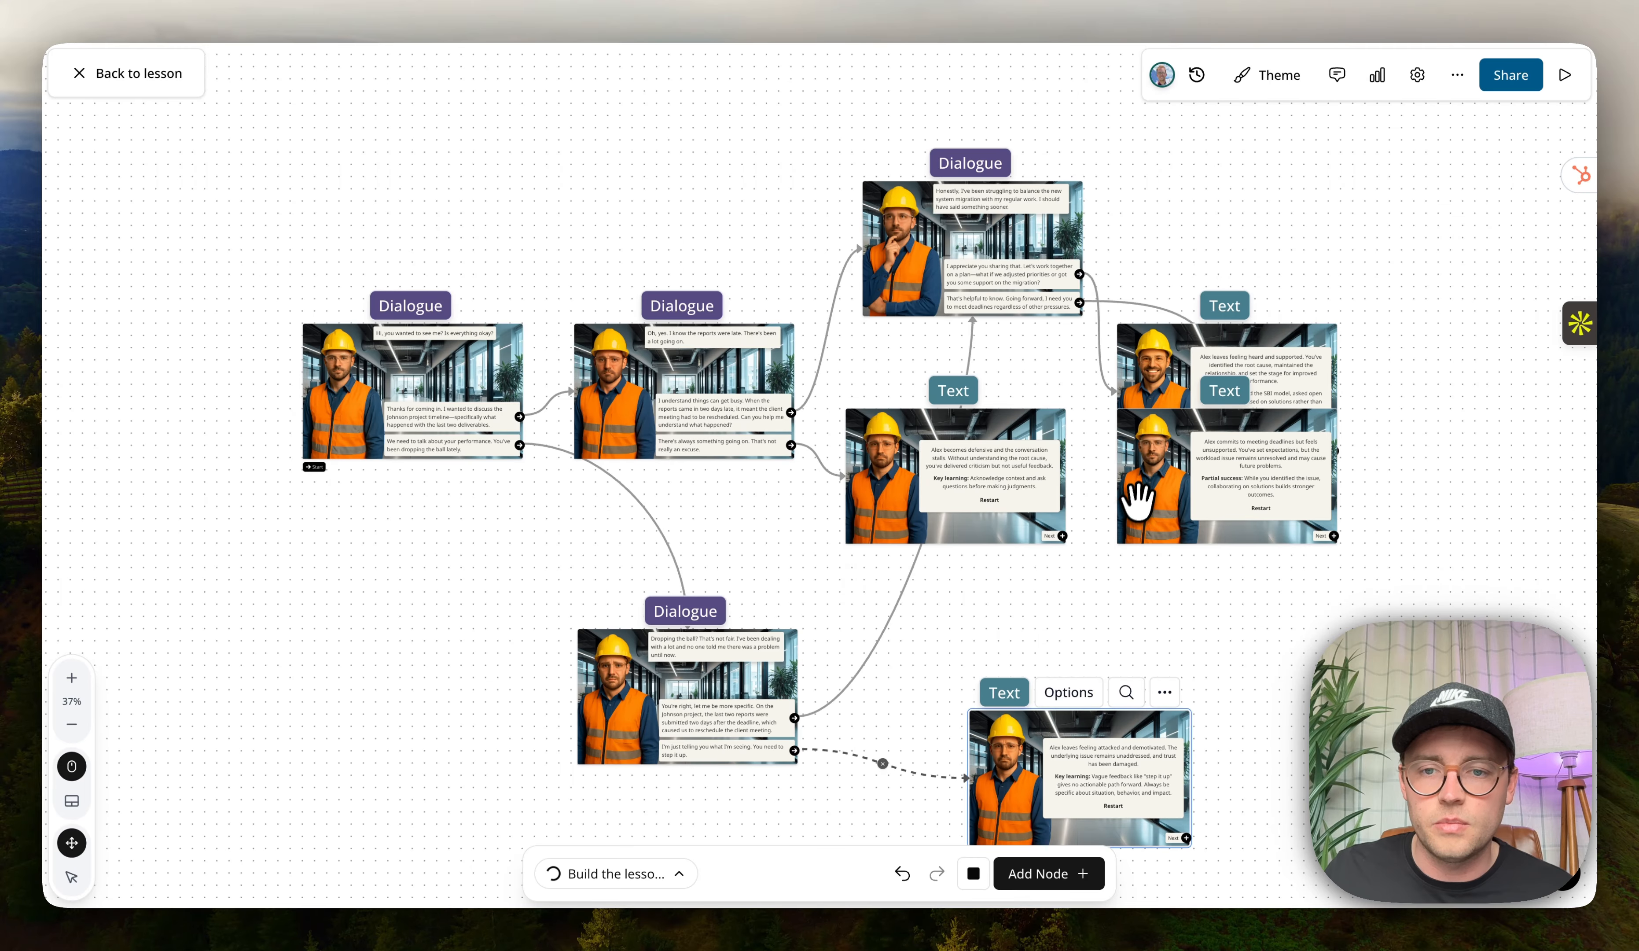
left_click_drag(1139, 501, 1236, 533)
left_click_drag(862, 514, 875, 530)
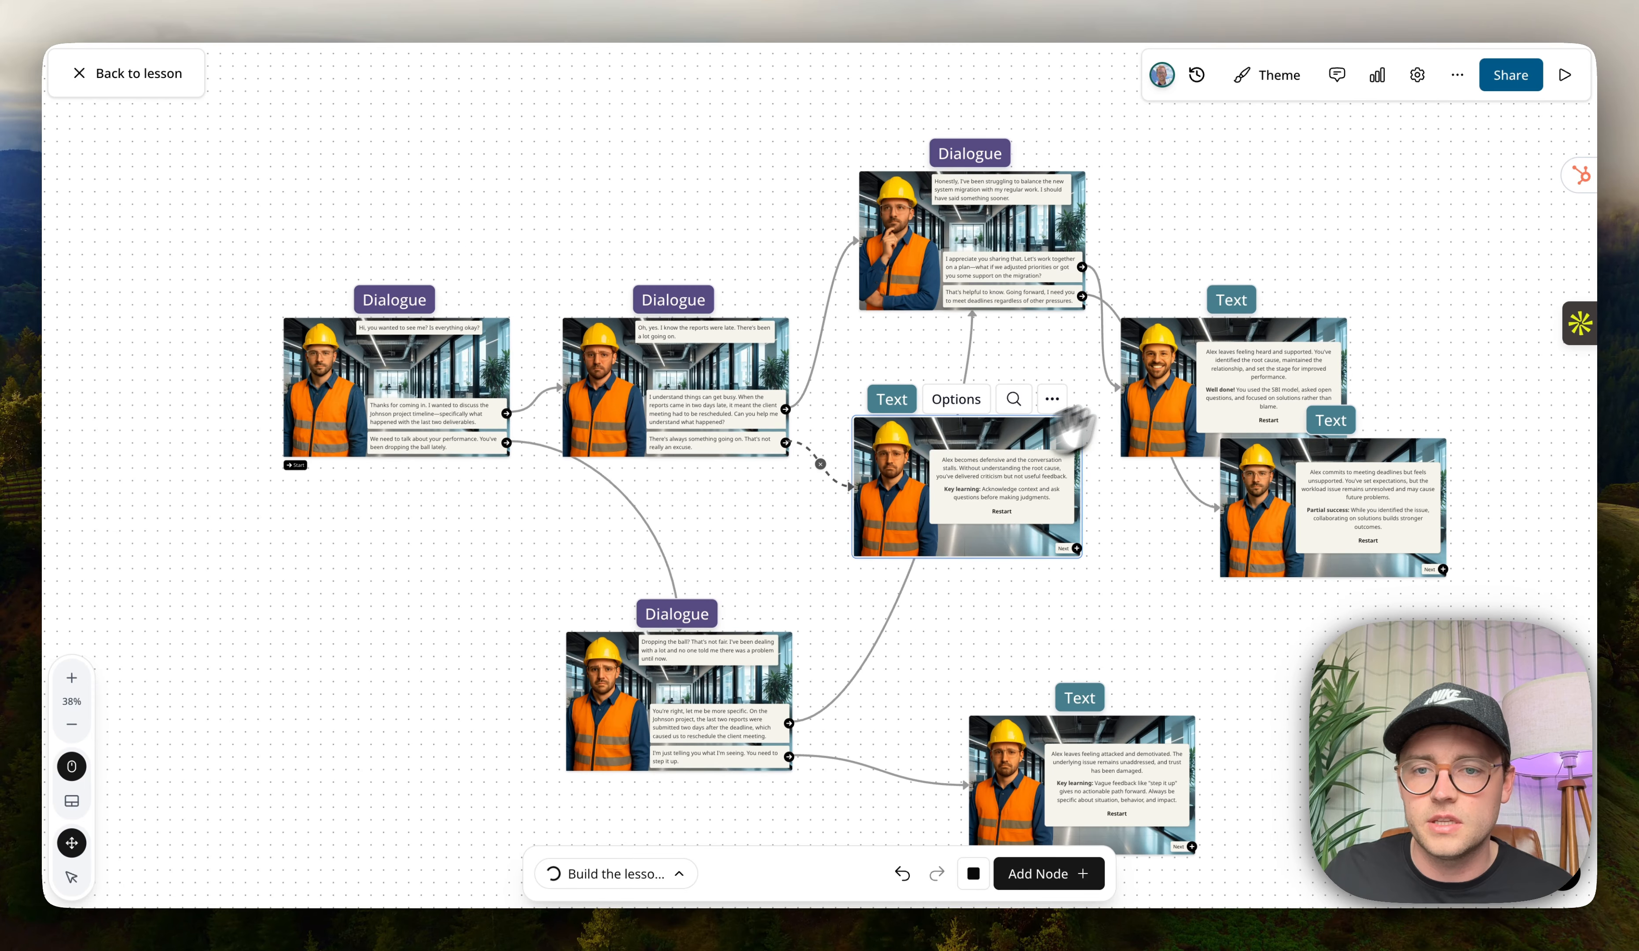
left_click_drag(1156, 377, 1248, 248)
scroll(1143, 601, "down", 5)
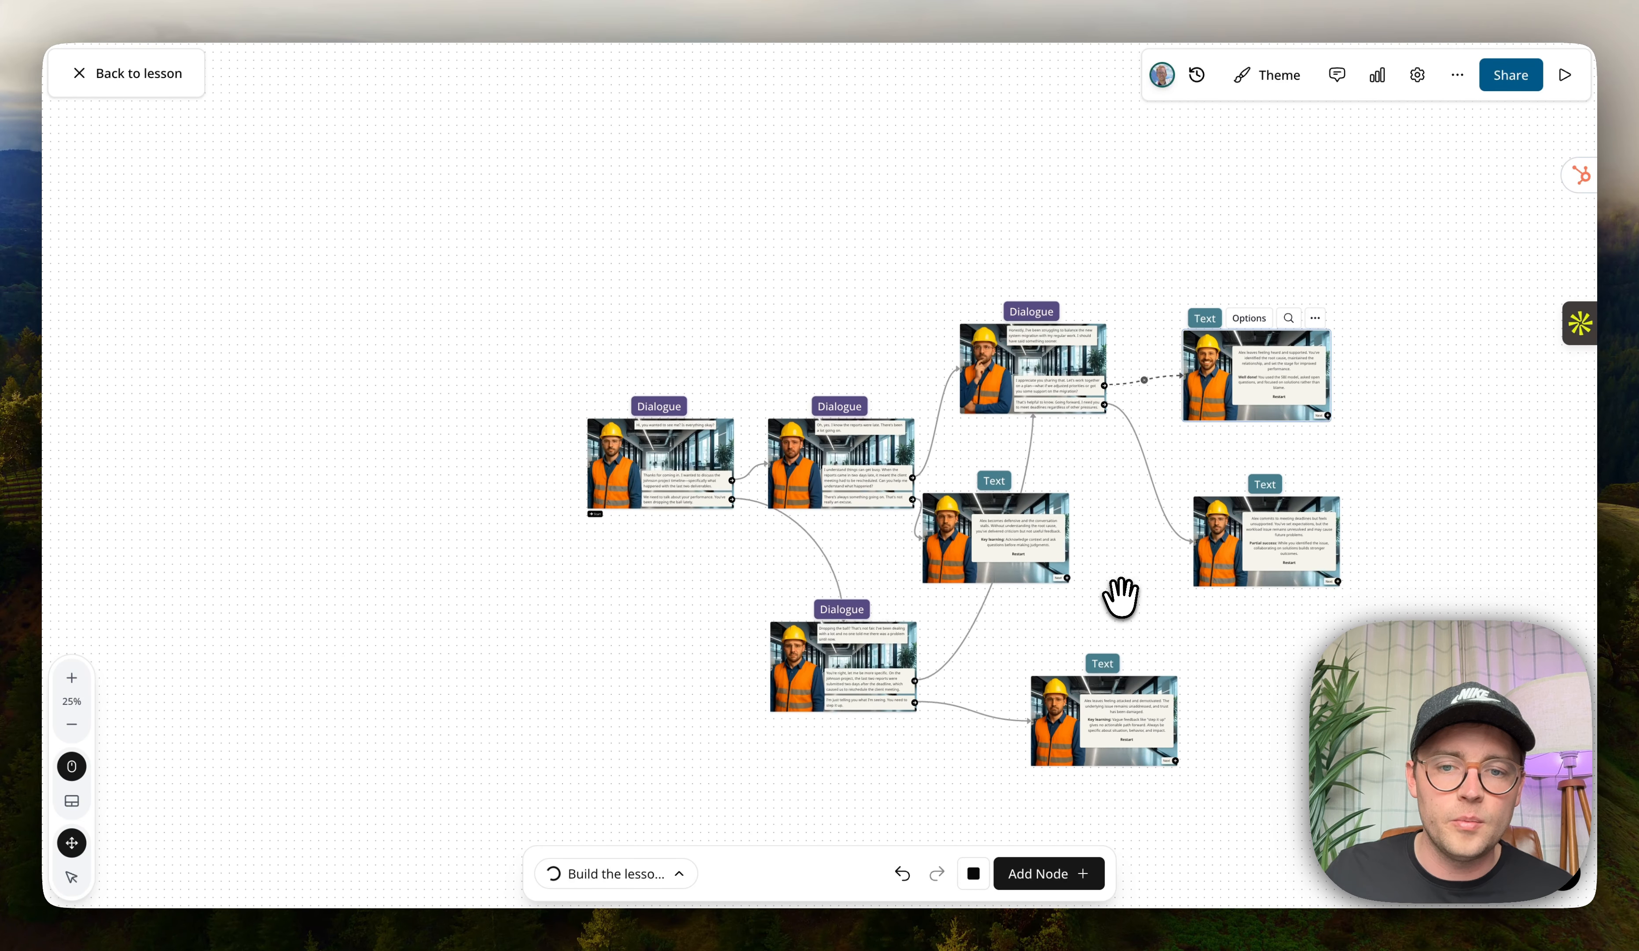
left_click_drag(1120, 596, 991, 540)
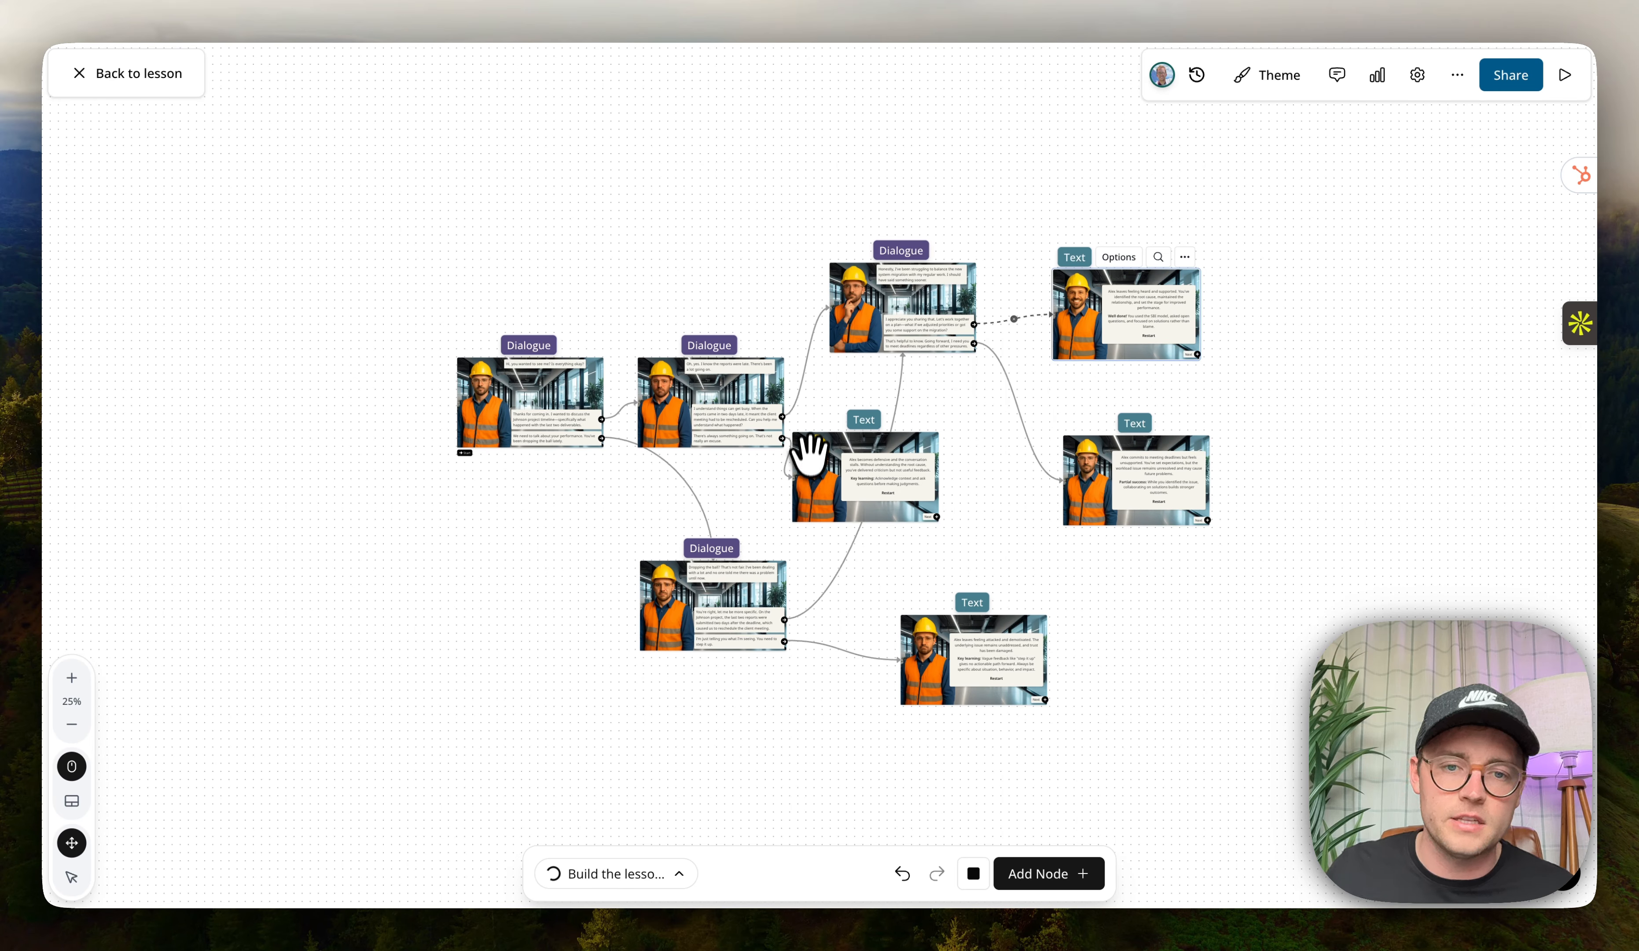
left_click_drag(812, 468, 842, 469)
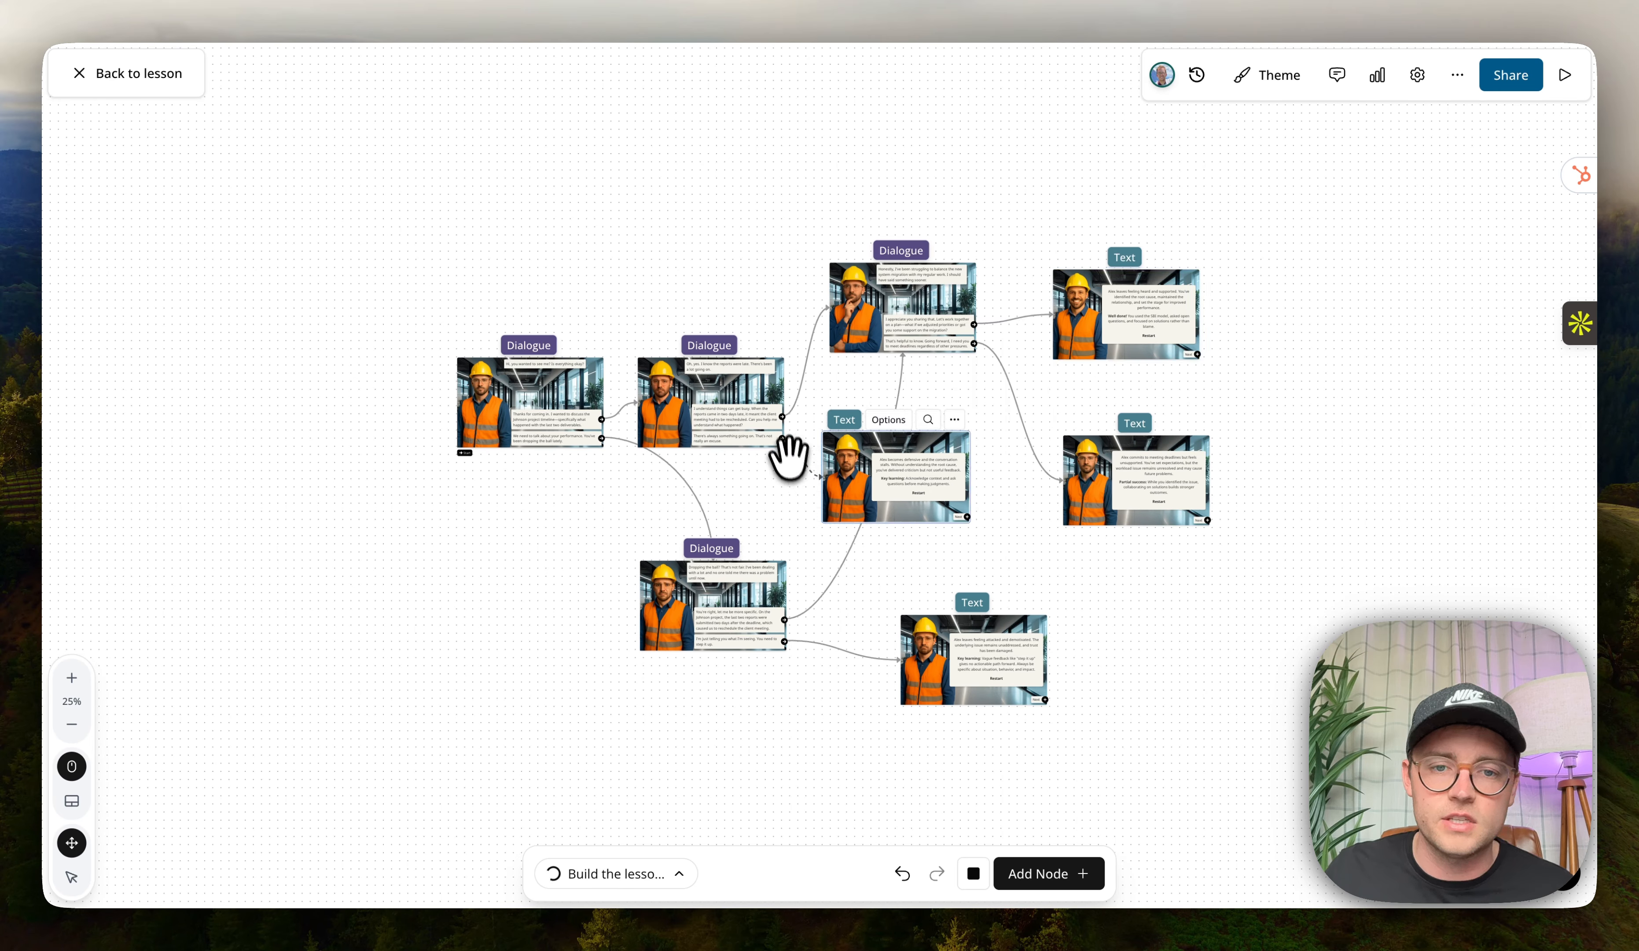
left_click(1183, 567)
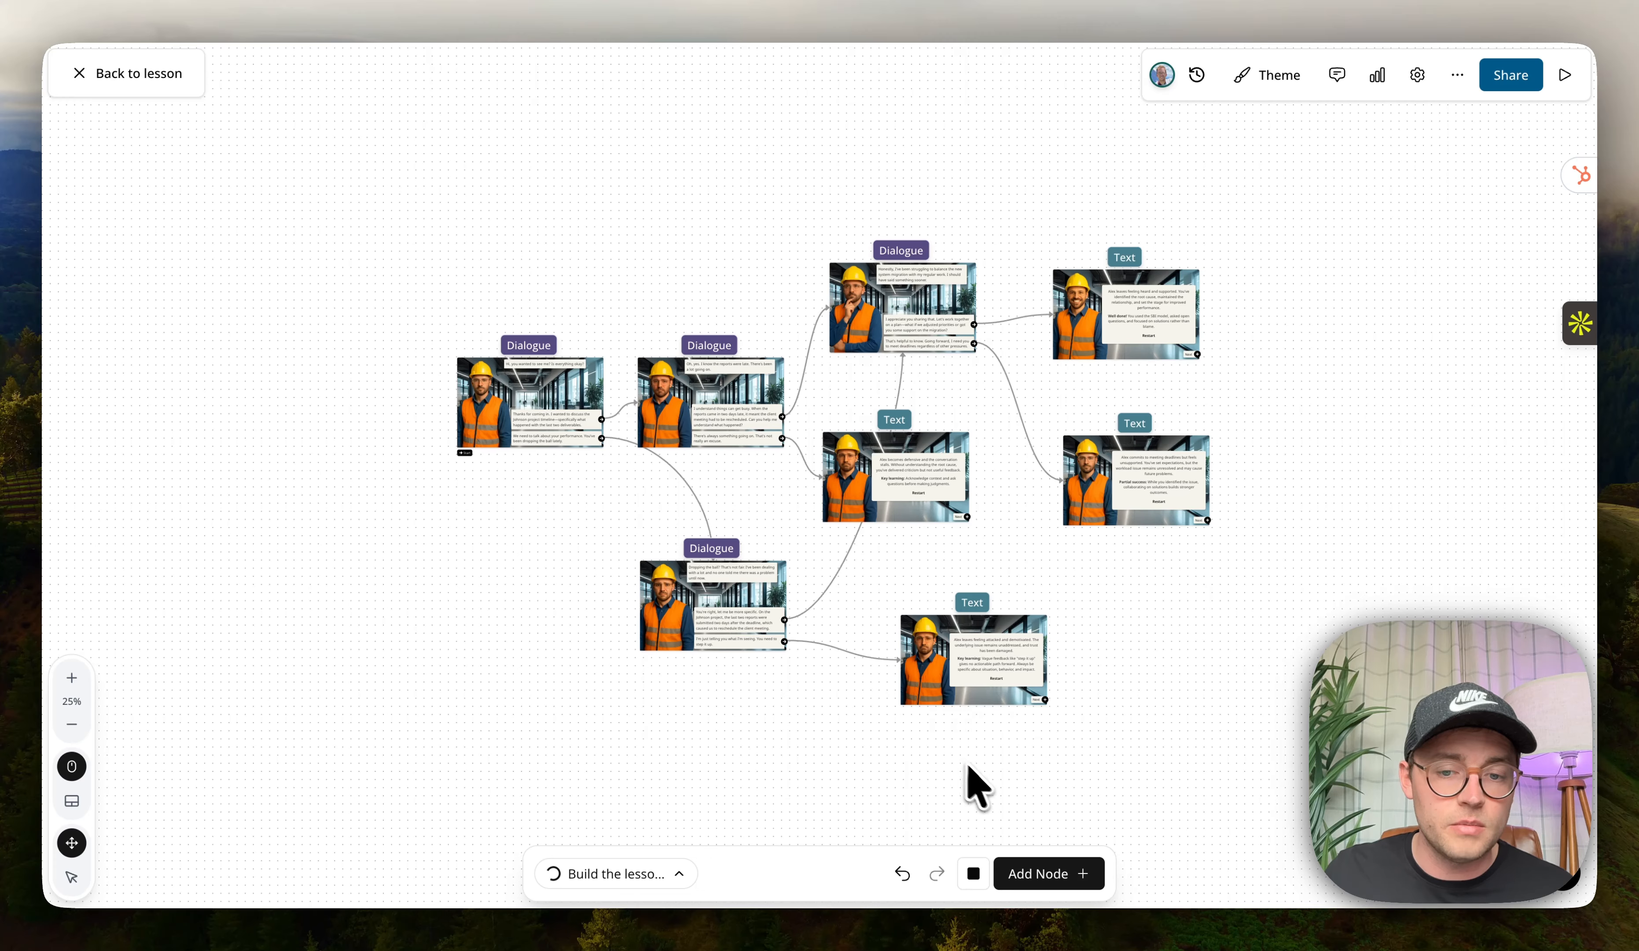
Add an Explore node to the scenario and place it beside the lowest text node.
left_click(1064, 876)
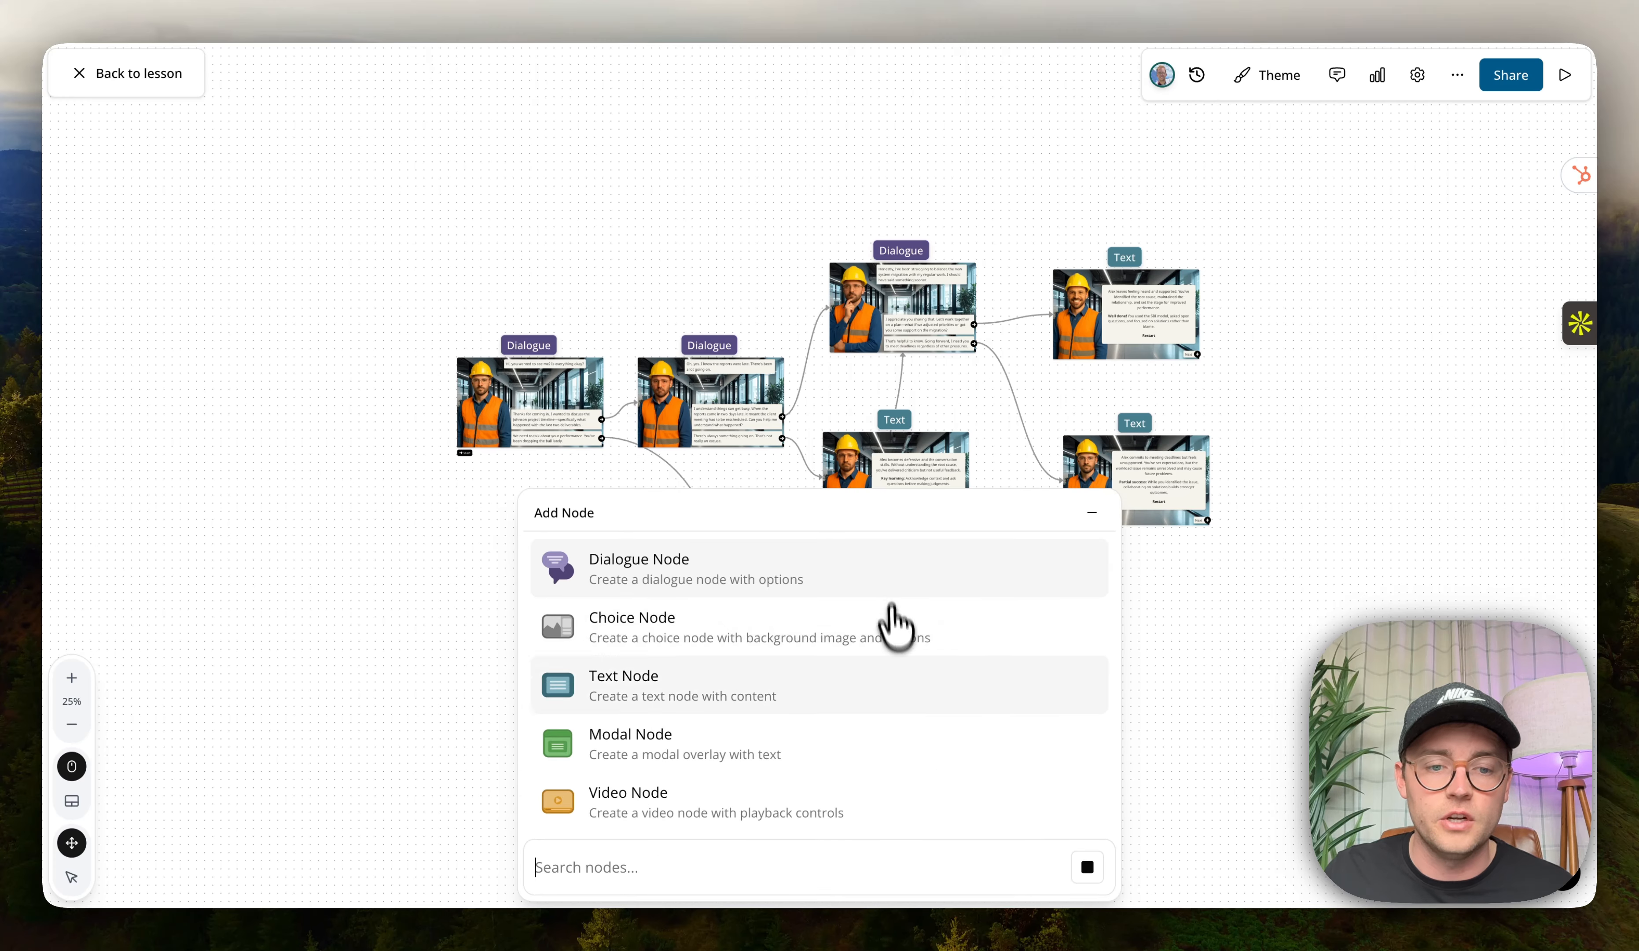
scroll(897, 624, "down", 2)
left_click(732, 804)
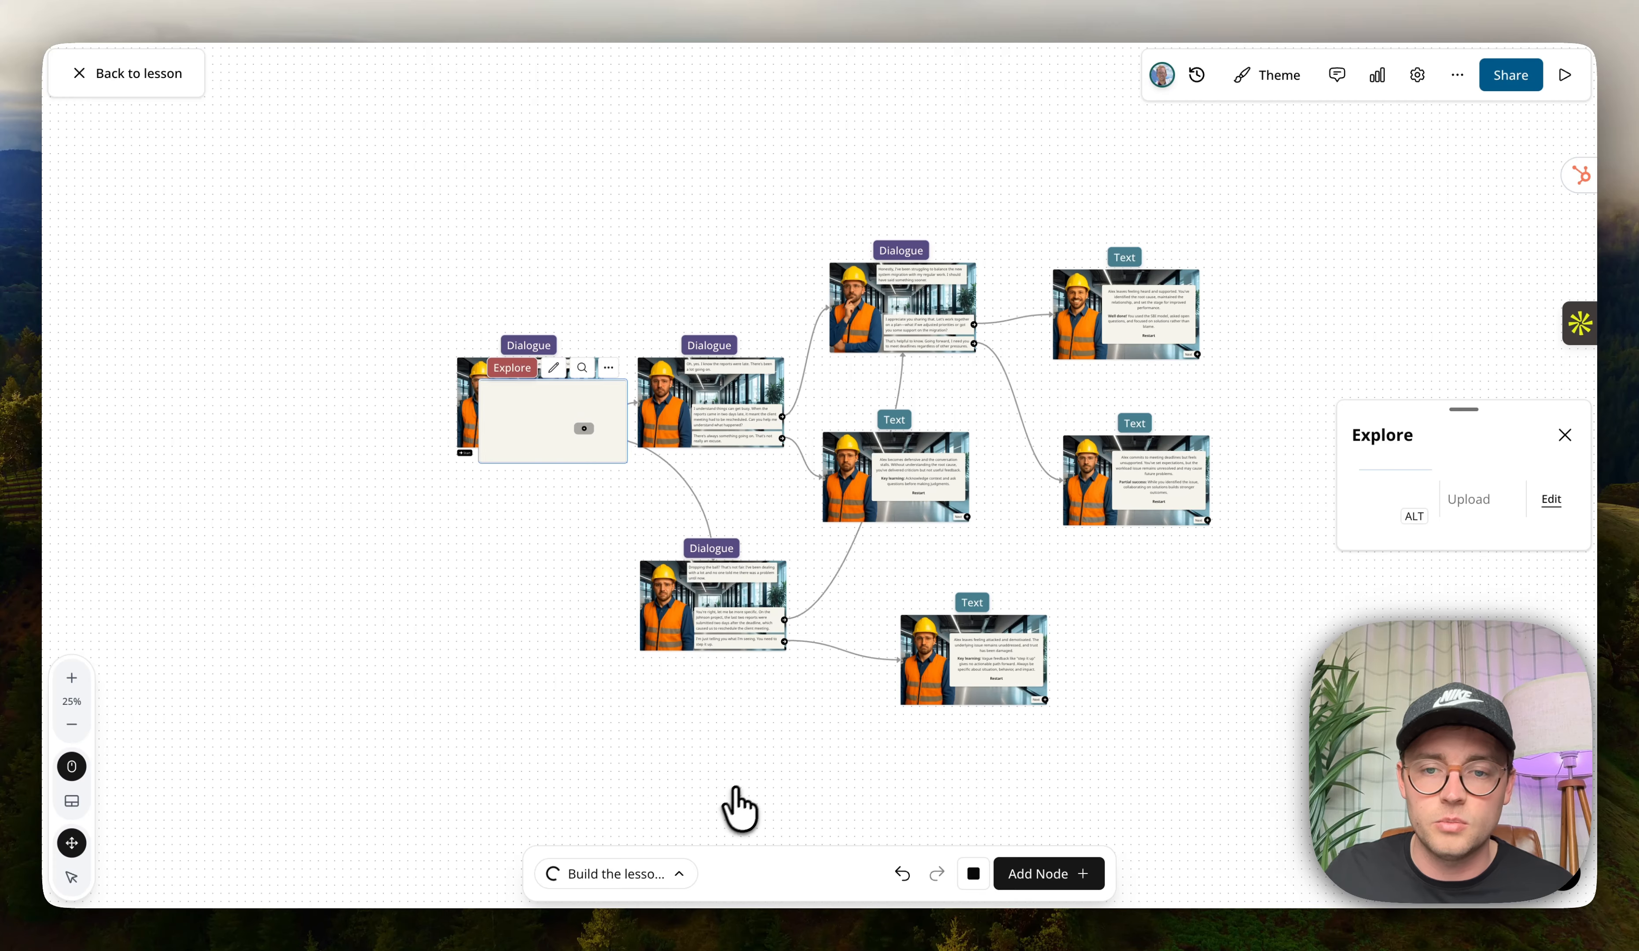
left_click_drag(520, 410, 1175, 657)
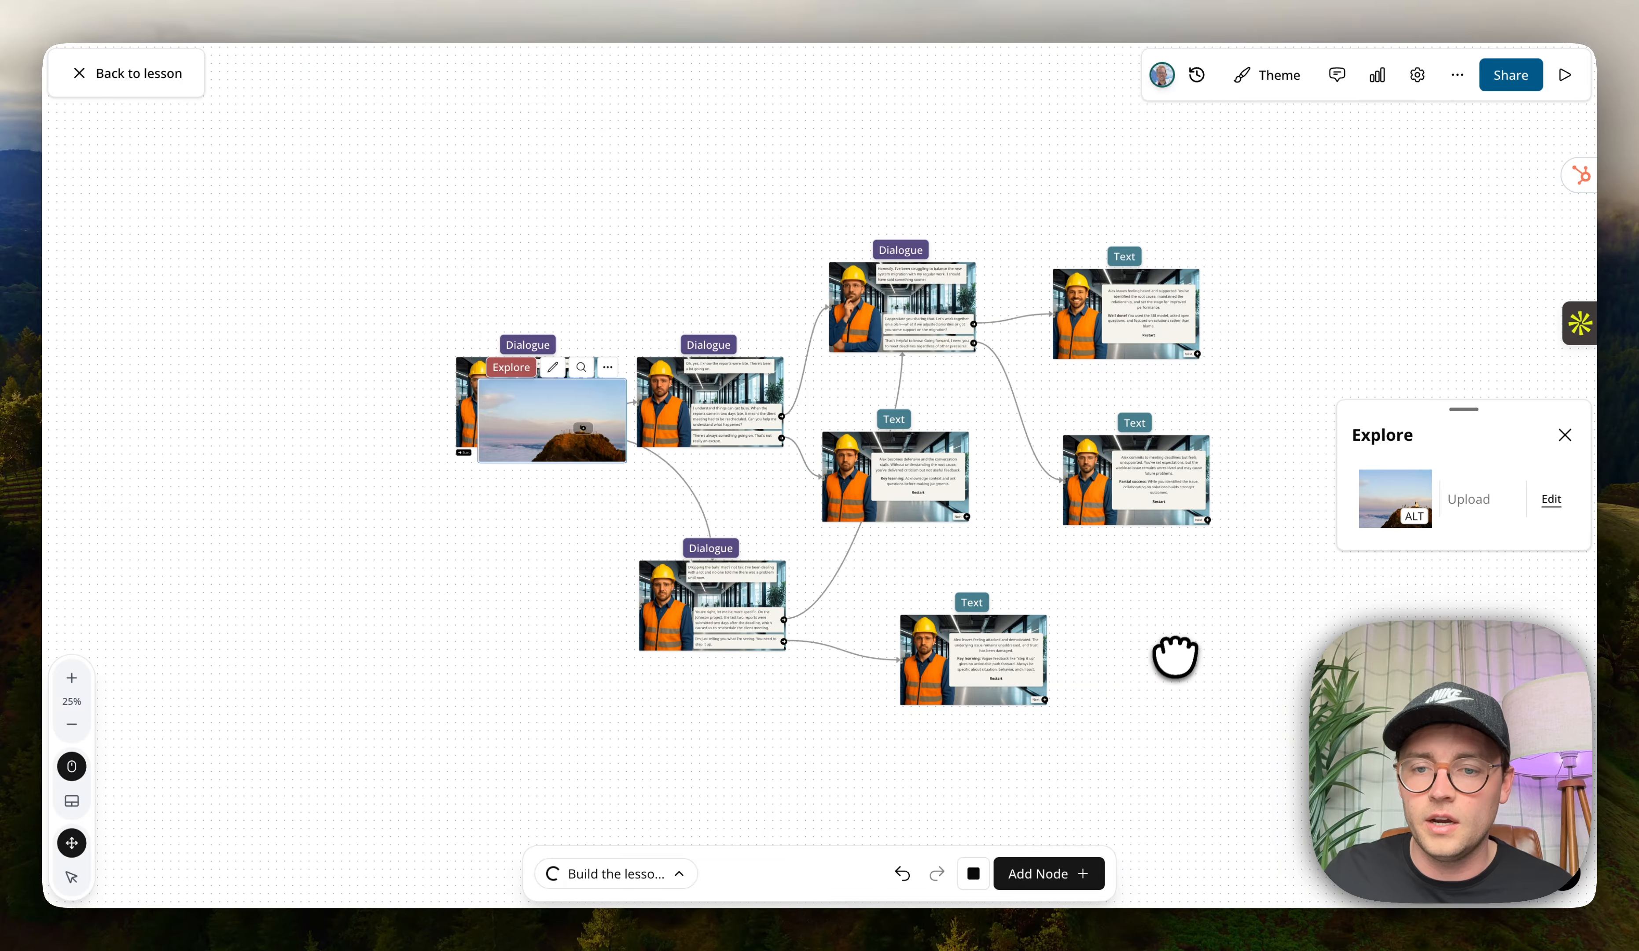
left_click_drag(563, 454, 1079, 670)
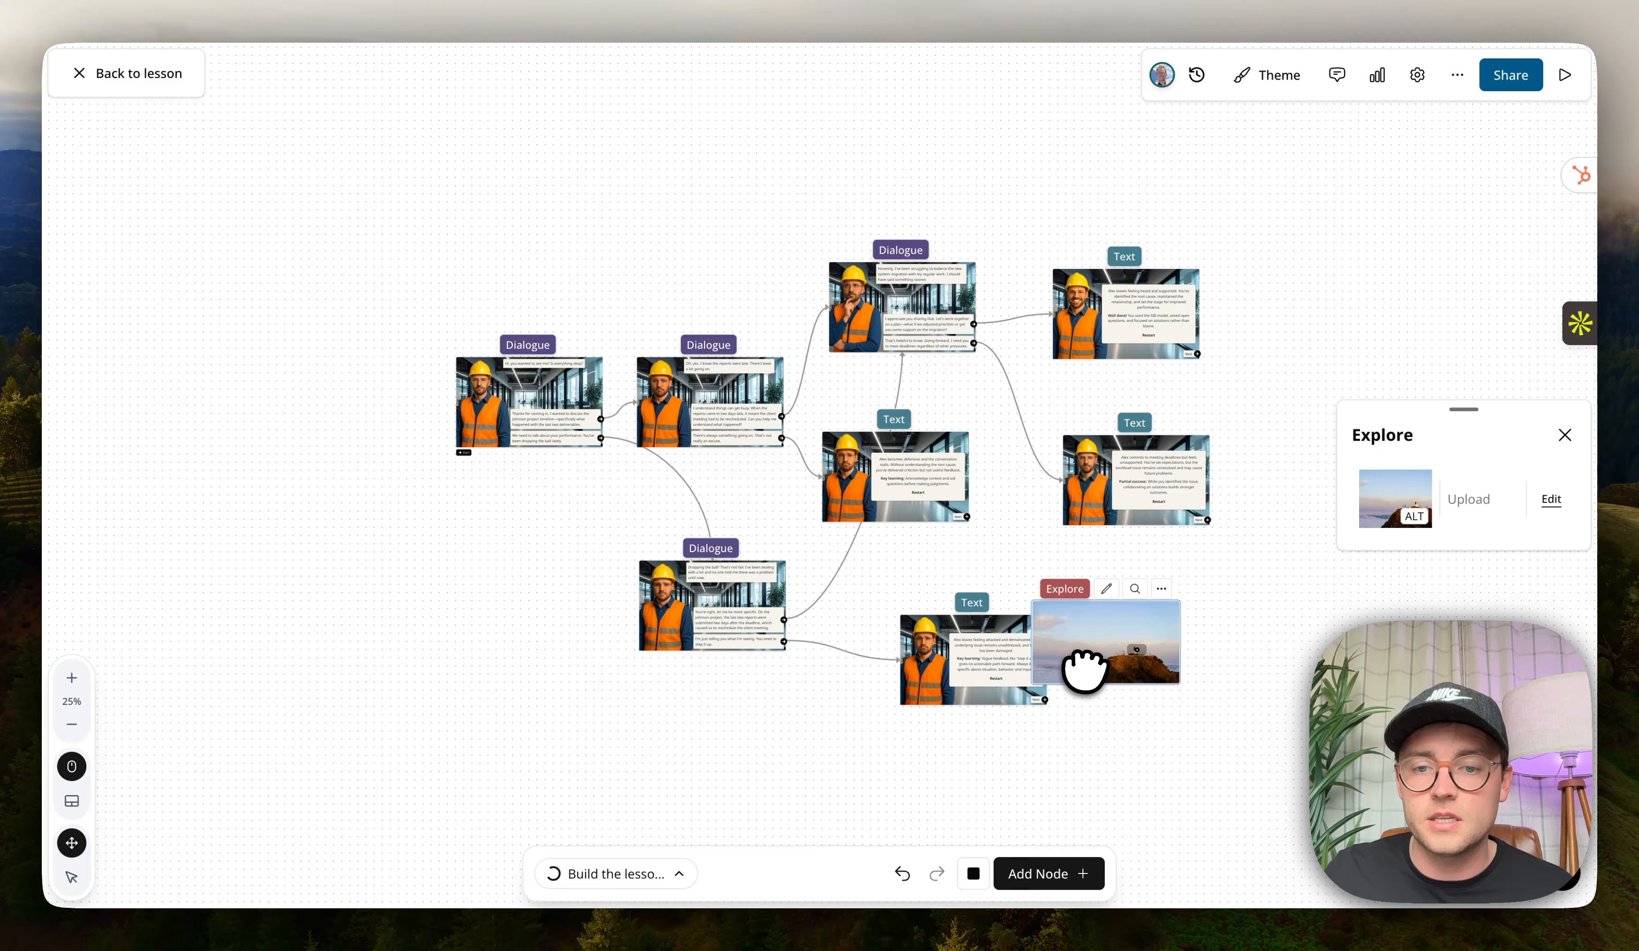
Add a clickable area to the Explore node's image, move it over the sky at upper left, and return.
left_click(1104, 586)
left_click(532, 136)
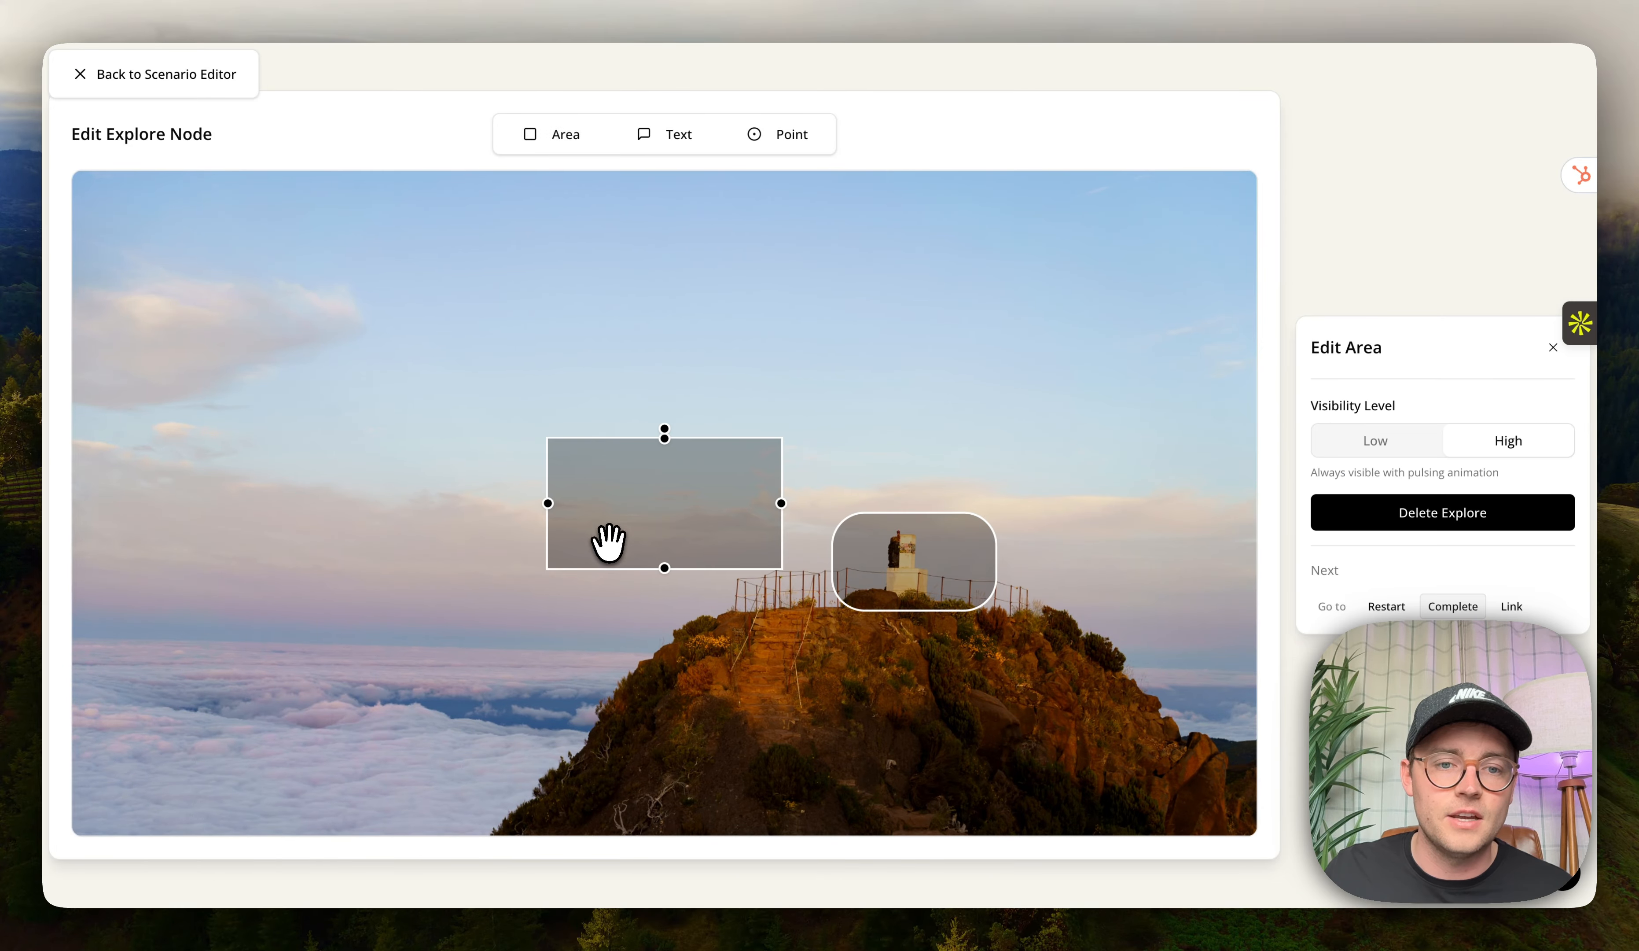
left_click_drag(608, 542, 294, 463)
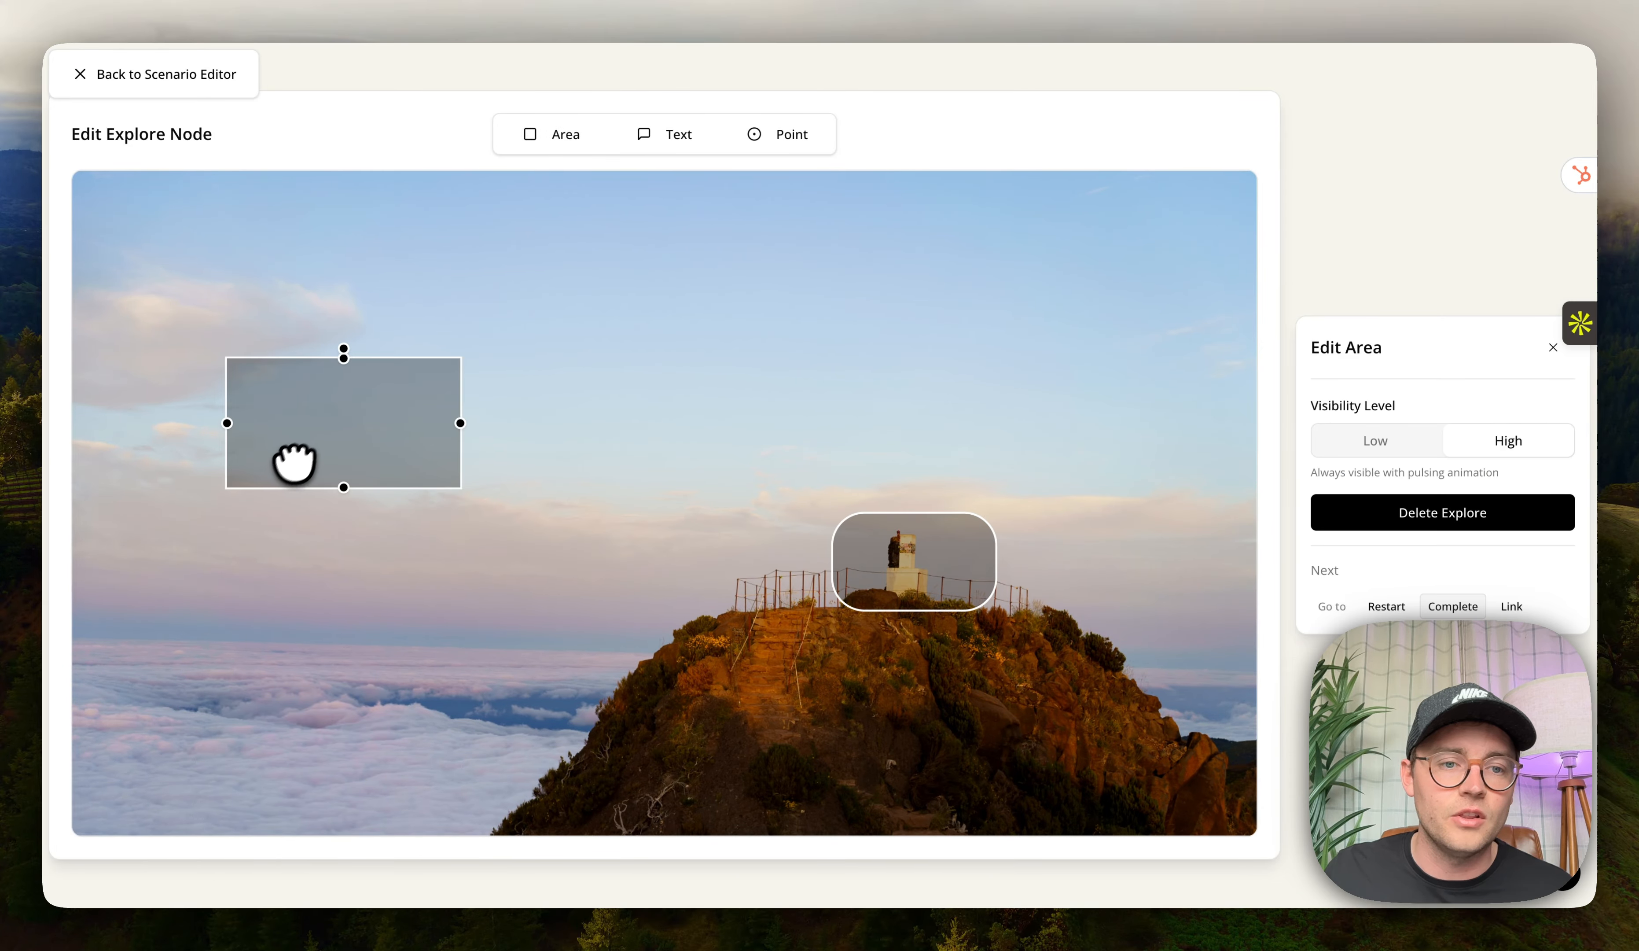
left_click(87, 77)
Attach a new Video node to one Explore area and link the video back to the Explore node.
scroll(1143, 636, "up", 5)
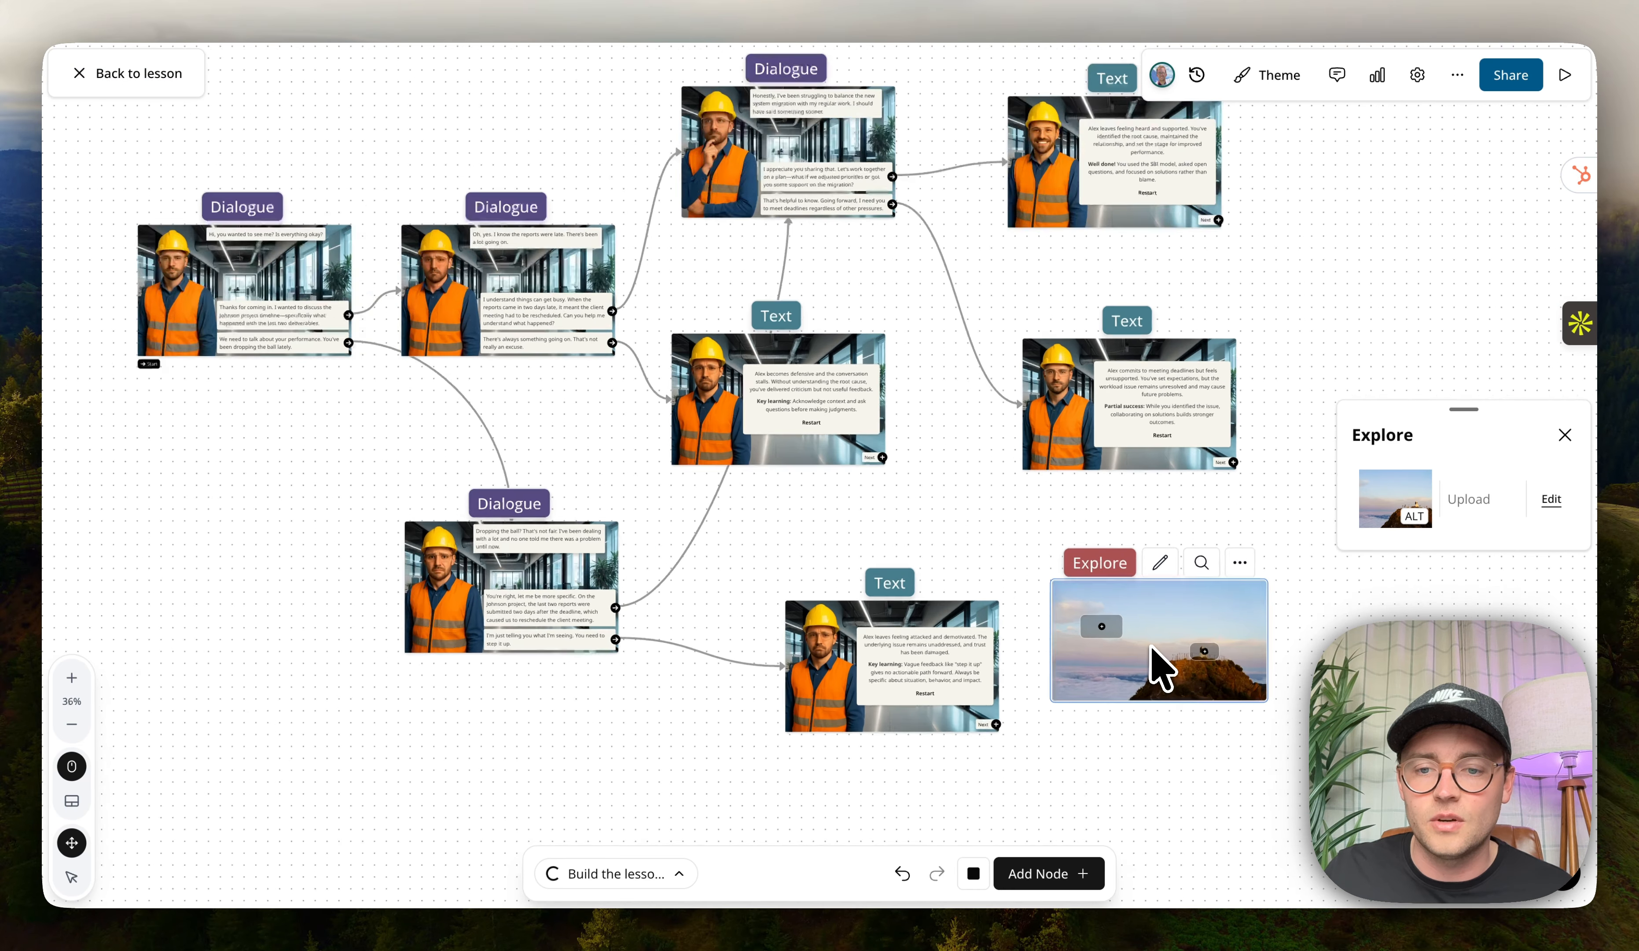
left_click_drag(1223, 655, 1164, 681)
left_click(1238, 836)
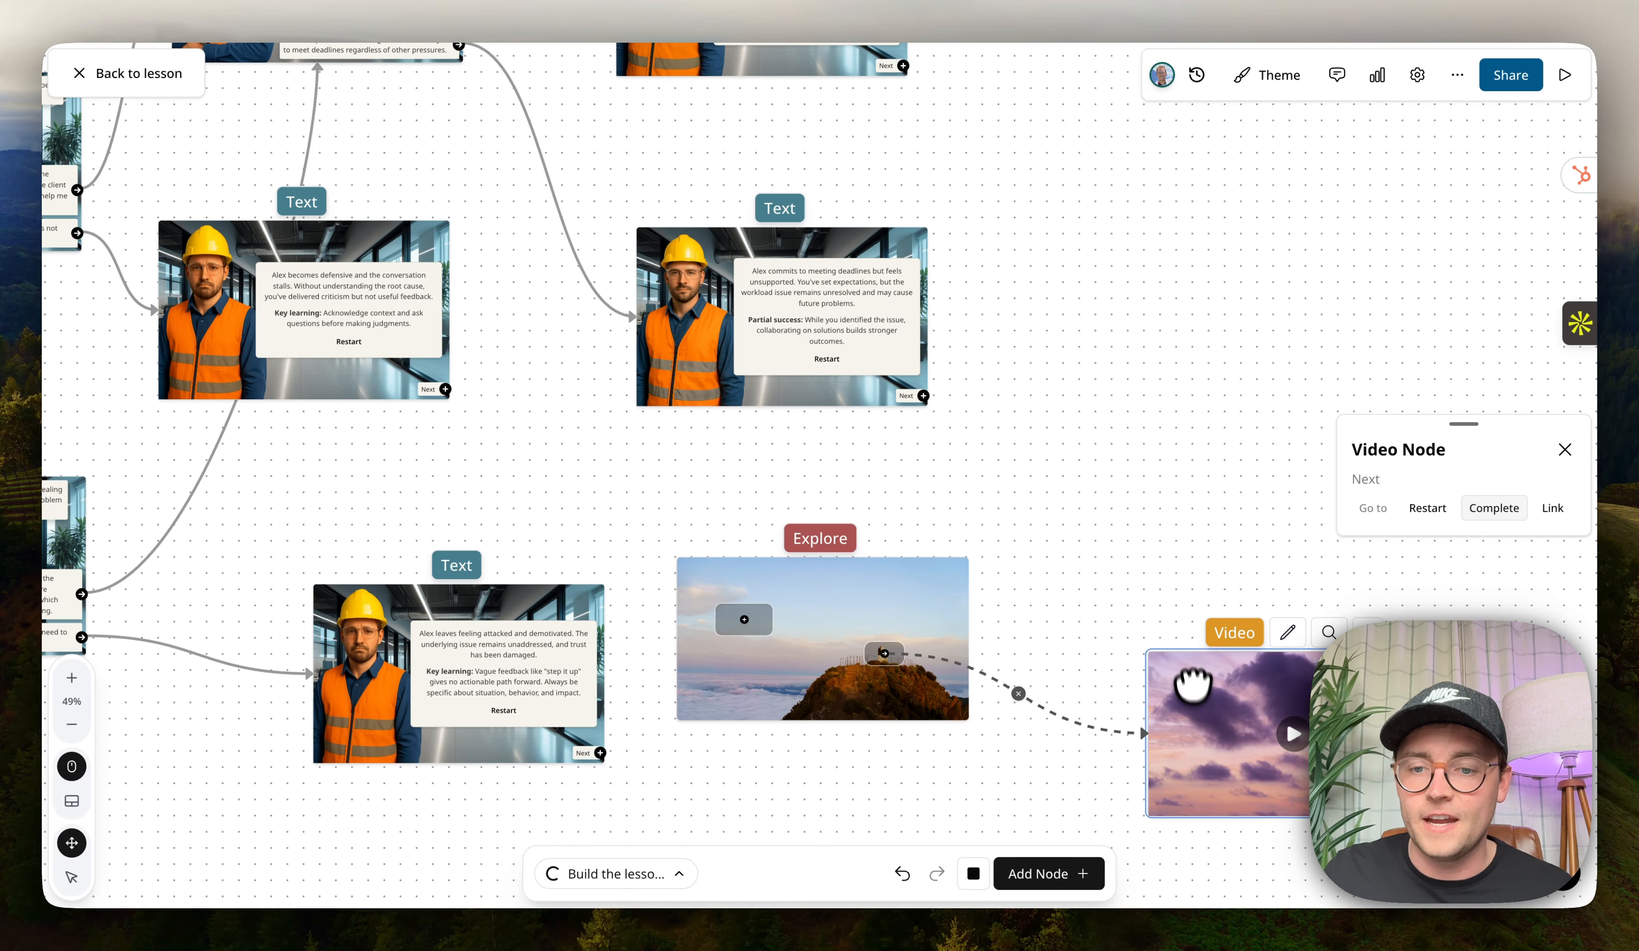
left_click_drag(1440, 680, 937, 602)
Connect the Explore node's other area to a second new Video node.
left_click(741, 617)
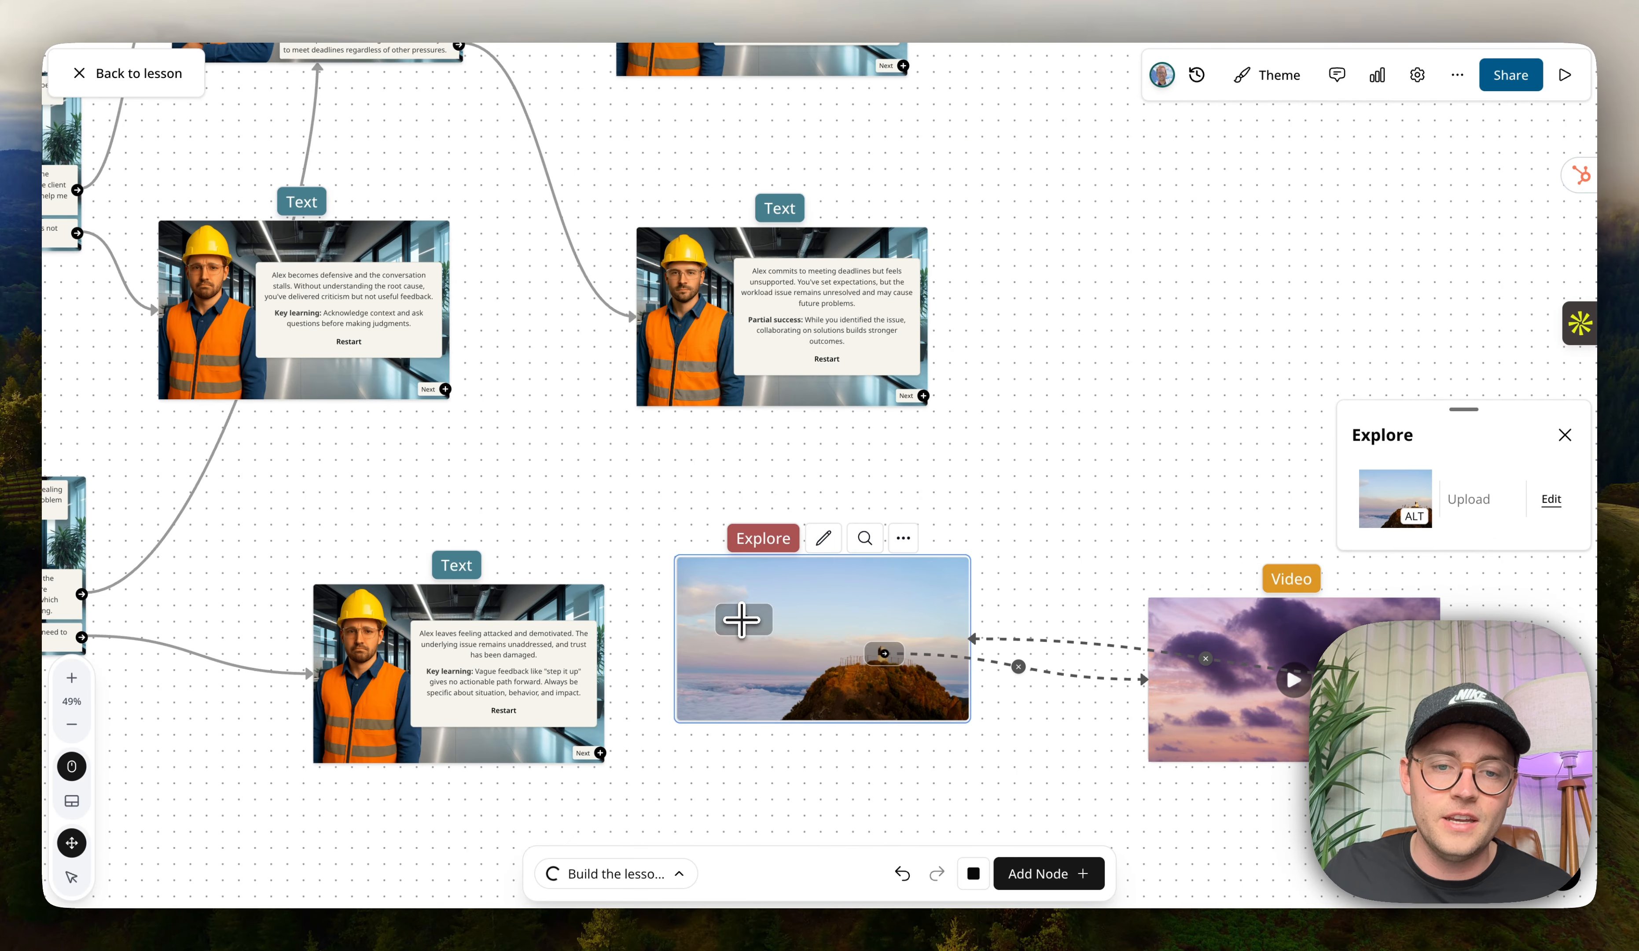
left_click_drag(740, 617, 461, 511)
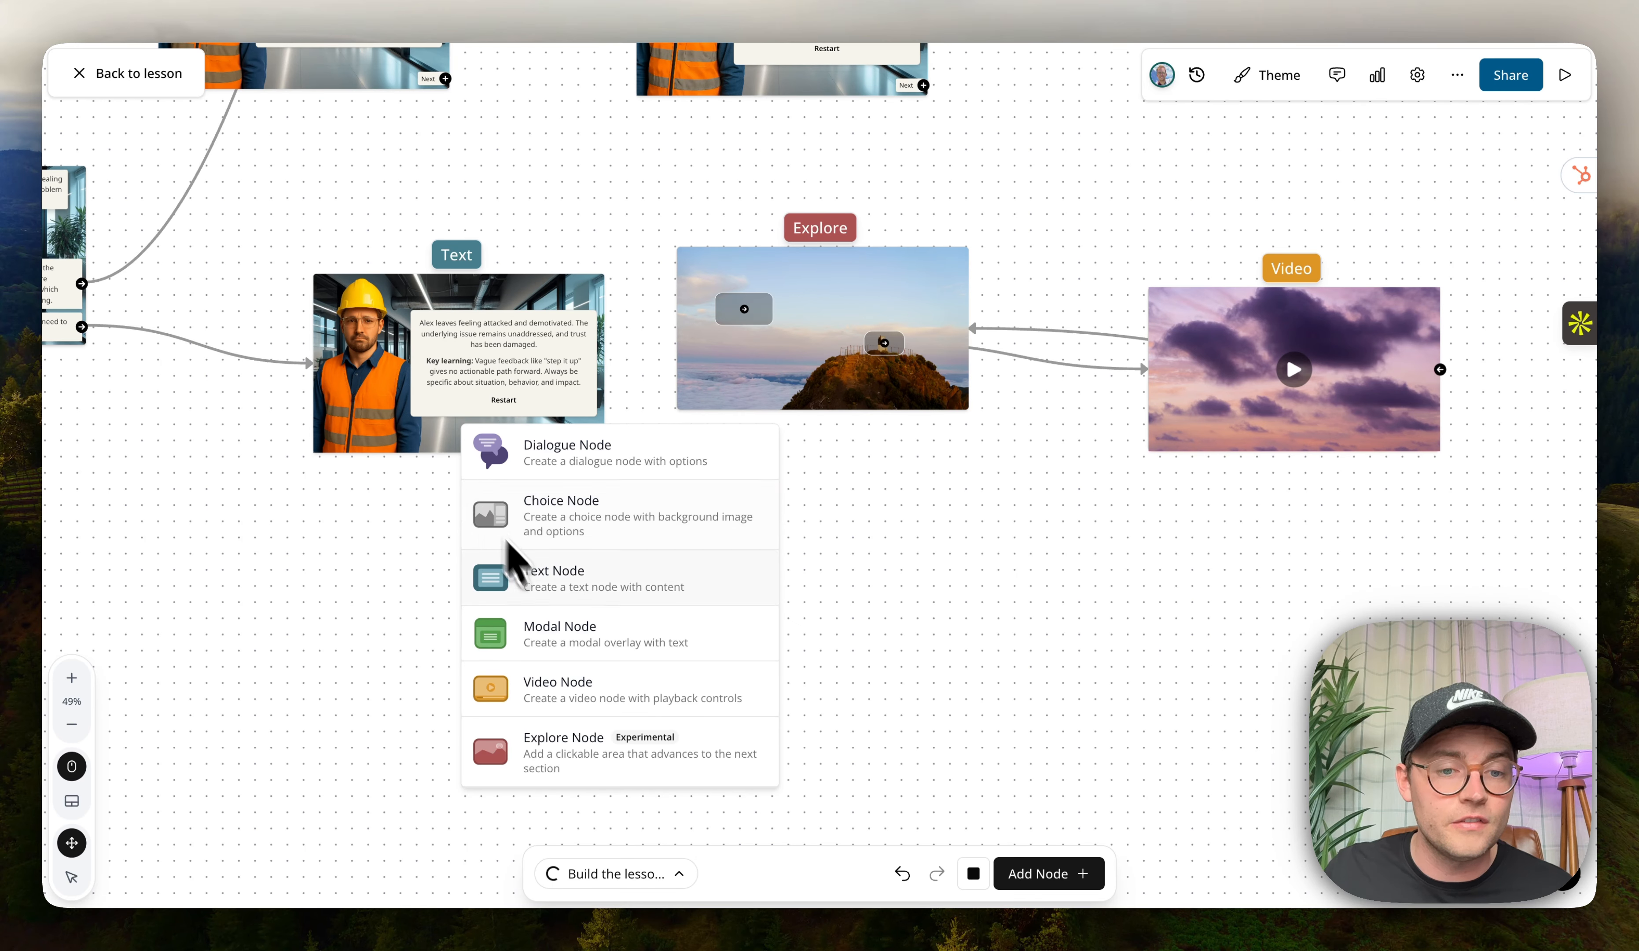
left_click(585, 692)
left_click_drag(603, 611, 362, 494)
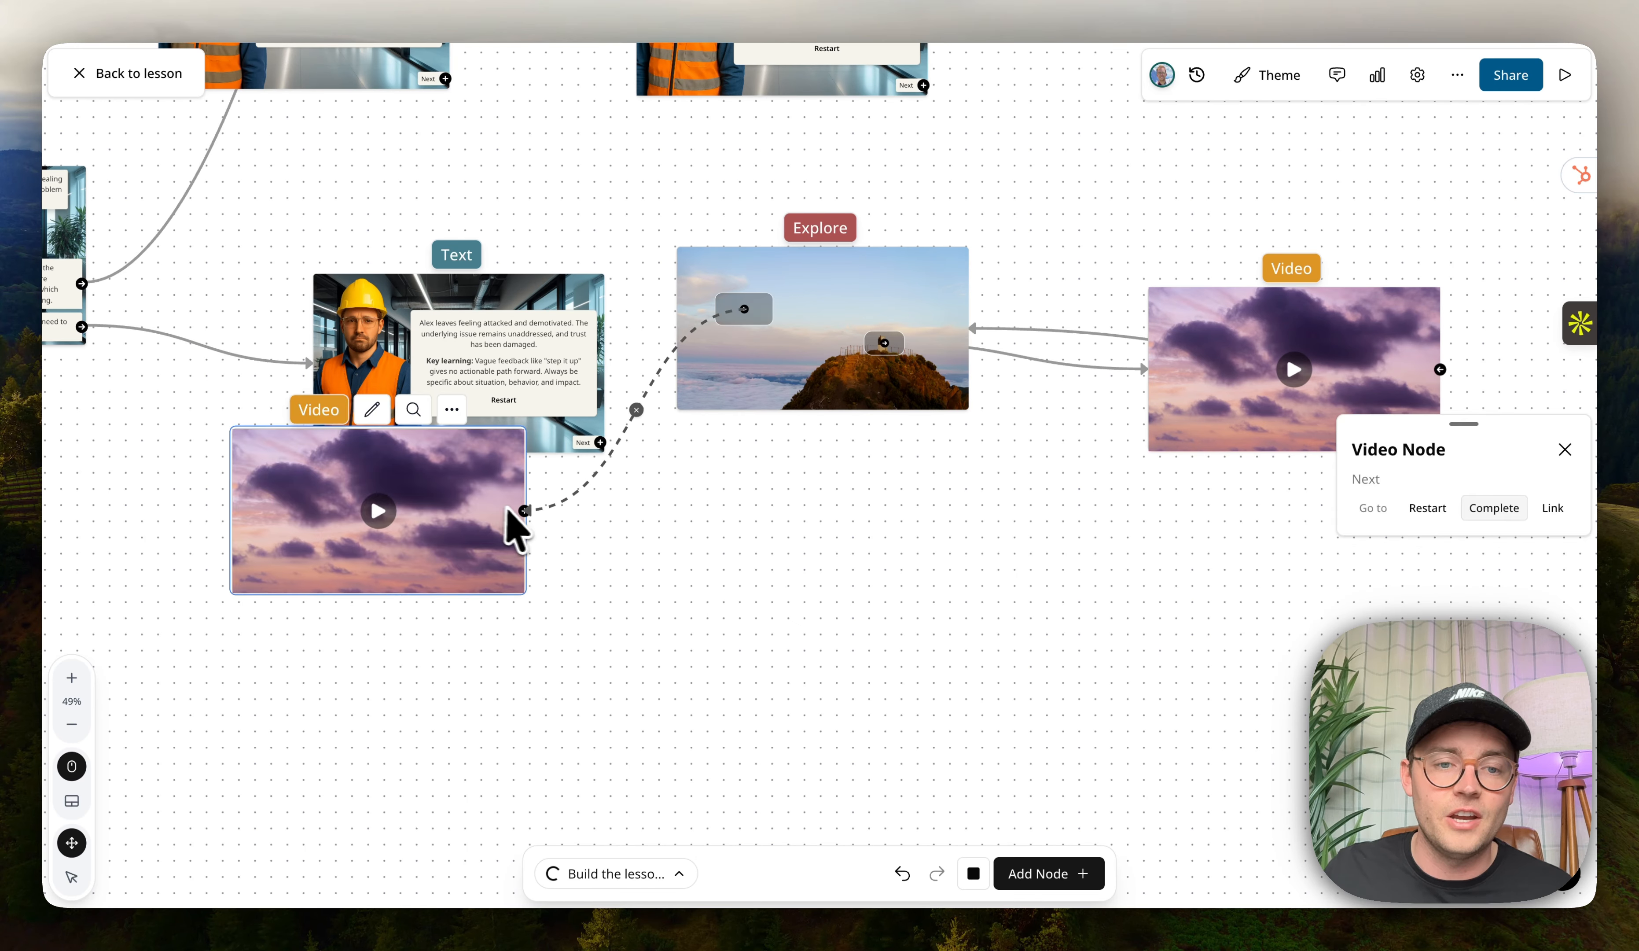
Link the second Video node onward to the first Video node and reposition the new nodes.
left_click_drag(525, 511, 1234, 541)
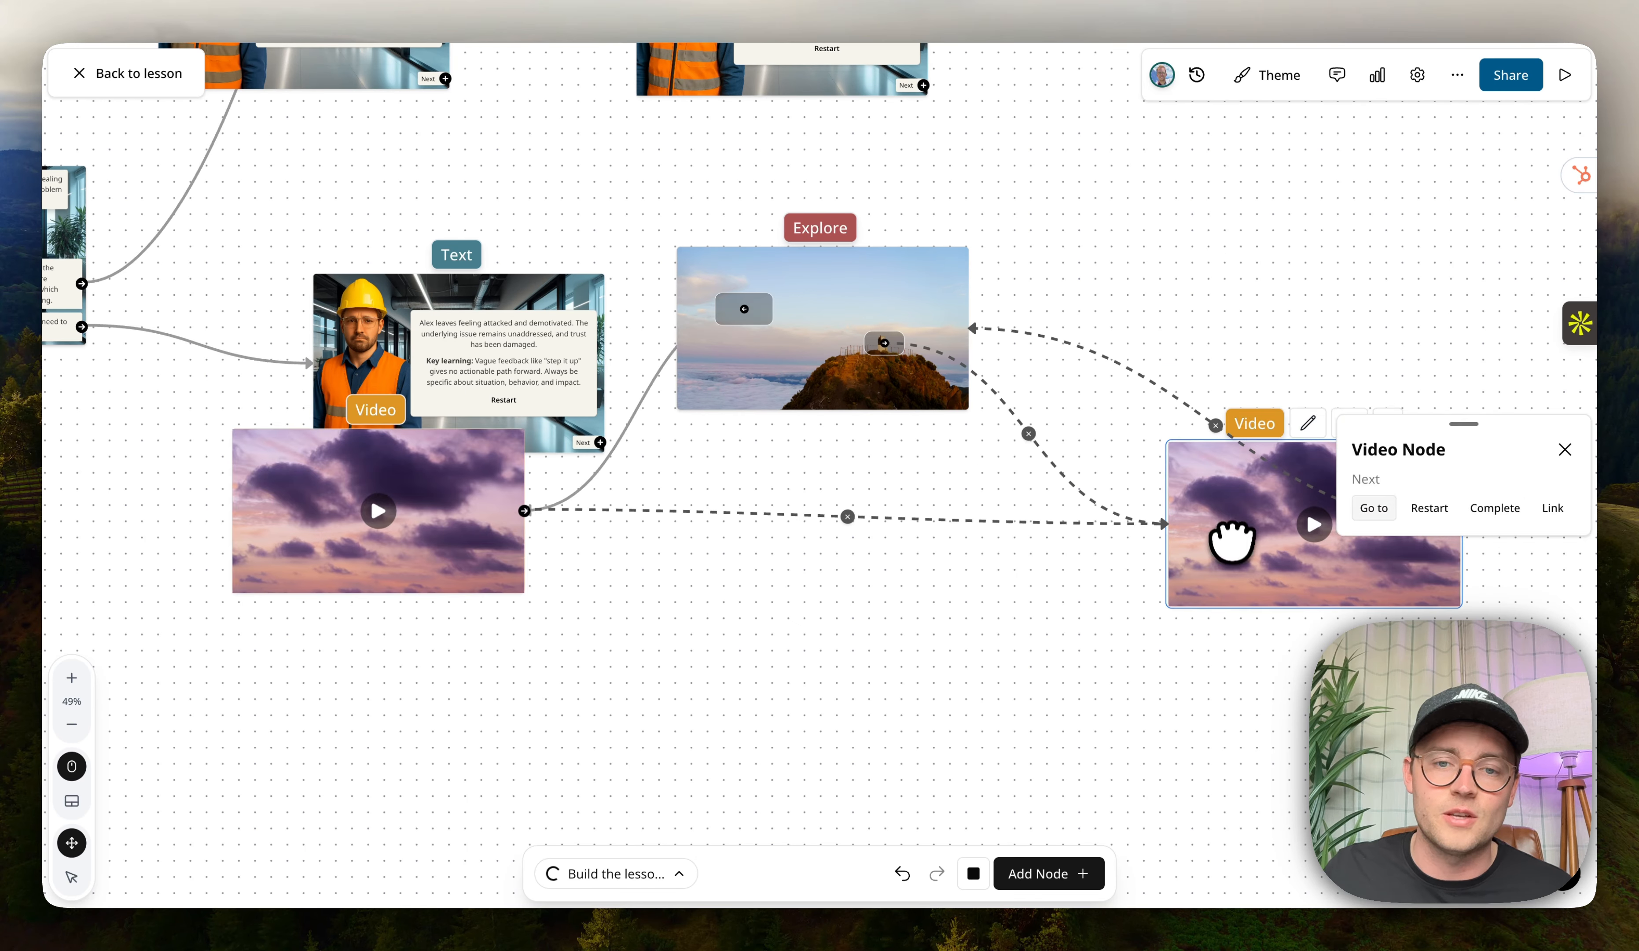
left_click_drag(523, 552, 508, 634)
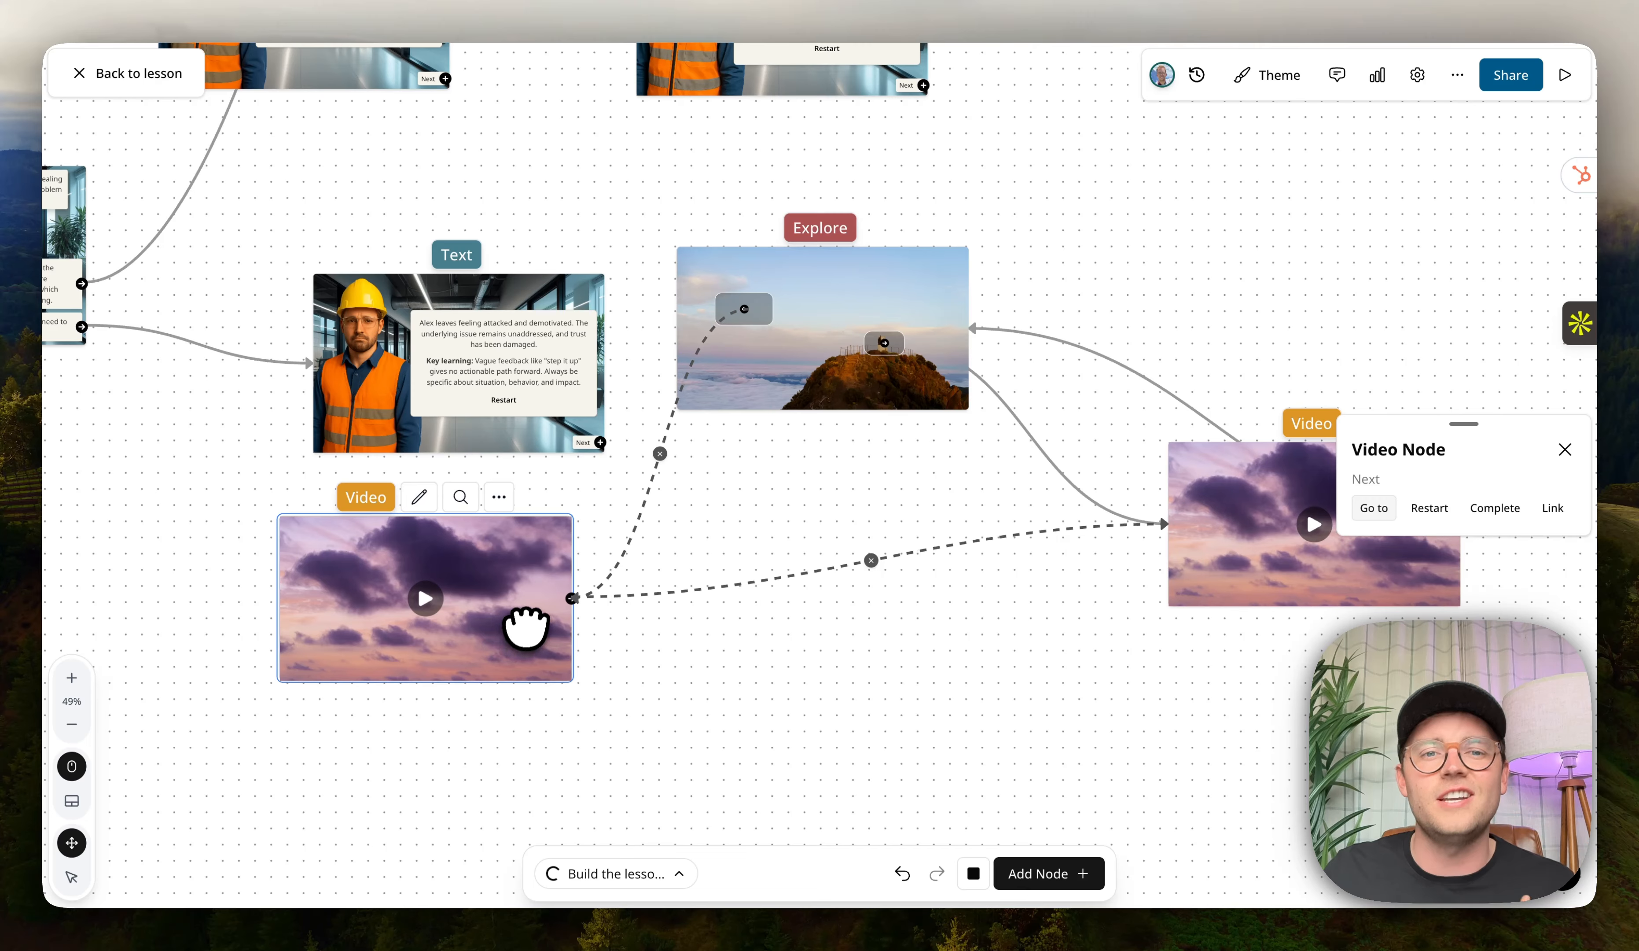
left_click_drag(777, 369, 845, 511)
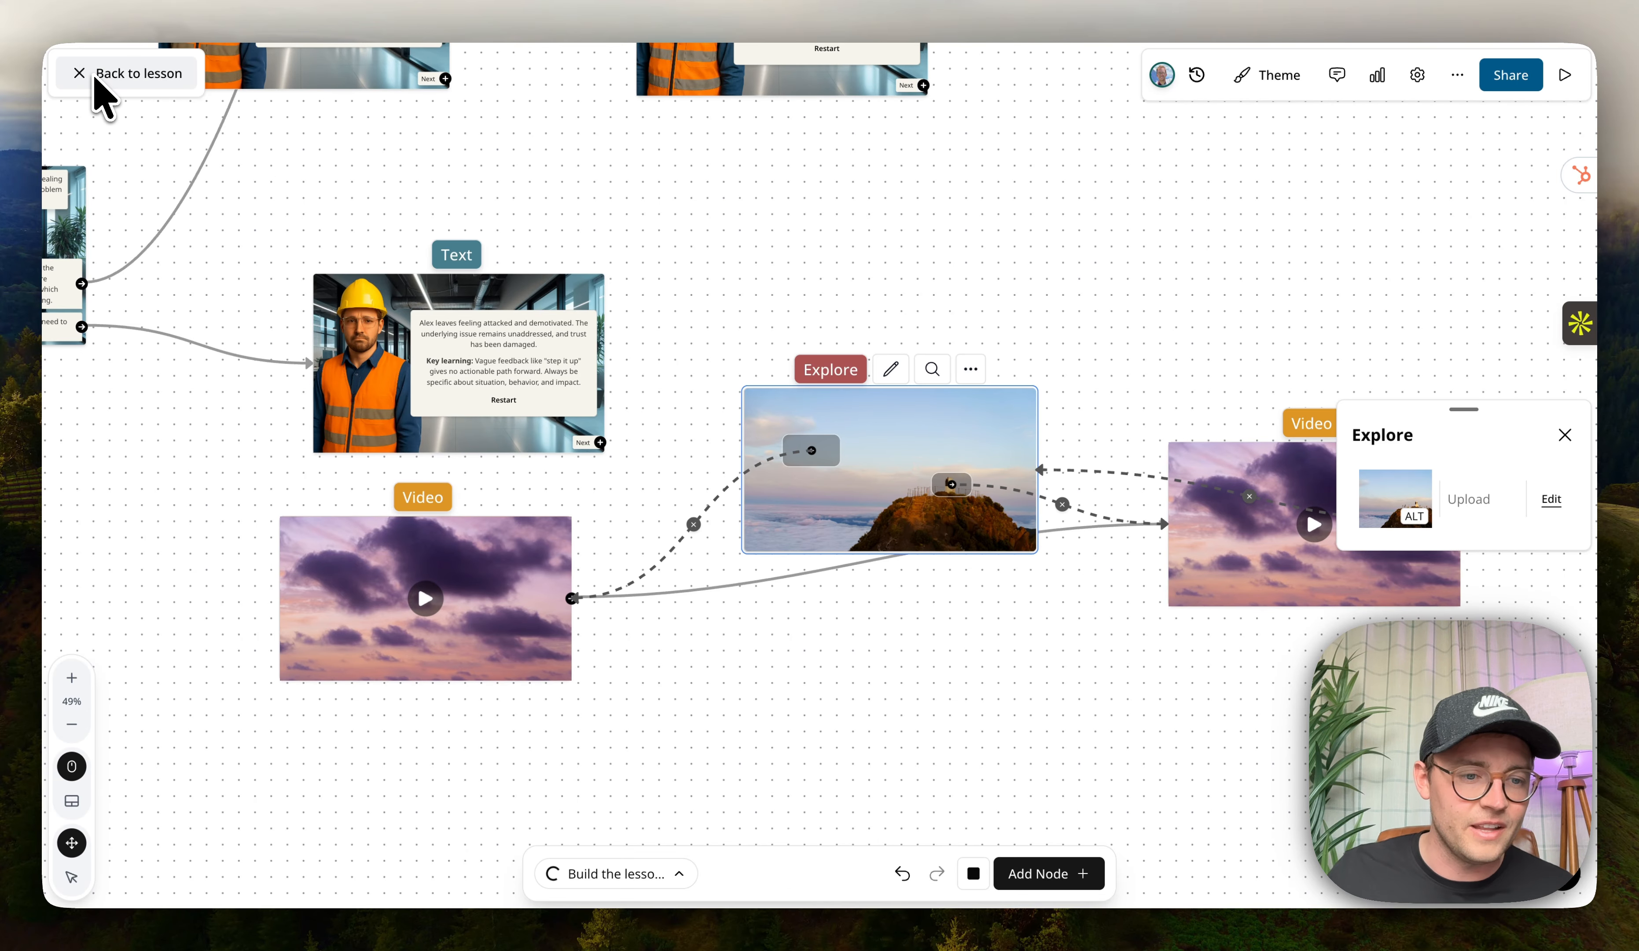
Review the whole scenario map and return to the lesson page.
scroll(980, 713, "down", 5)
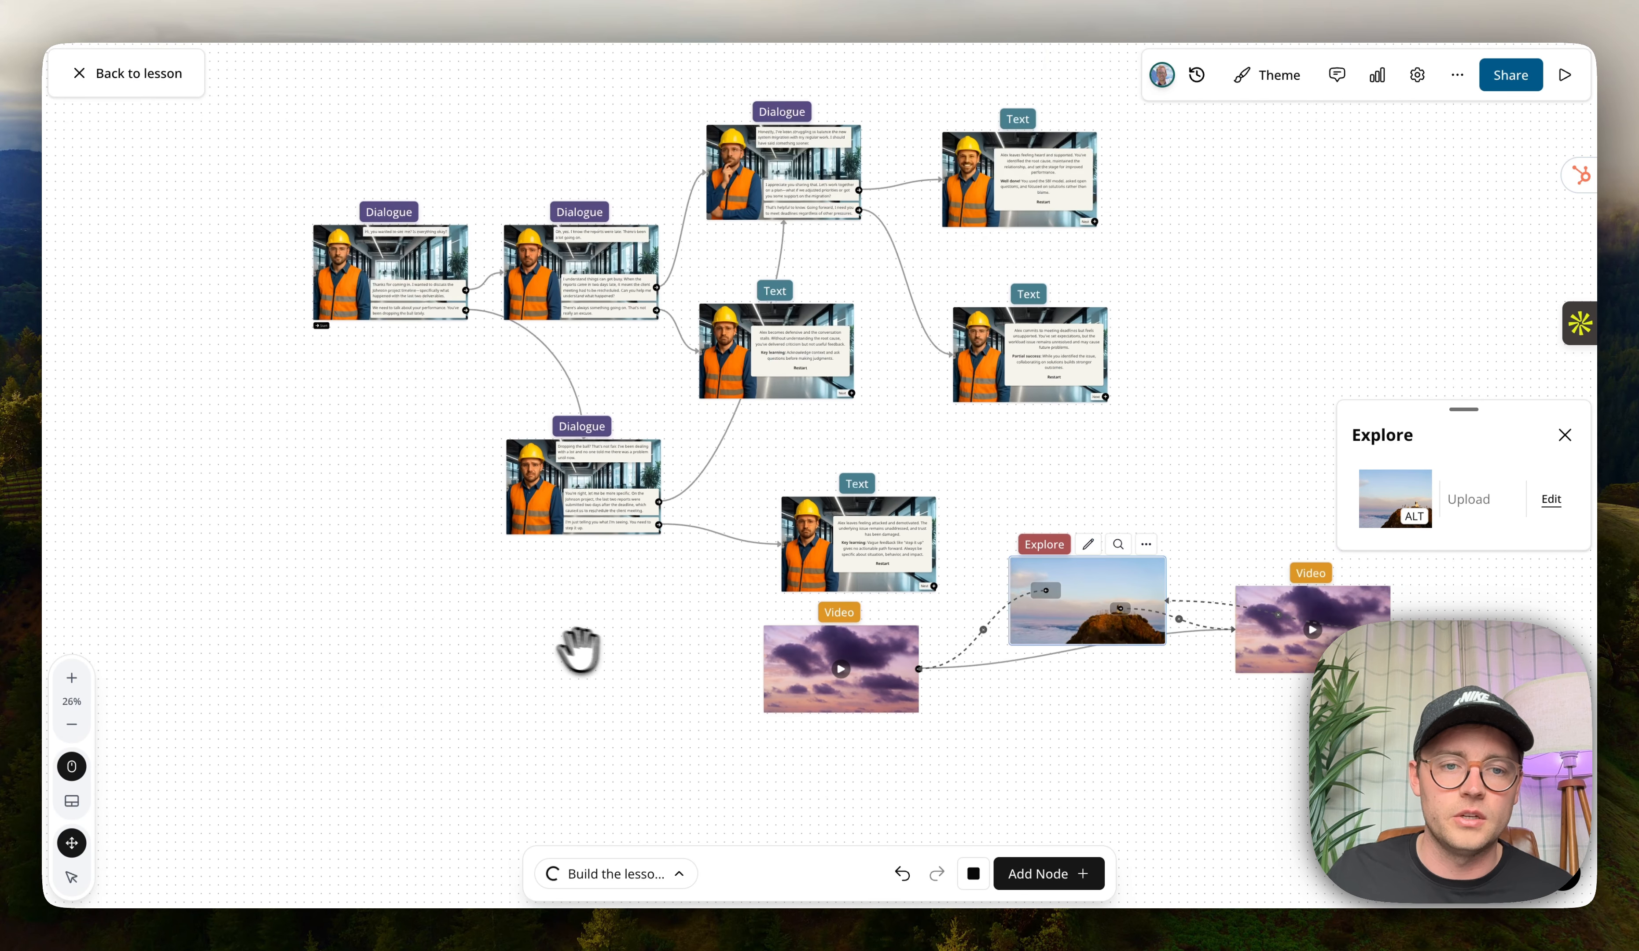
left_click(92, 74)
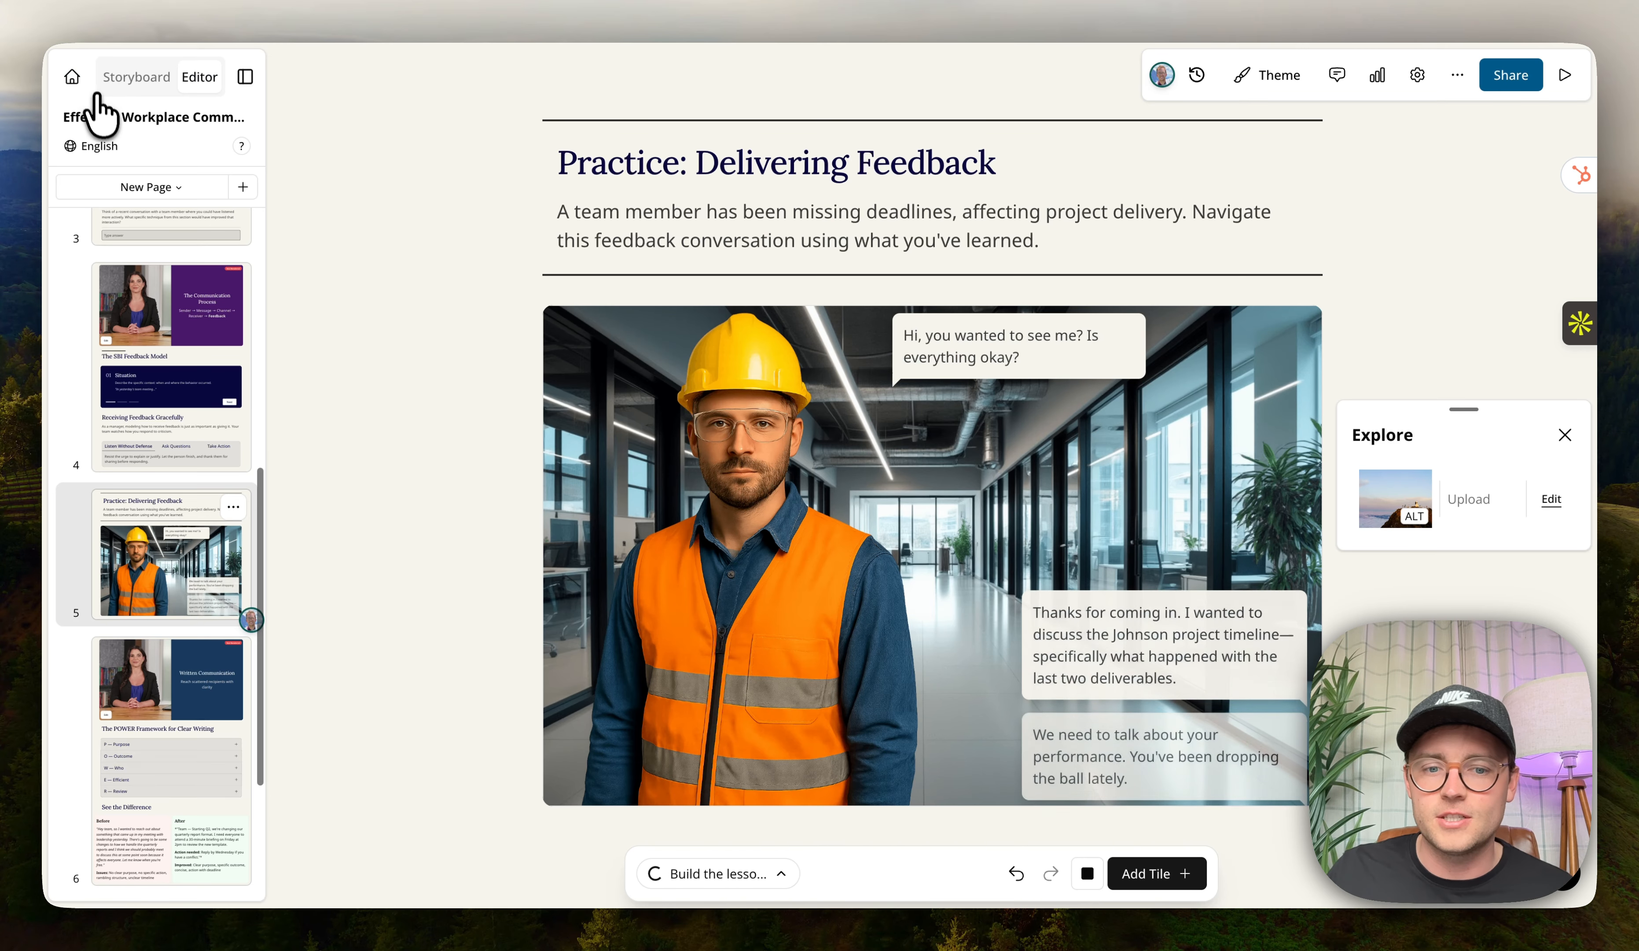
Add a conversation tile to the feedback practice page using the Sales Objection Handling template.
left_click(905, 889)
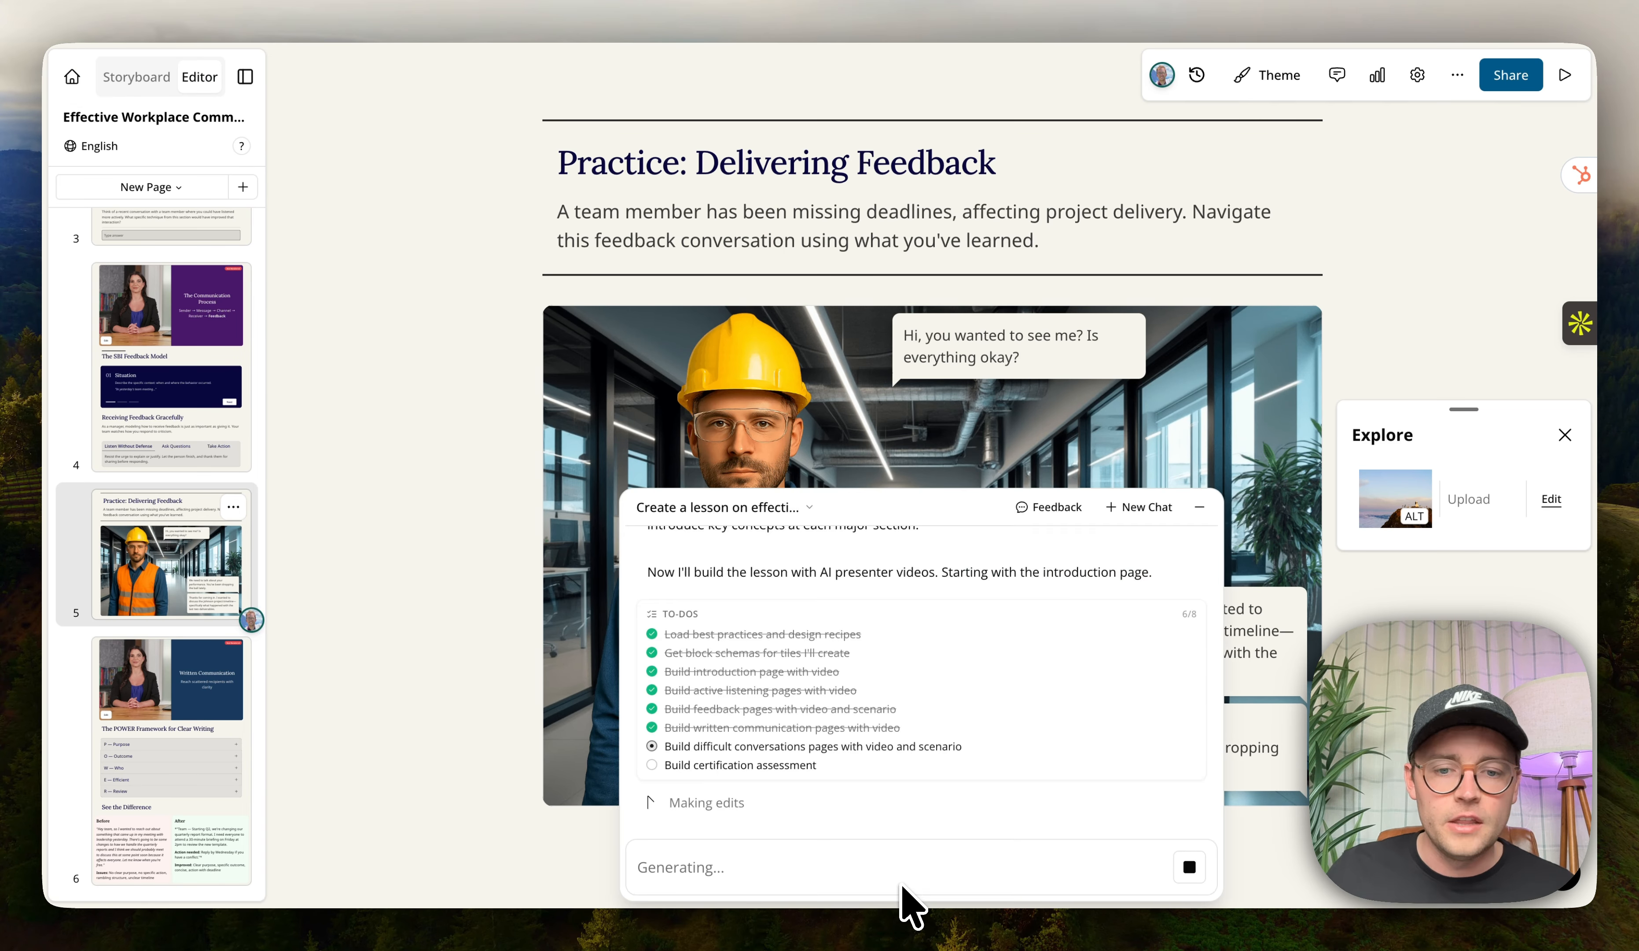
left_click(1194, 516)
left_click(1153, 872)
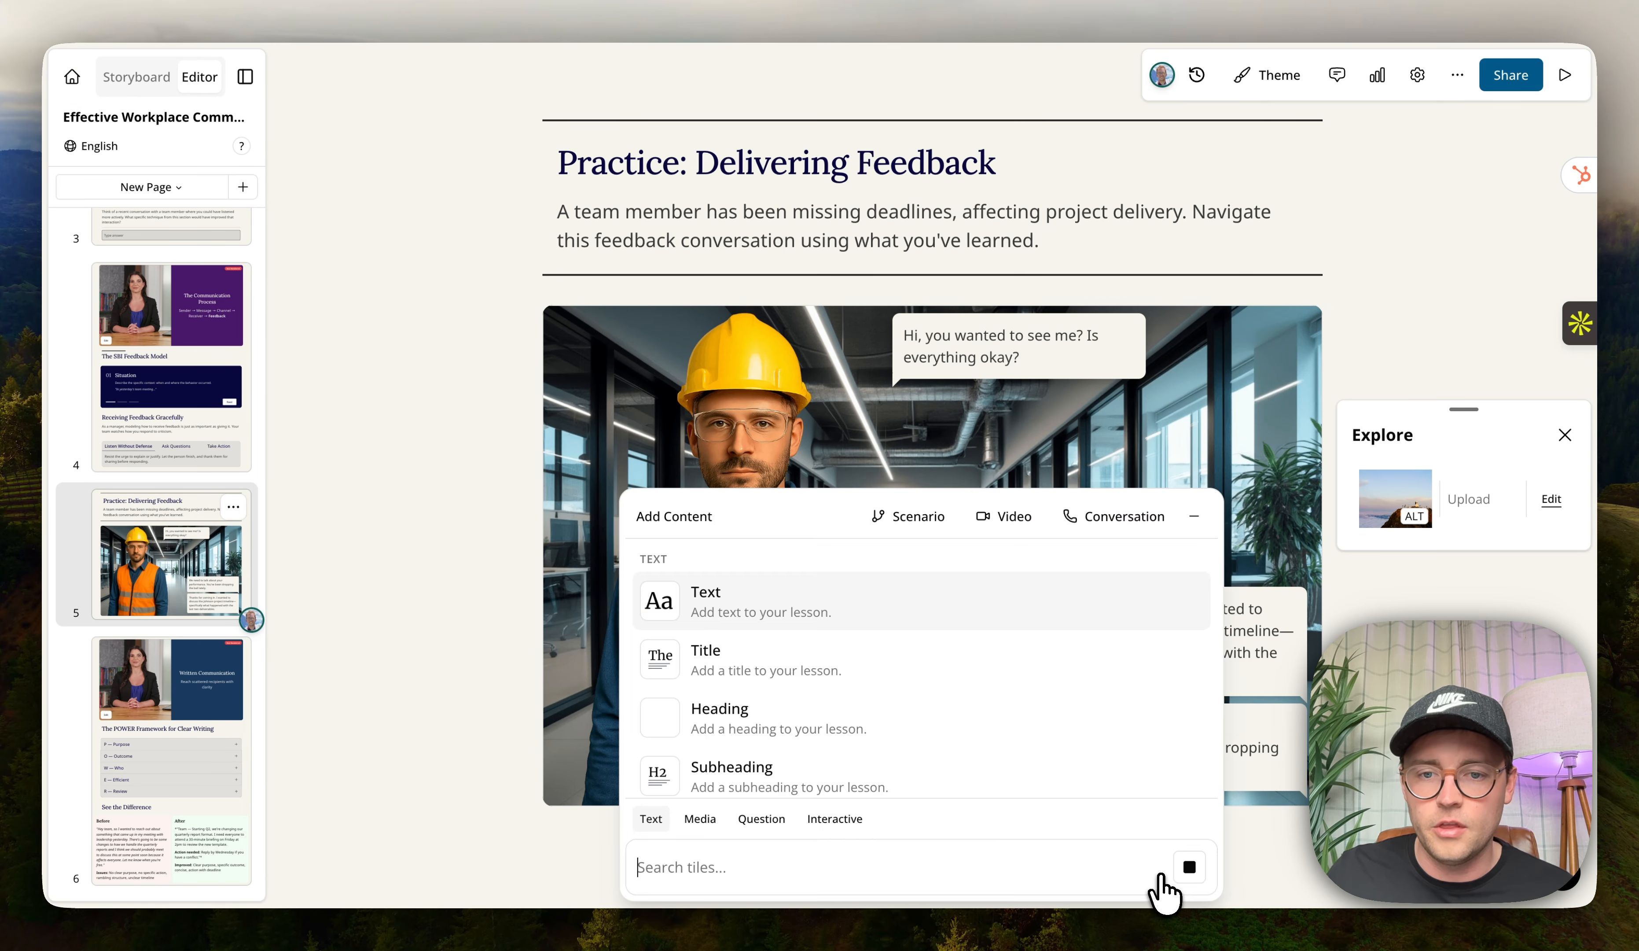
left_click(1119, 522)
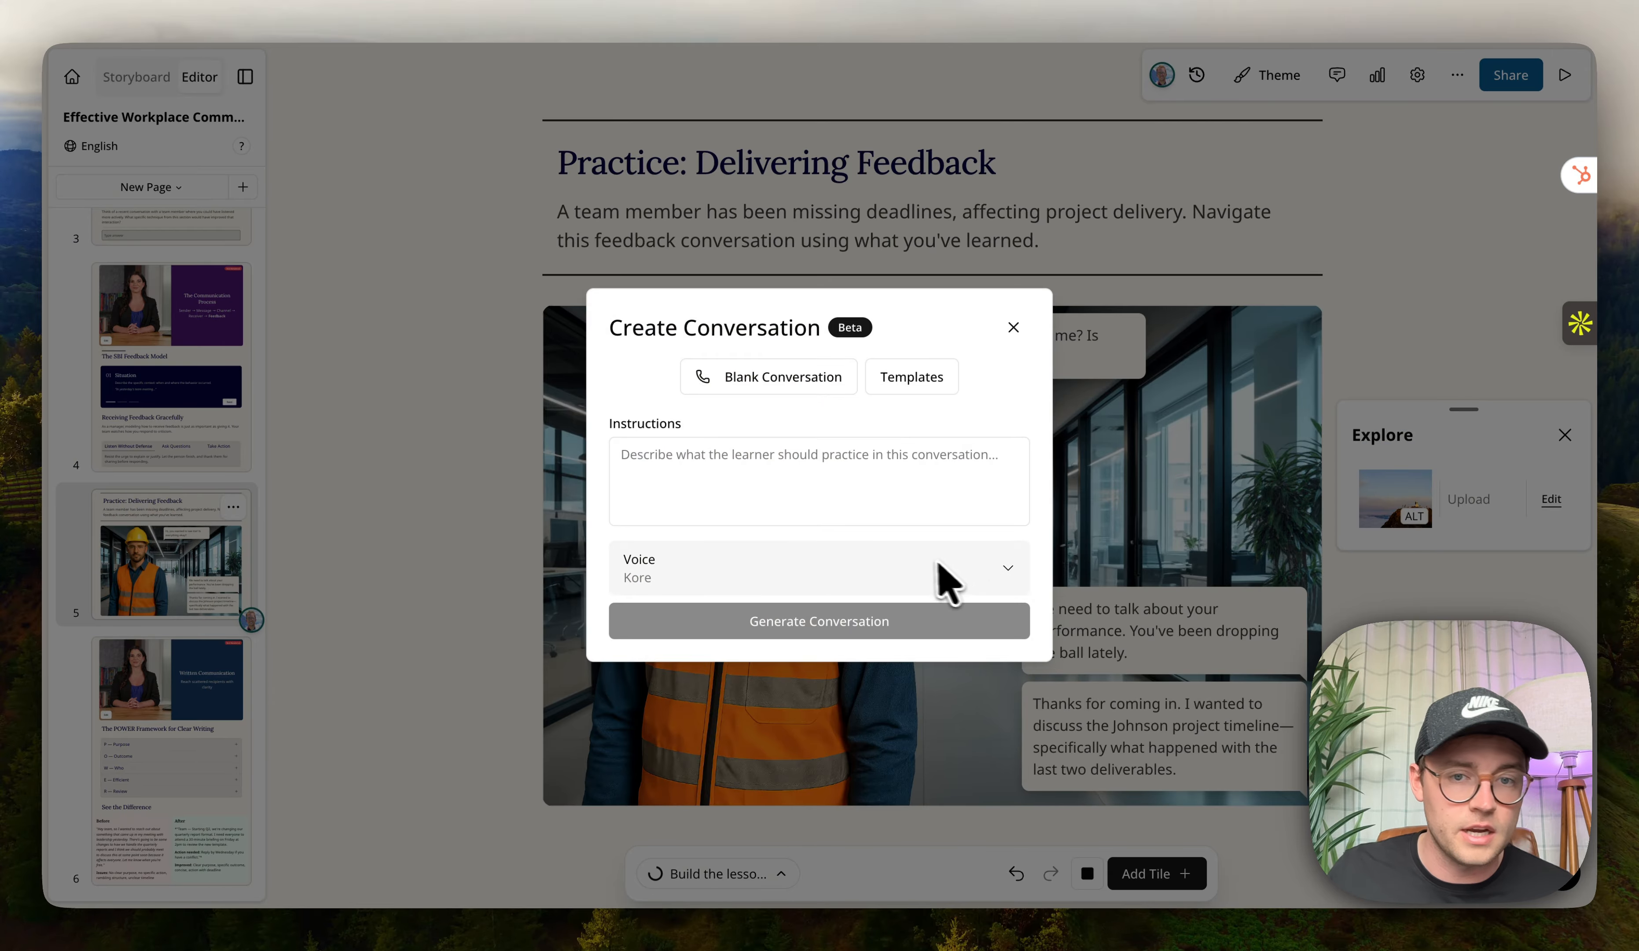
left_click(945, 386)
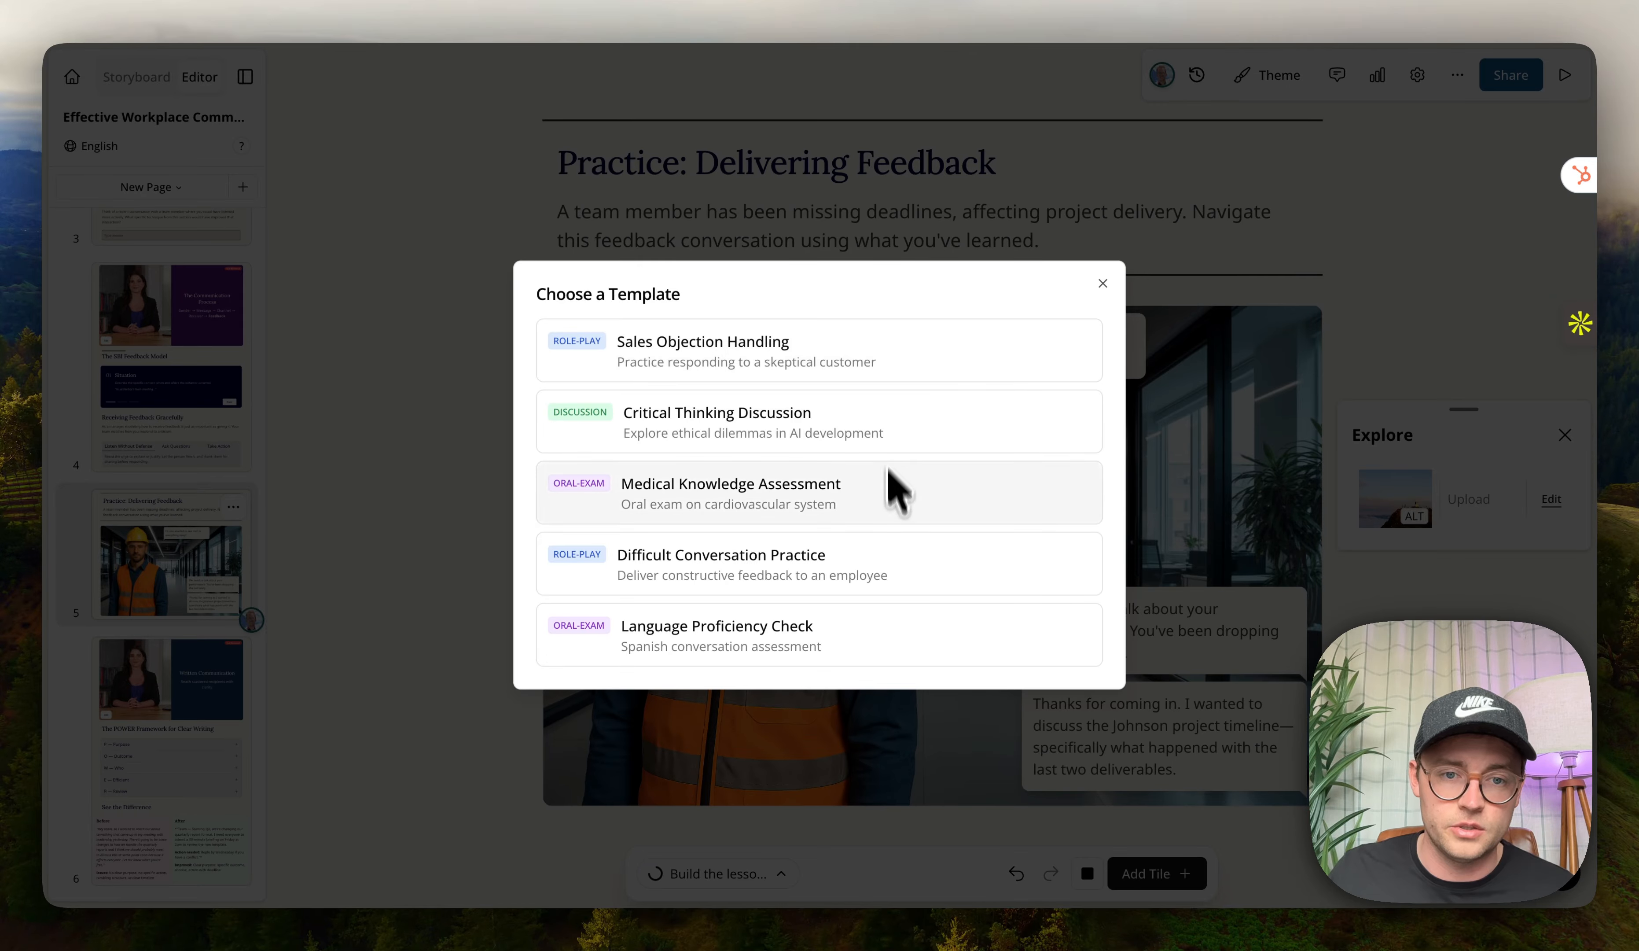
left_click(890, 352)
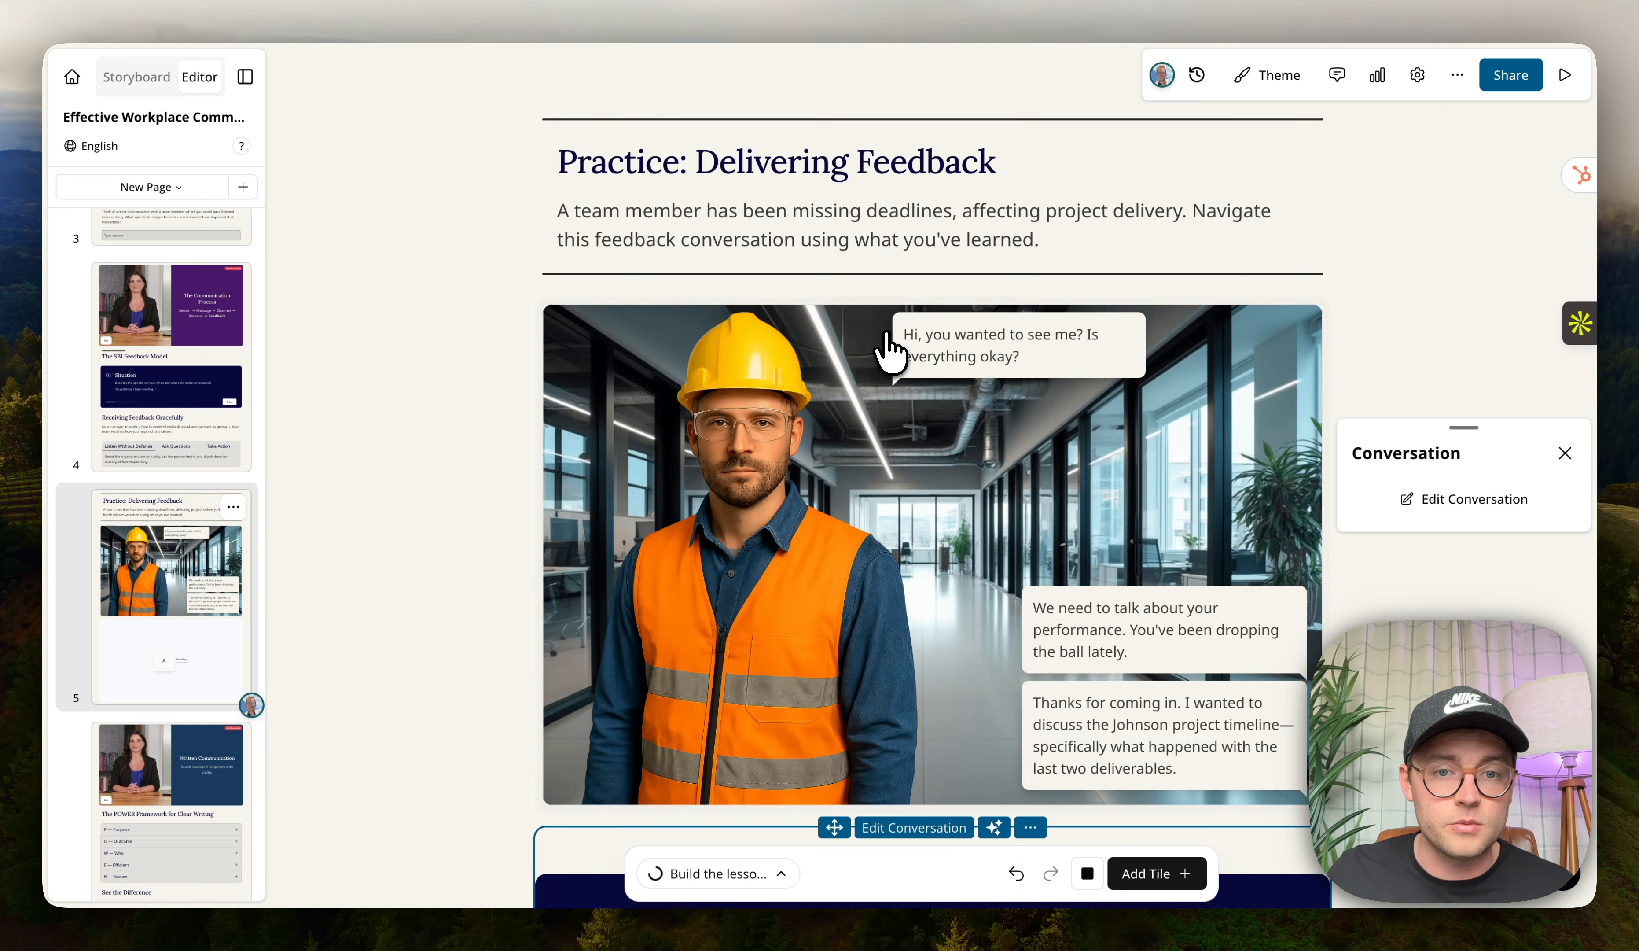
Open the conversation editor and review the character personality, situation and agenda settings.
left_click(899, 324)
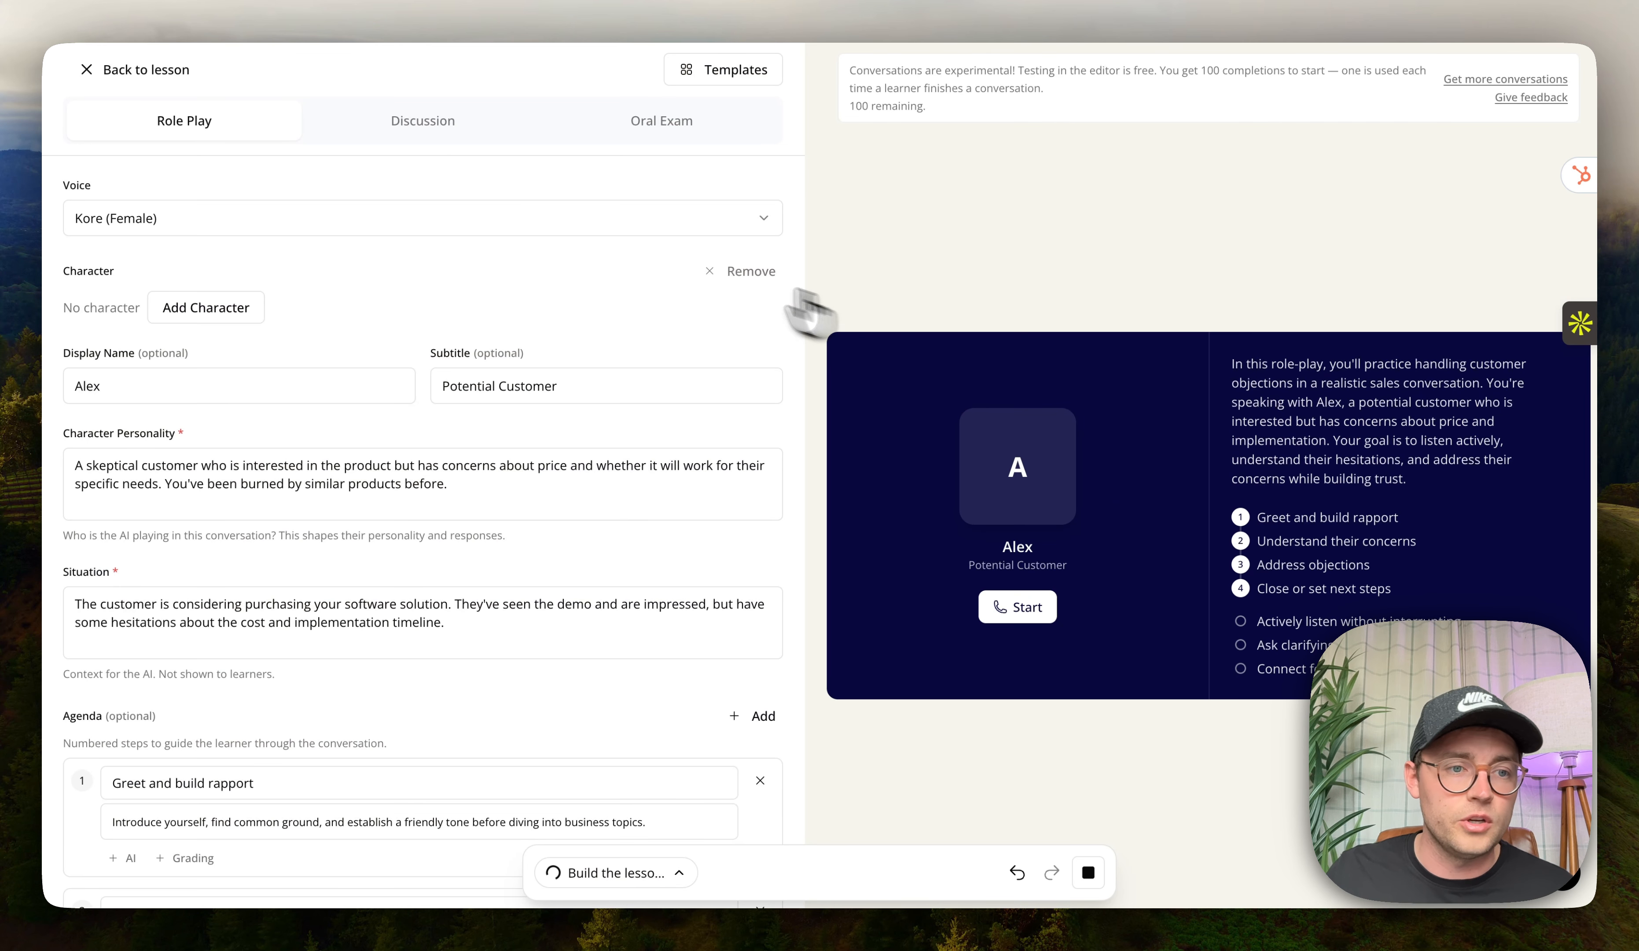
scroll(175, 418, "down", 2)
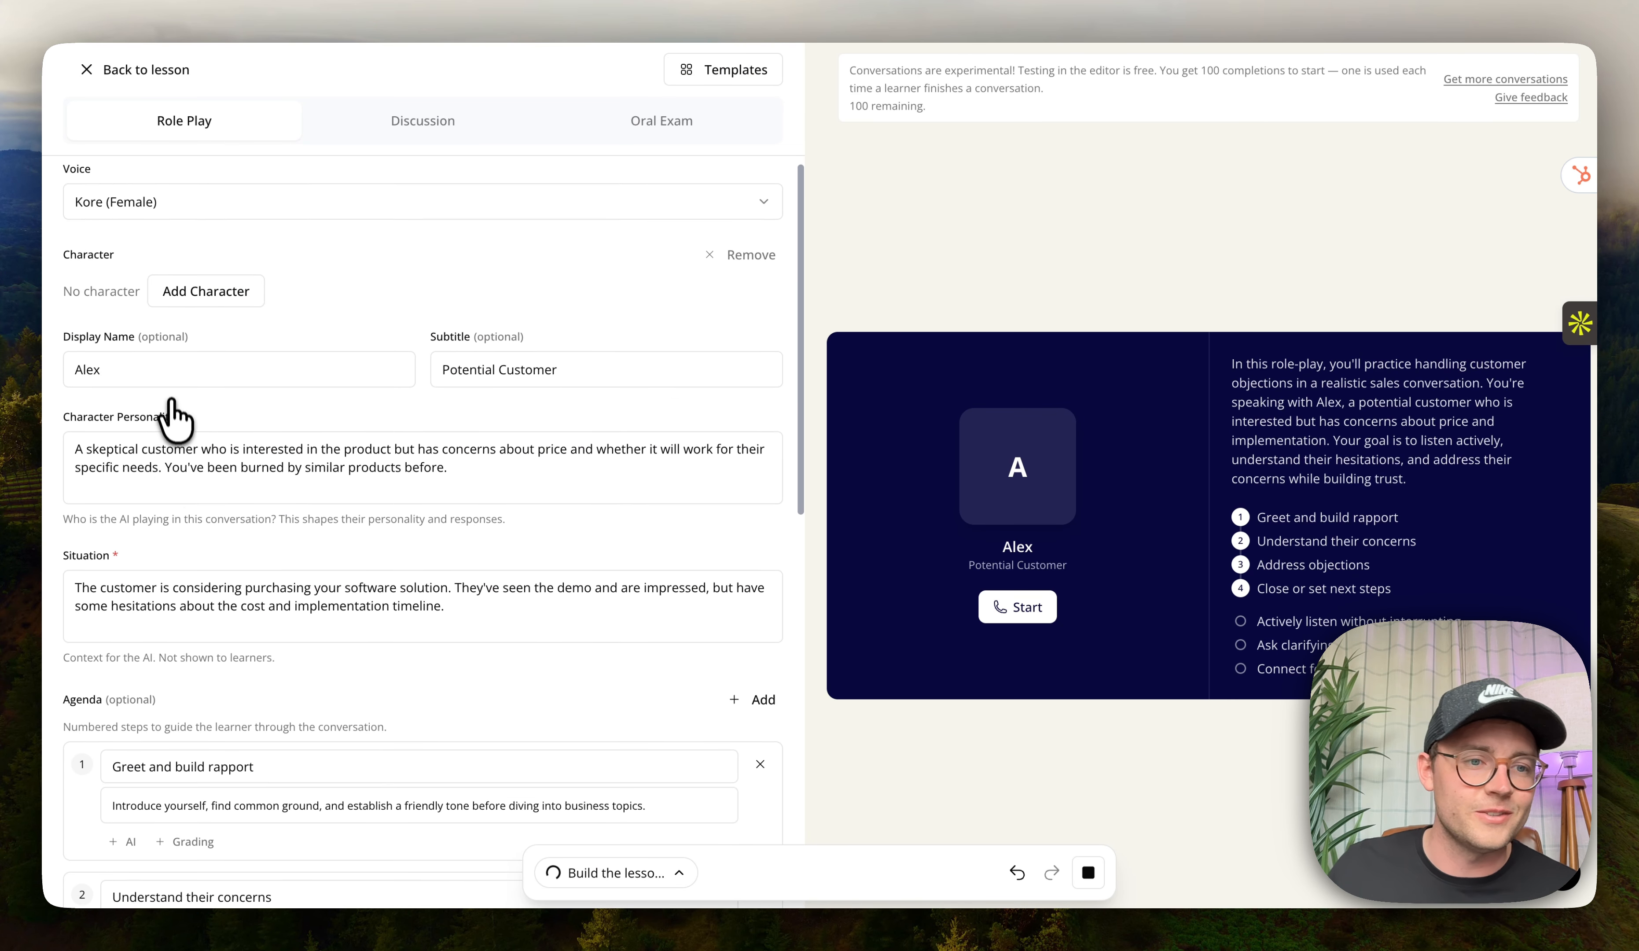
left_click_drag(130, 408, 474, 433)
scroll(396, 535, "down", 3)
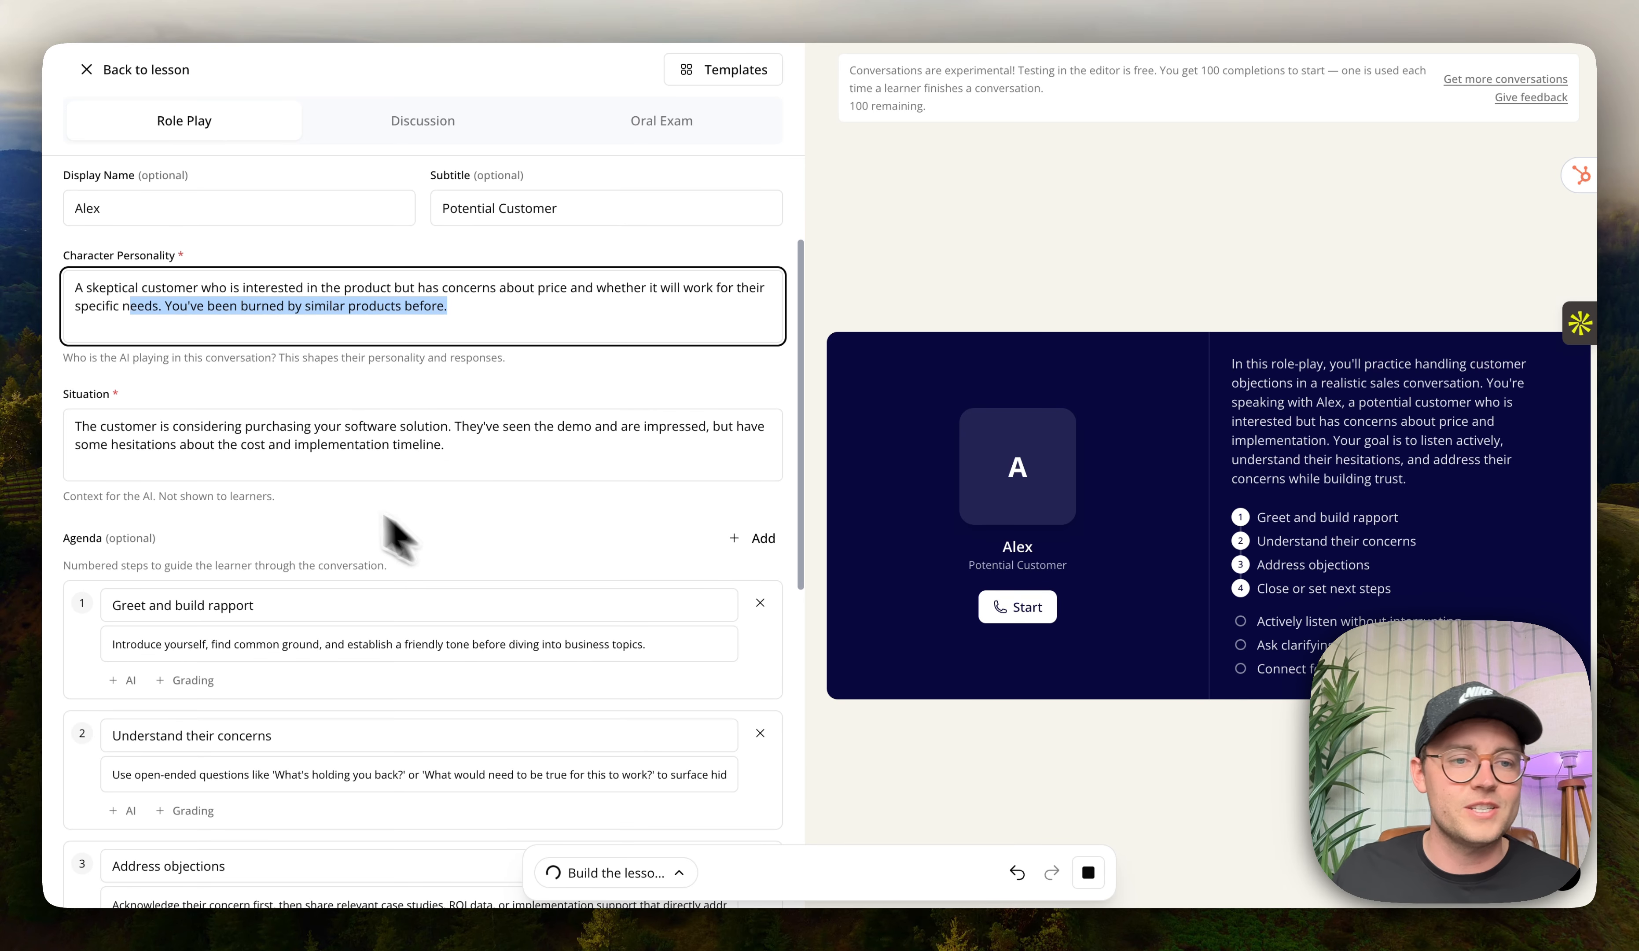
left_click_drag(219, 424, 344, 464)
scroll(340, 477, "down", 5)
scroll(346, 503, "down", 2)
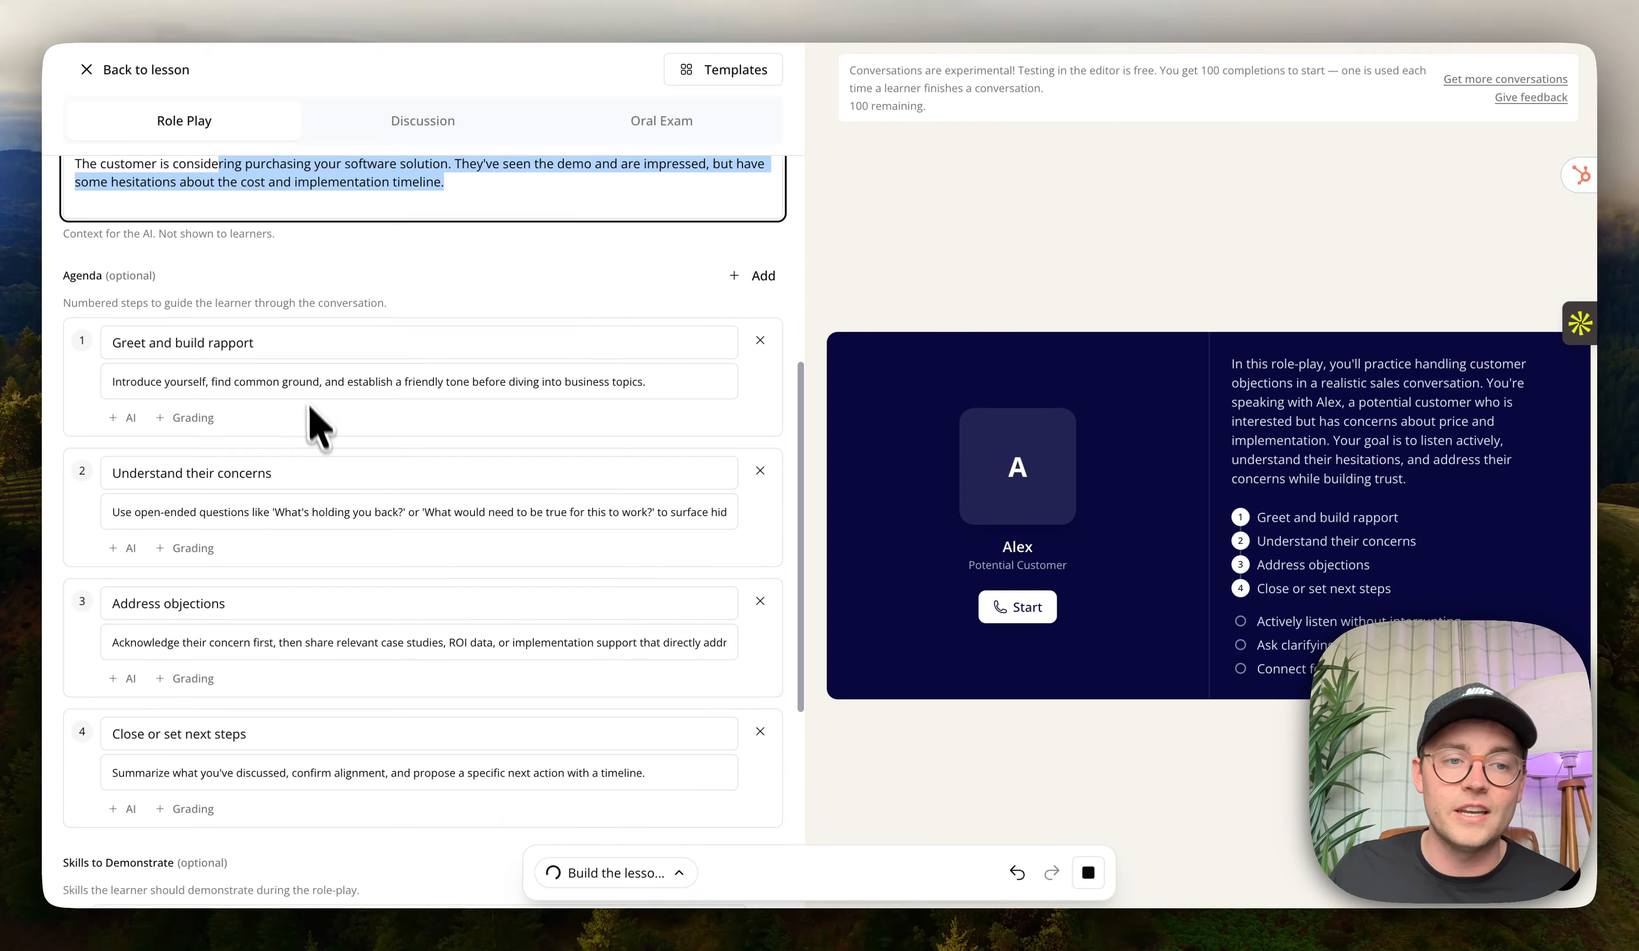
left_click(130, 418)
left_click(145, 495)
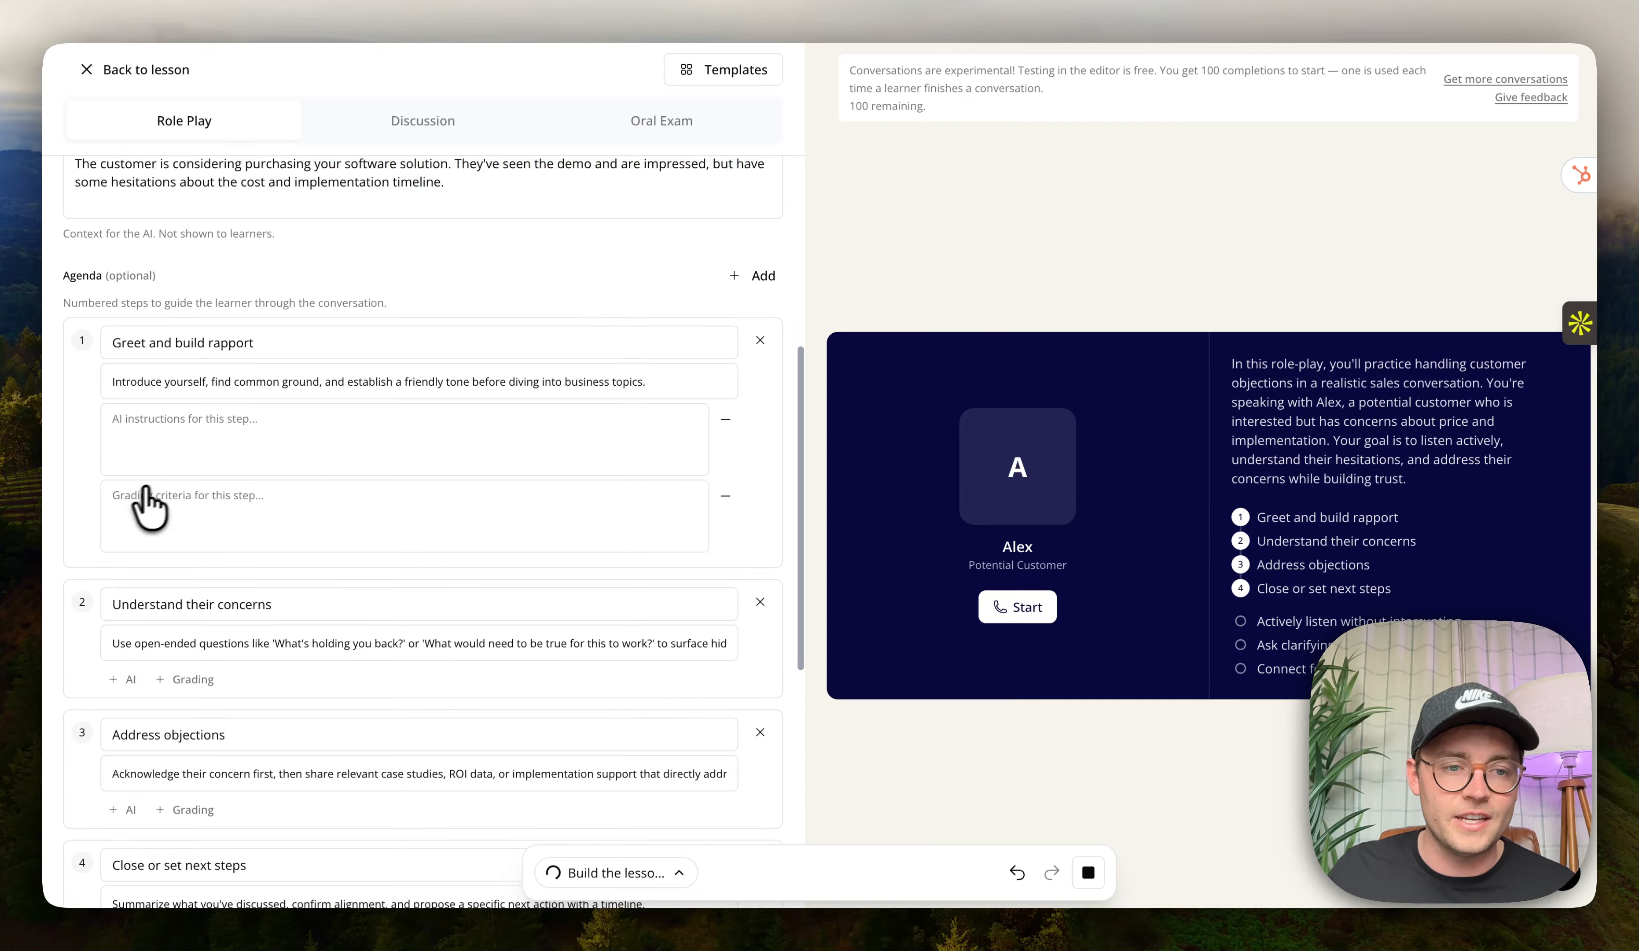
scroll(191, 542, "down", 4)
left_click(726, 282)
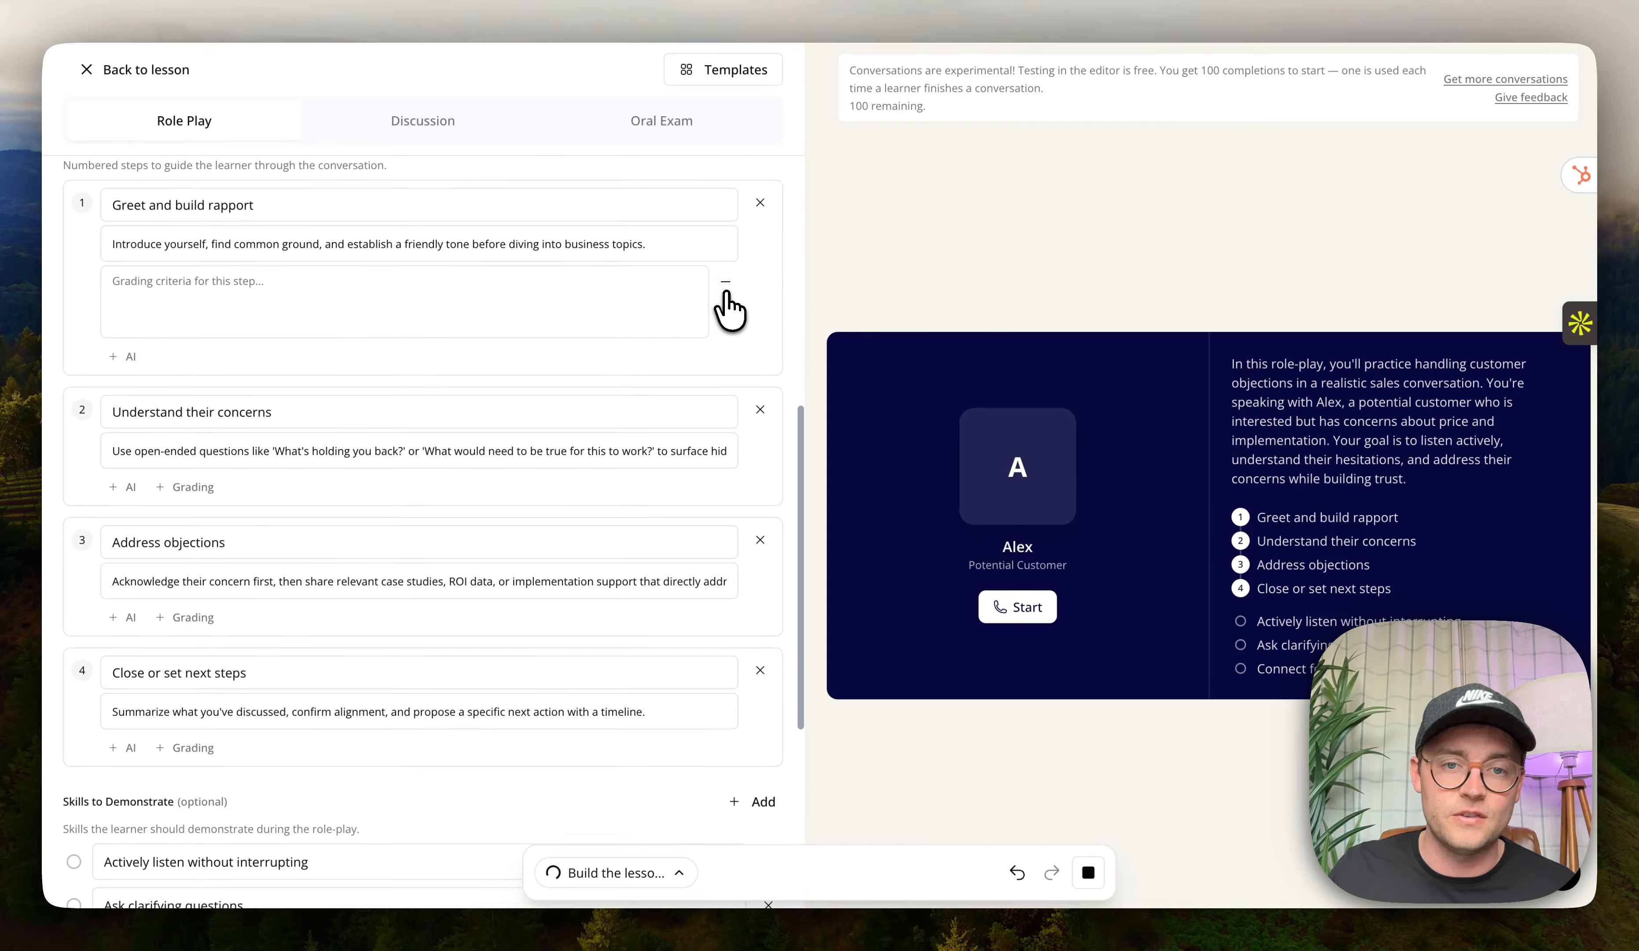
left_click(726, 281)
Add Example Conversations and Custom Prompt sections to the role-play, then return to the lesson.
scroll(500, 447, "down", 3)
scroll(506, 464, "down", 3)
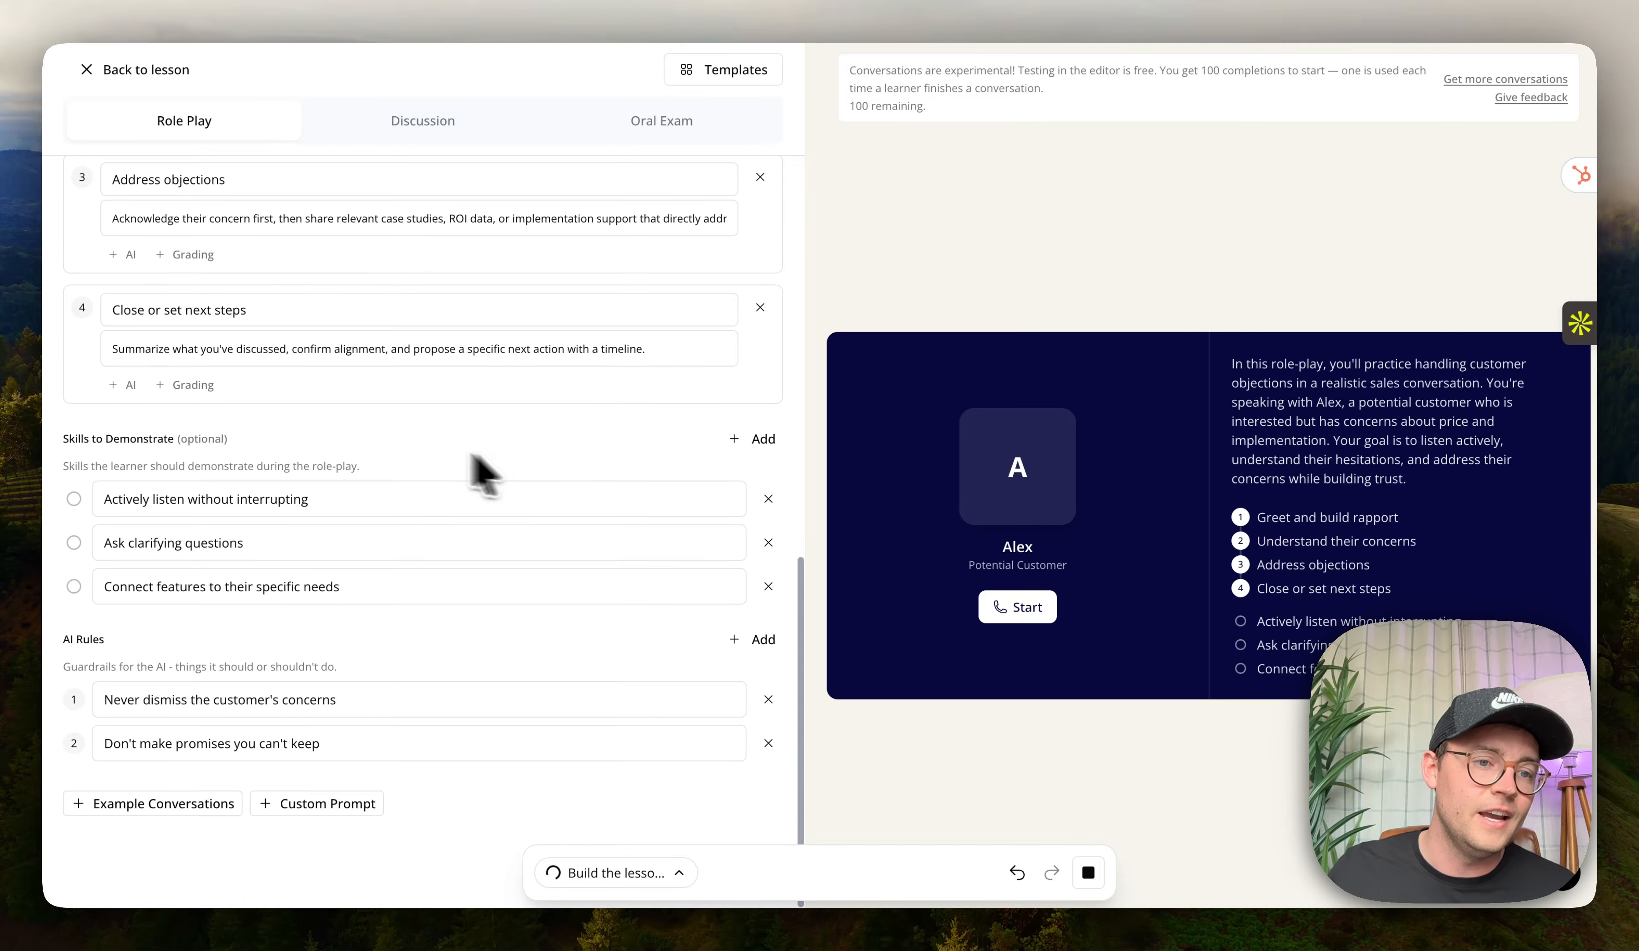
left_click_drag(75, 444, 216, 456)
left_click_drag(72, 643, 105, 647)
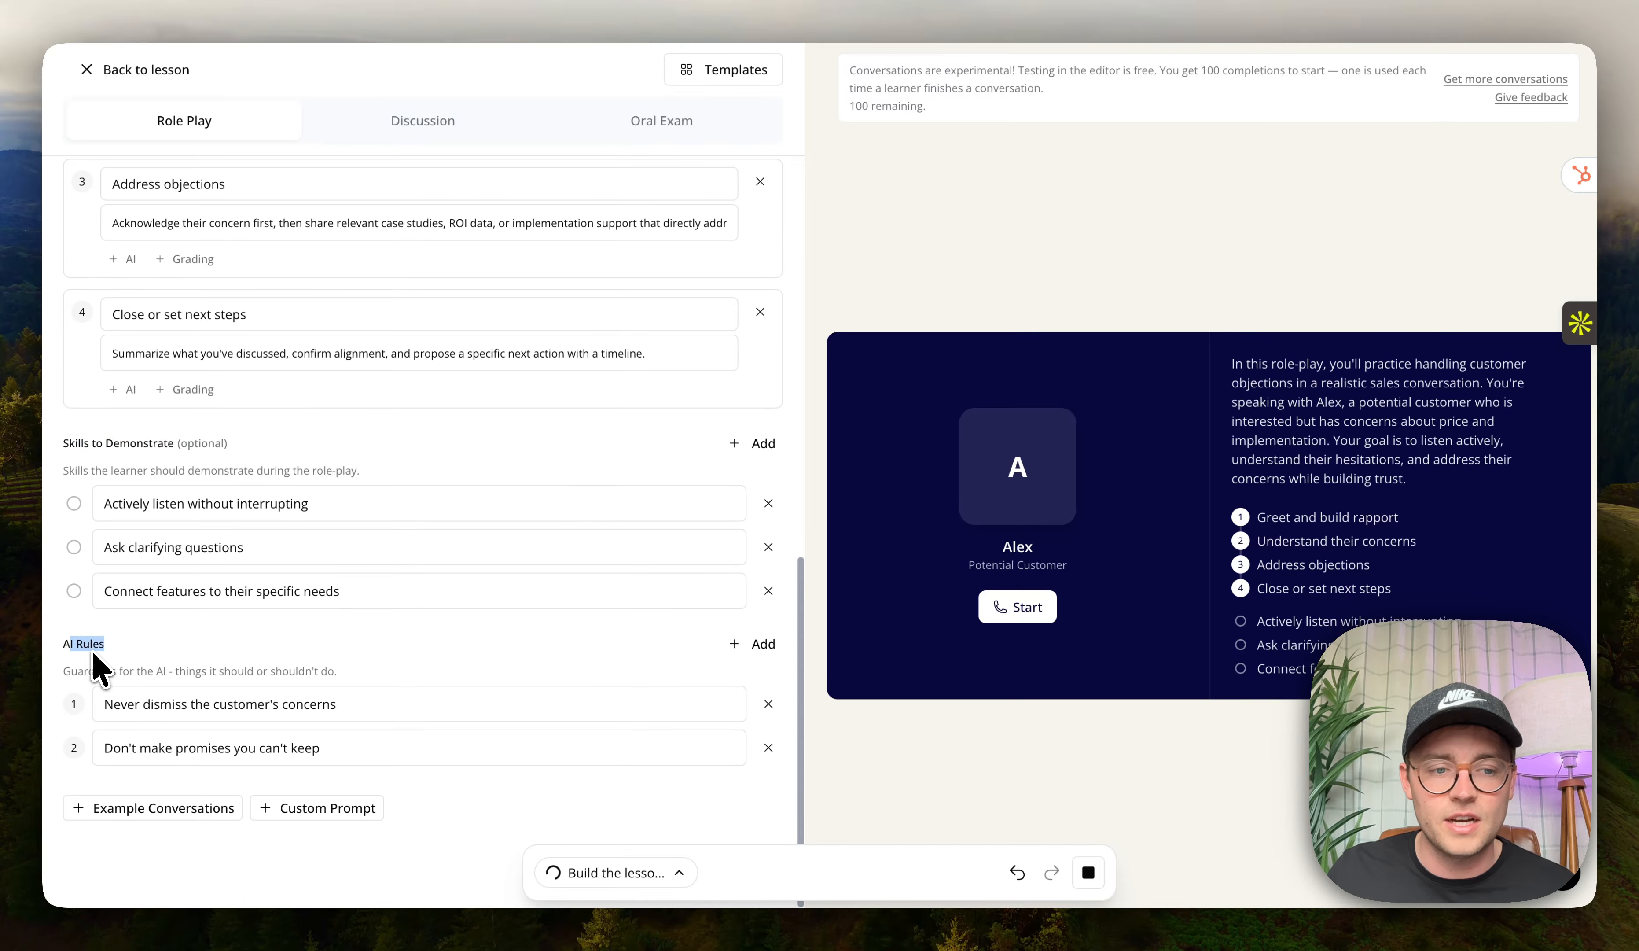
left_click(133, 809)
scroll(177, 836, "down", 2)
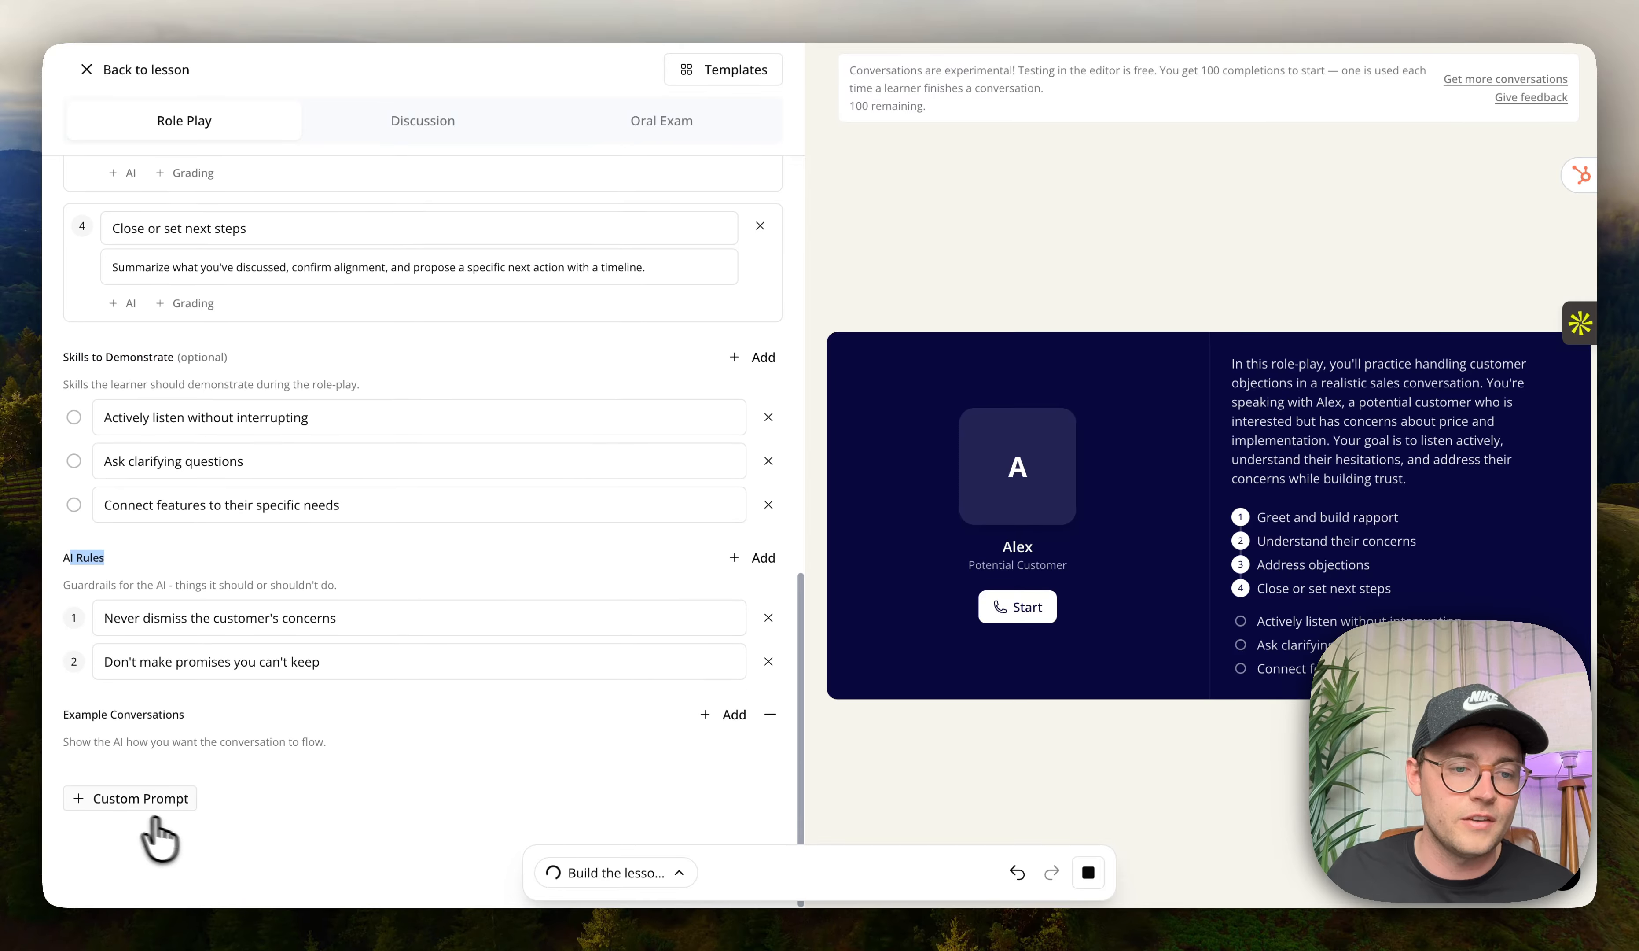
left_click(121, 795)
scroll(294, 686, "up", 10)
scroll(325, 654, "up", 10)
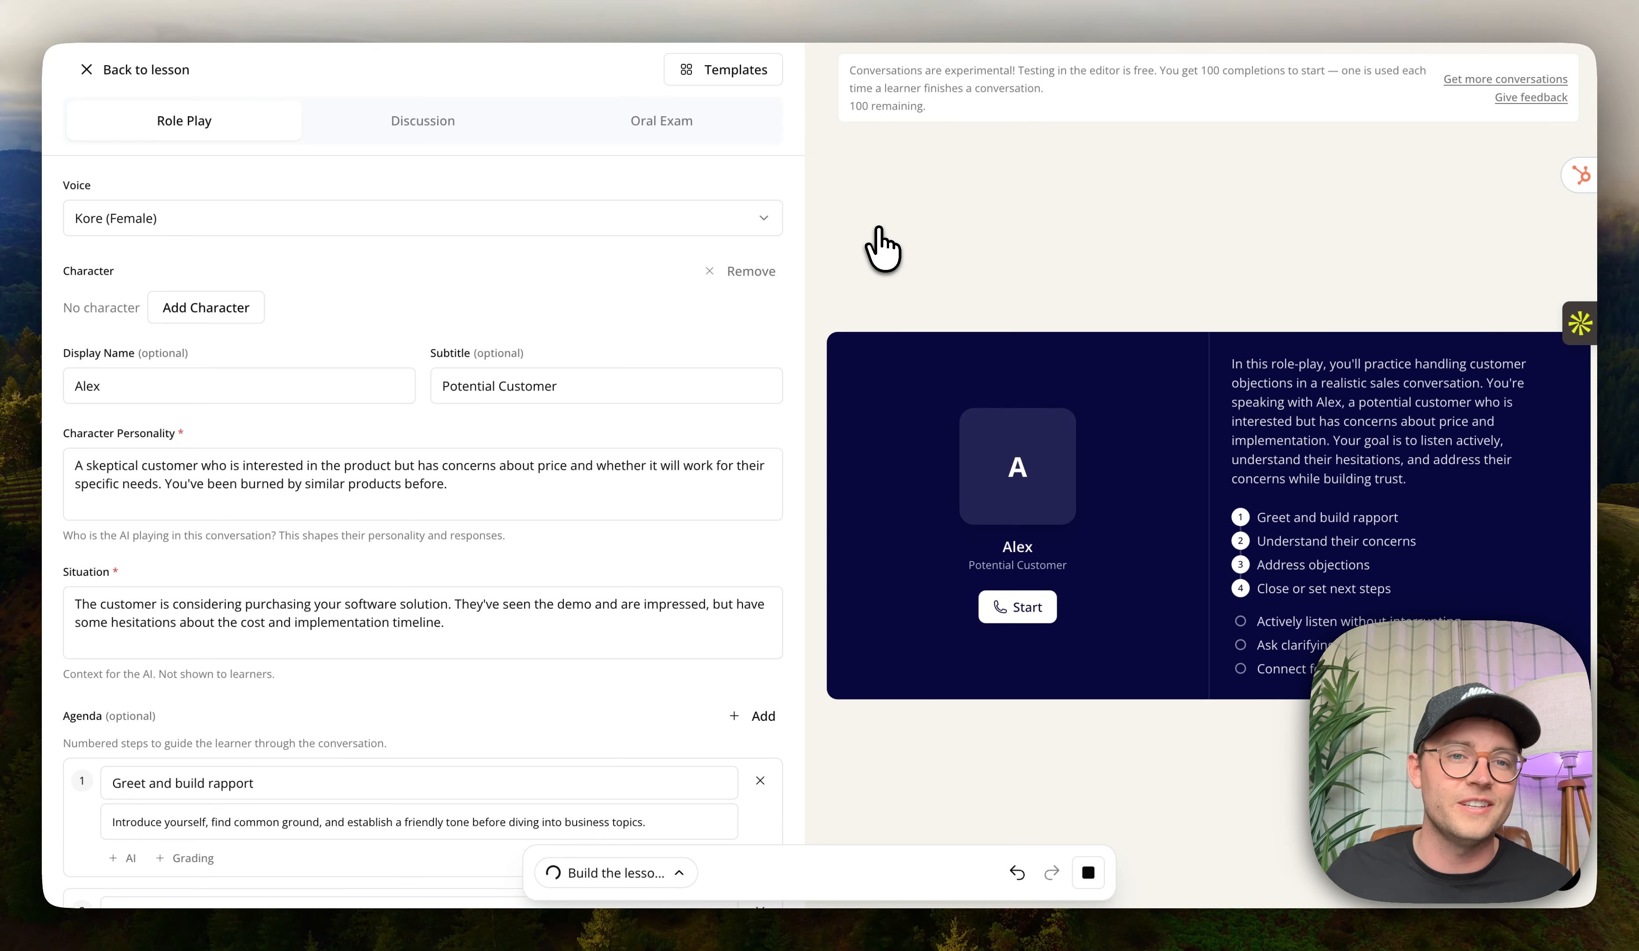
left_click(157, 70)
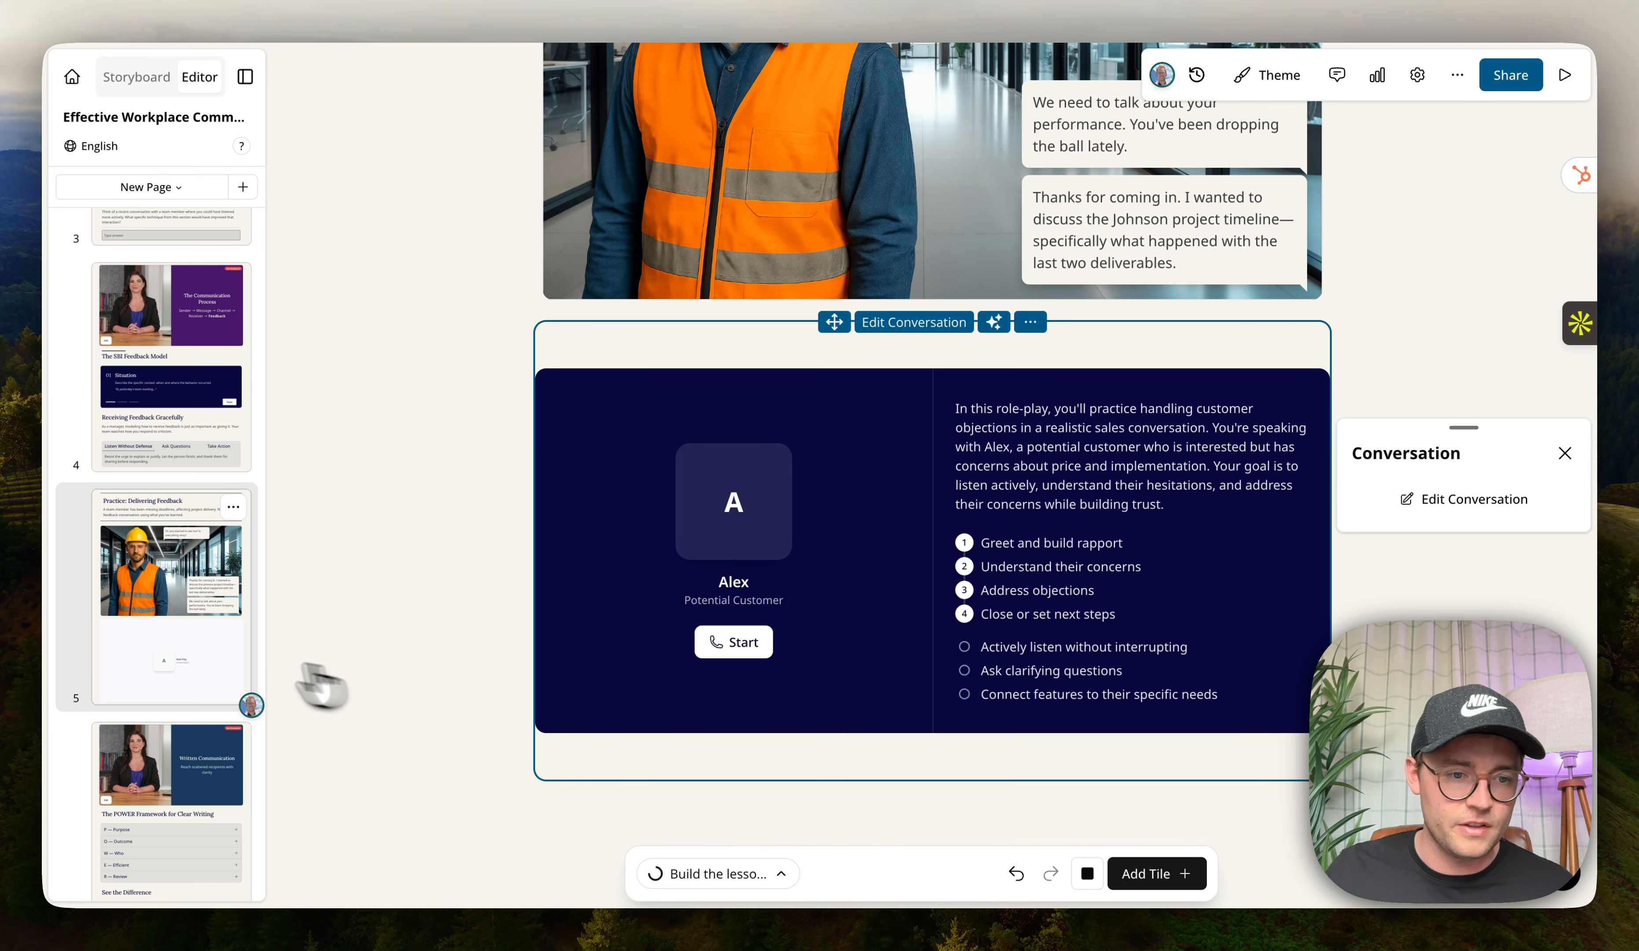
Review the agent's log of elements it added to the lesson.
scroll(117, 663, "up", 10)
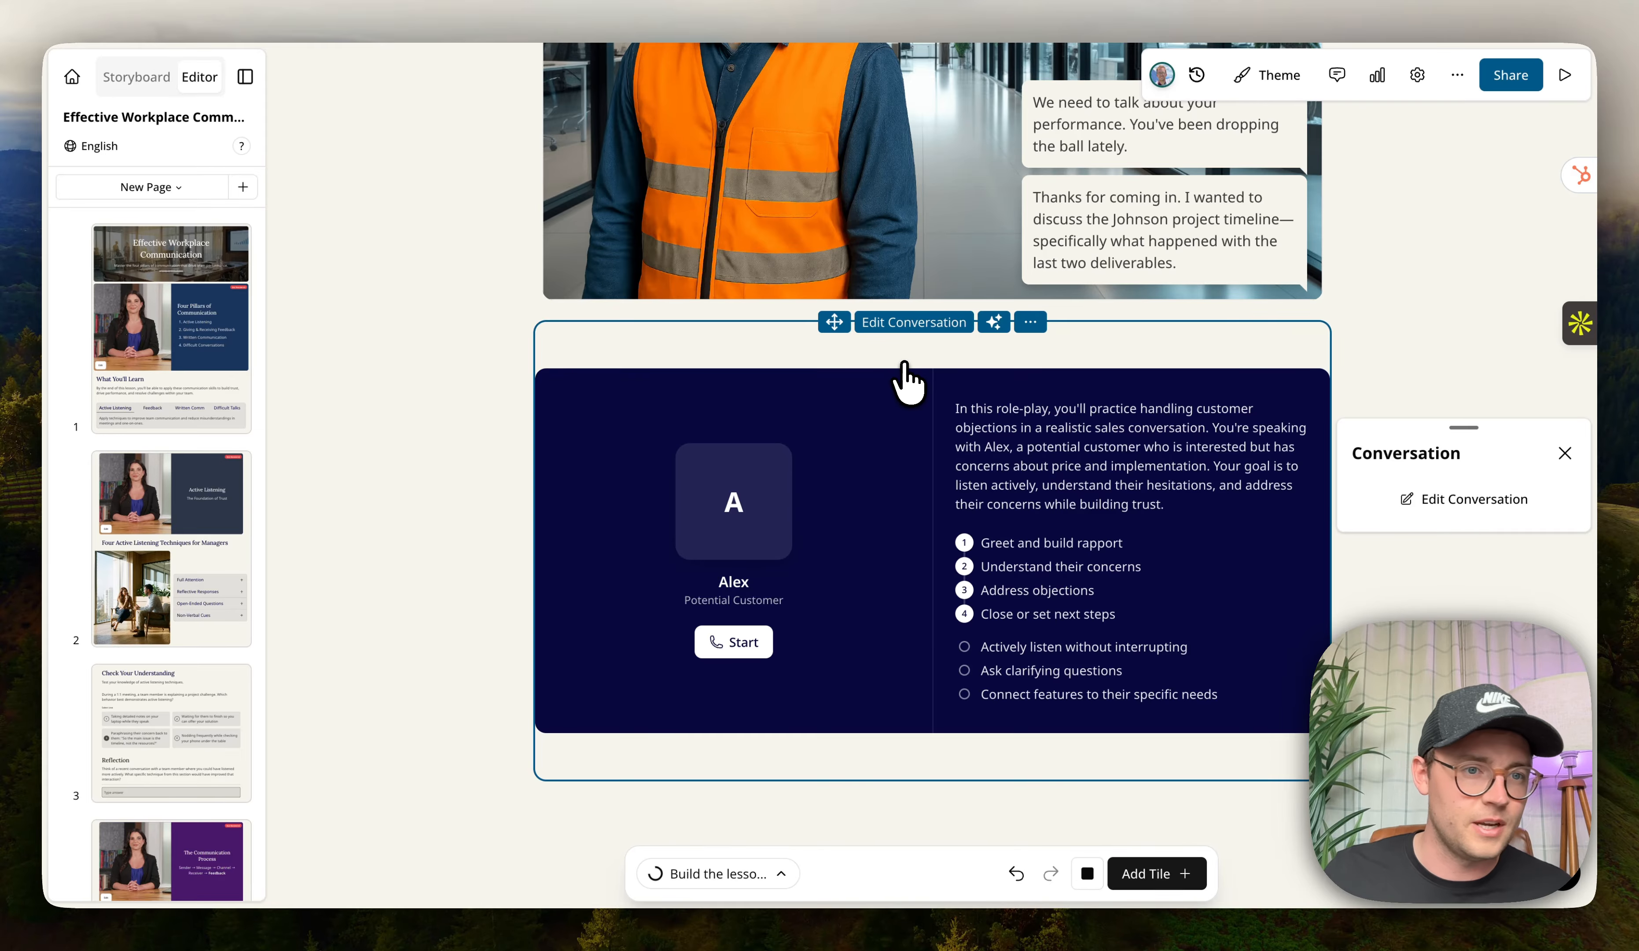
left_click(480, 289)
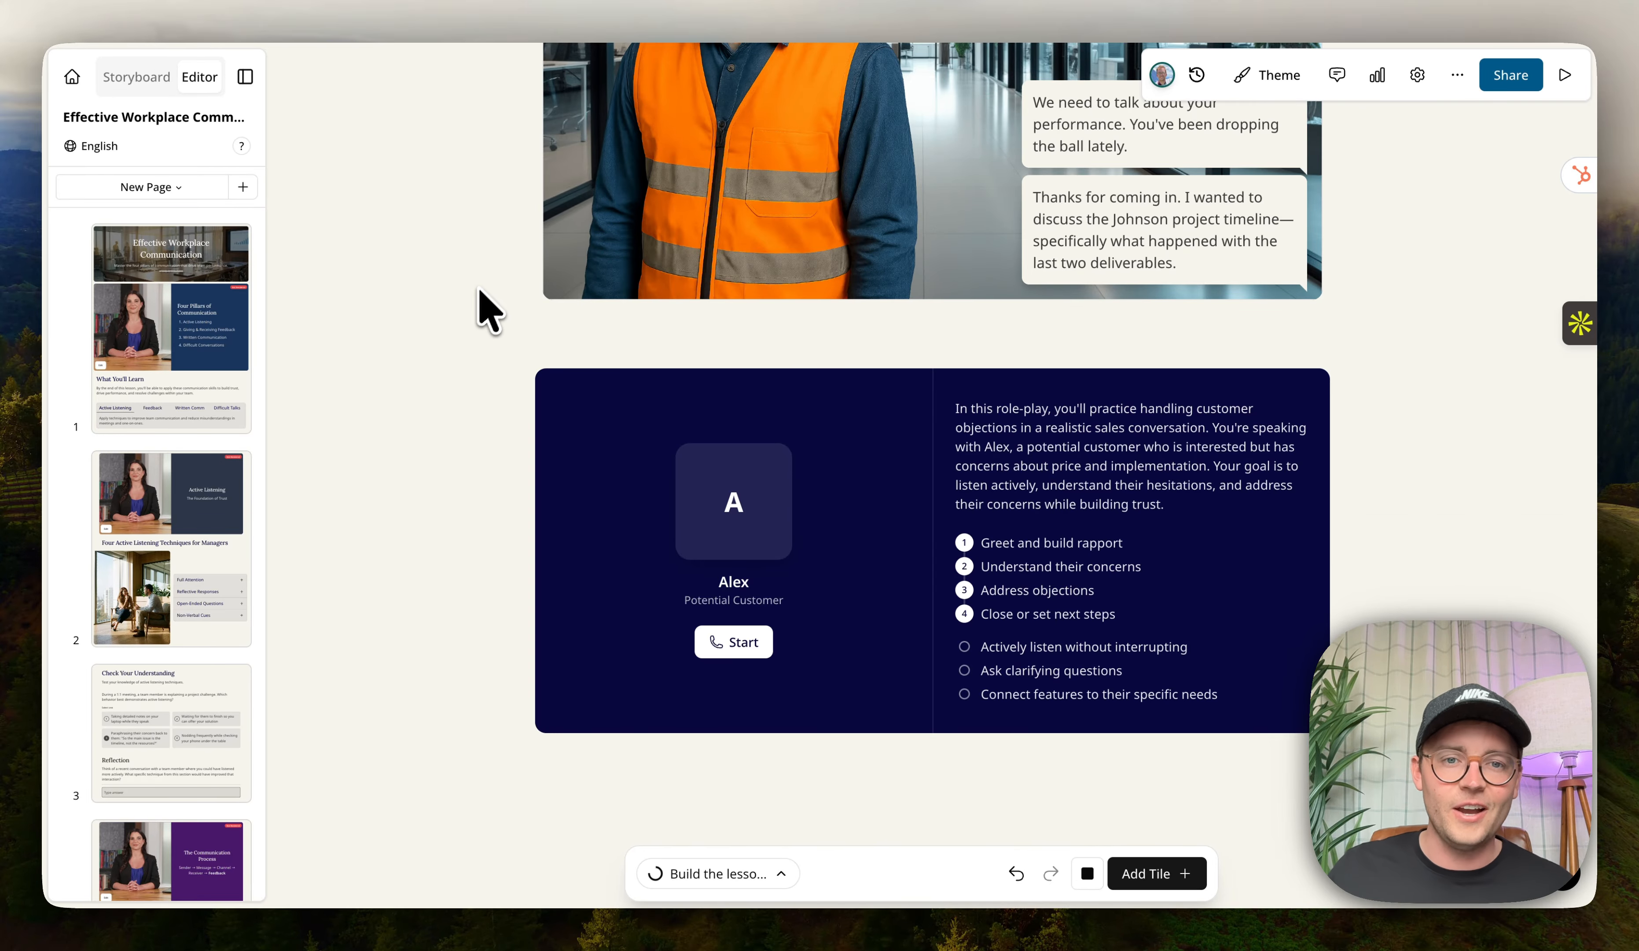
scroll(477, 301, "up", 6)
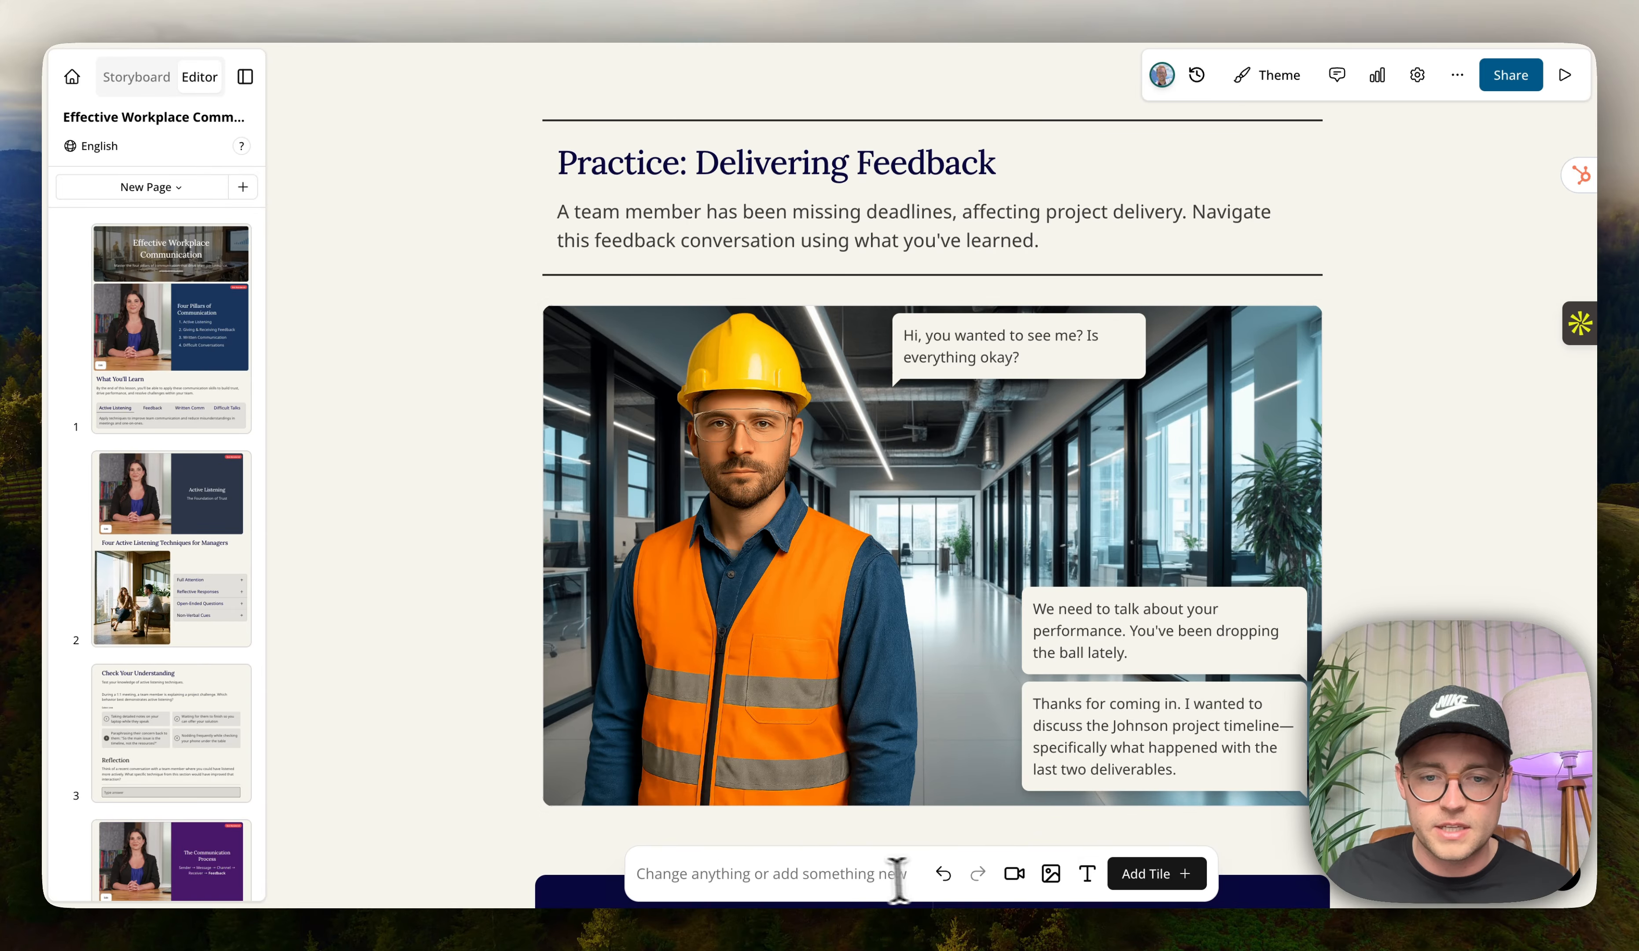
left_click(867, 871)
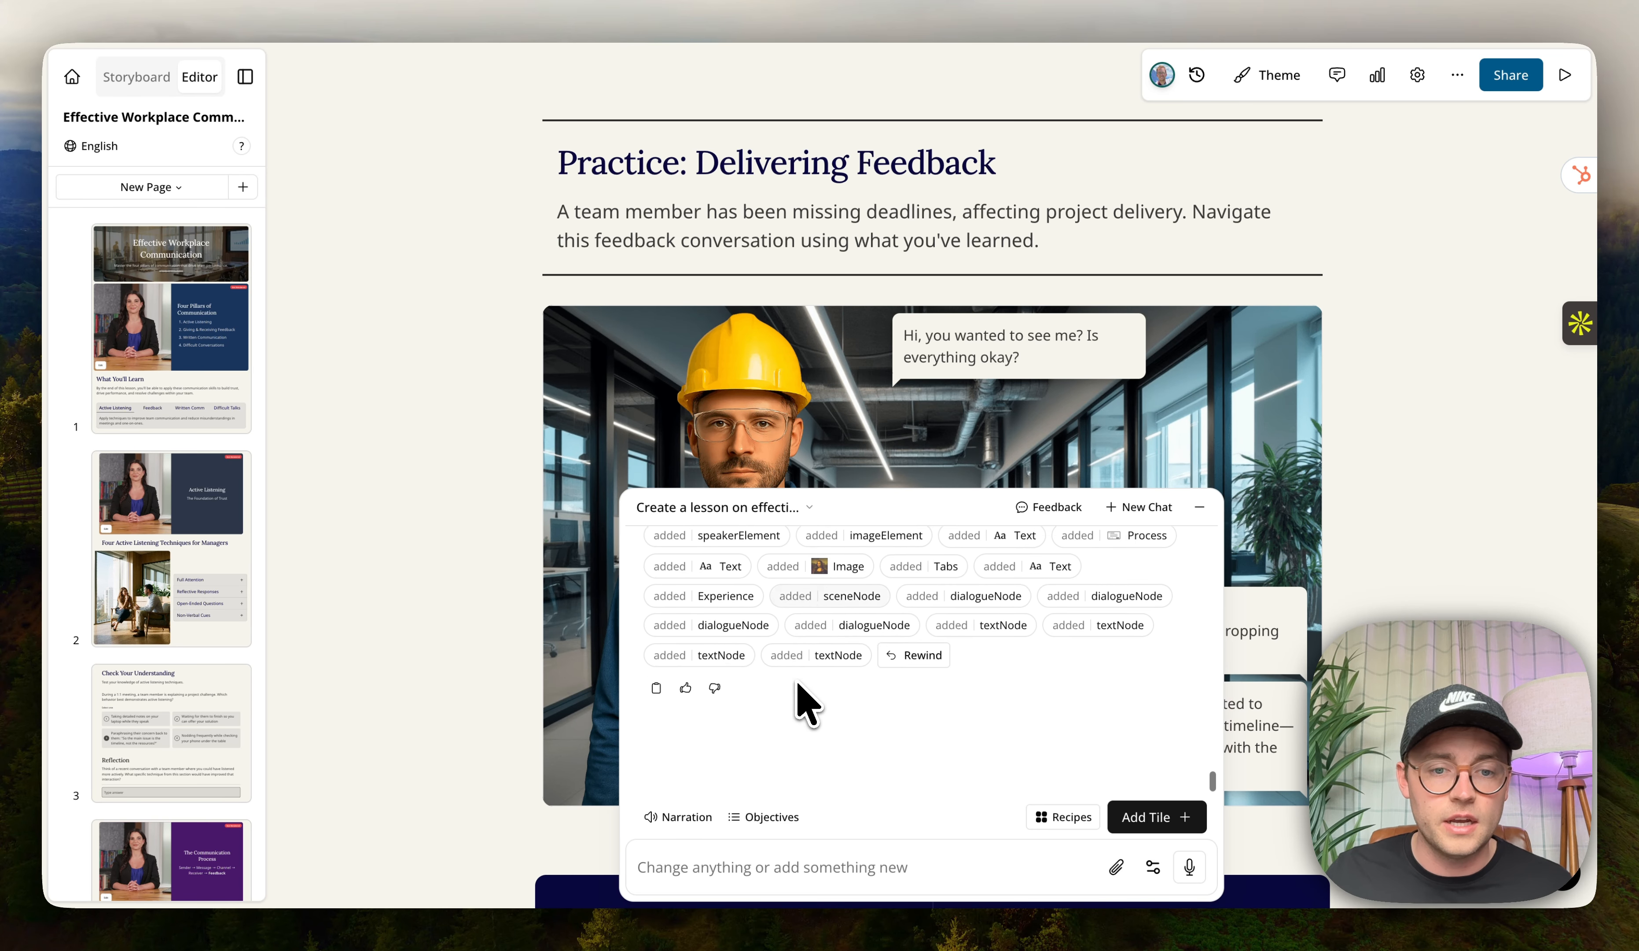
scroll(131, 555, "down", 10)
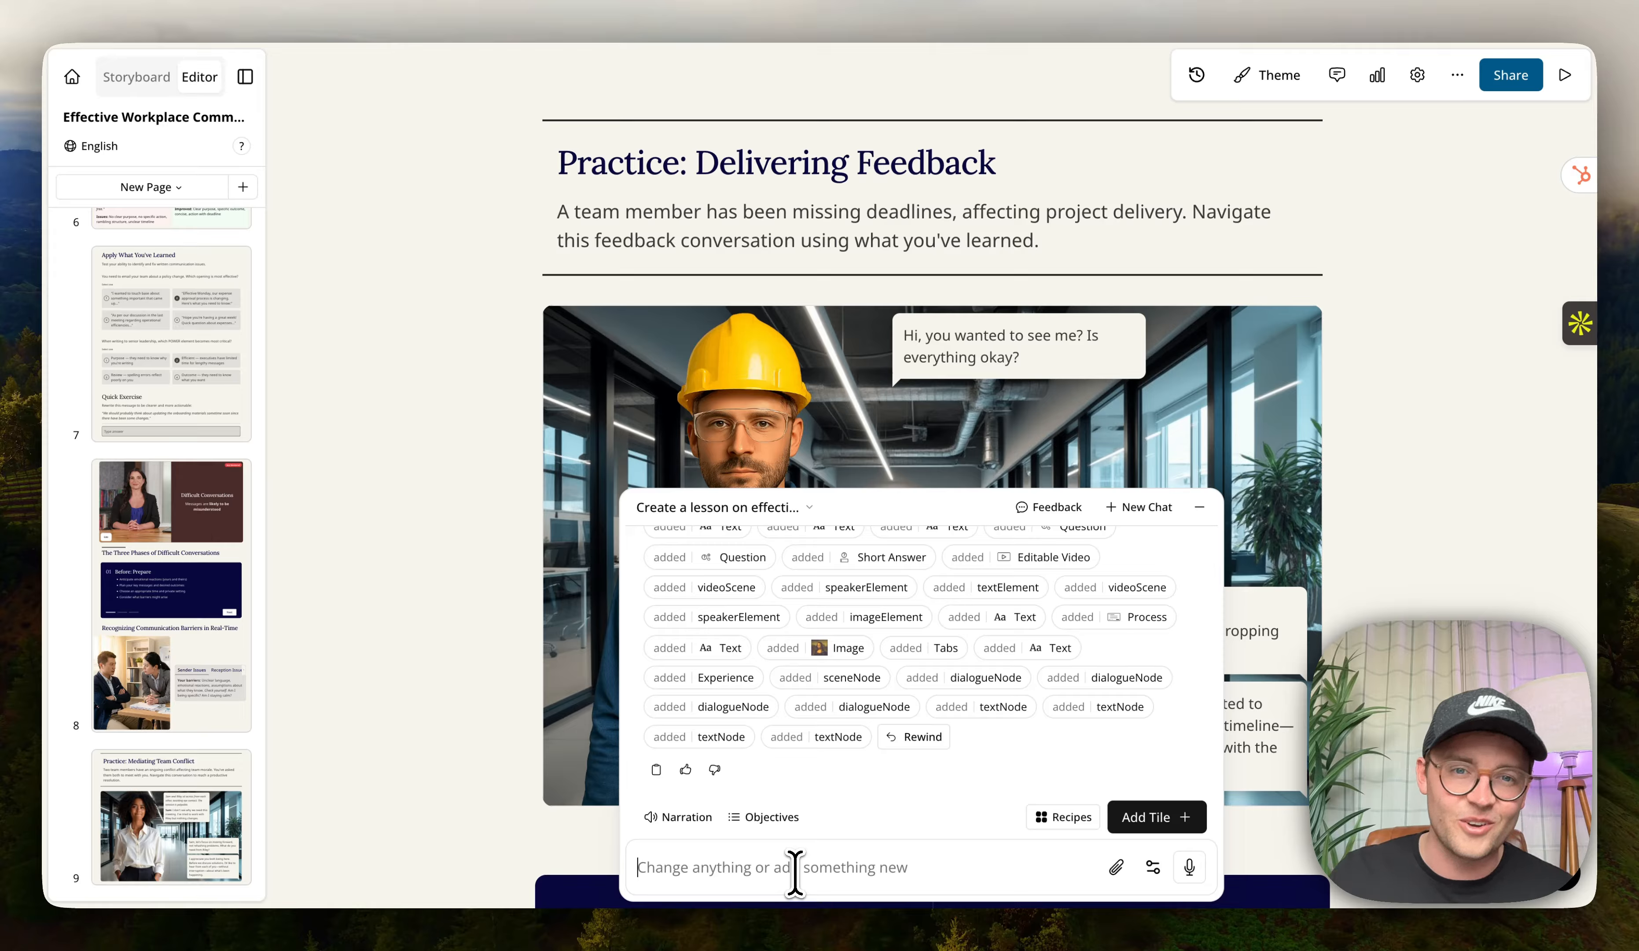
left_click(467, 552)
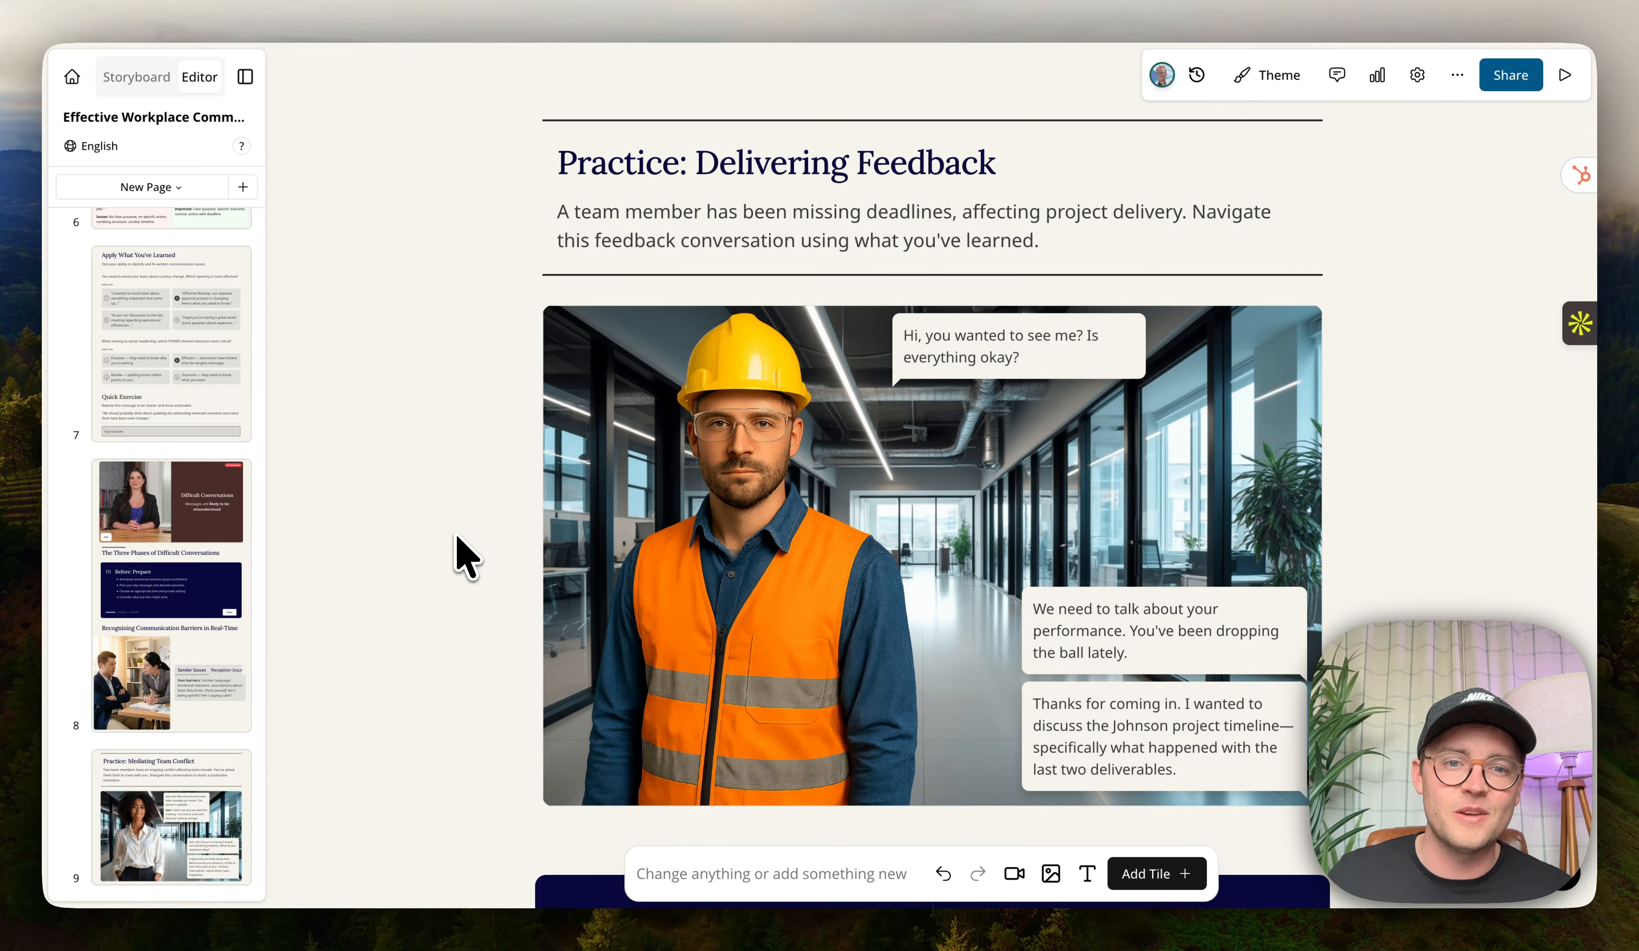
scroll(196, 522, "up", 15)
Delete the word Effective from the lesson title on page 1.
left_click(173, 330)
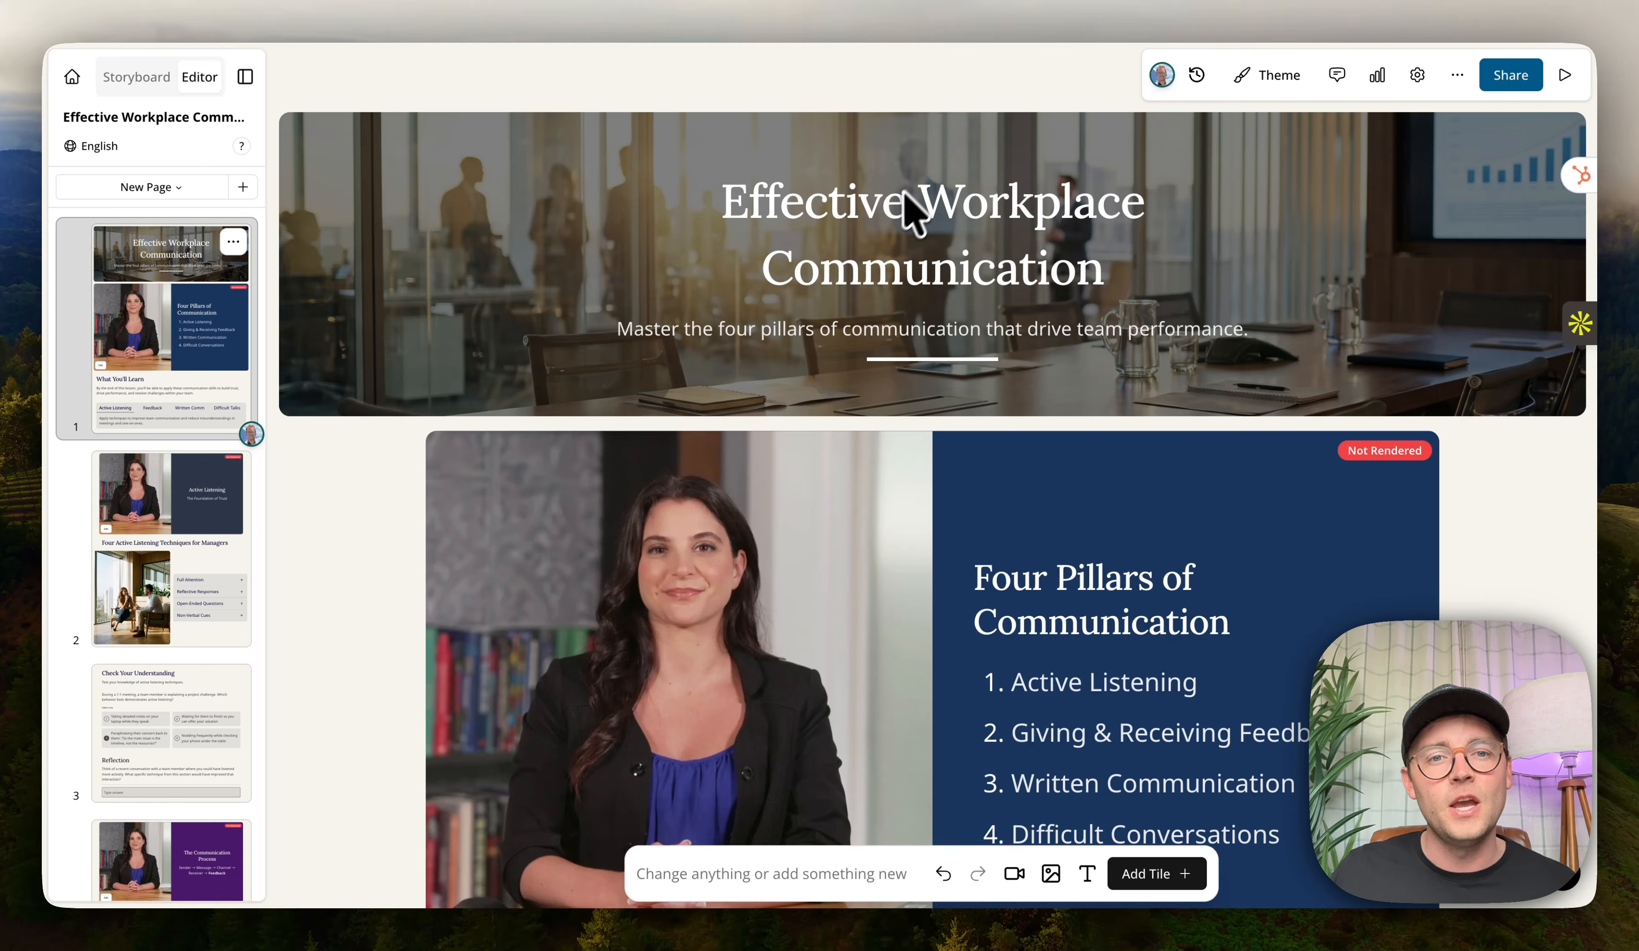
triple_click(887, 208)
left_click(851, 206)
double_click(851, 206)
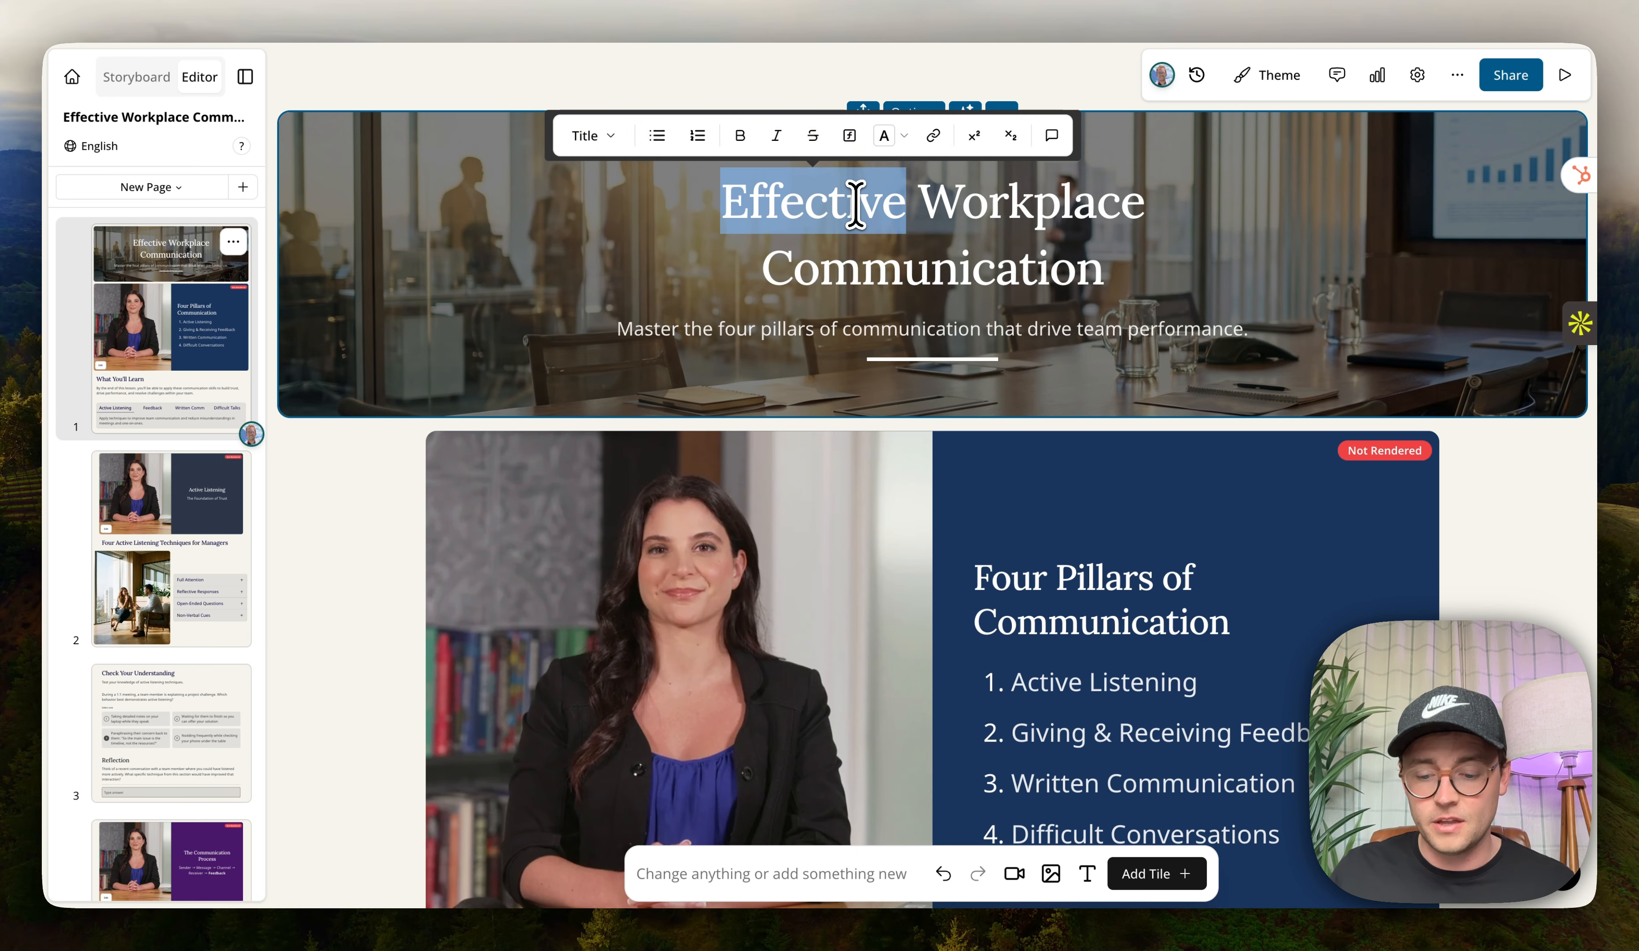
key("BackSpace")
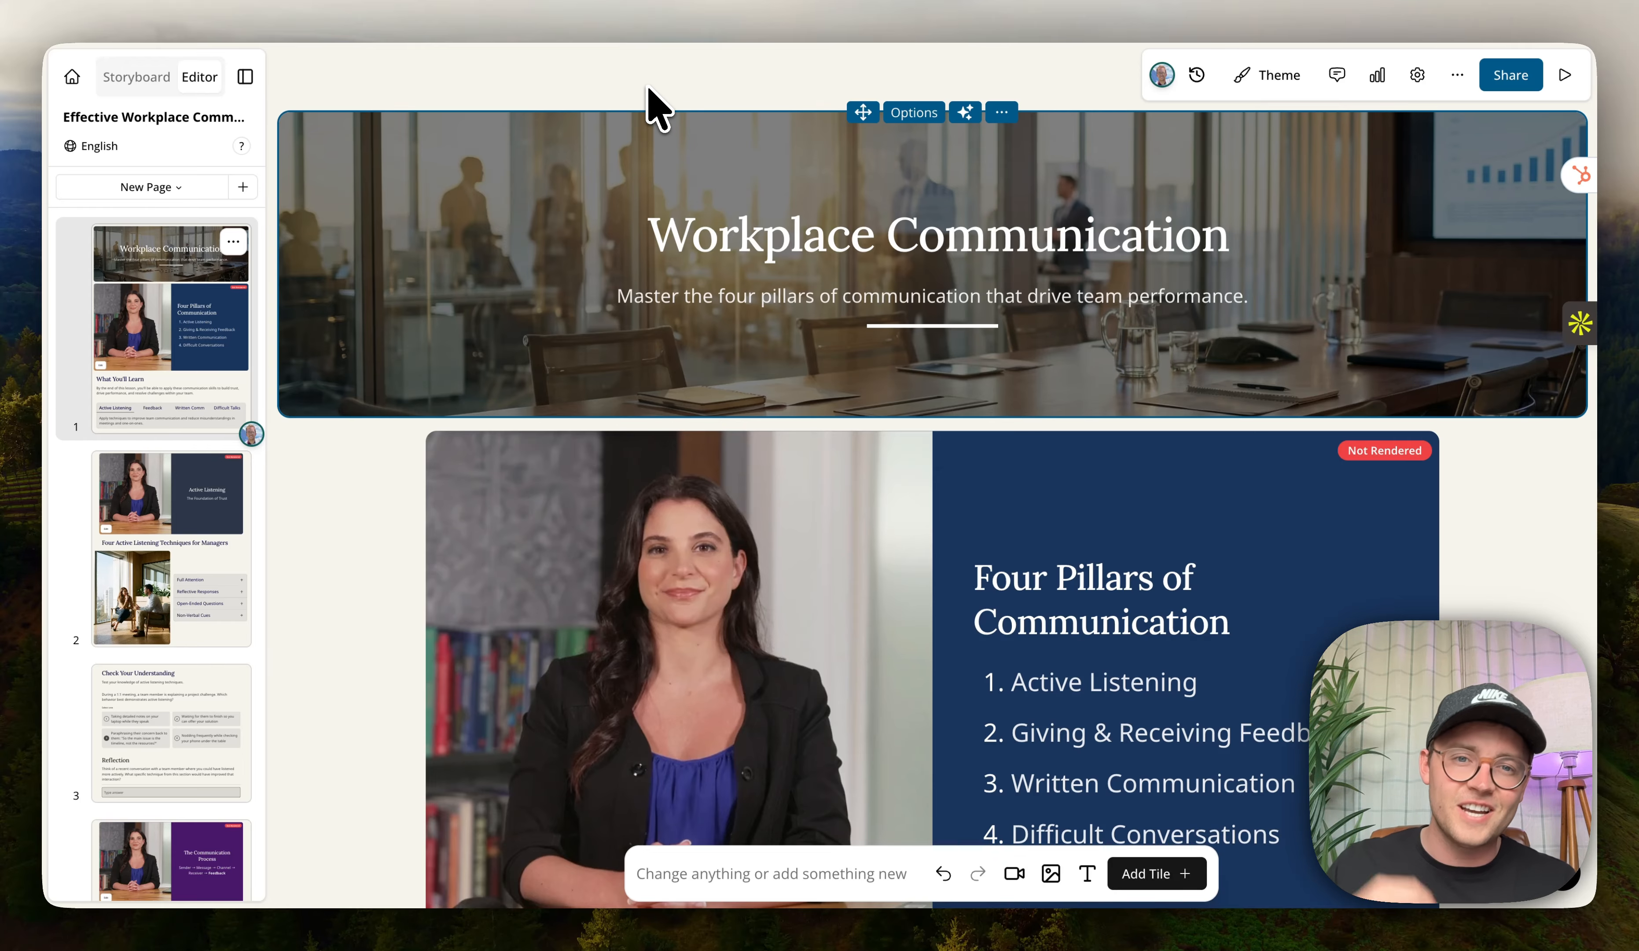
Add a Chinese (Simplified) translation of the lesson and open the translated version.
left_click(87, 138)
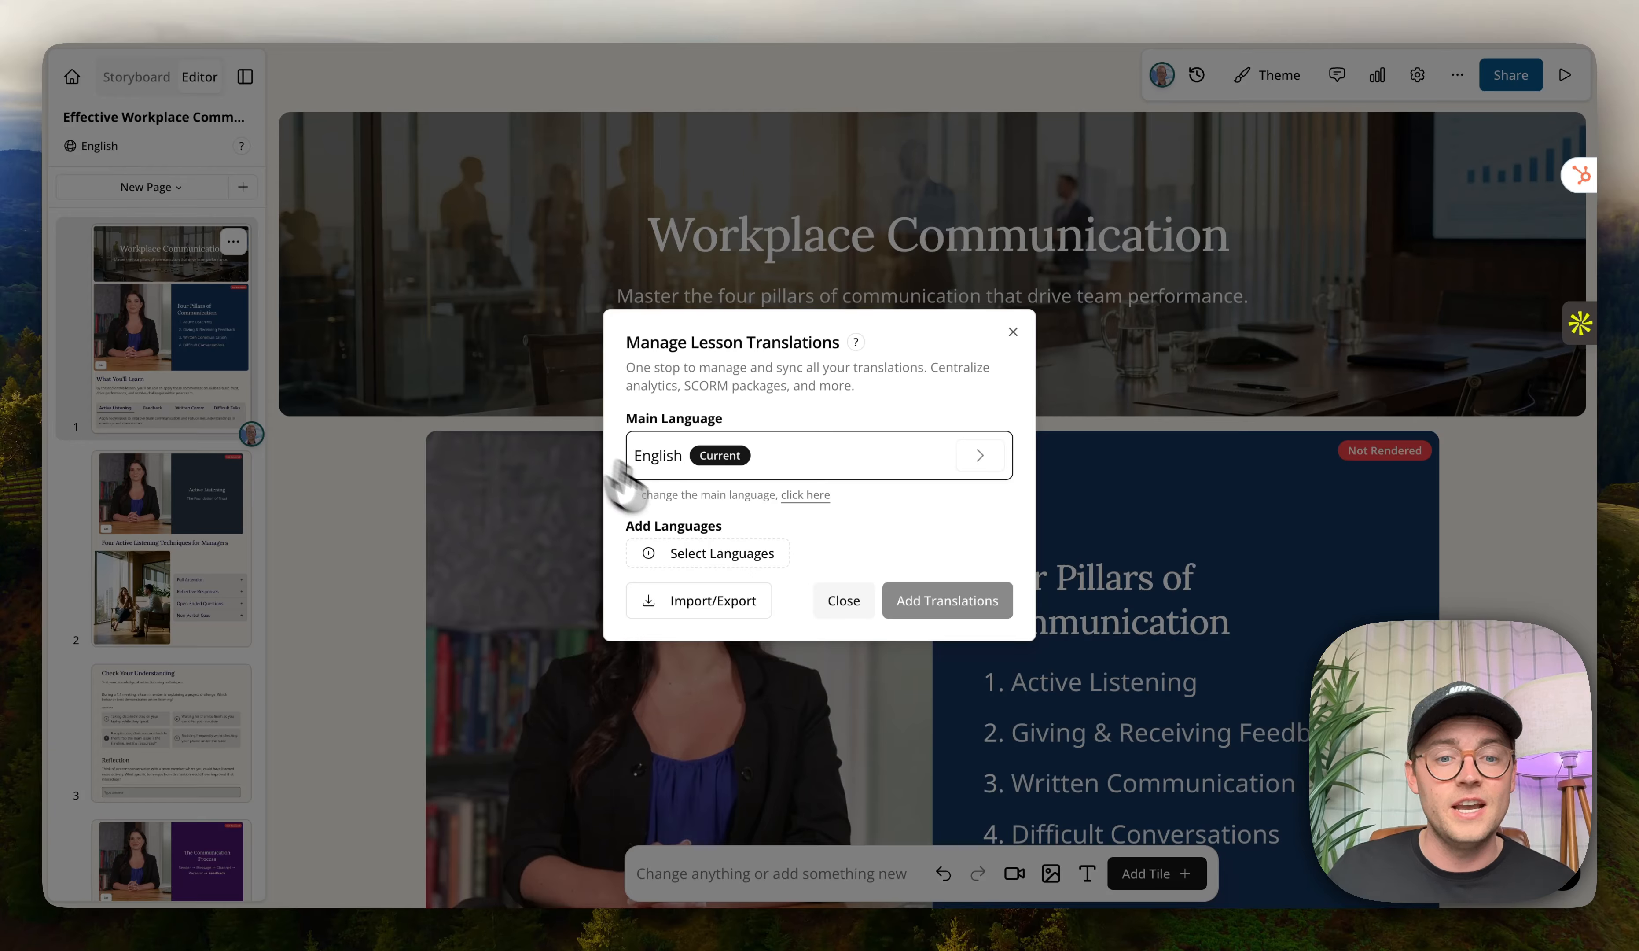
left_click(731, 556)
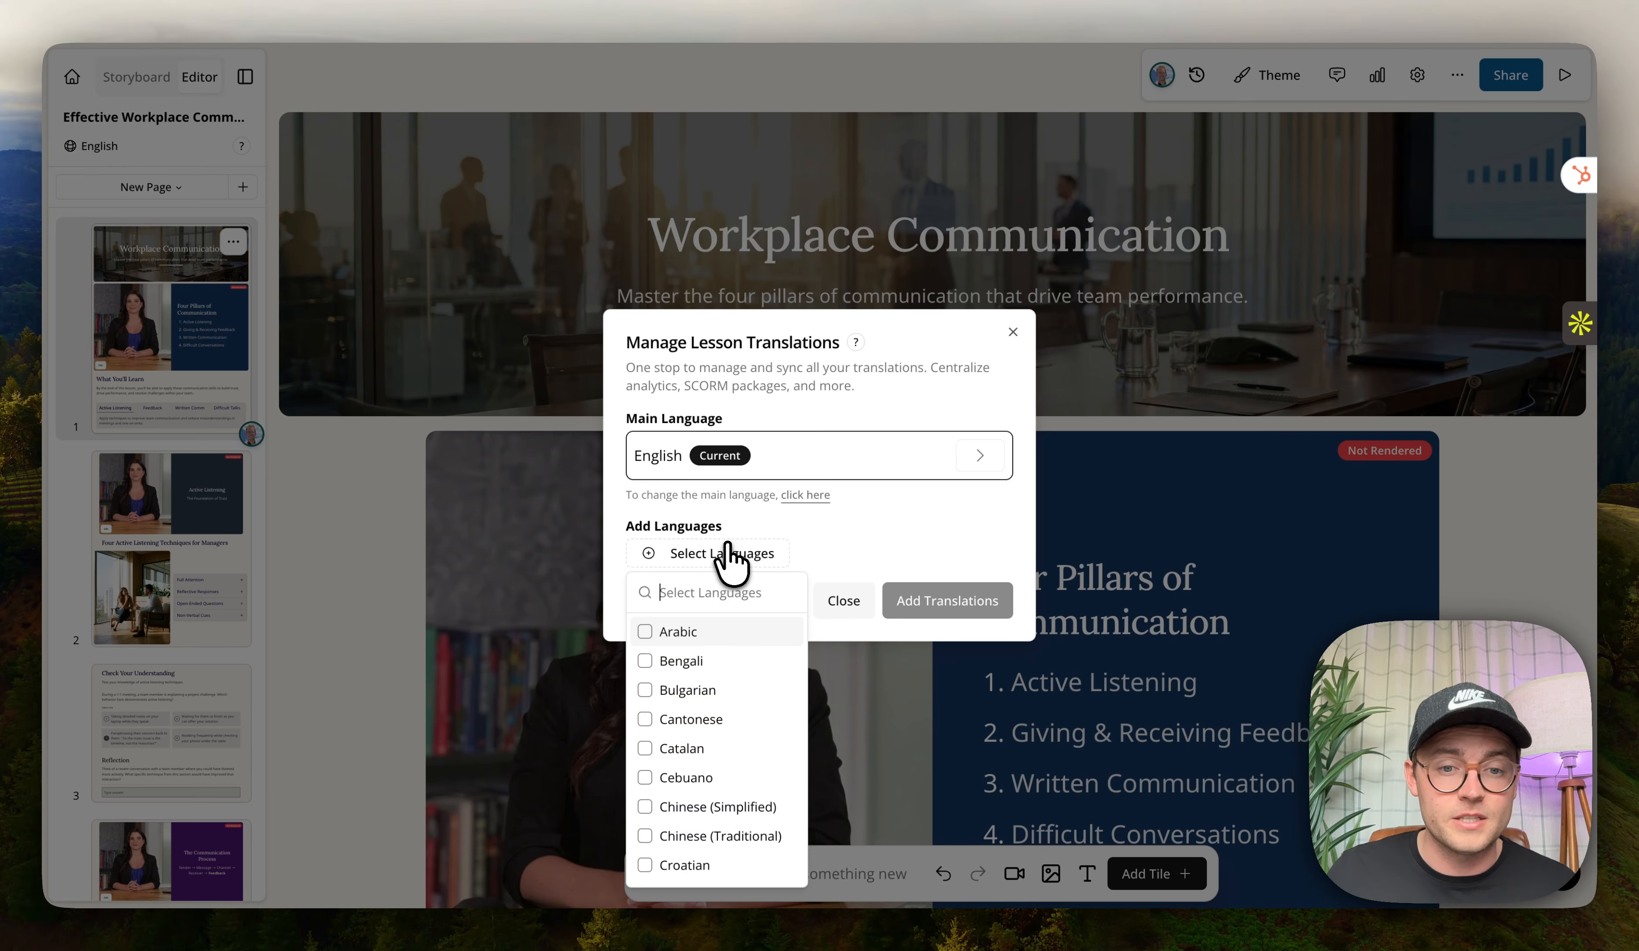
left_click(705, 810)
left_click(955, 618)
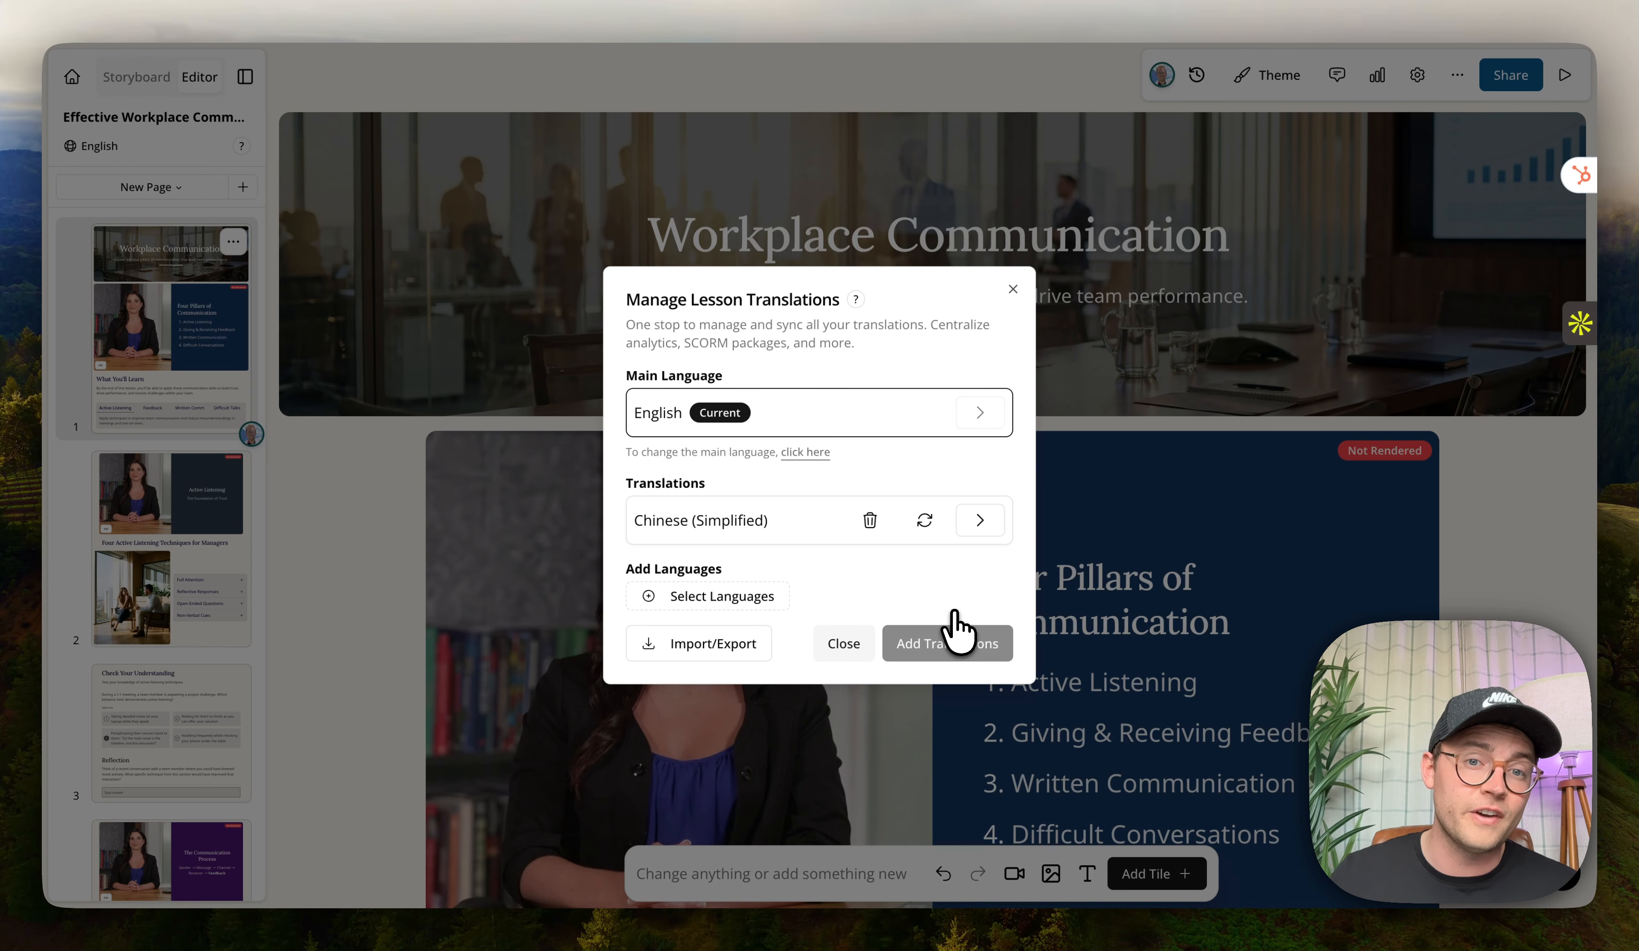
left_click(983, 521)
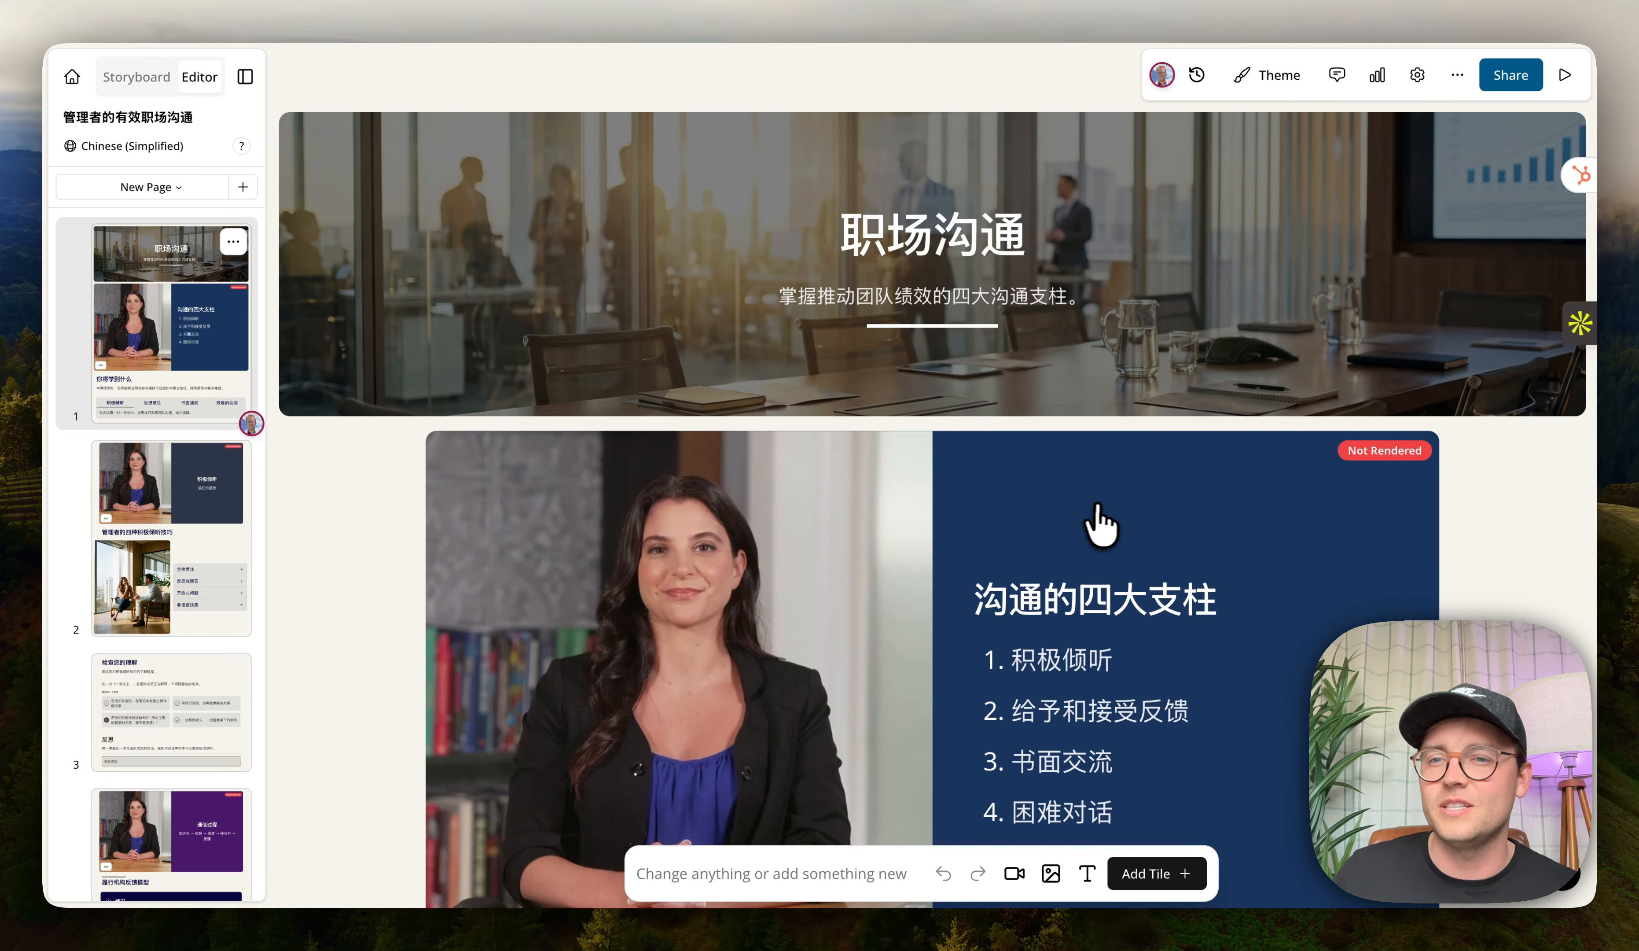
Open the lesson analytics and review the Results and Engagement tabs.
left_click(1372, 78)
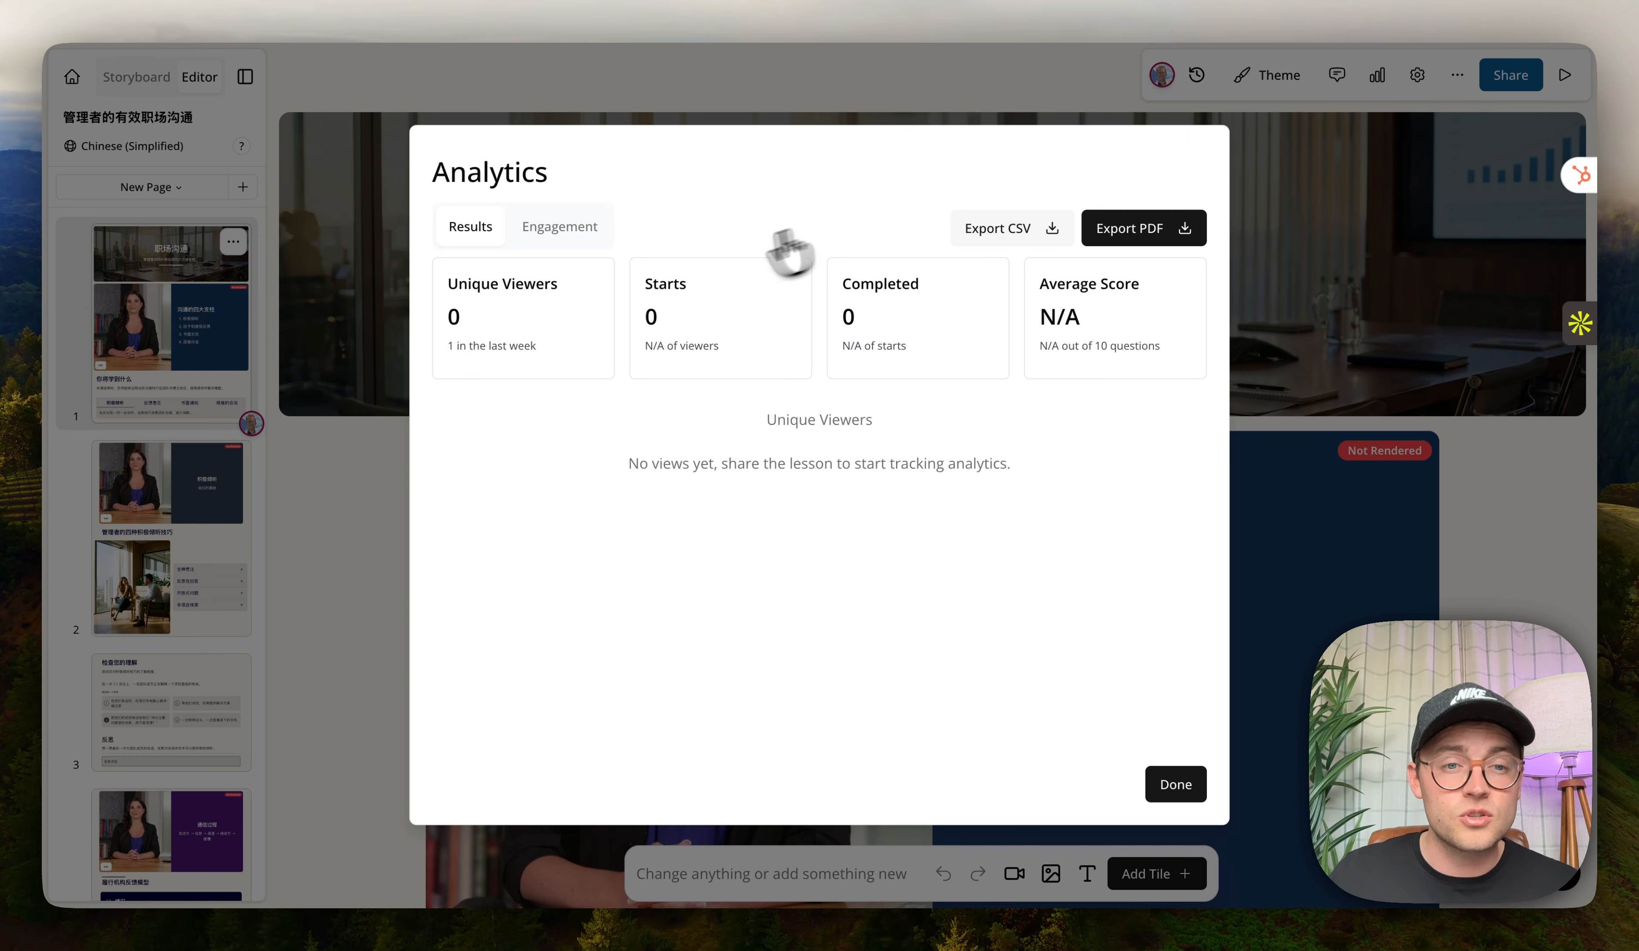
left_click(583, 228)
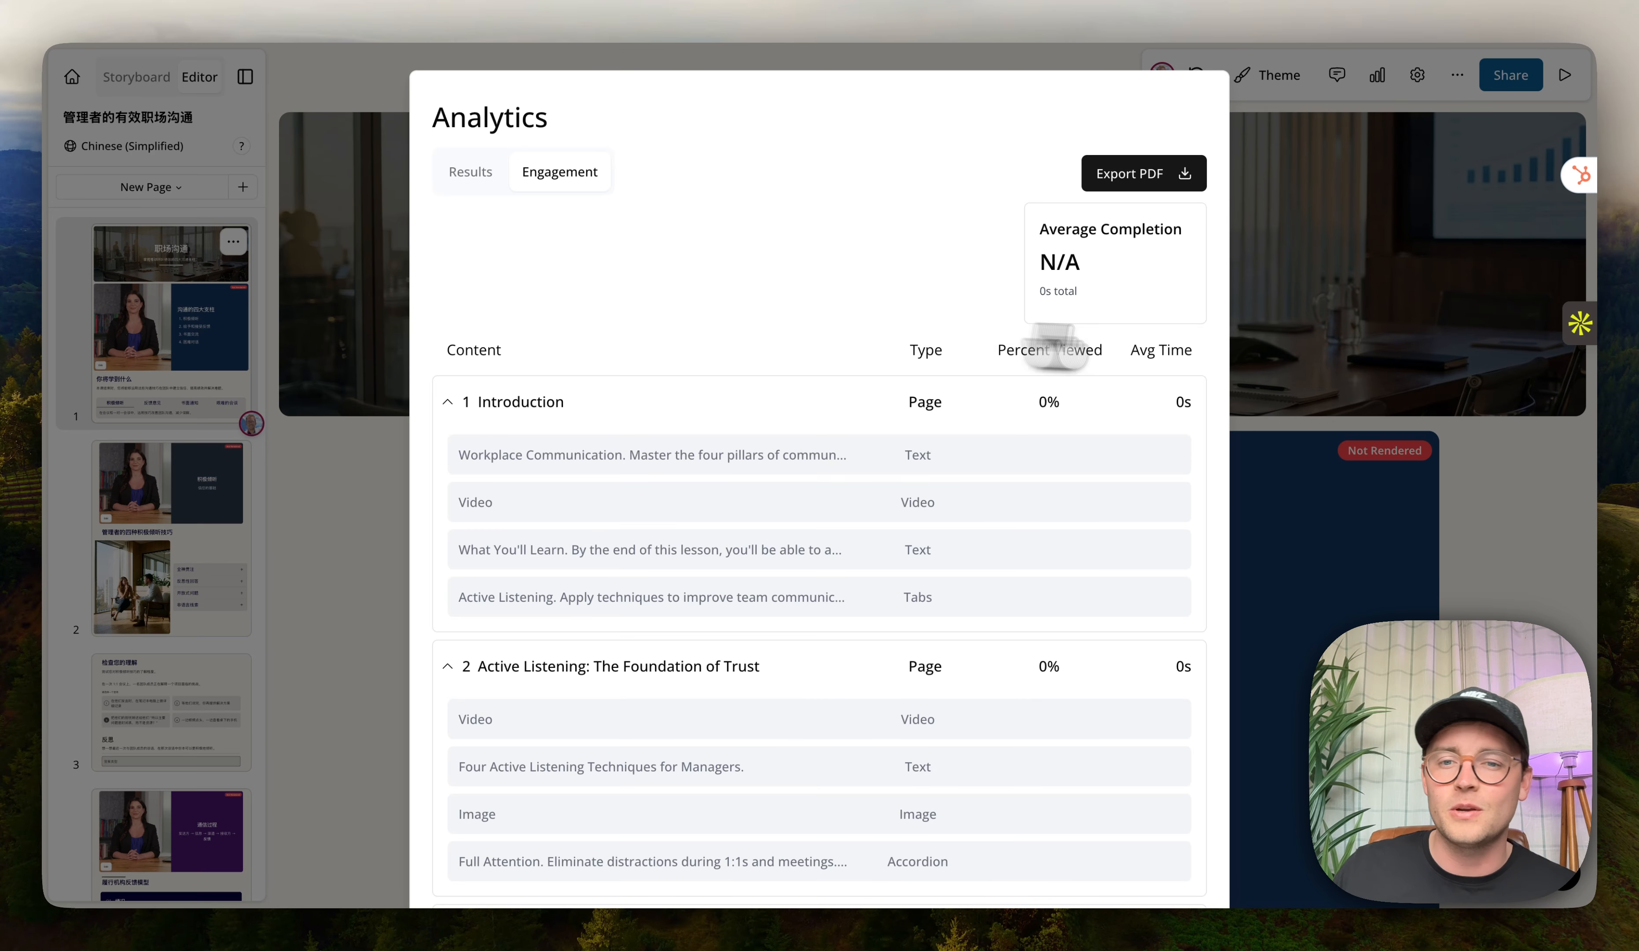
left_click(1568, 486)
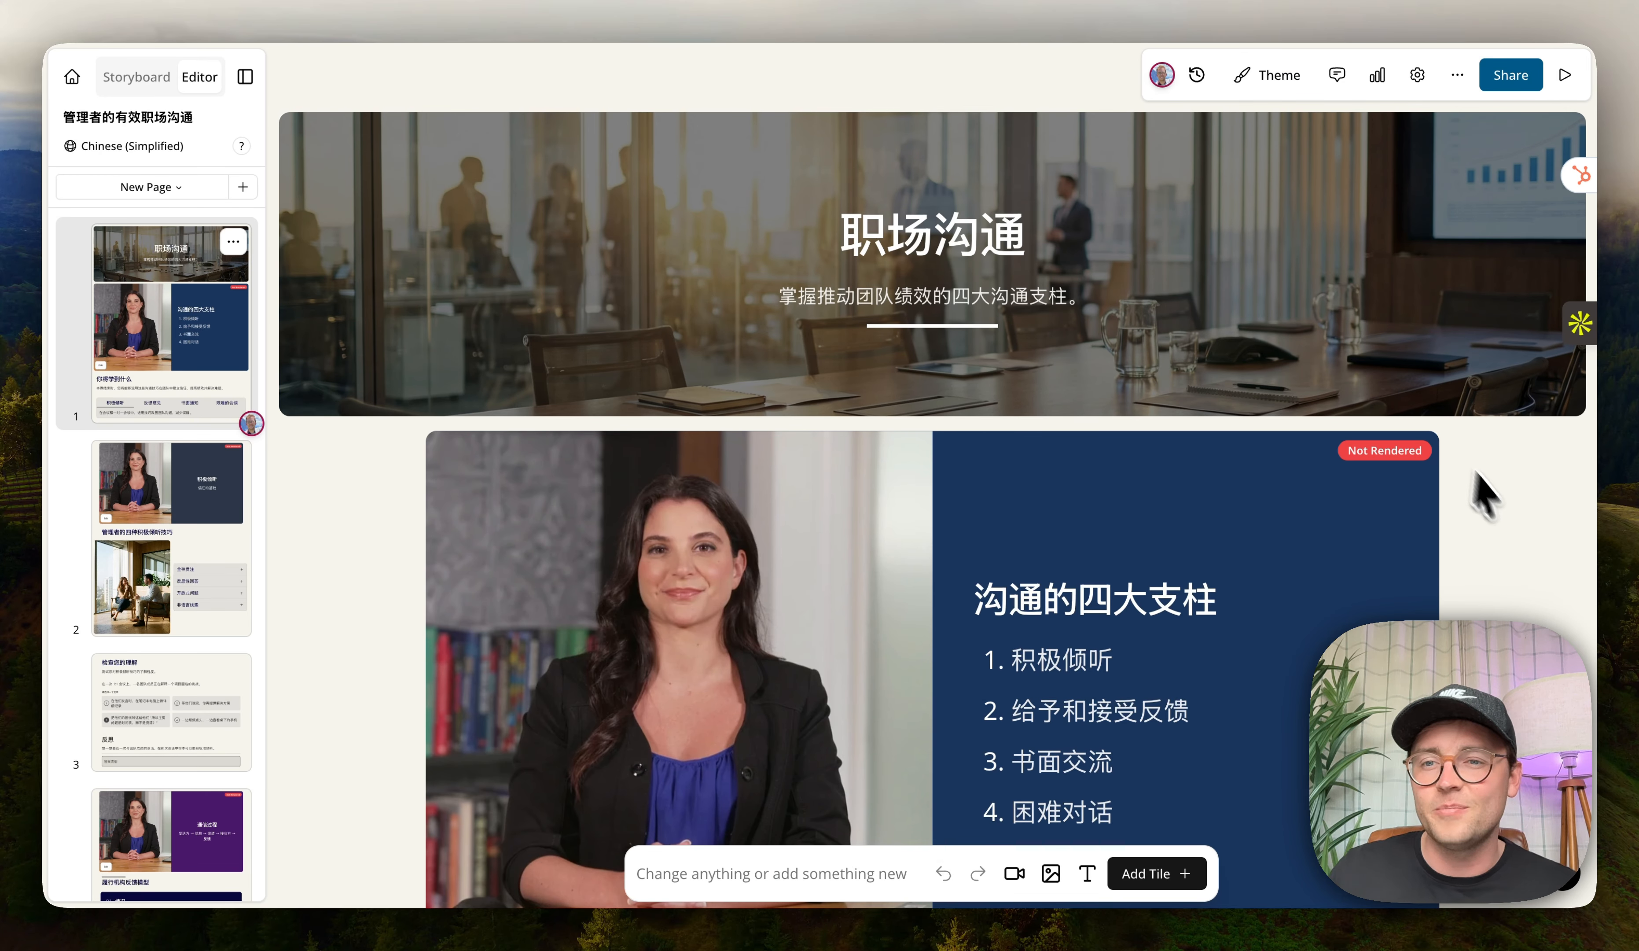
left_click(1378, 77)
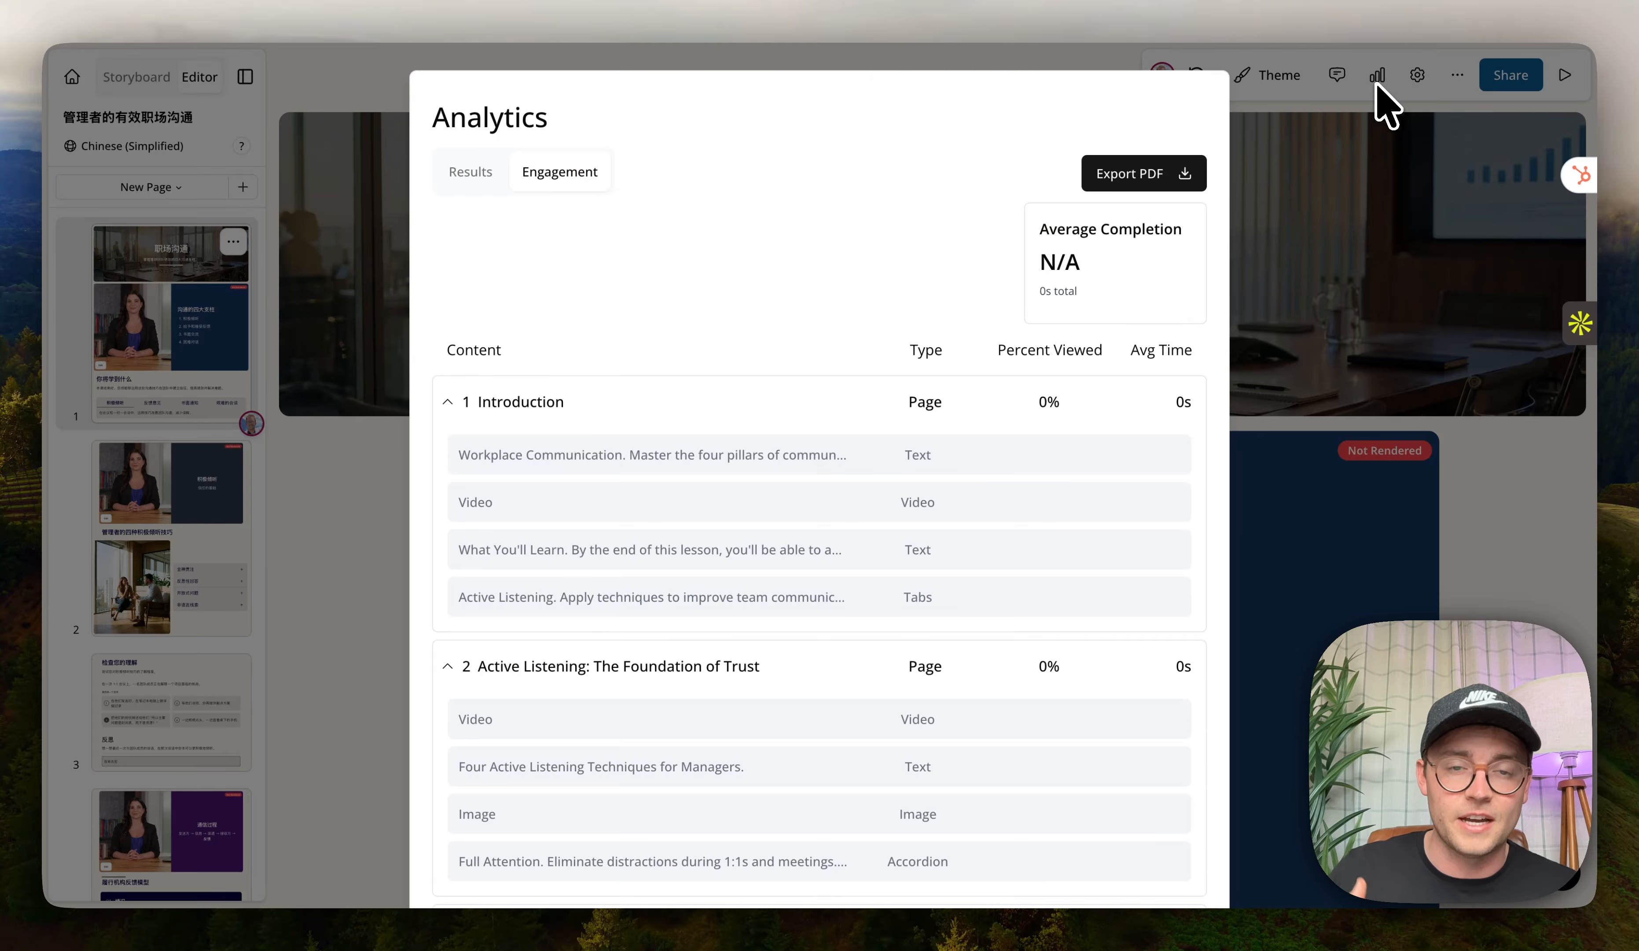
left_click(1398, 222)
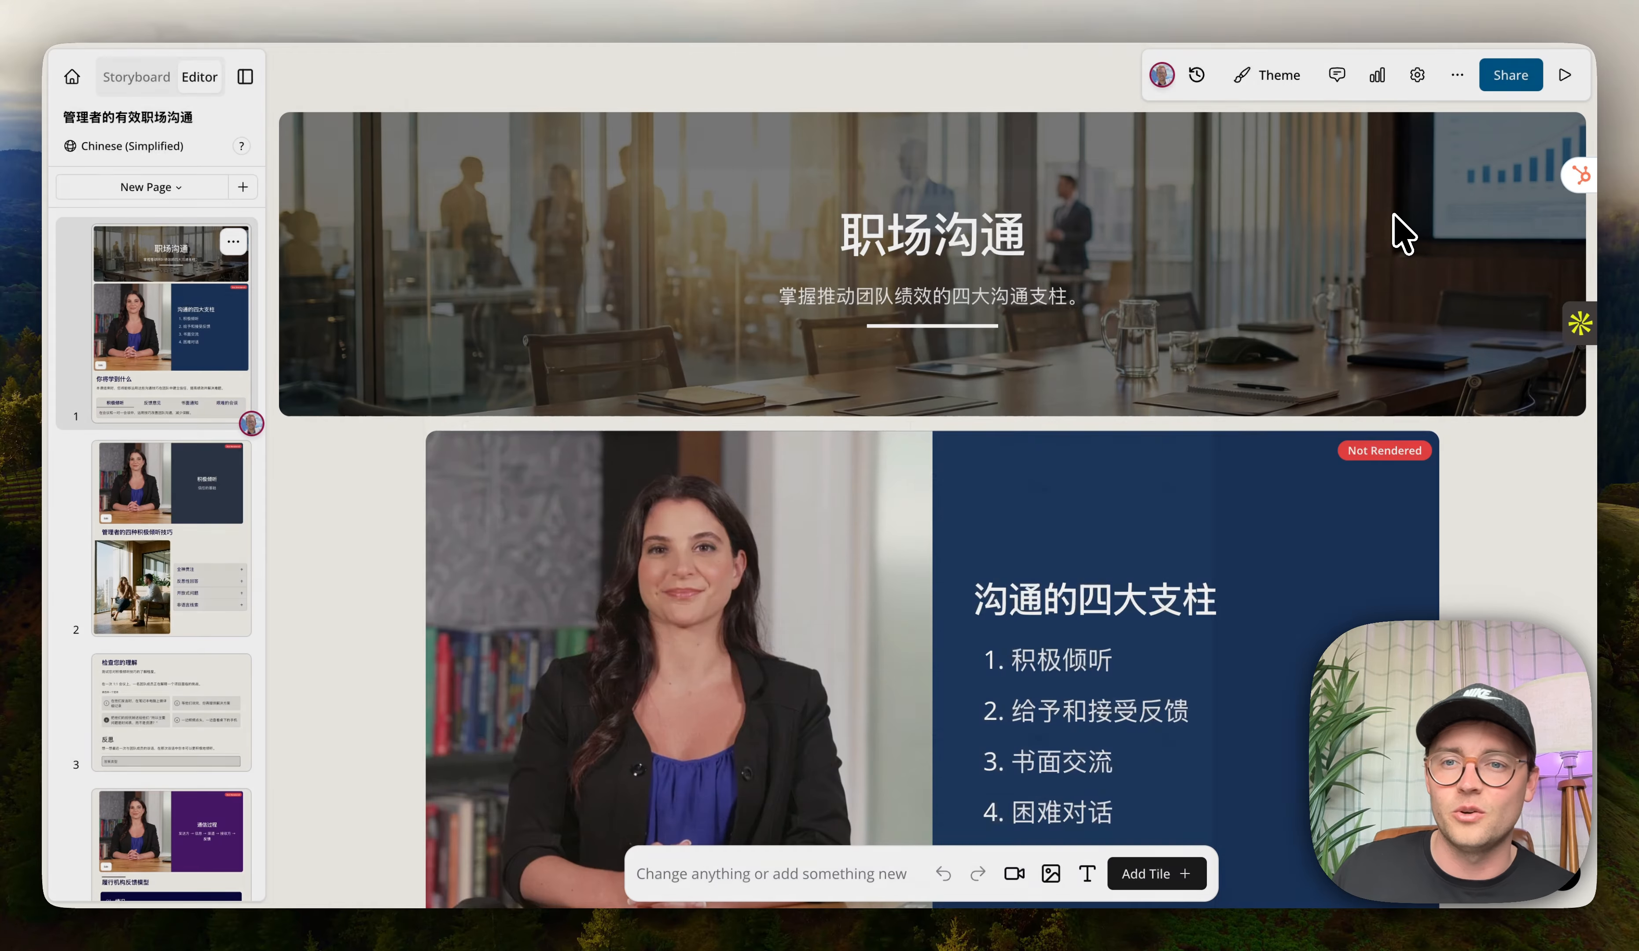
Open the Theme panel and review the lesson's logo, colour, font and accent settings.
left_click(1337, 77)
left_click(1271, 76)
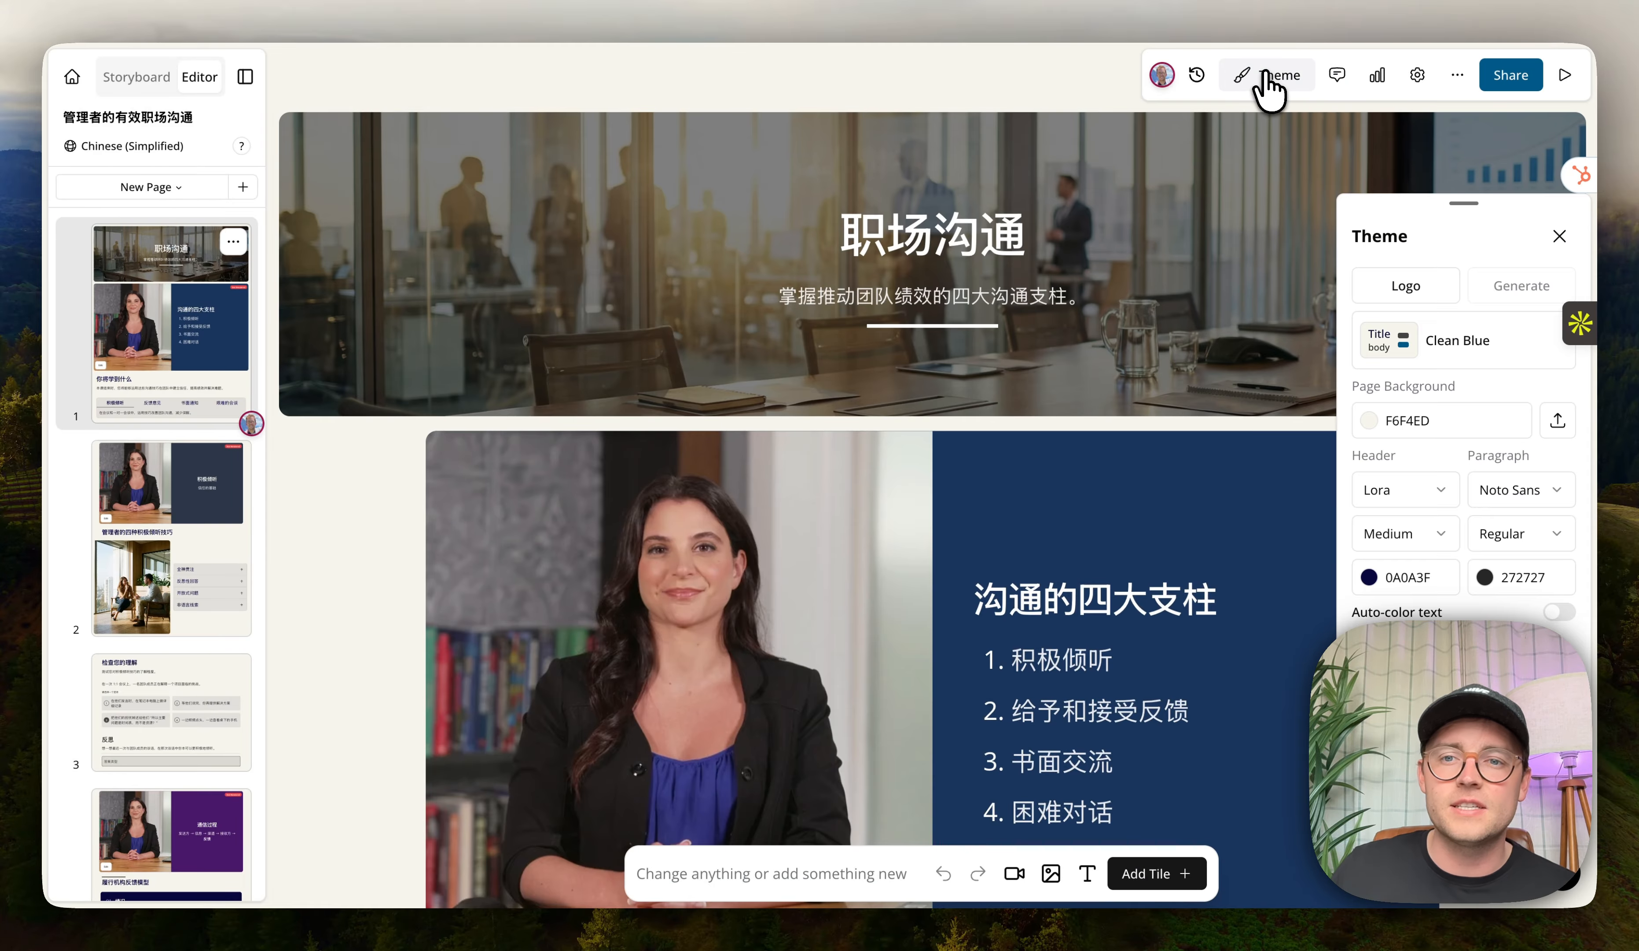
left_click_drag(1447, 196, 1288, 196)
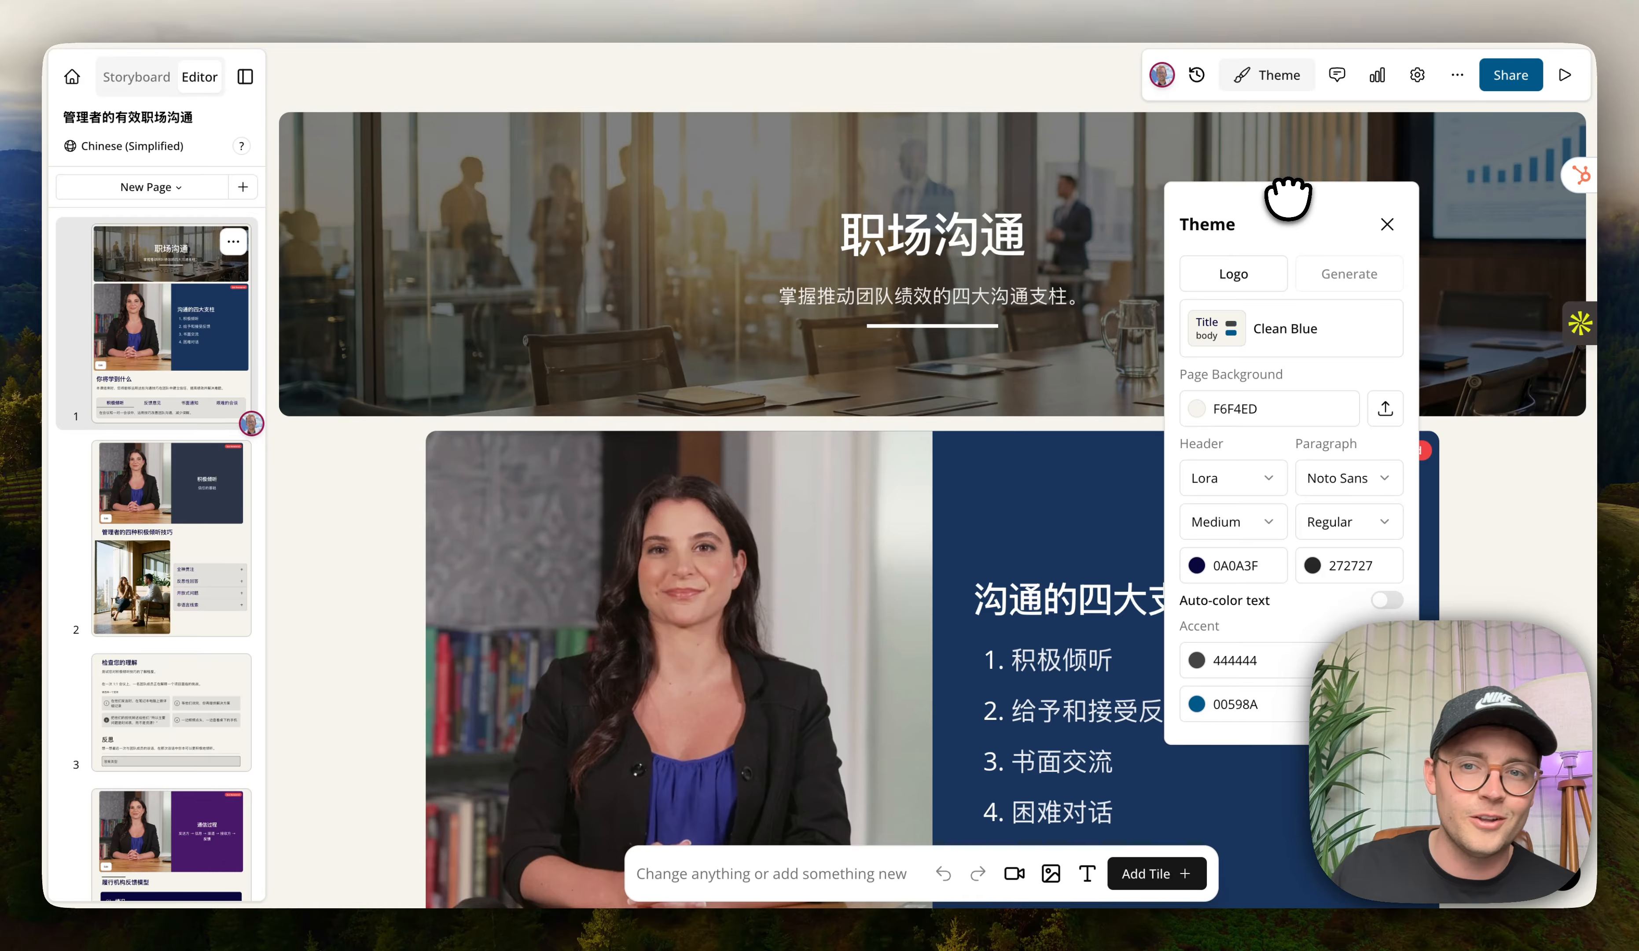
left_click(1388, 224)
Review the lesson's version history, then check the Learning and Grading tabs of the lesson settings.
left_click(1197, 76)
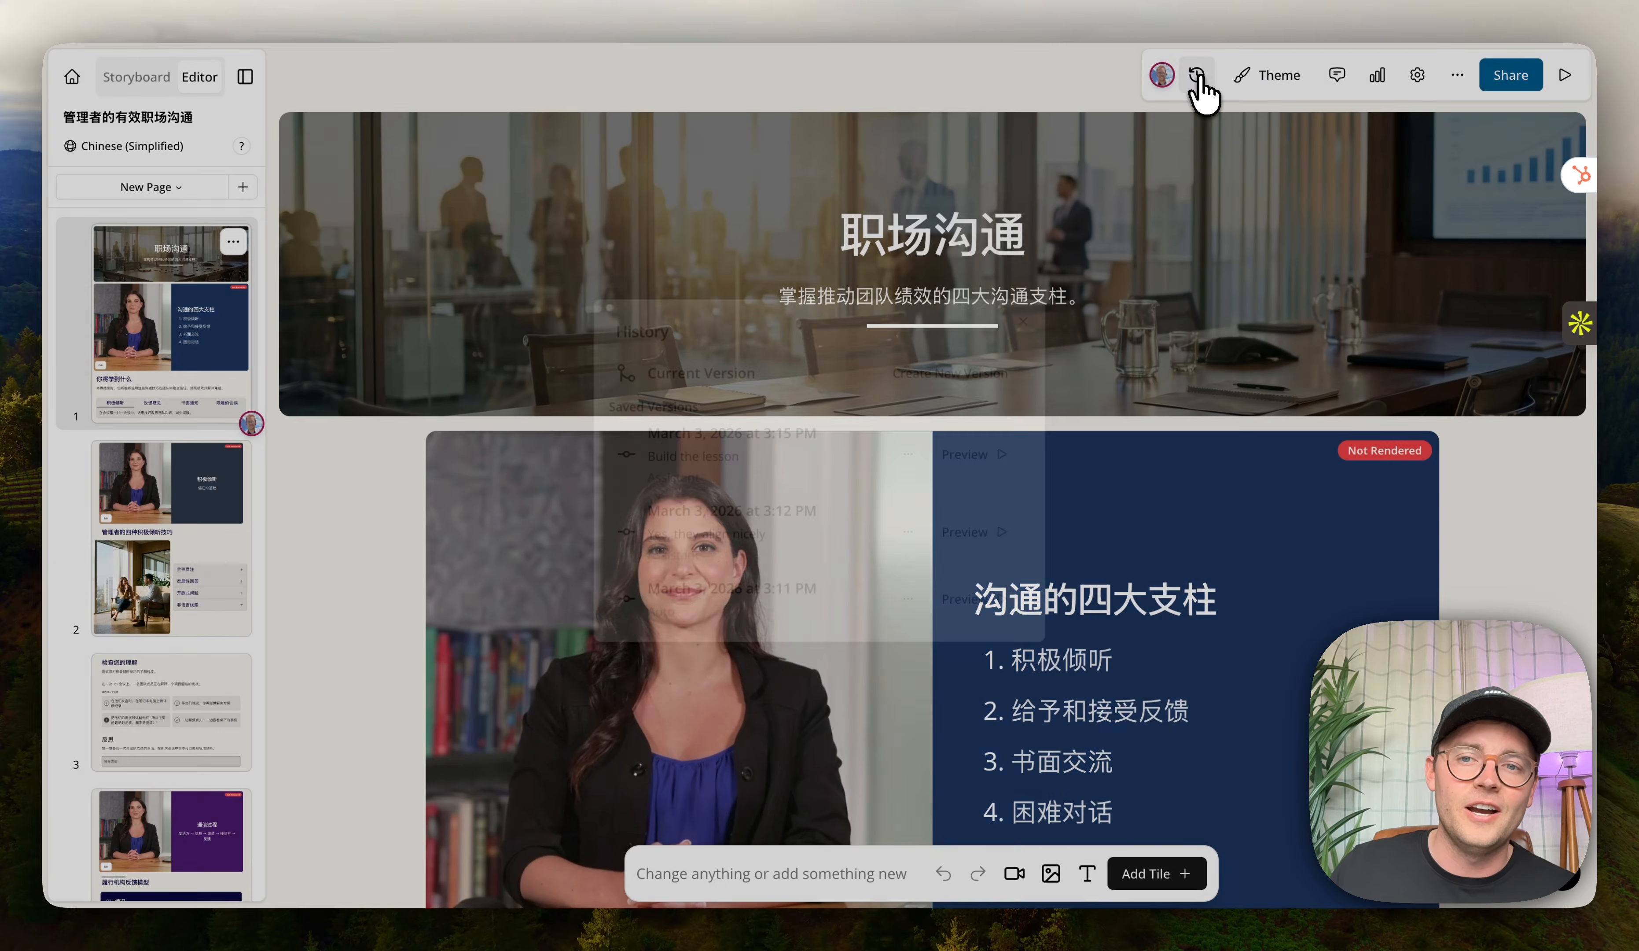
left_click(1030, 321)
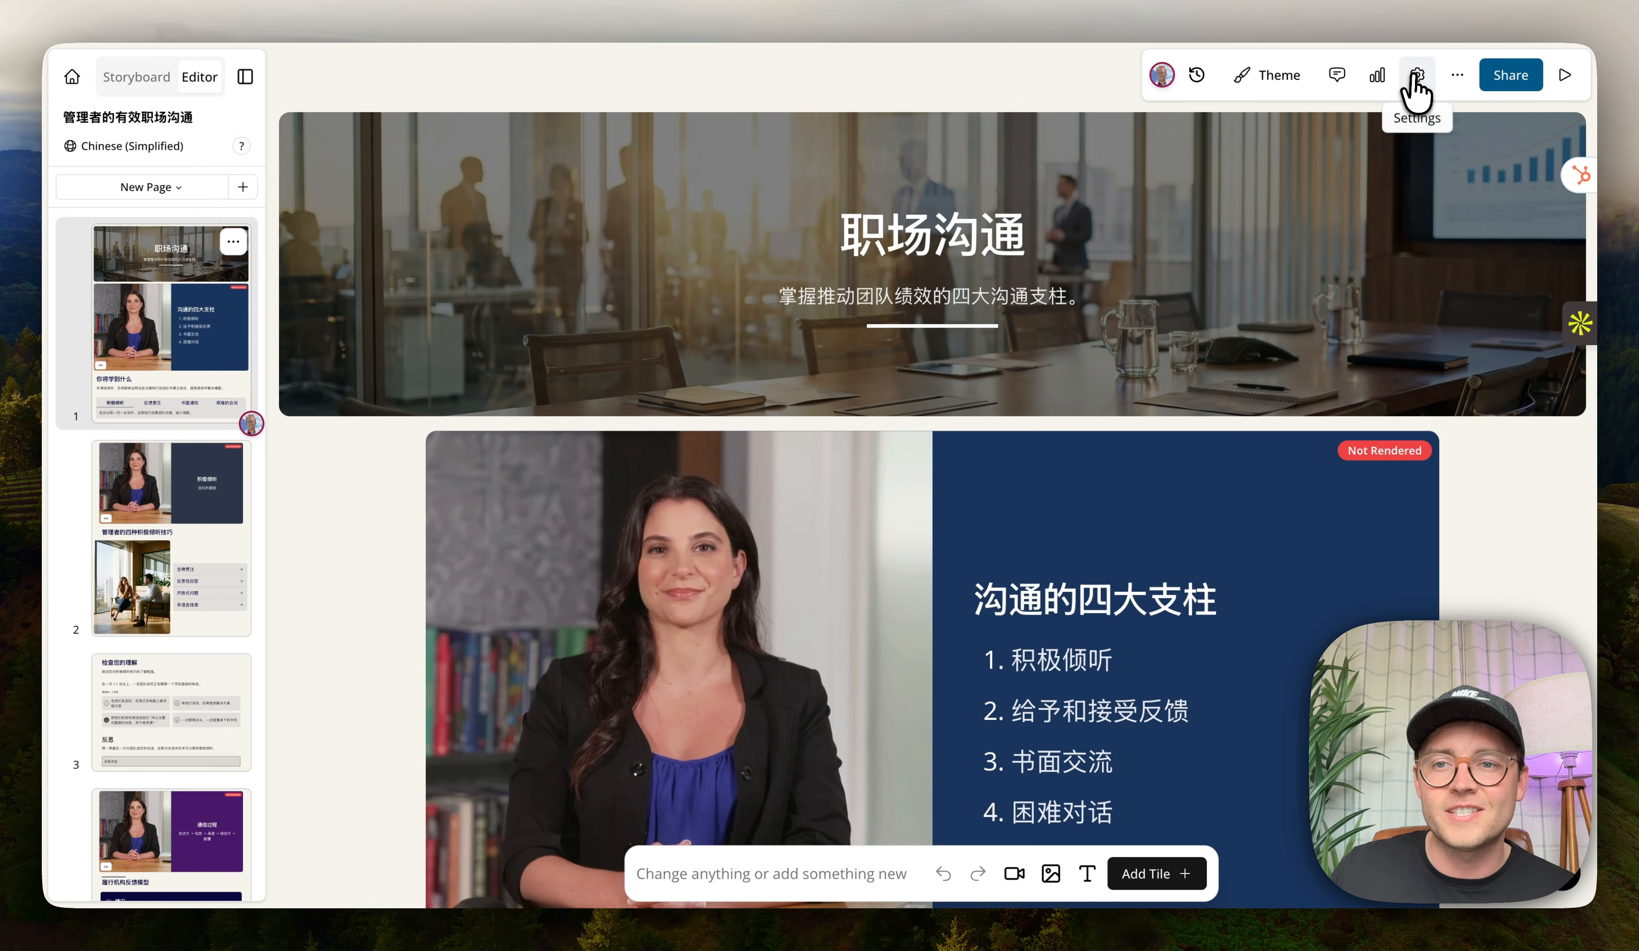
left_click(1418, 74)
left_click(752, 297)
left_click(827, 269)
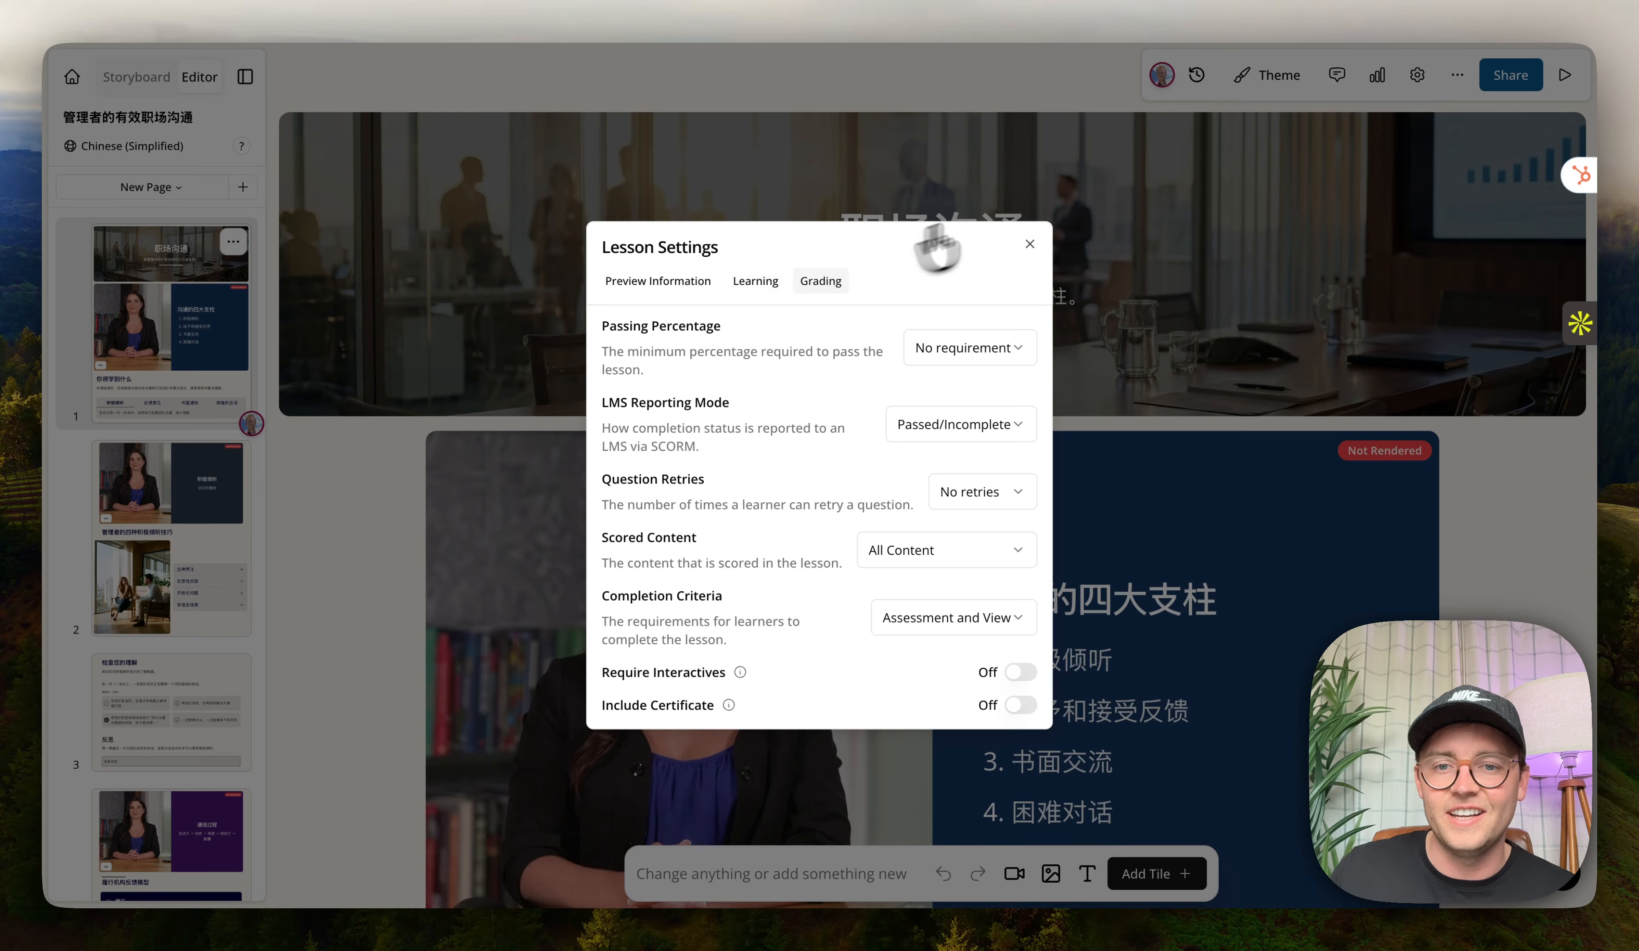
left_click(1030, 244)
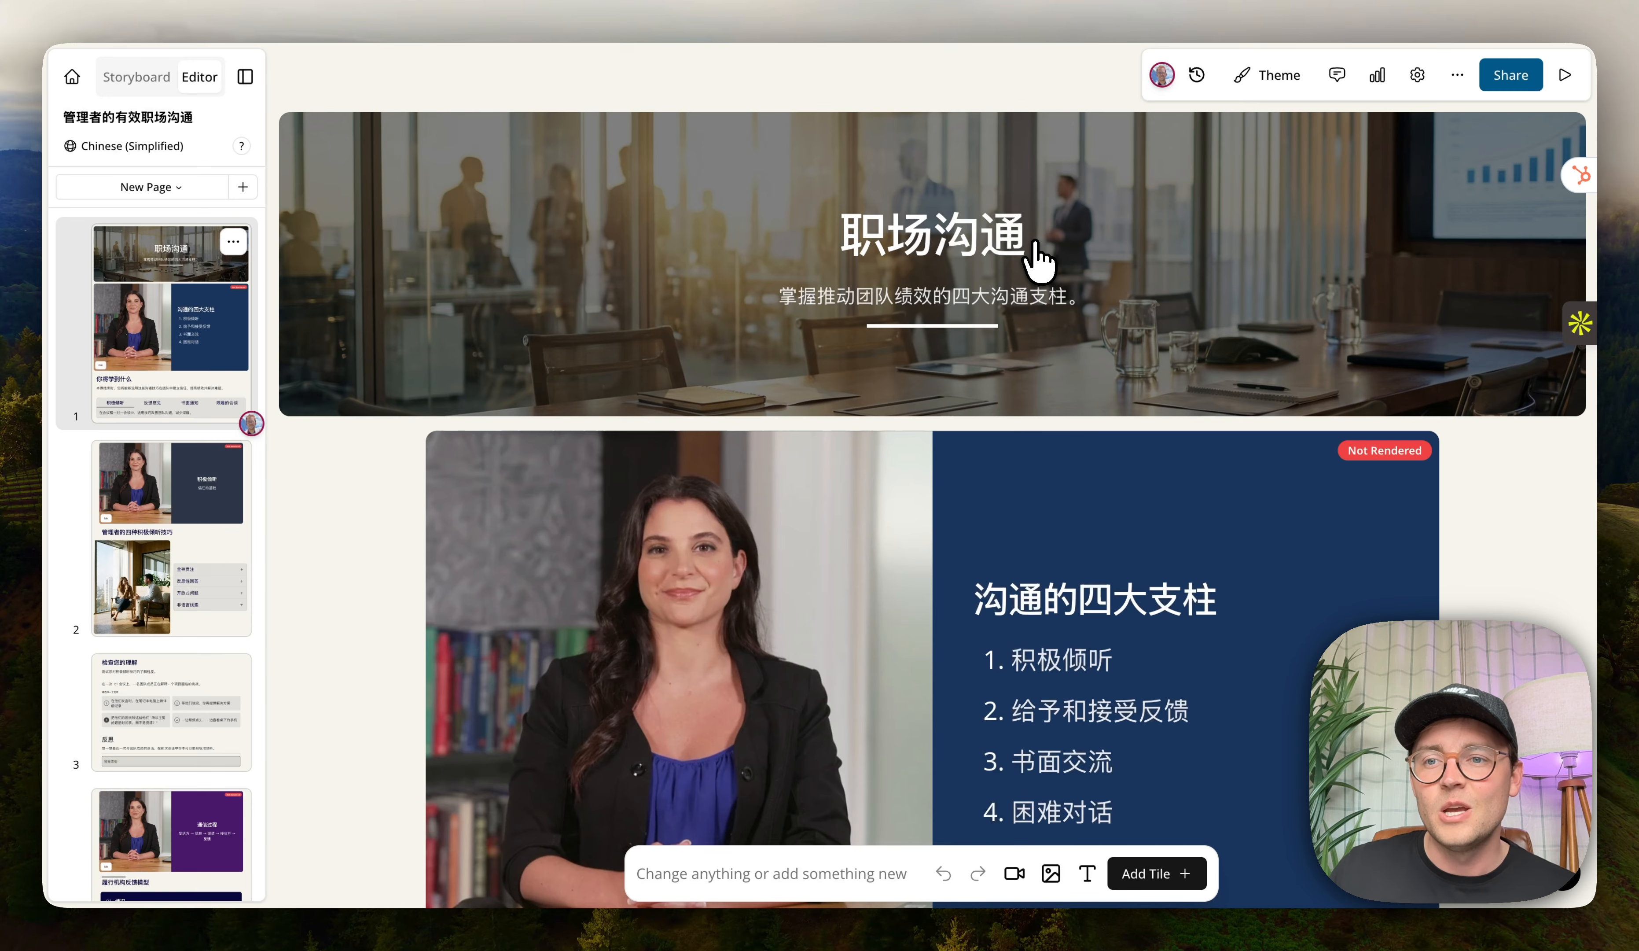
Open the Share Lesson options and review the SCORM package download settings without downloading.
left_click(1508, 74)
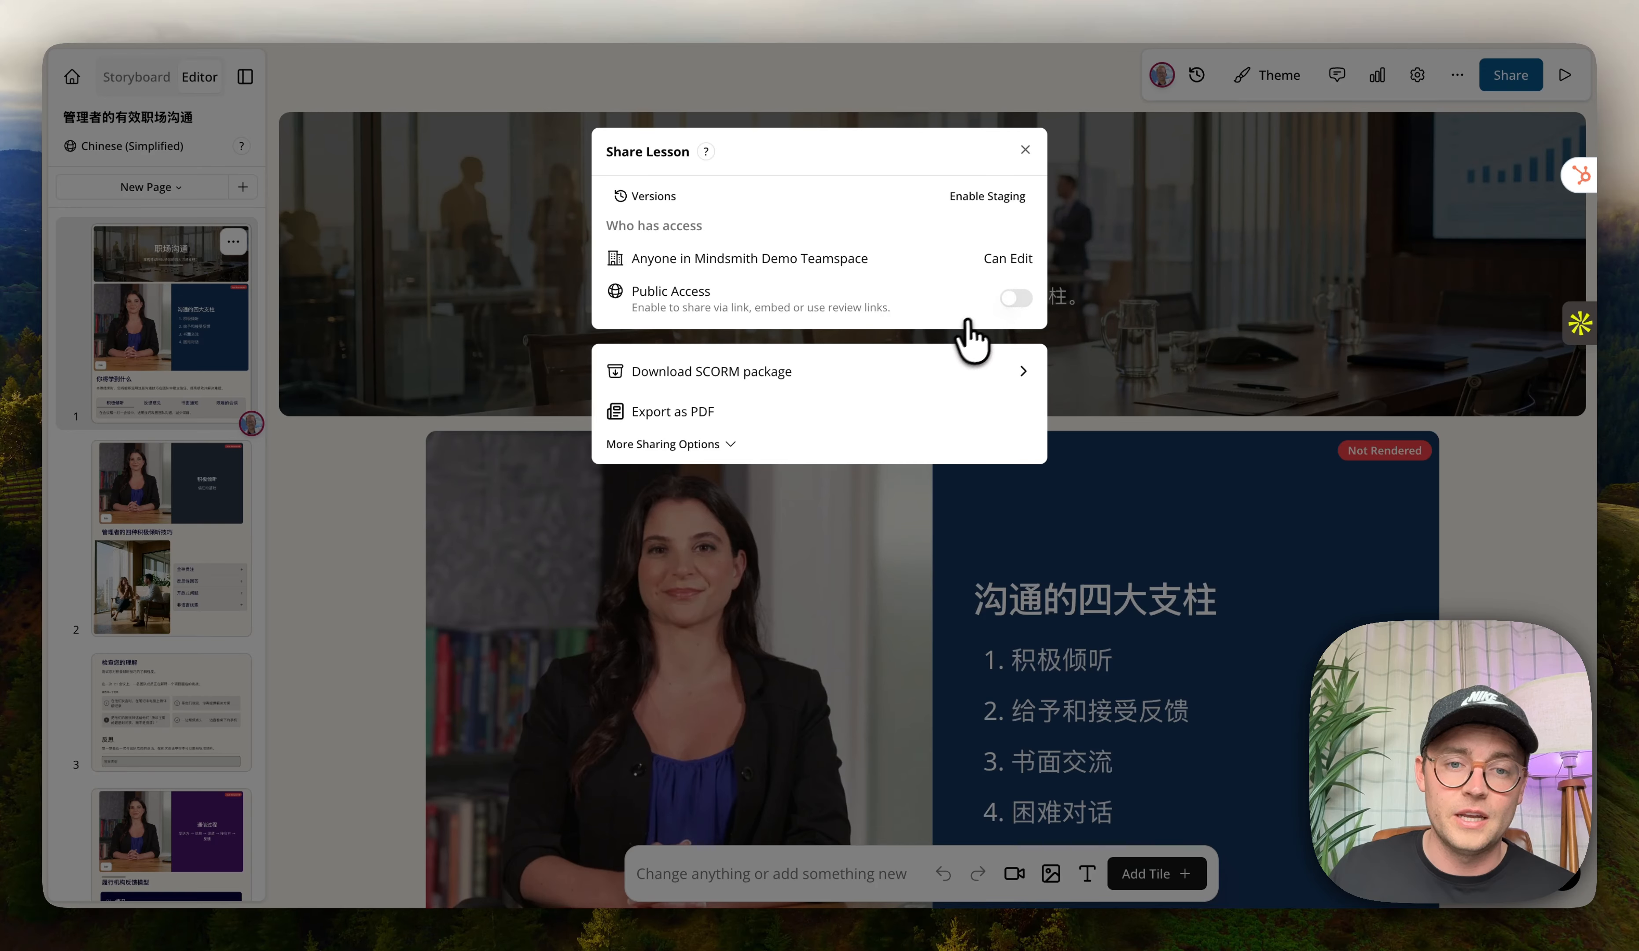
left_click(849, 371)
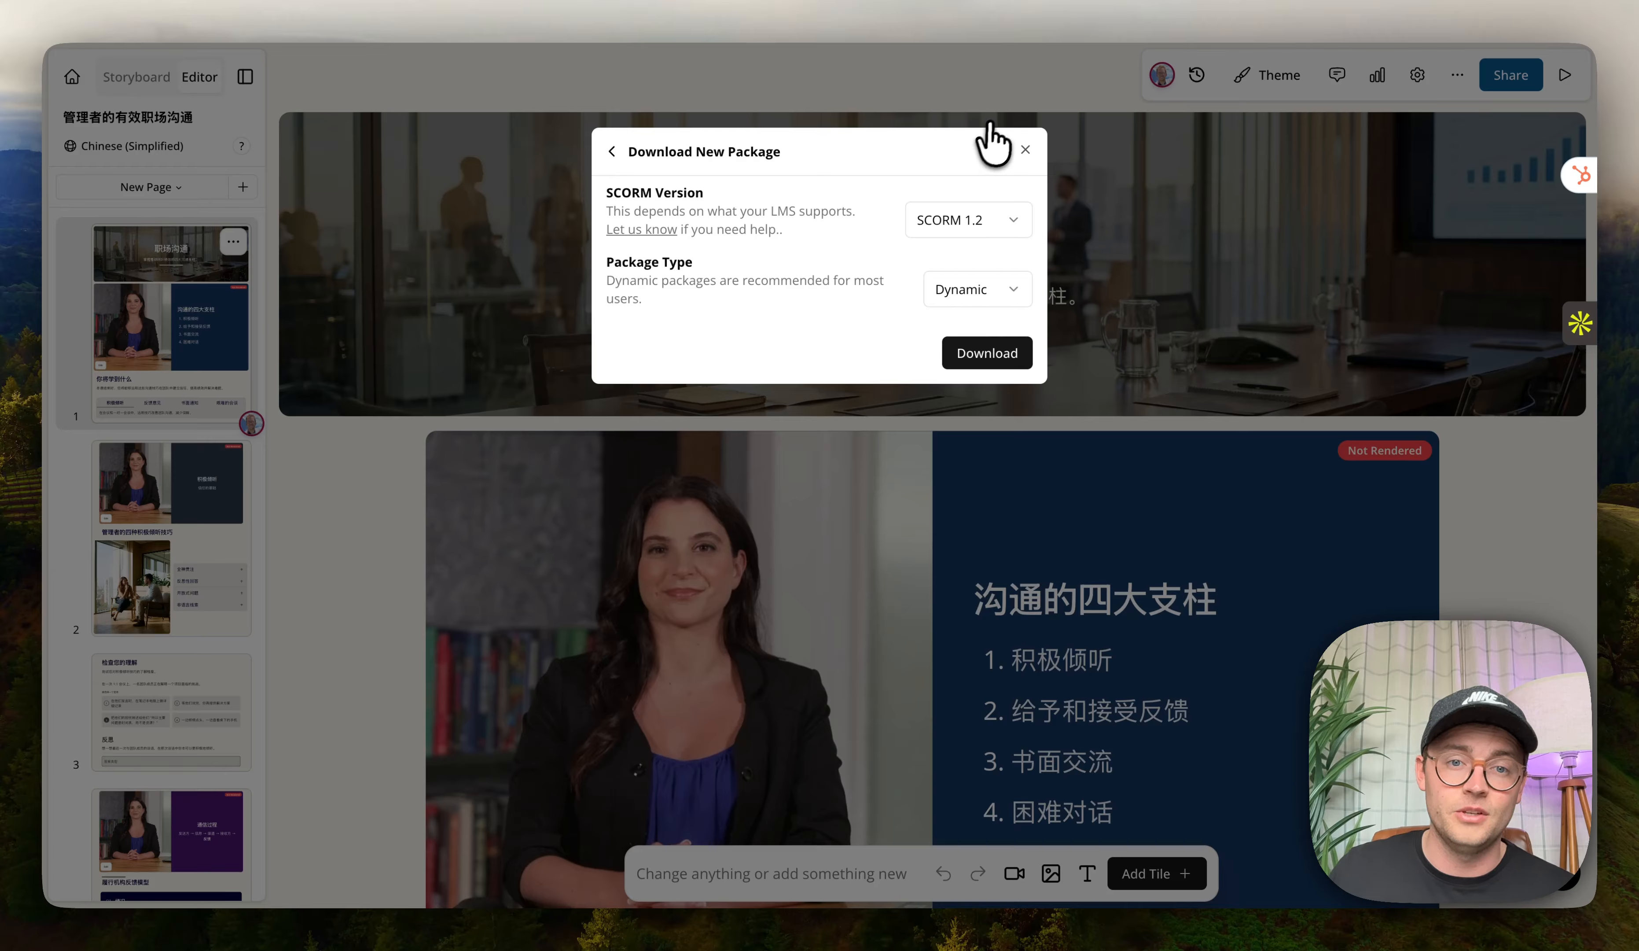
left_click(612, 152)
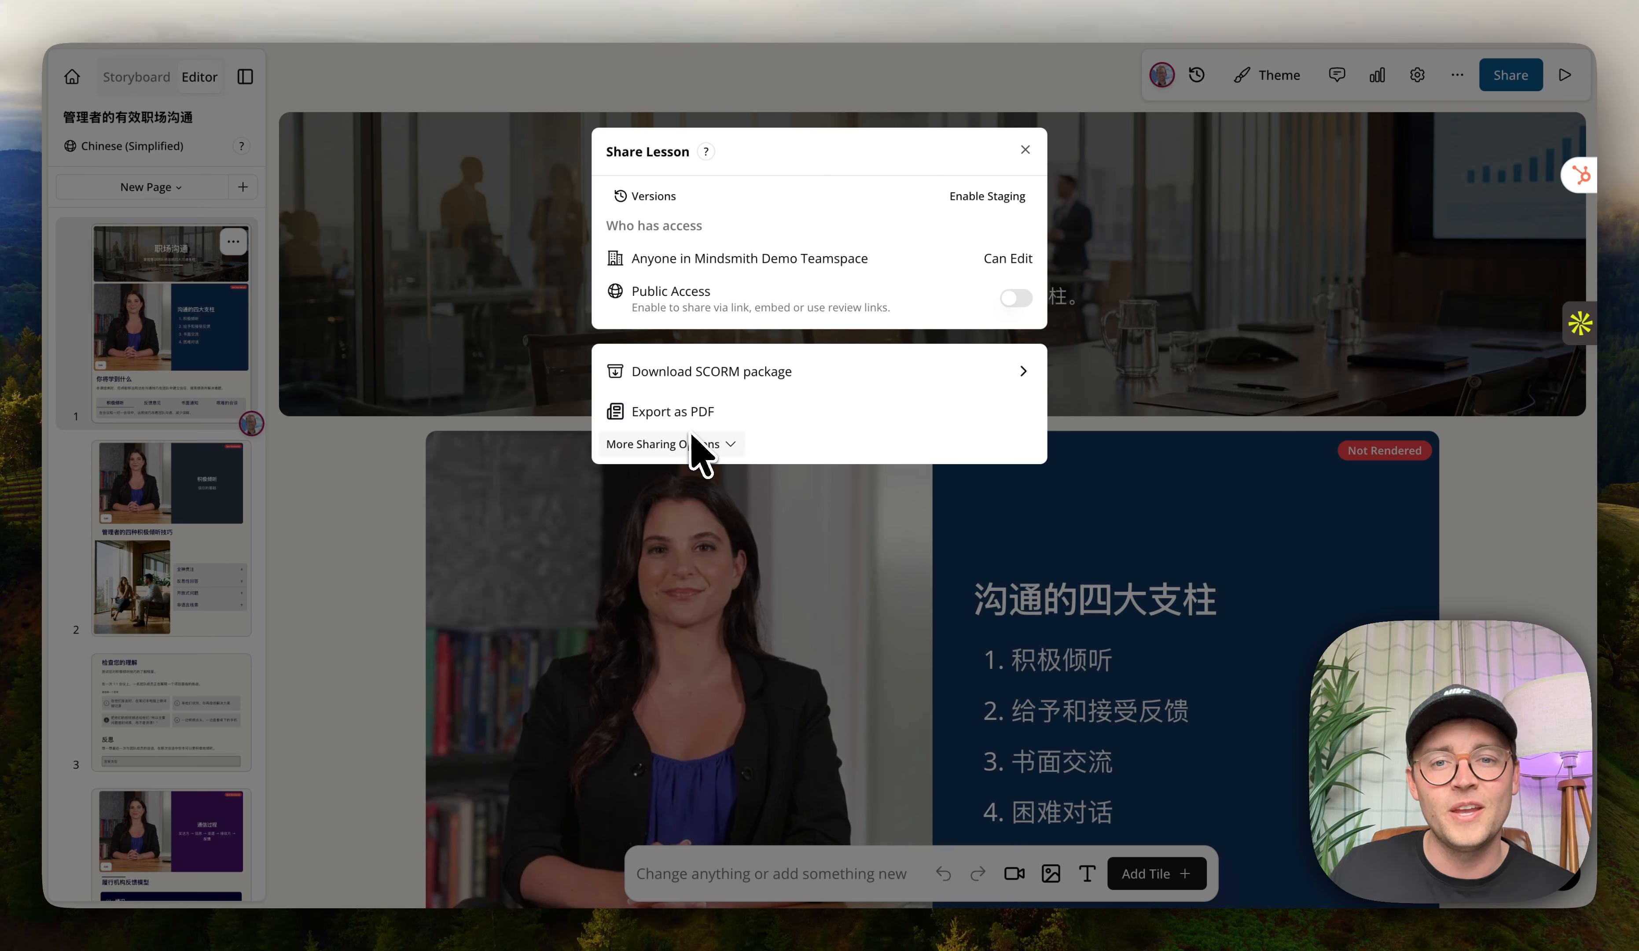
left_click(1026, 149)
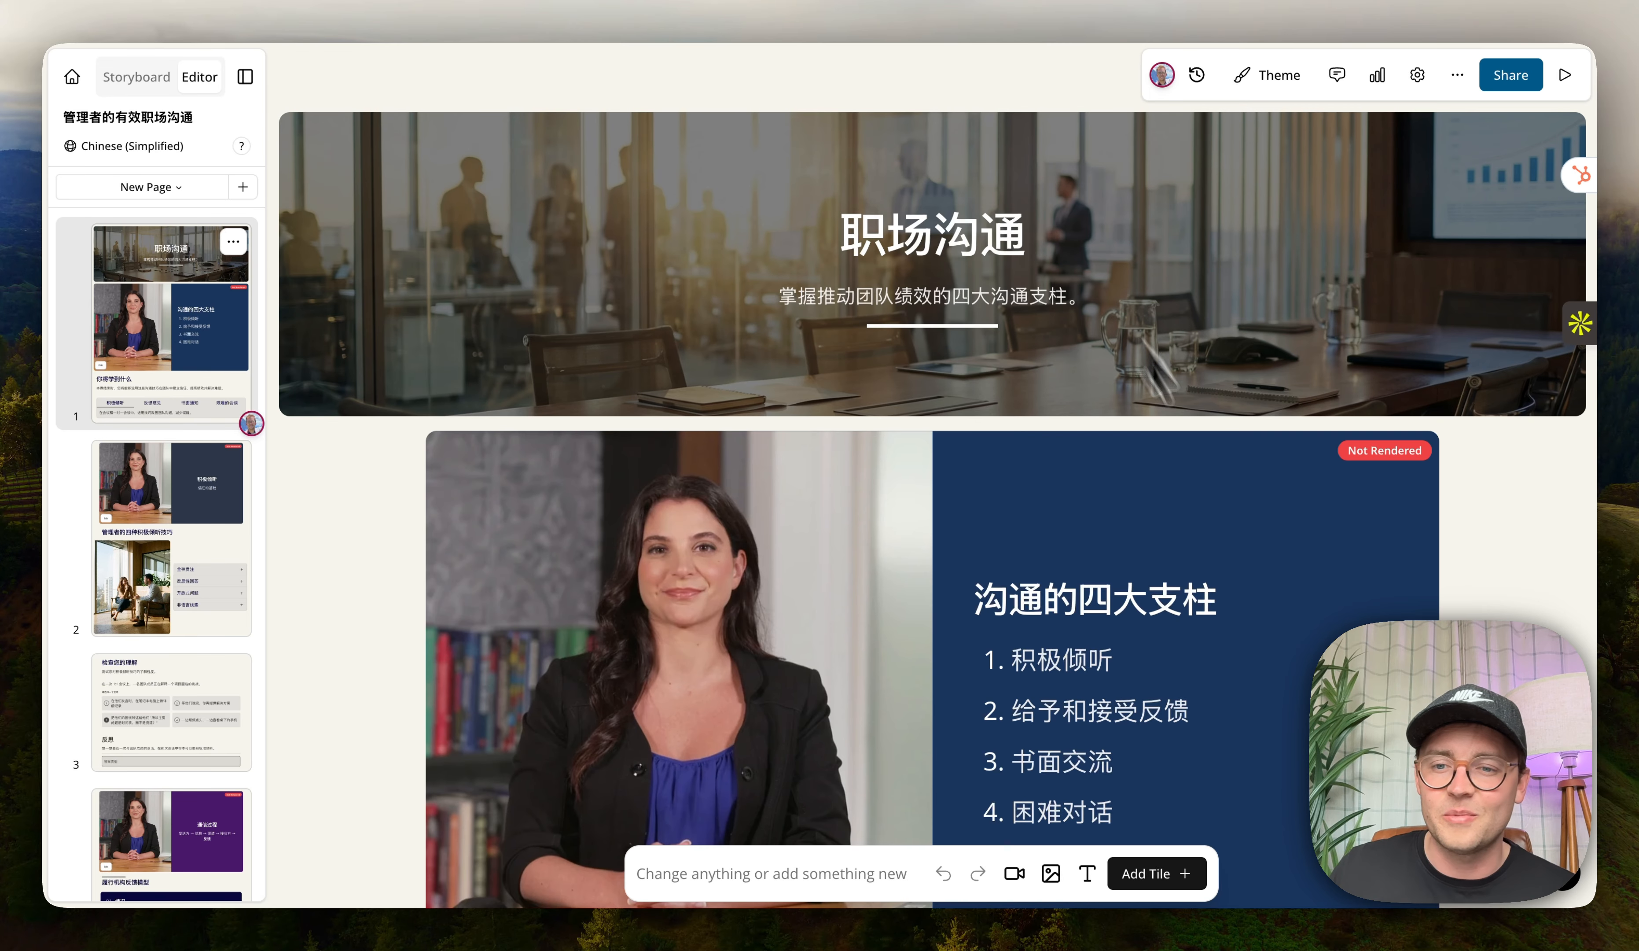